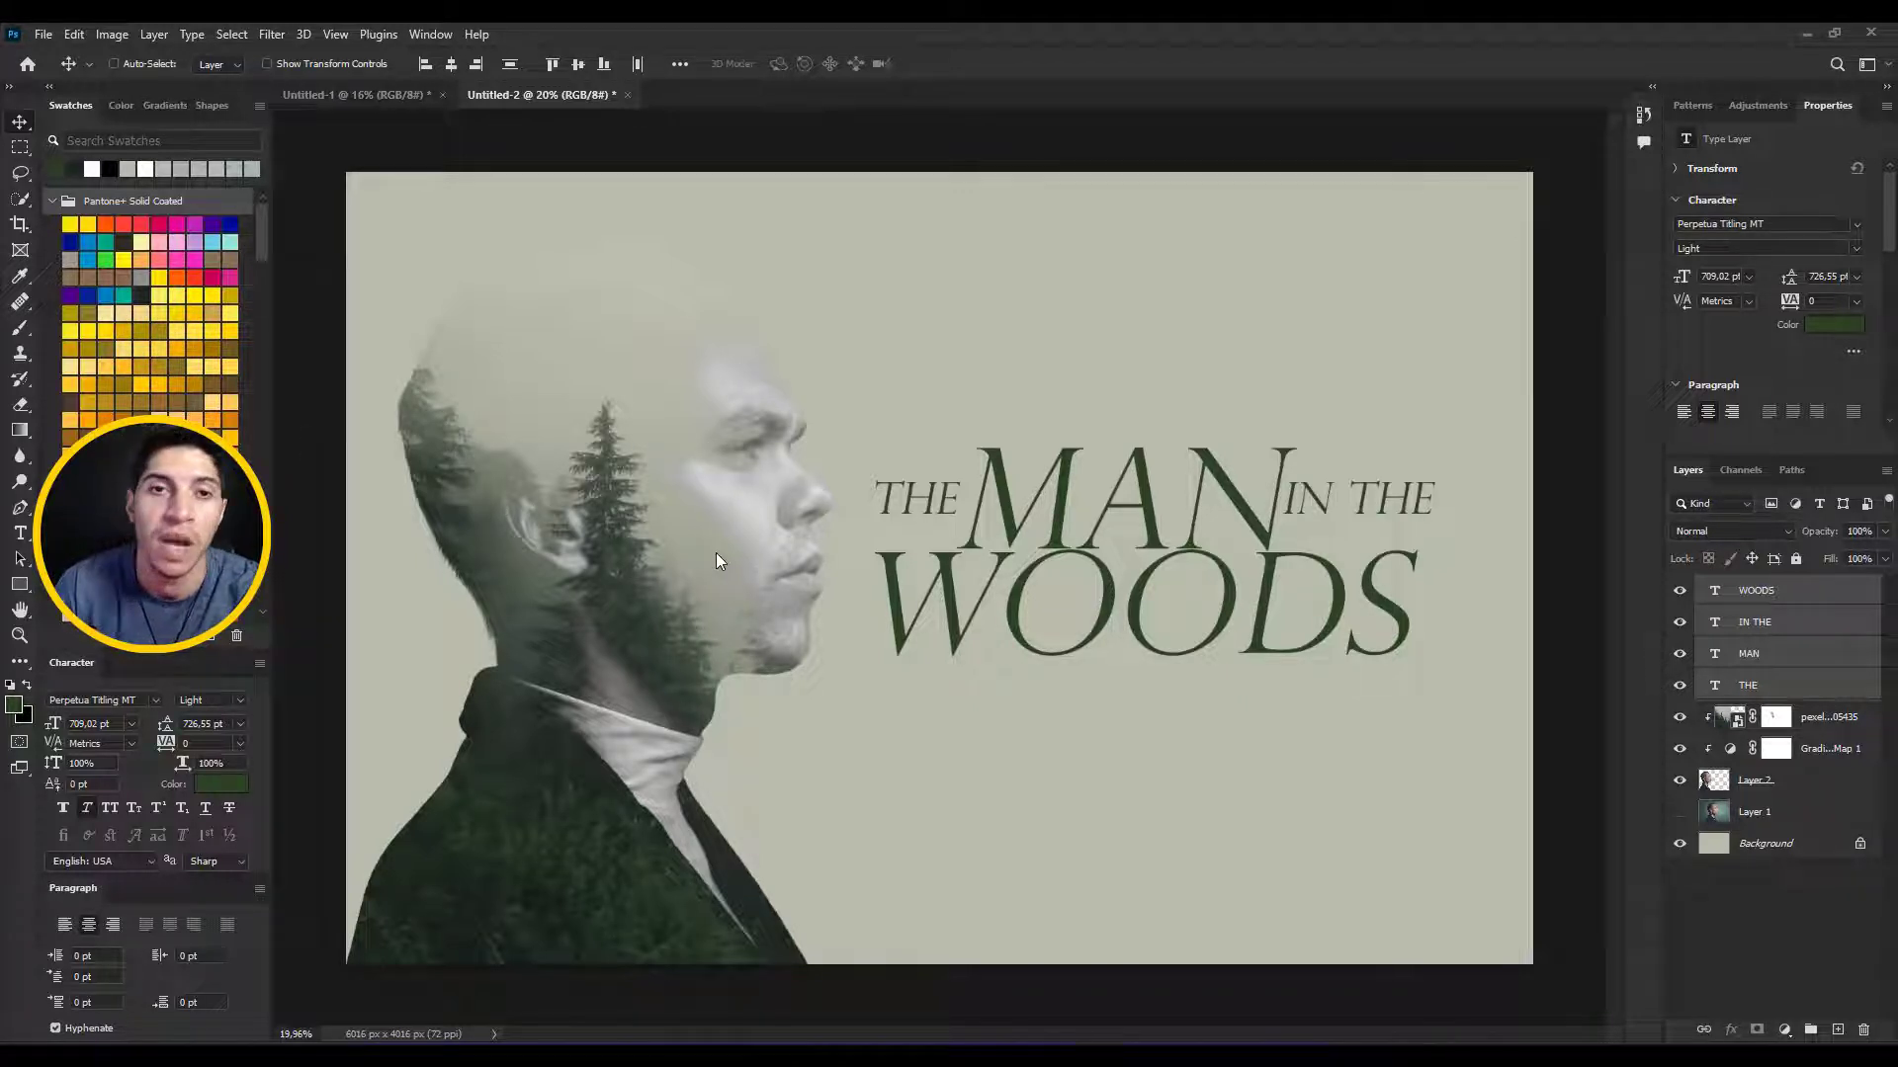
# - View the finished woman-in-the-forest example in Untitled-1 and return to the man-in-the-woods example in Untitled-2
pyautogui.click(320, 96)
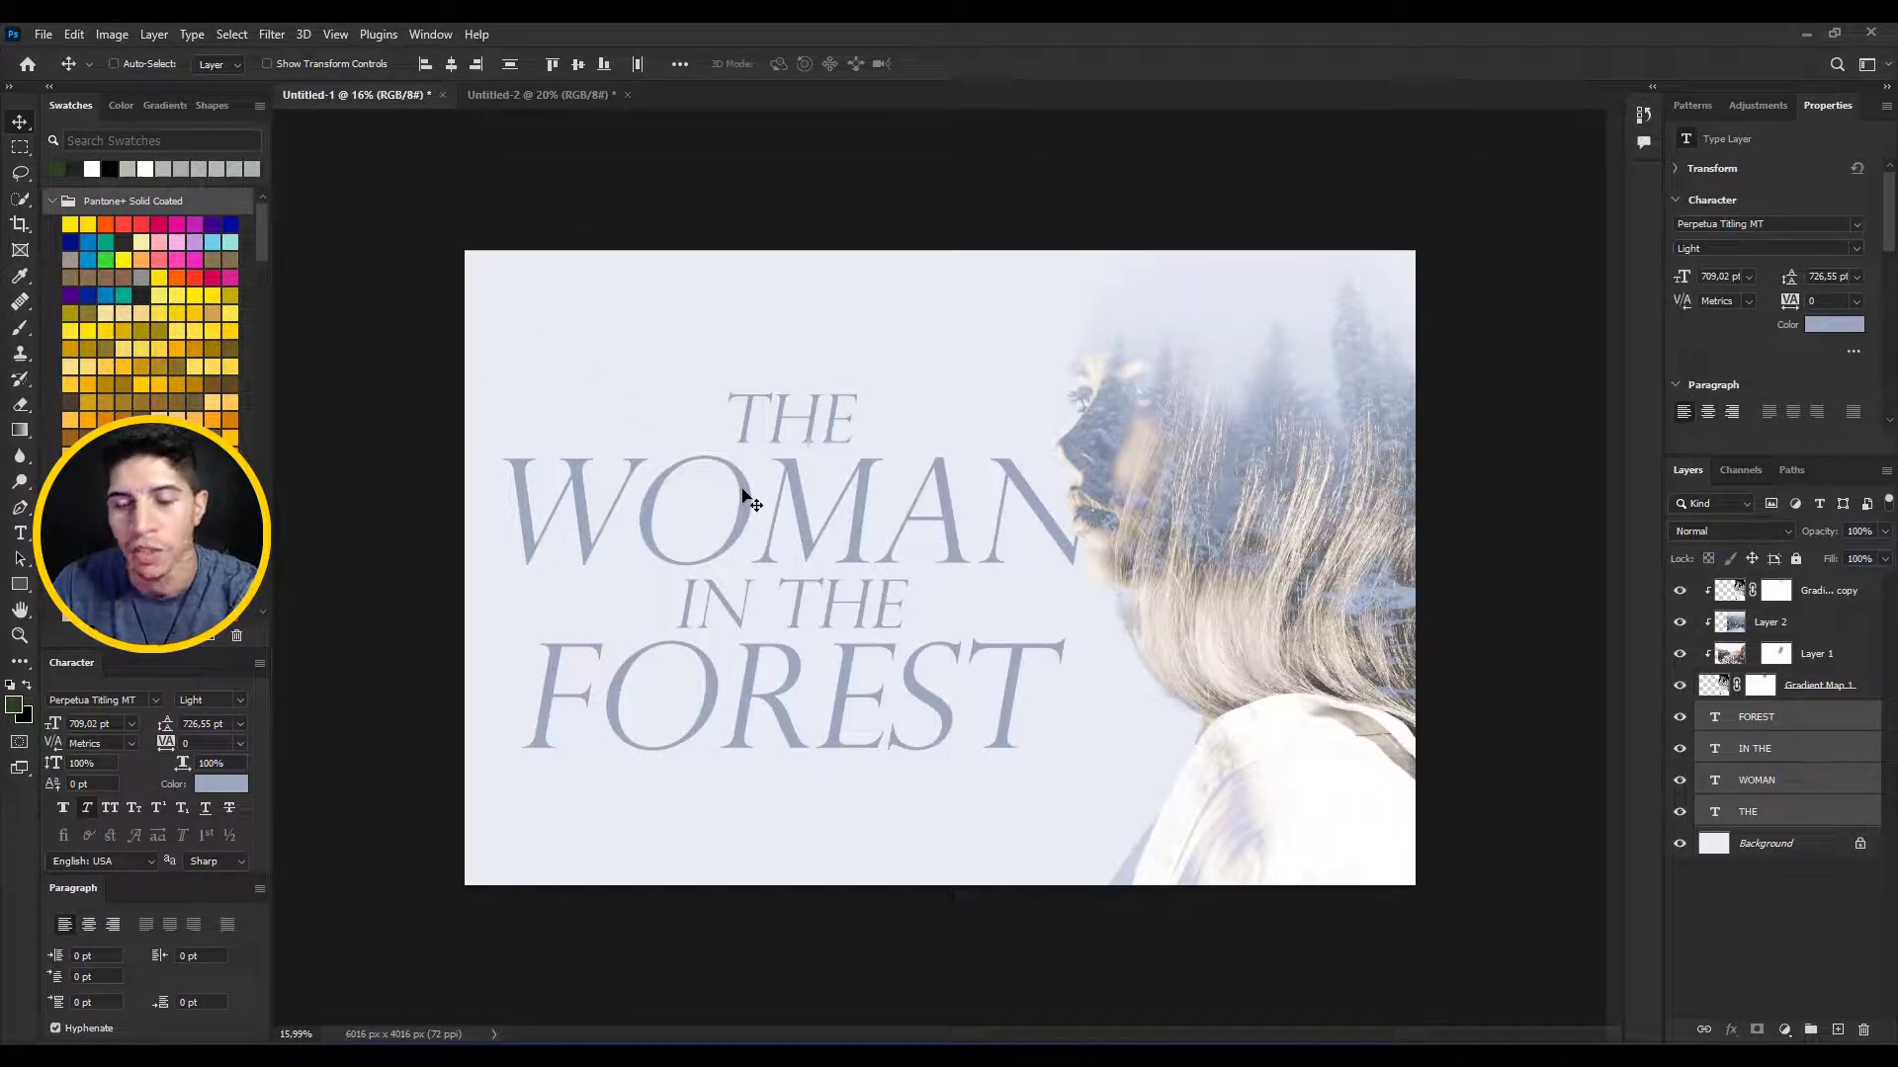
pyautogui.click(524, 94)
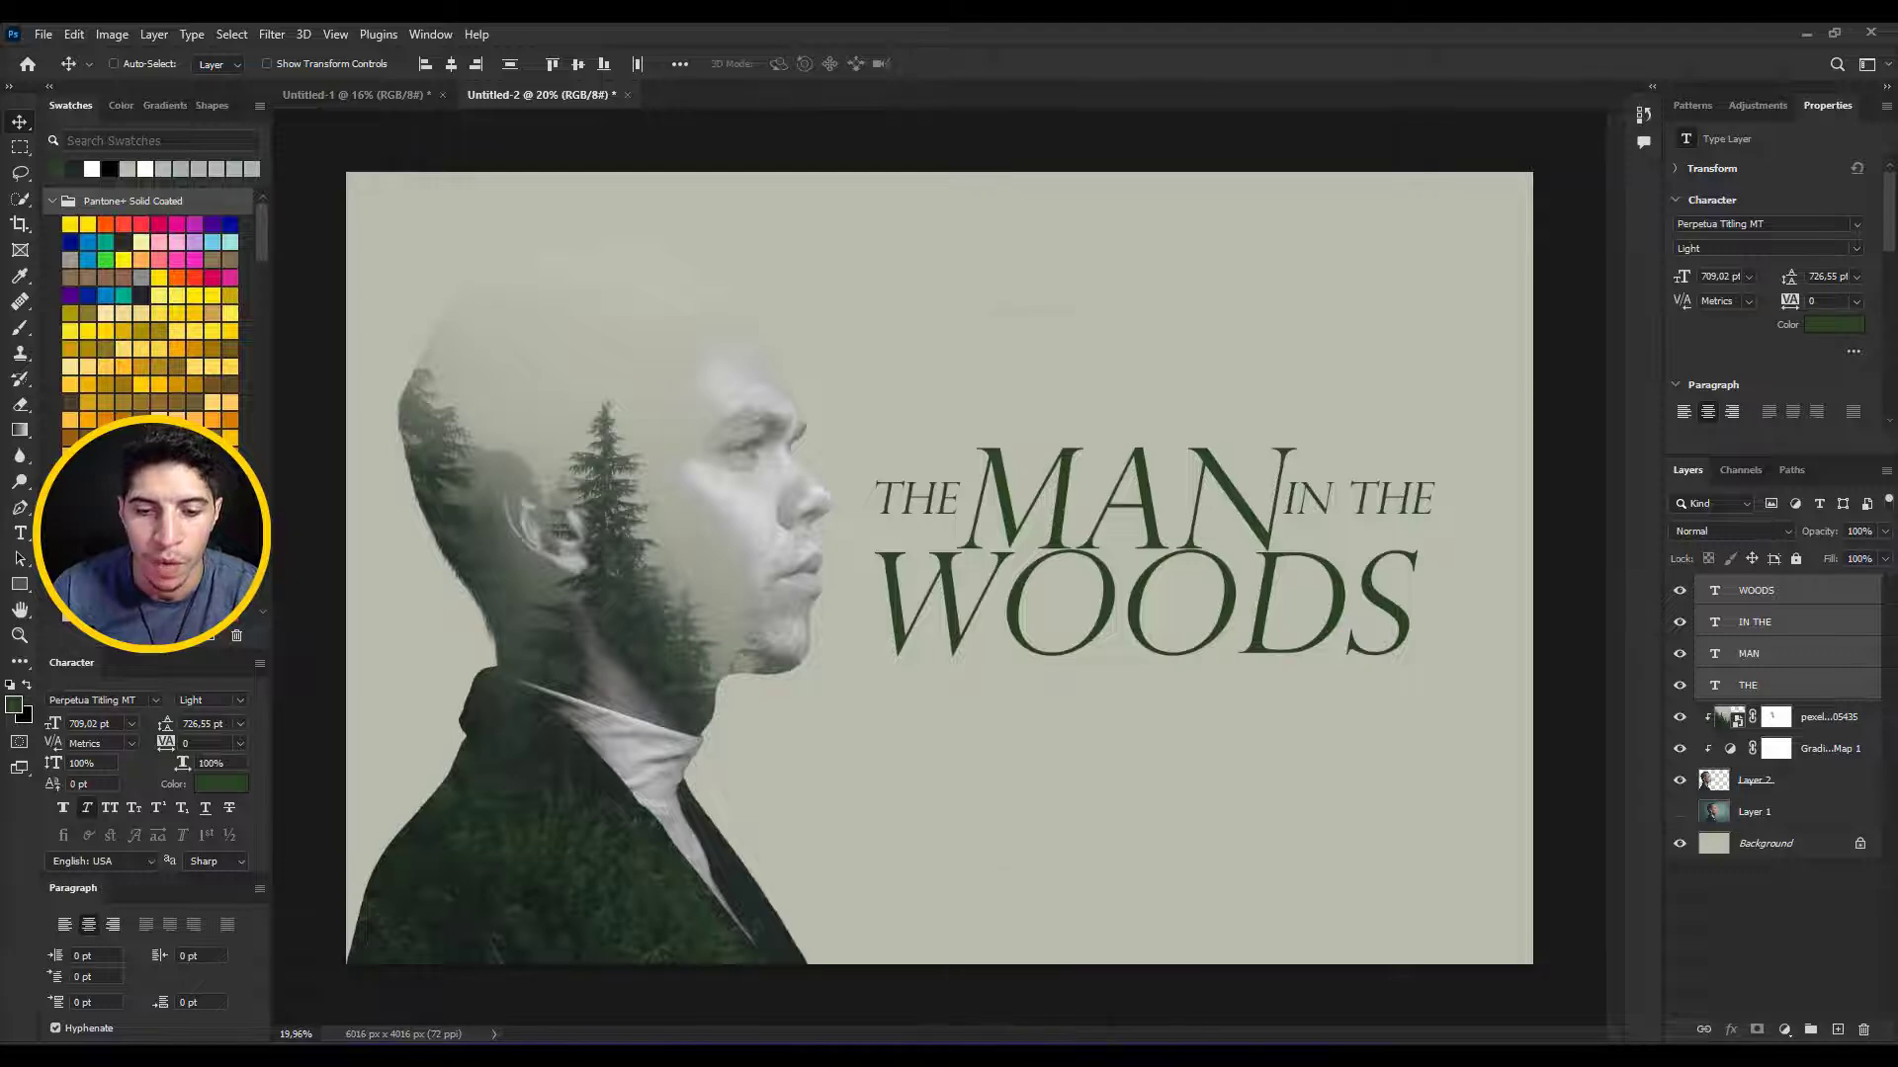
# - Open pexels-photo-428364 from the Tutorial dupla exposição folder in File Explorer as a new Photoshop document
pyautogui.click(1038, 1057)
pyautogui.click(1223, 423)
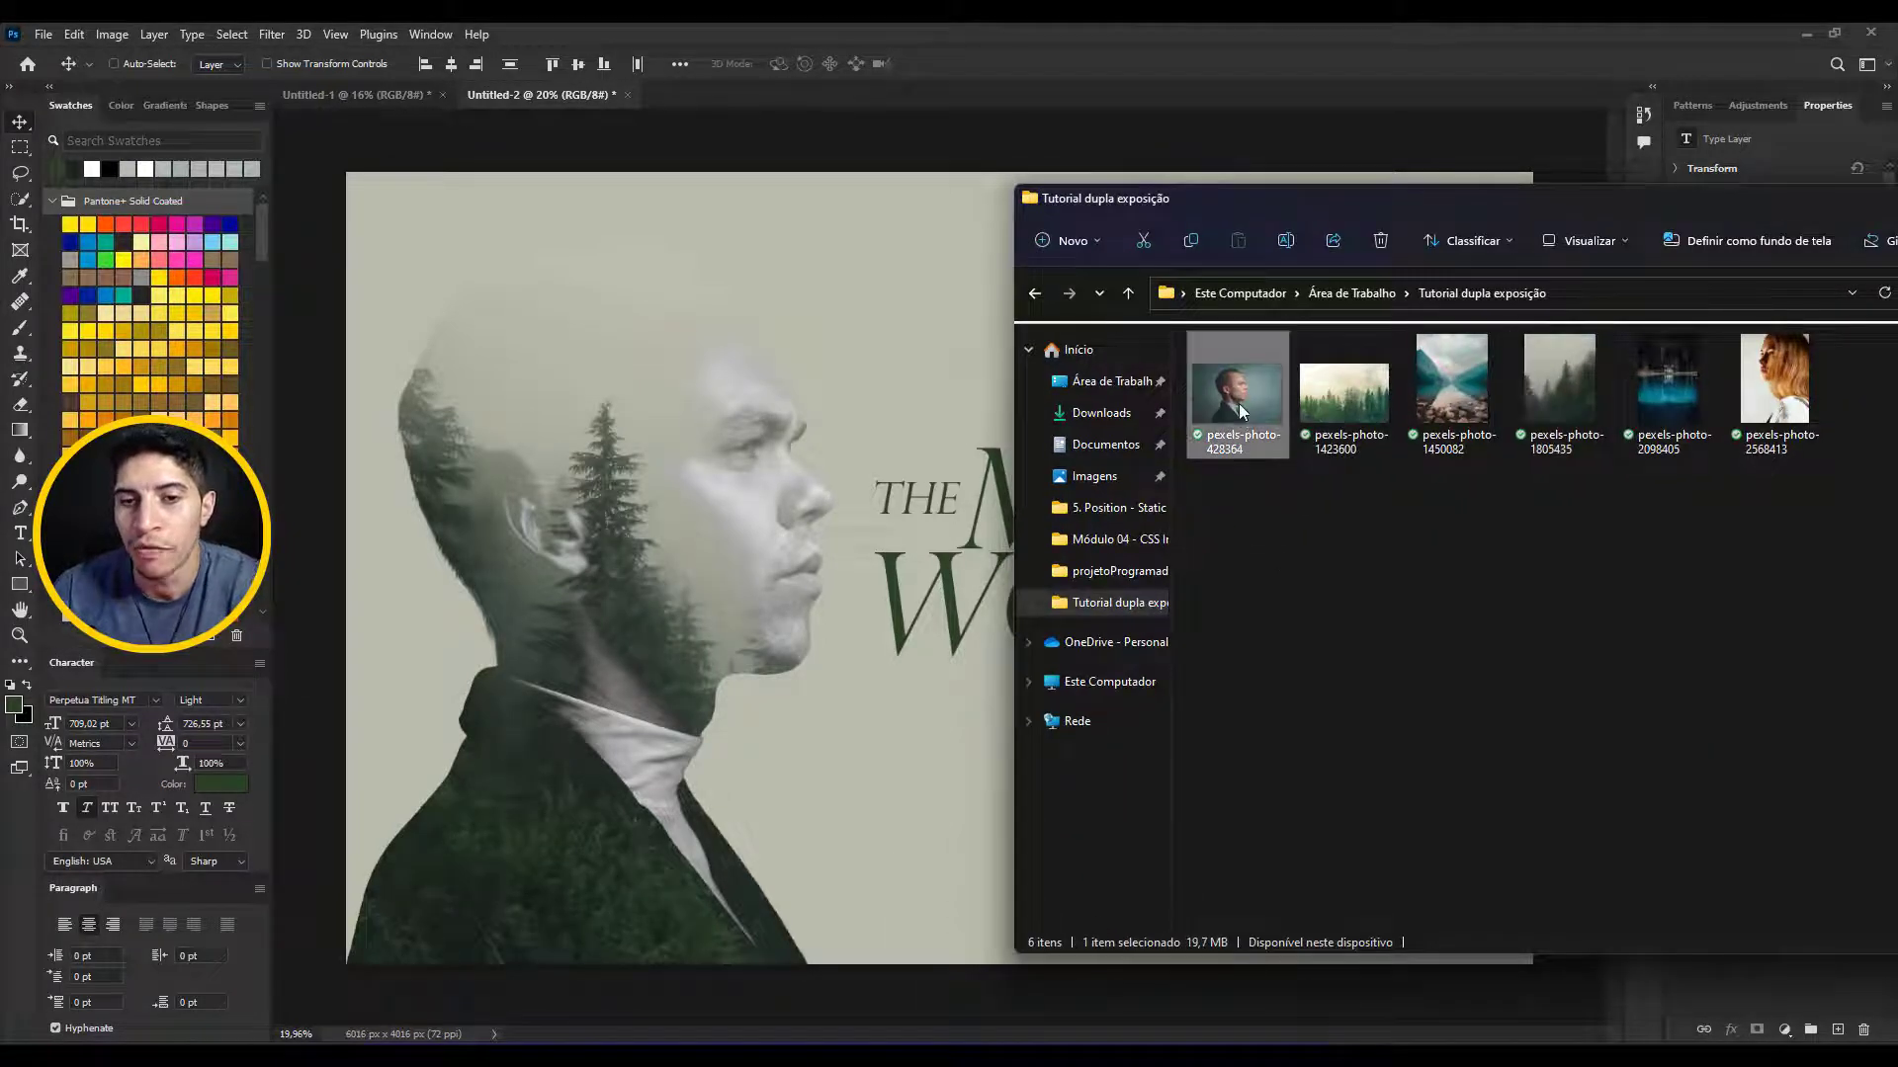
pyautogui.moveTo(1245, 396); pyautogui.dragTo(718, 98)
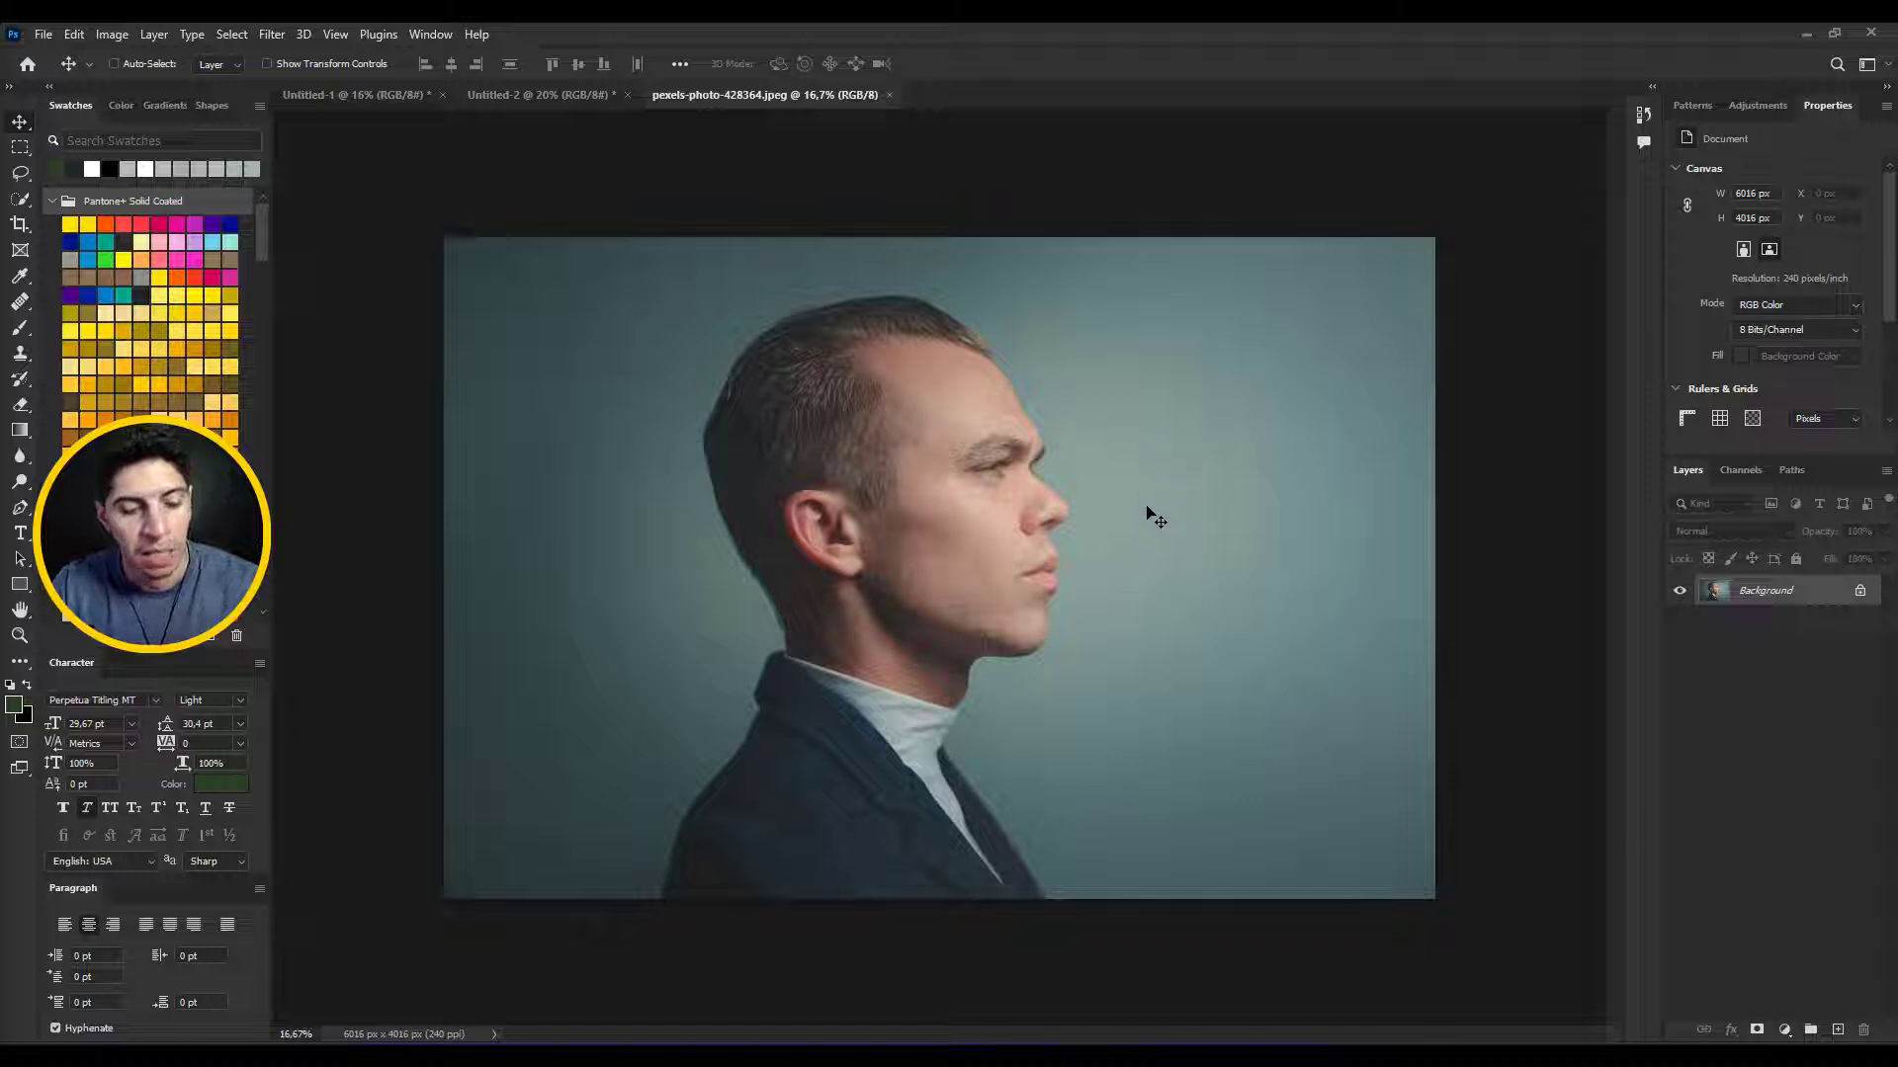
# - Select the man with Select Subject and bring the selection into Select and Mask
pyautogui.press('w')
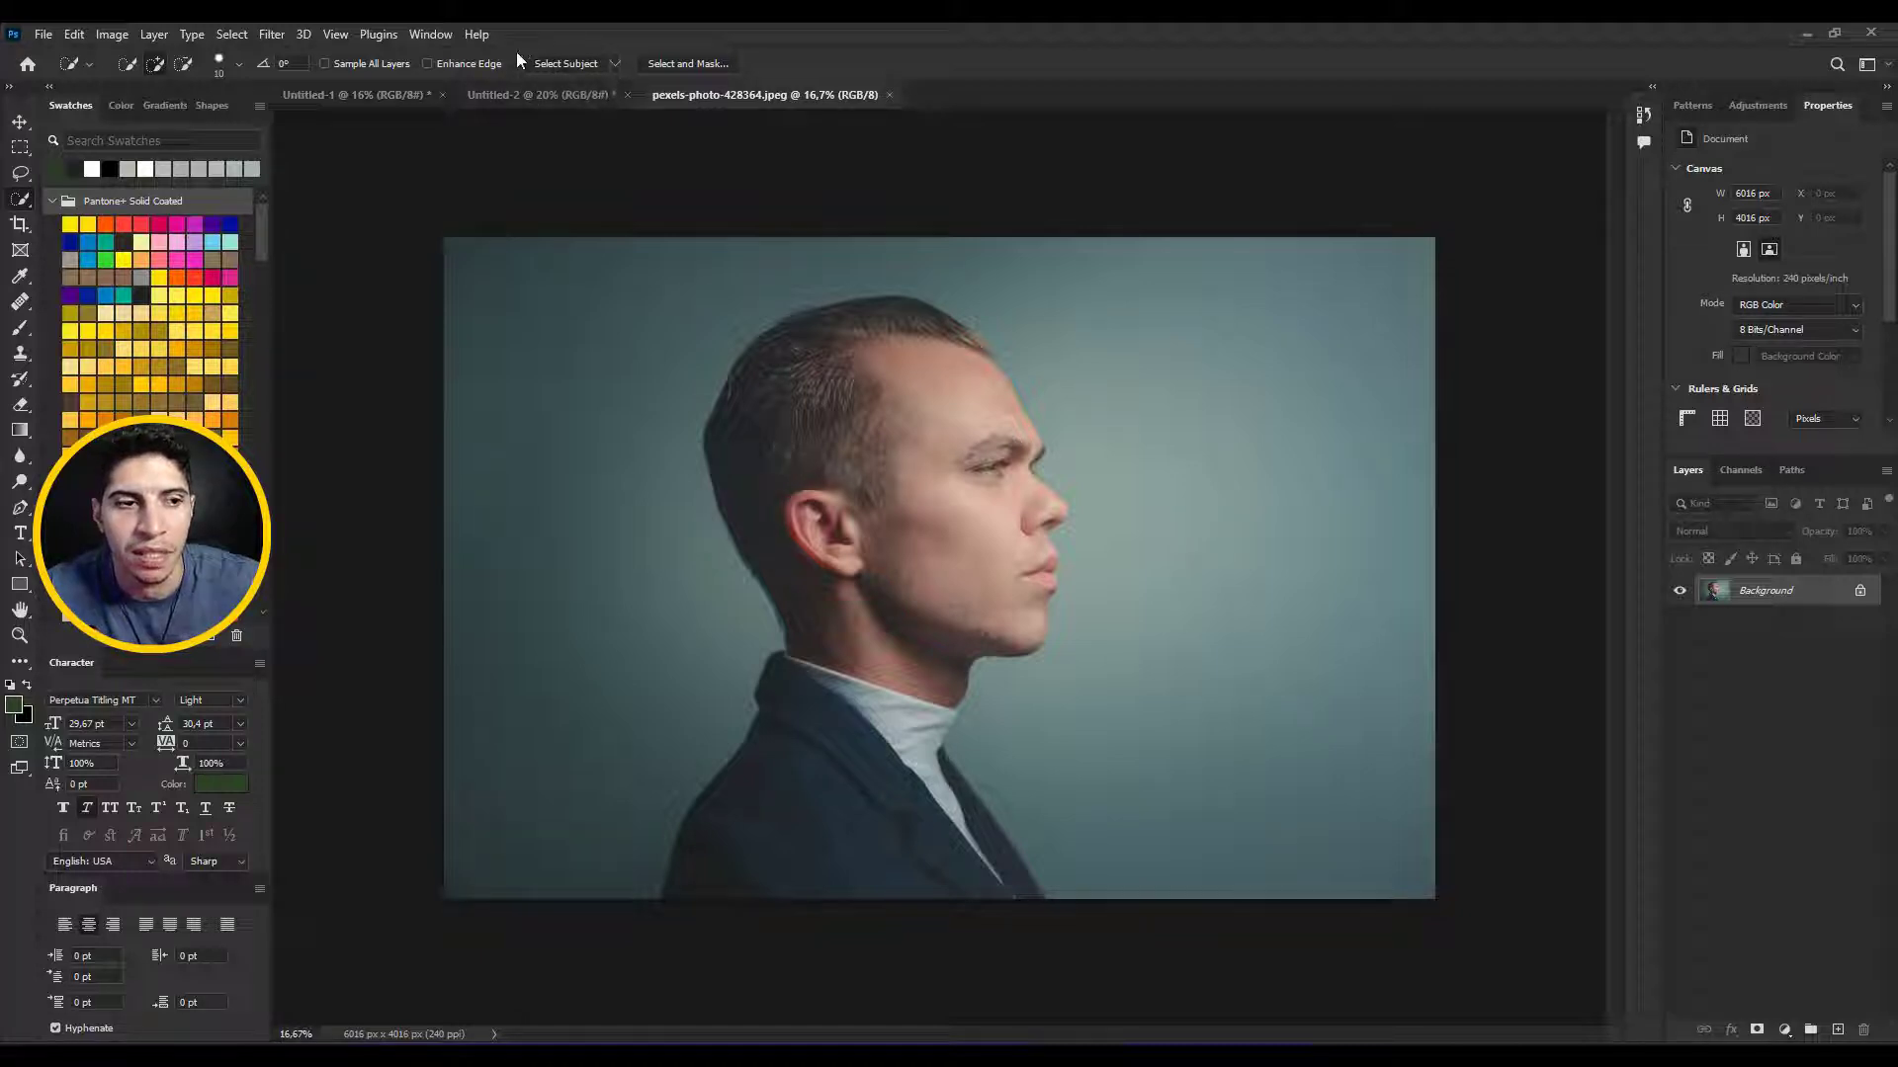
pyautogui.click(566, 64)
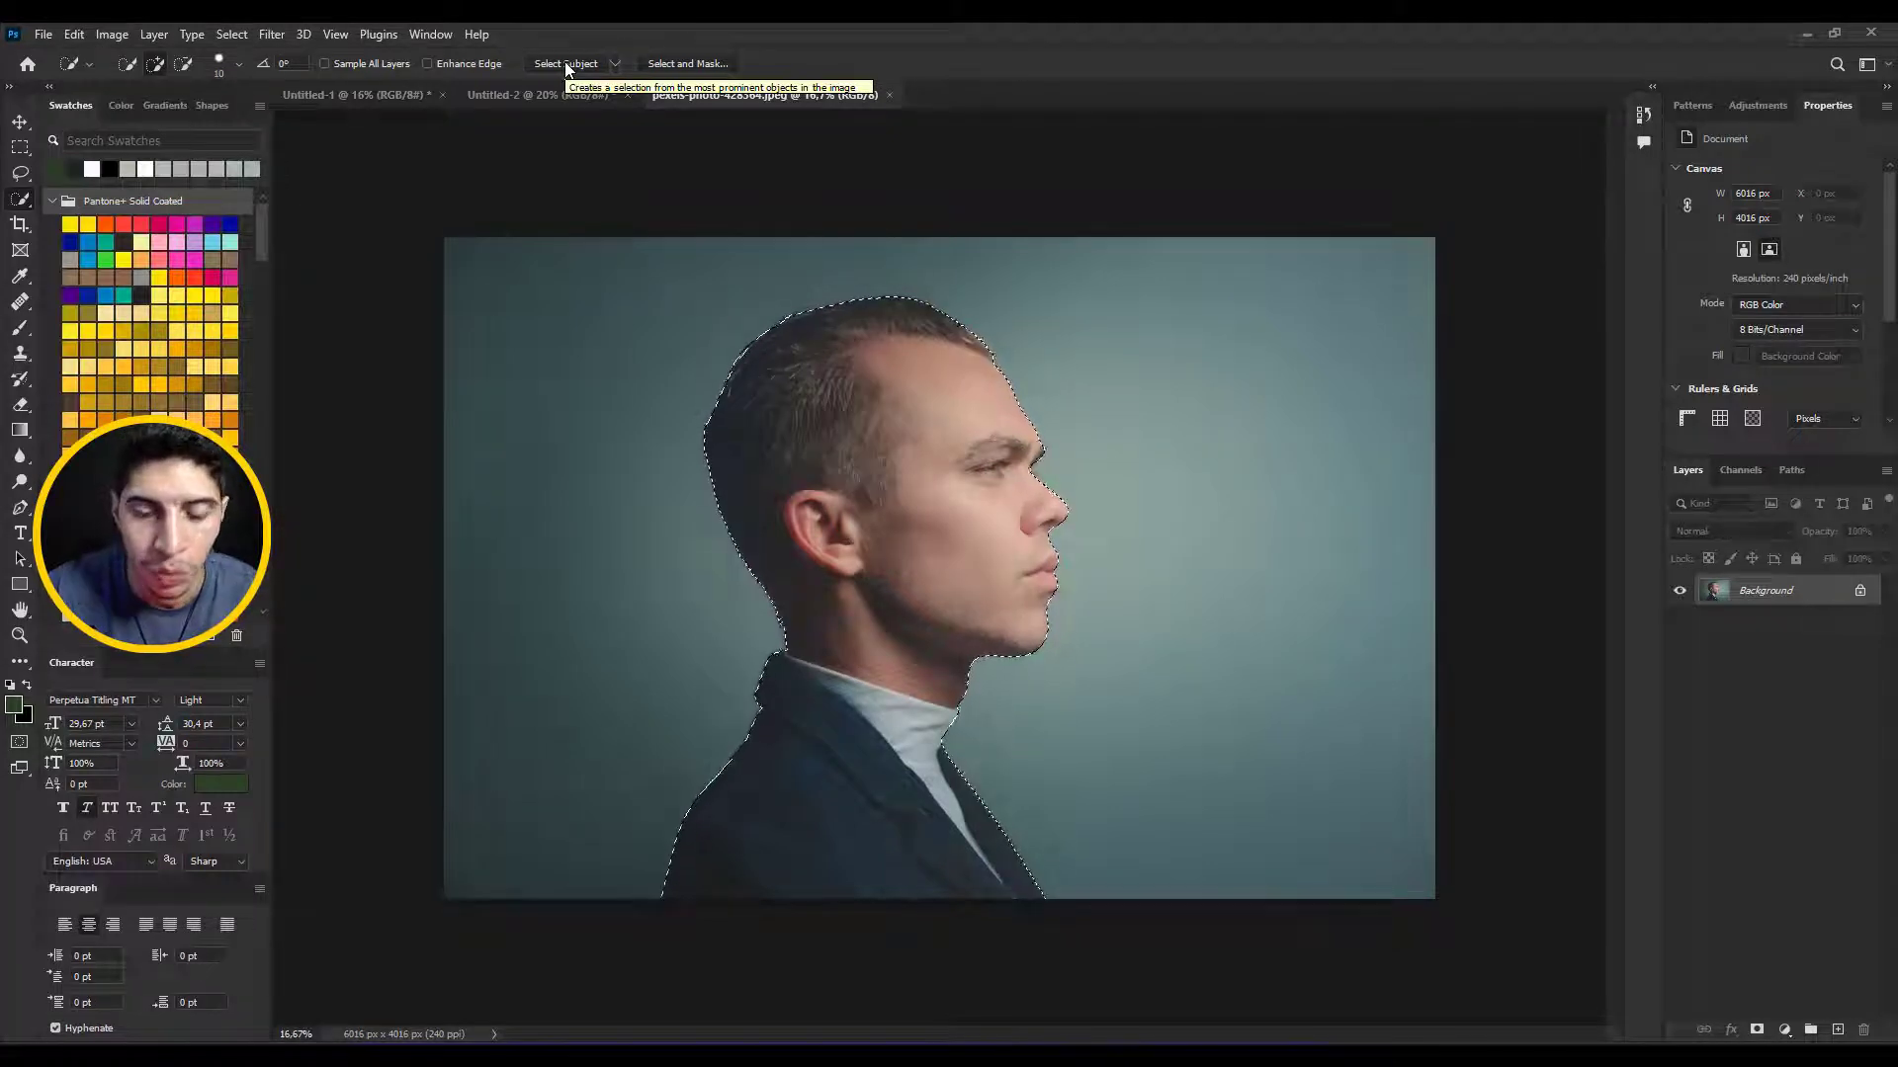
pyautogui.click(697, 64)
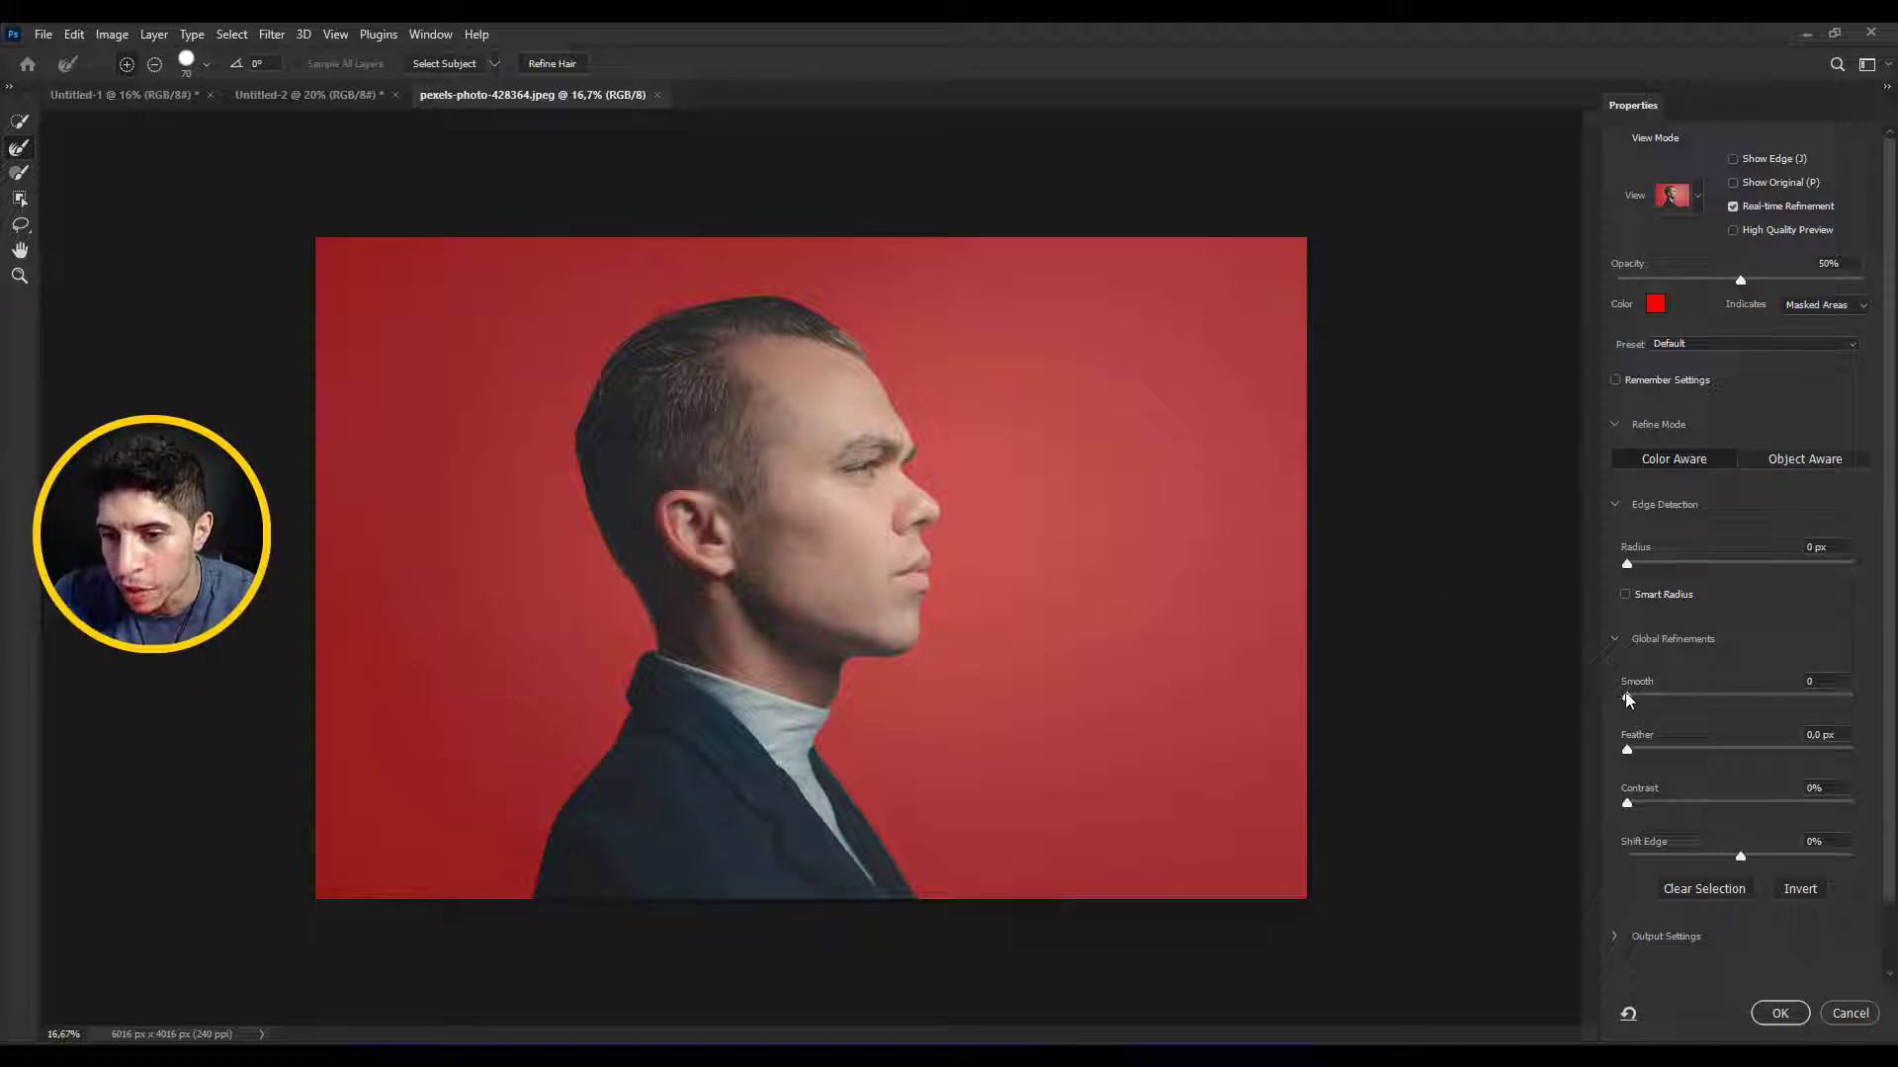
# - Set the selection's Smooth to 17 and Shift Edge to -10%, testing the edge along the man's forehead
pyautogui.moveTo(1627, 697); pyautogui.dragTo(1666, 698)
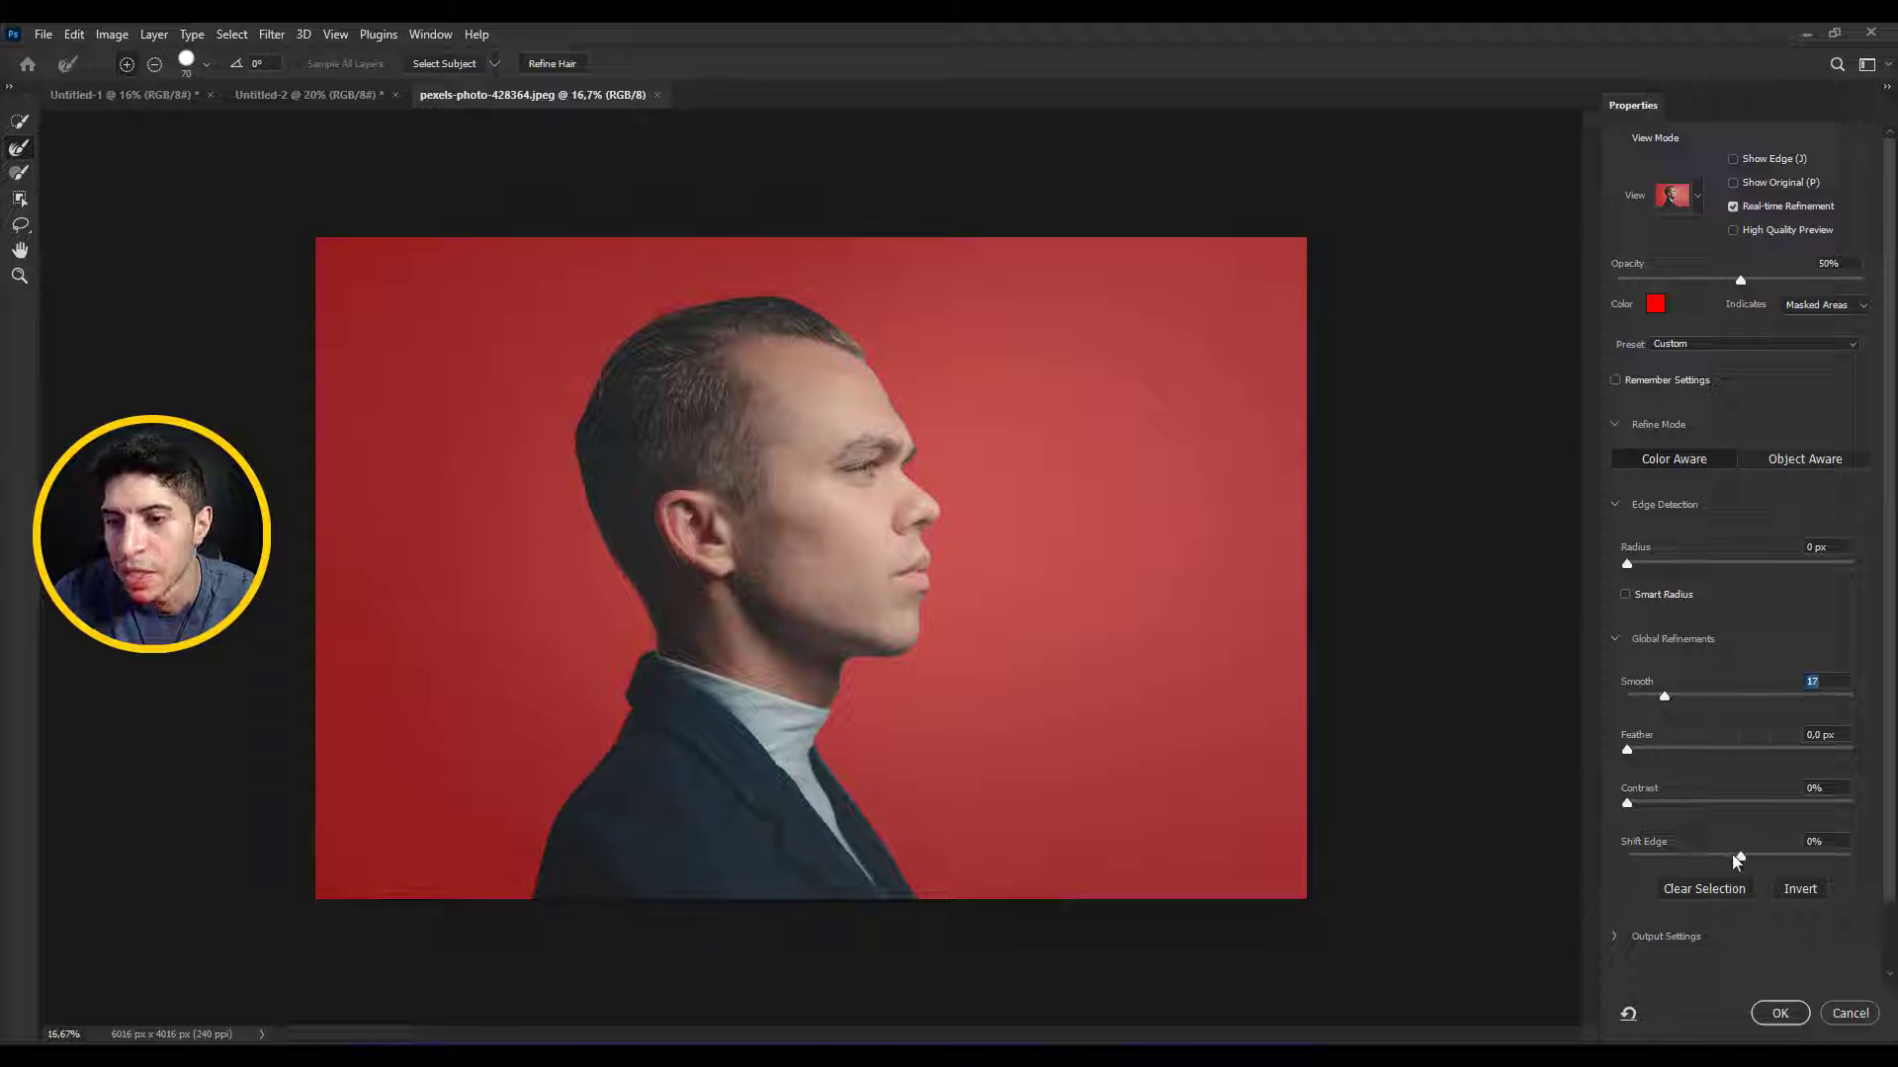
pyautogui.moveTo(1738, 856); pyautogui.dragTo(1728, 854)
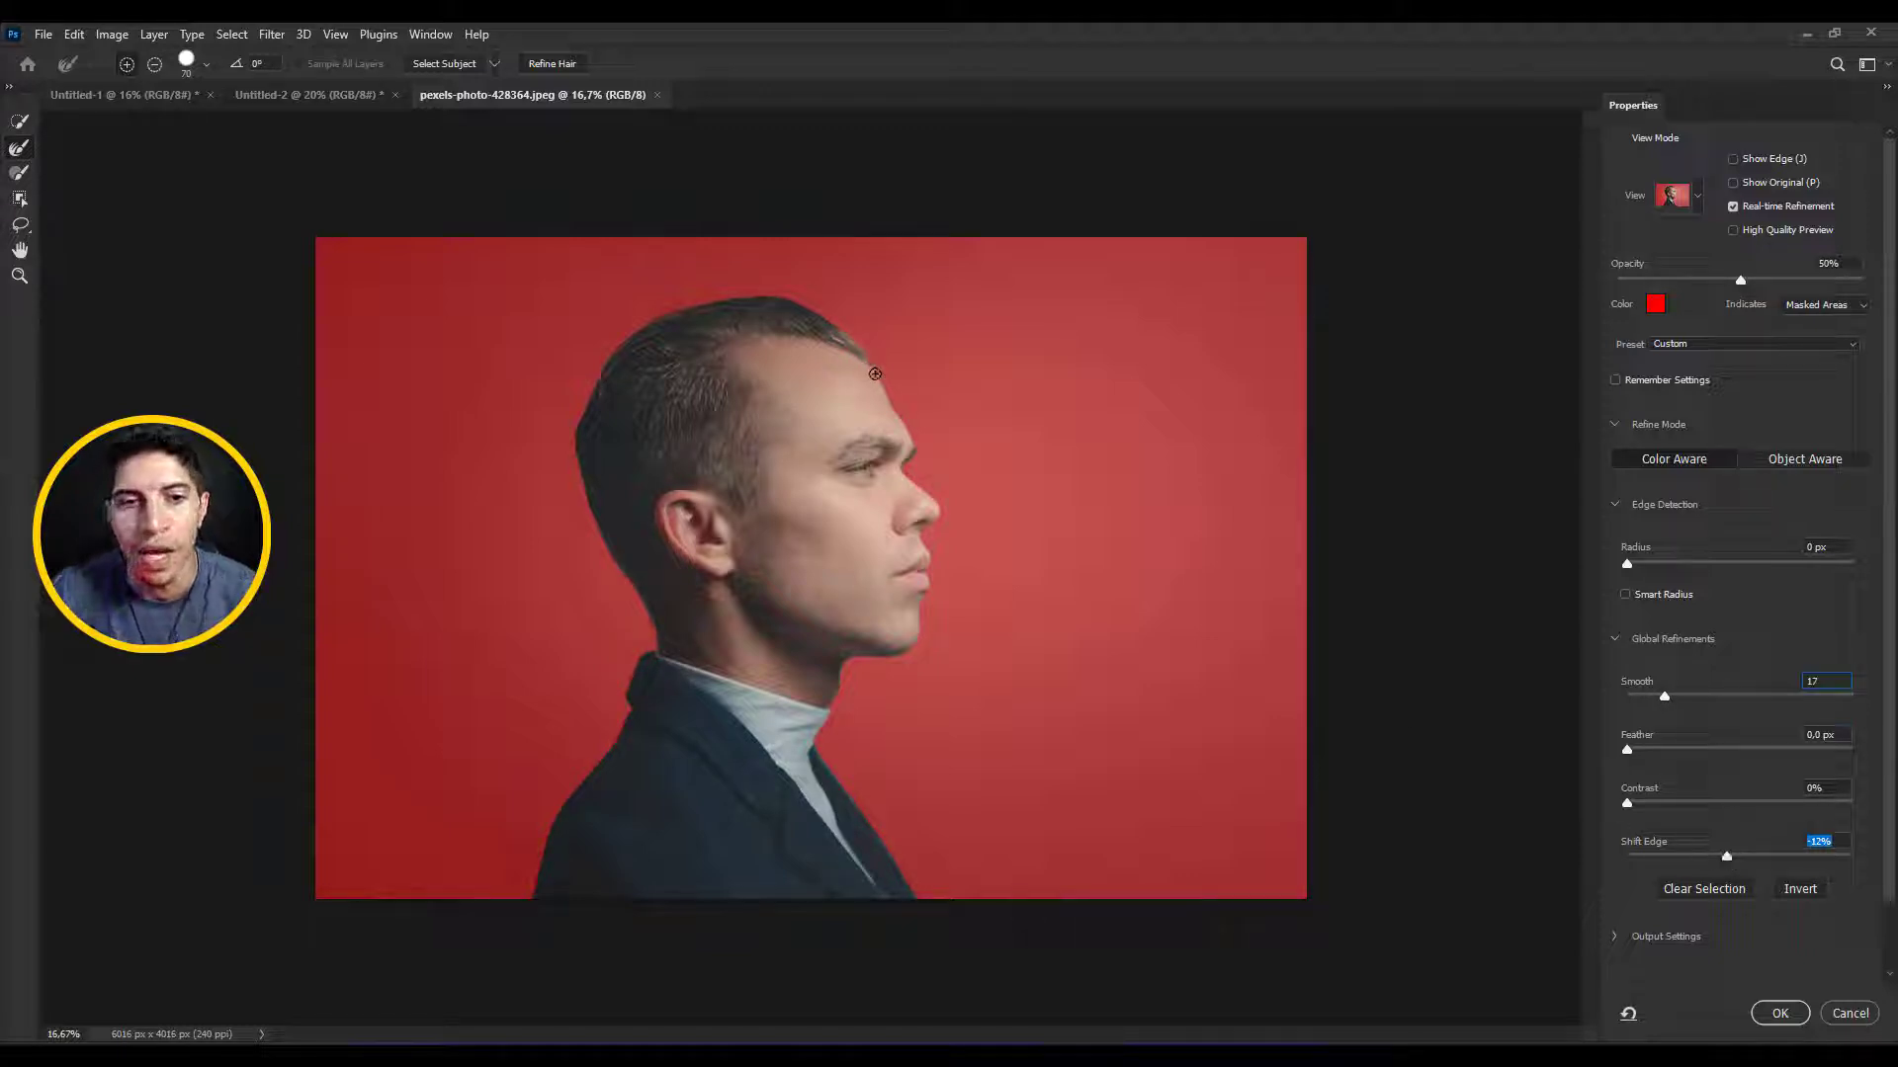
pyautogui.moveTo(865, 385); pyautogui.dragTo(1038, 524)
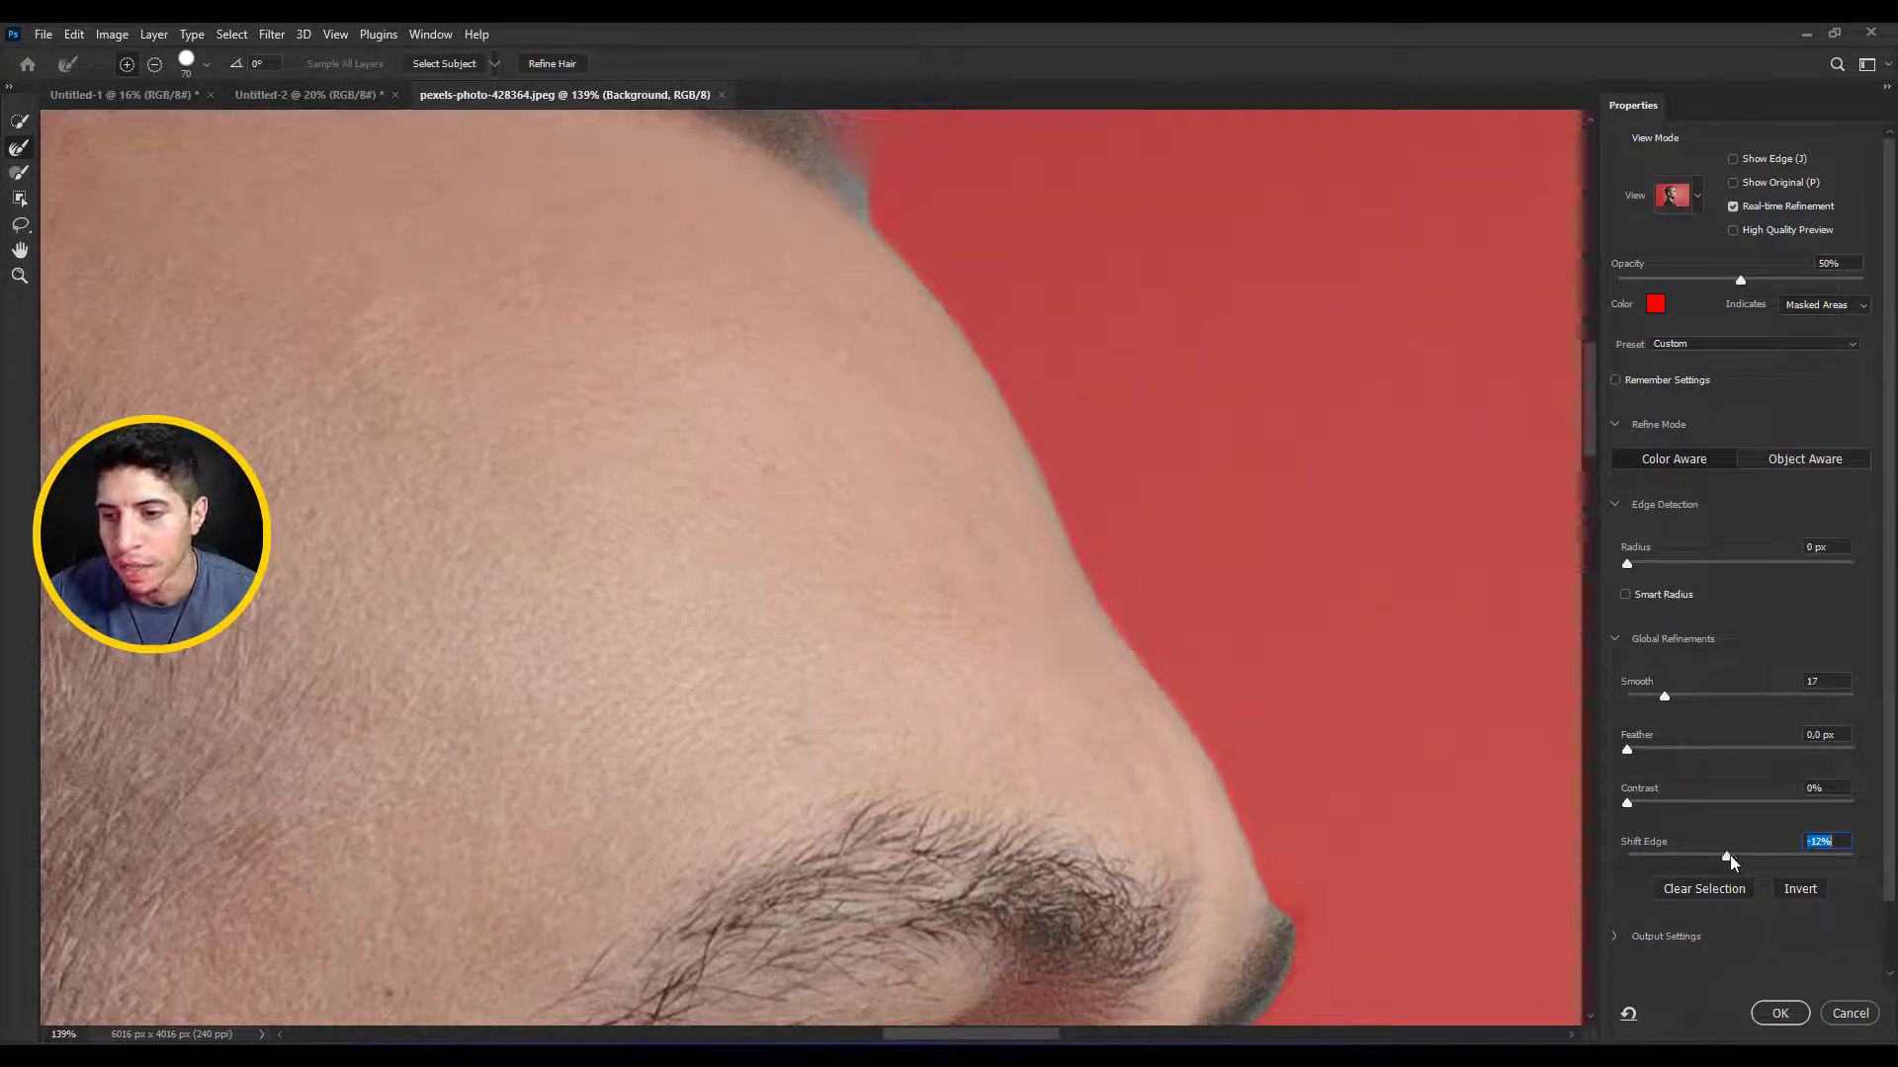
pyautogui.moveTo(1729, 856); pyautogui.dragTo(1830, 862)
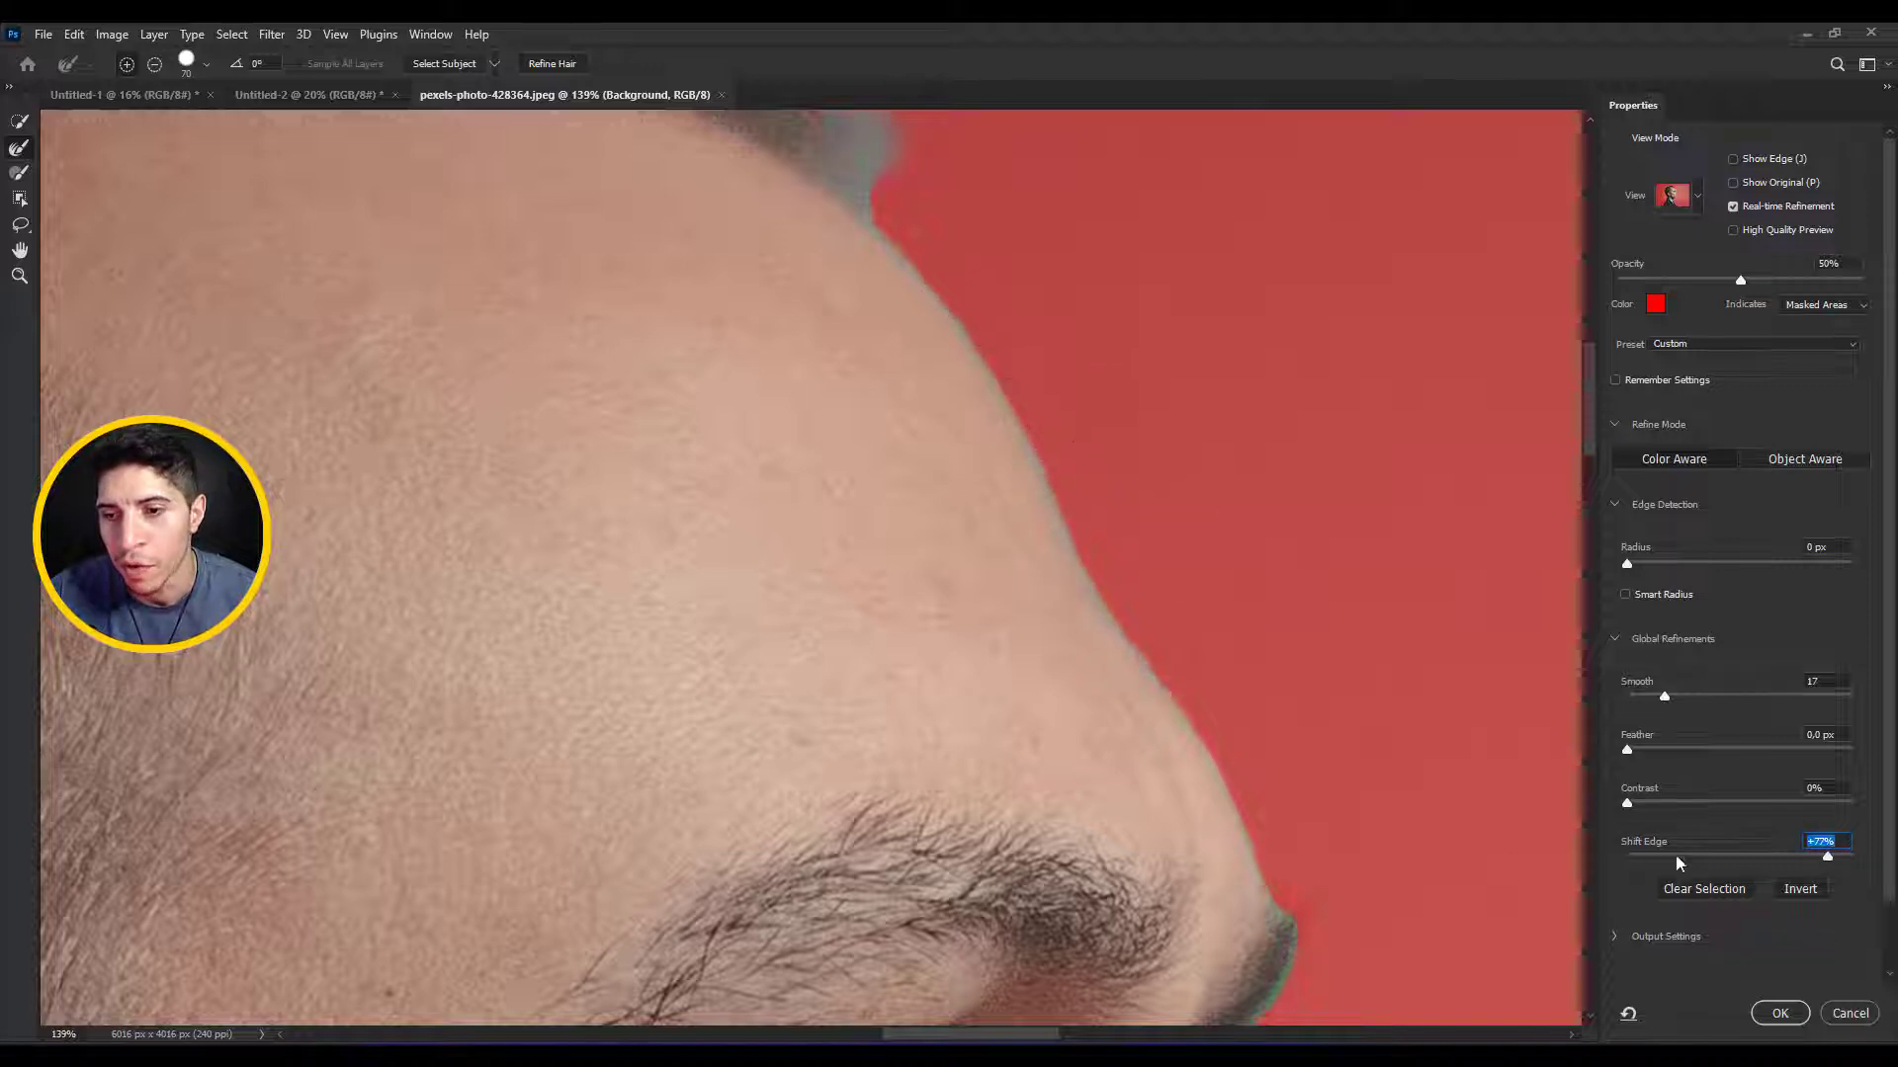
pyautogui.moveTo(1827, 856); pyautogui.dragTo(1728, 868)
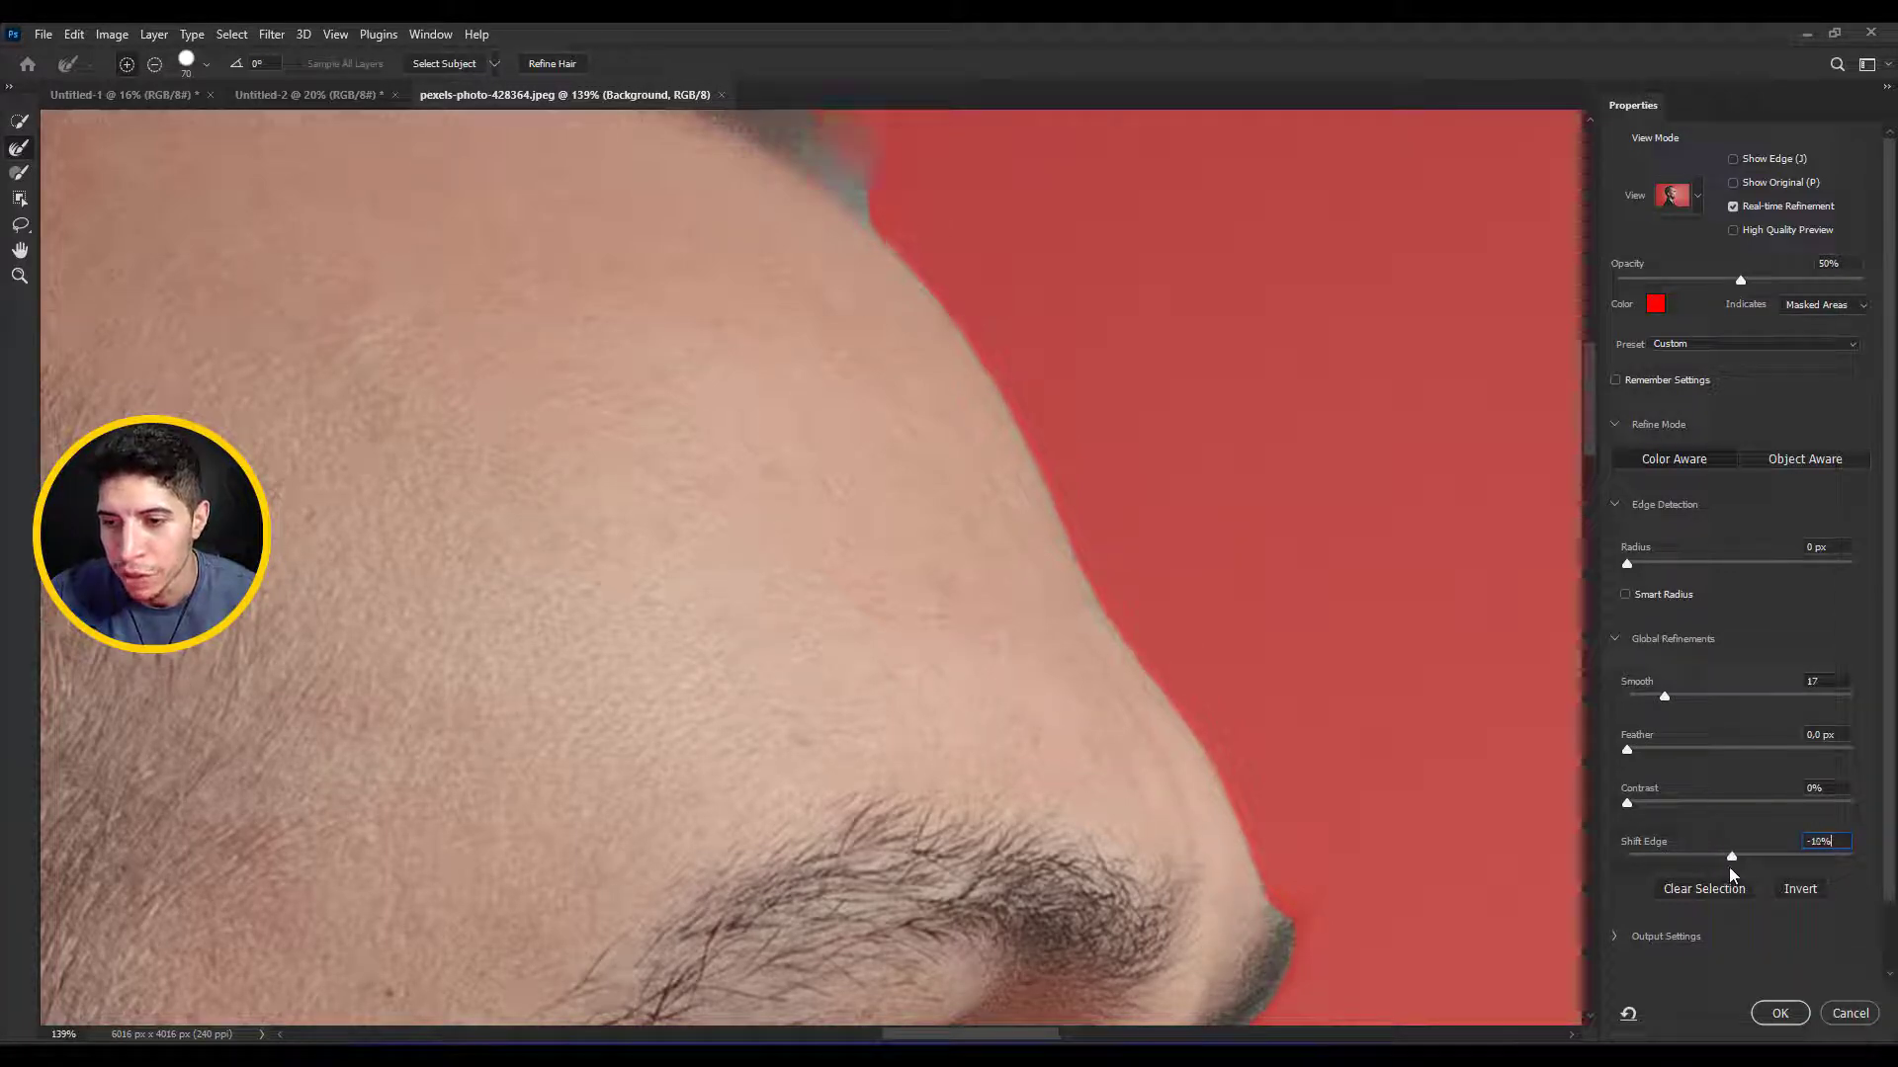
# - Compare the edge without smoothing, set Smooth to 15 and apply the refined selection
pyautogui.moveTo(1665, 697); pyautogui.dragTo(1619, 696)
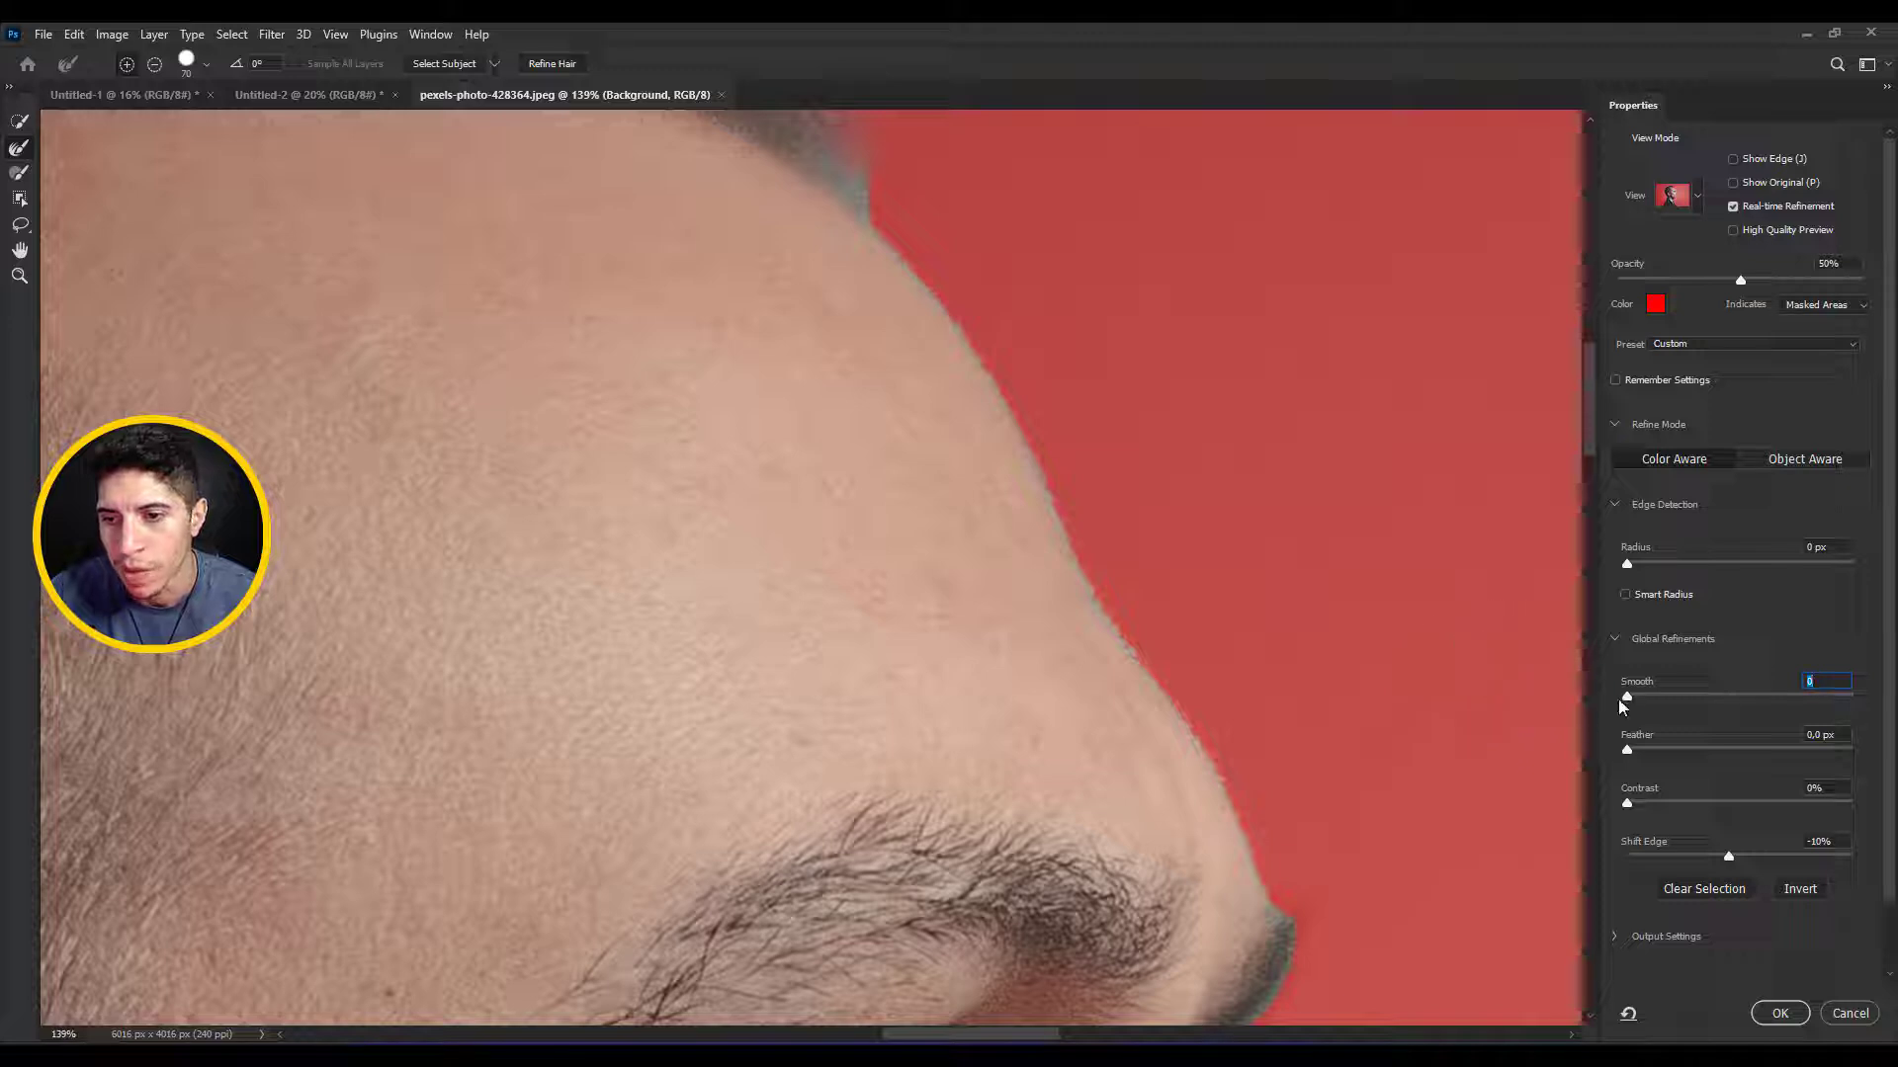
pyautogui.moveTo(1626, 697); pyautogui.dragTo(1662, 696)
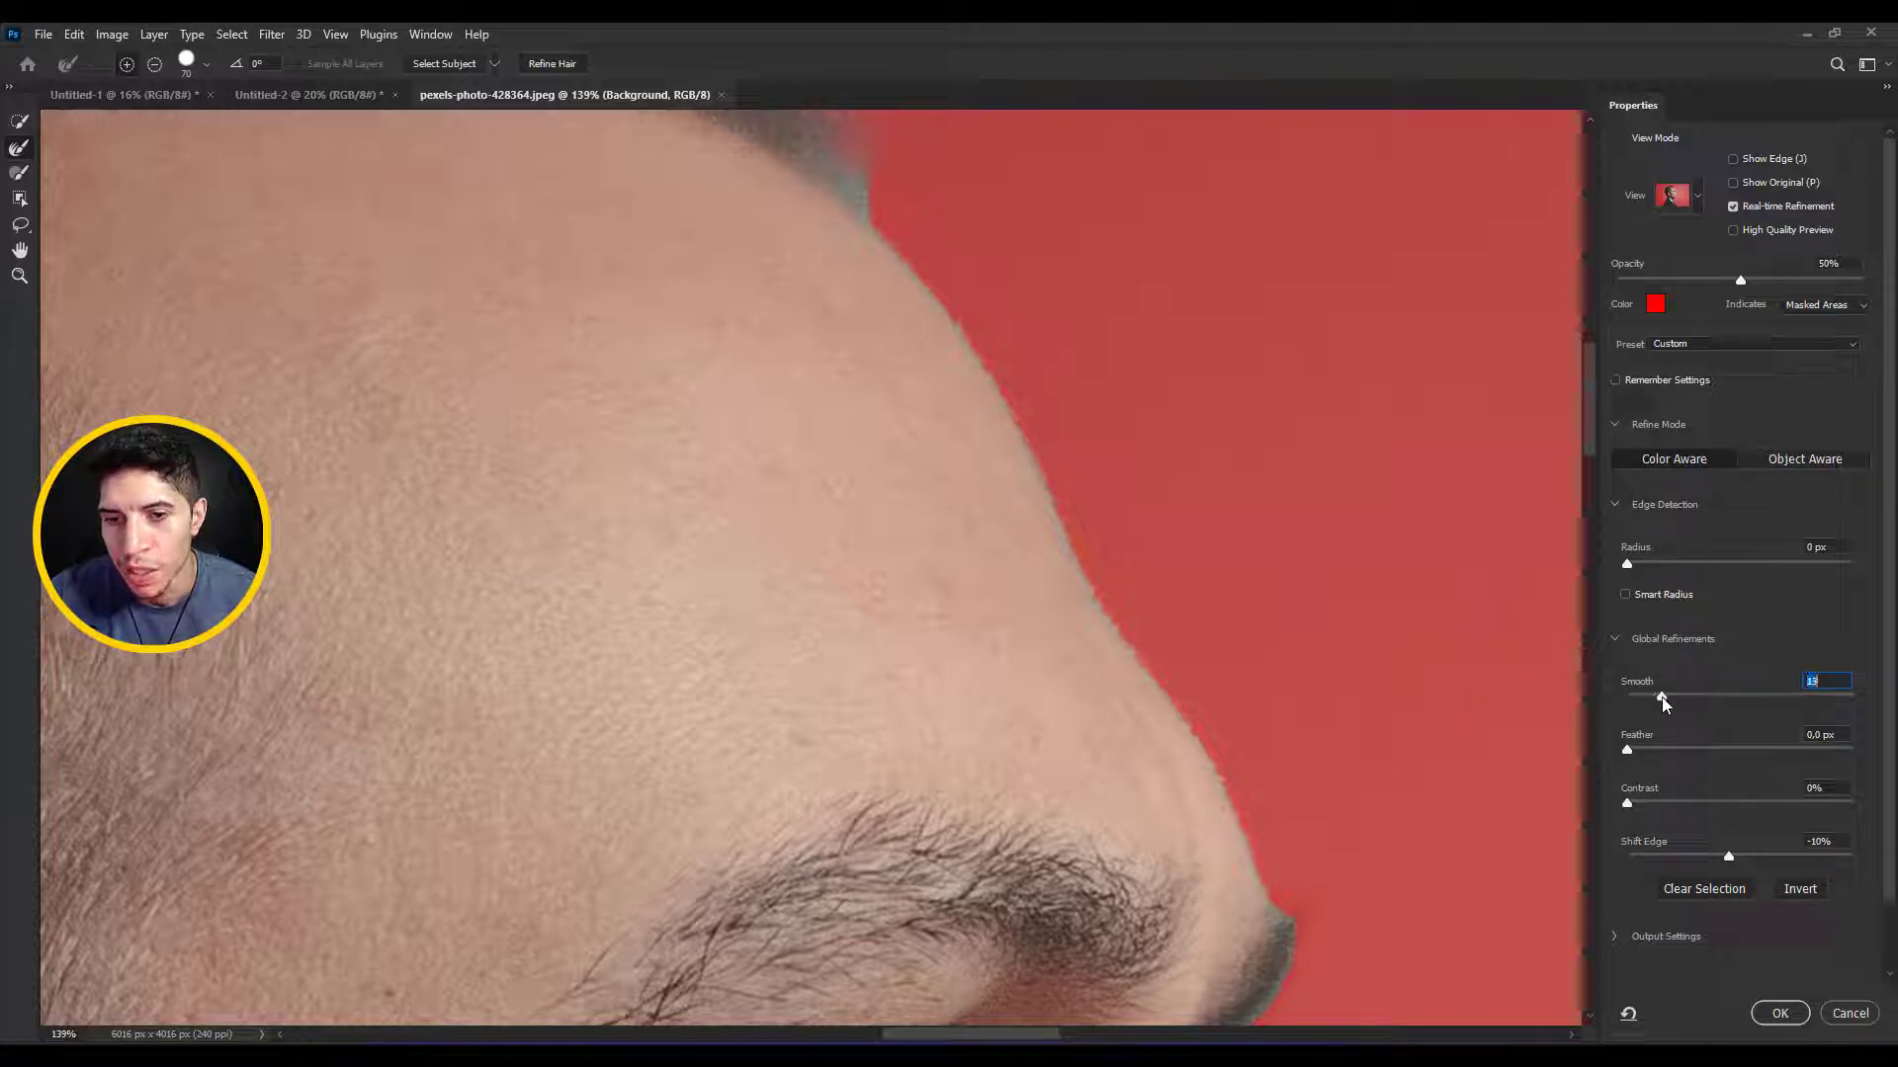
pyautogui.keyDown('alt'); pyautogui.click(1078, 448); pyautogui.keyUp('alt')
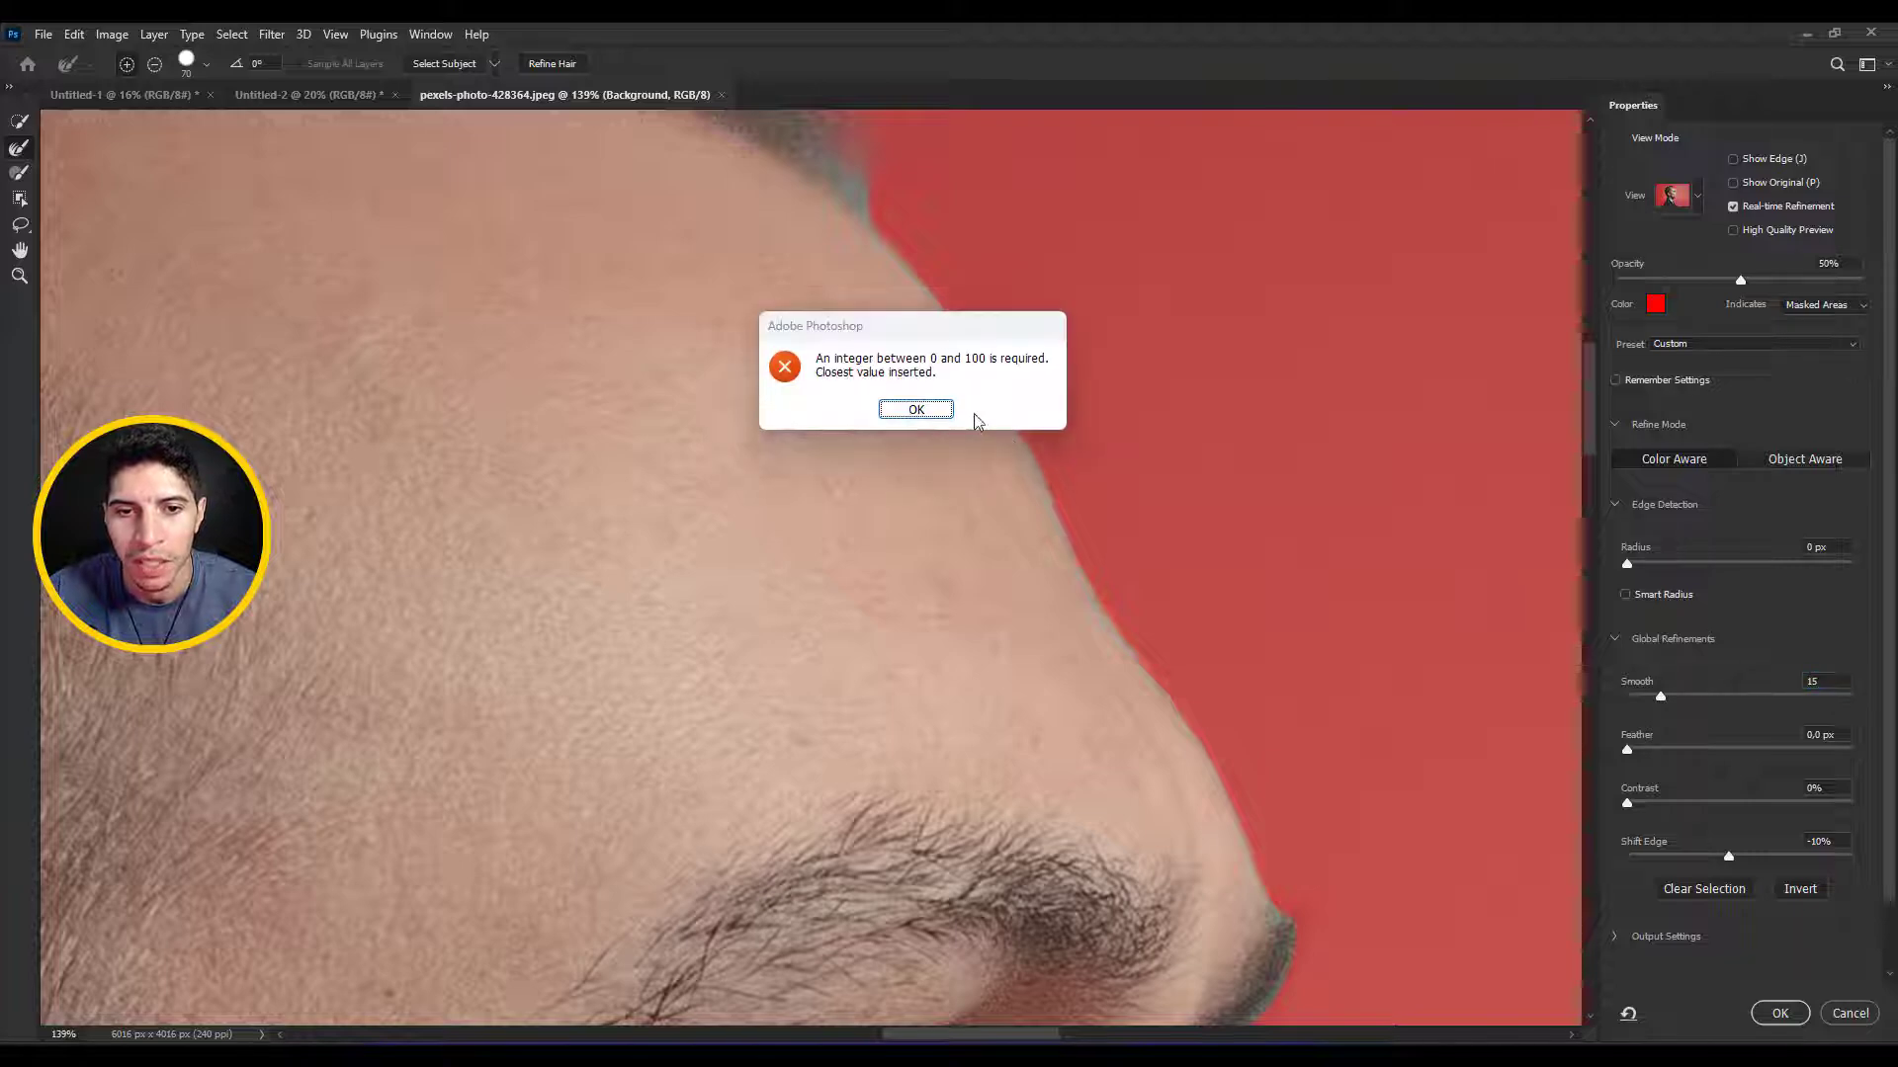
pyautogui.click(911, 412)
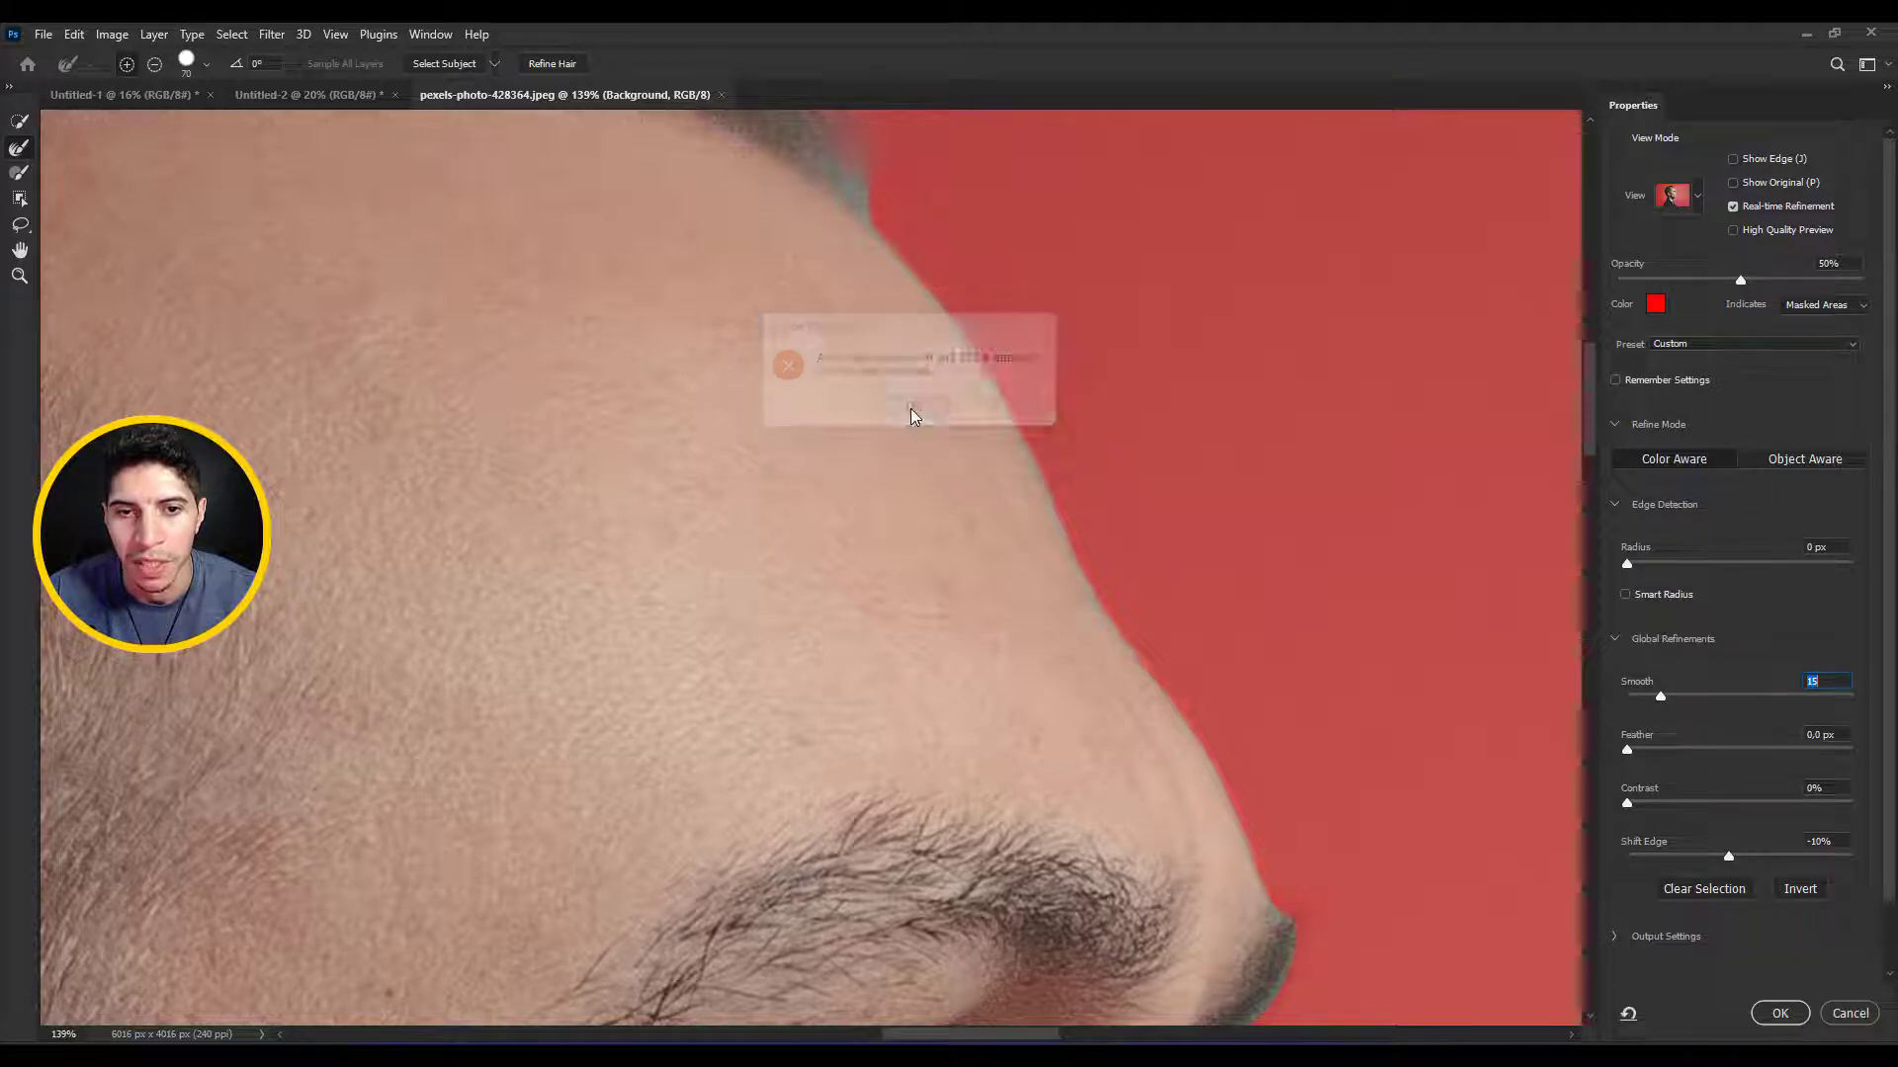
pyautogui.keyDown('ctrl'); pyautogui.keyDown('alt'); pyautogui.click(1302, 702); pyautogui.keyUp('alt'); pyautogui.keyUp('ctrl')
pyautogui.keyDown('alt'); pyautogui.click(1301, 703); pyautogui.keyUp('alt')
pyautogui.keyDown('alt'); pyautogui.click(1301, 702); pyautogui.keyUp('alt')
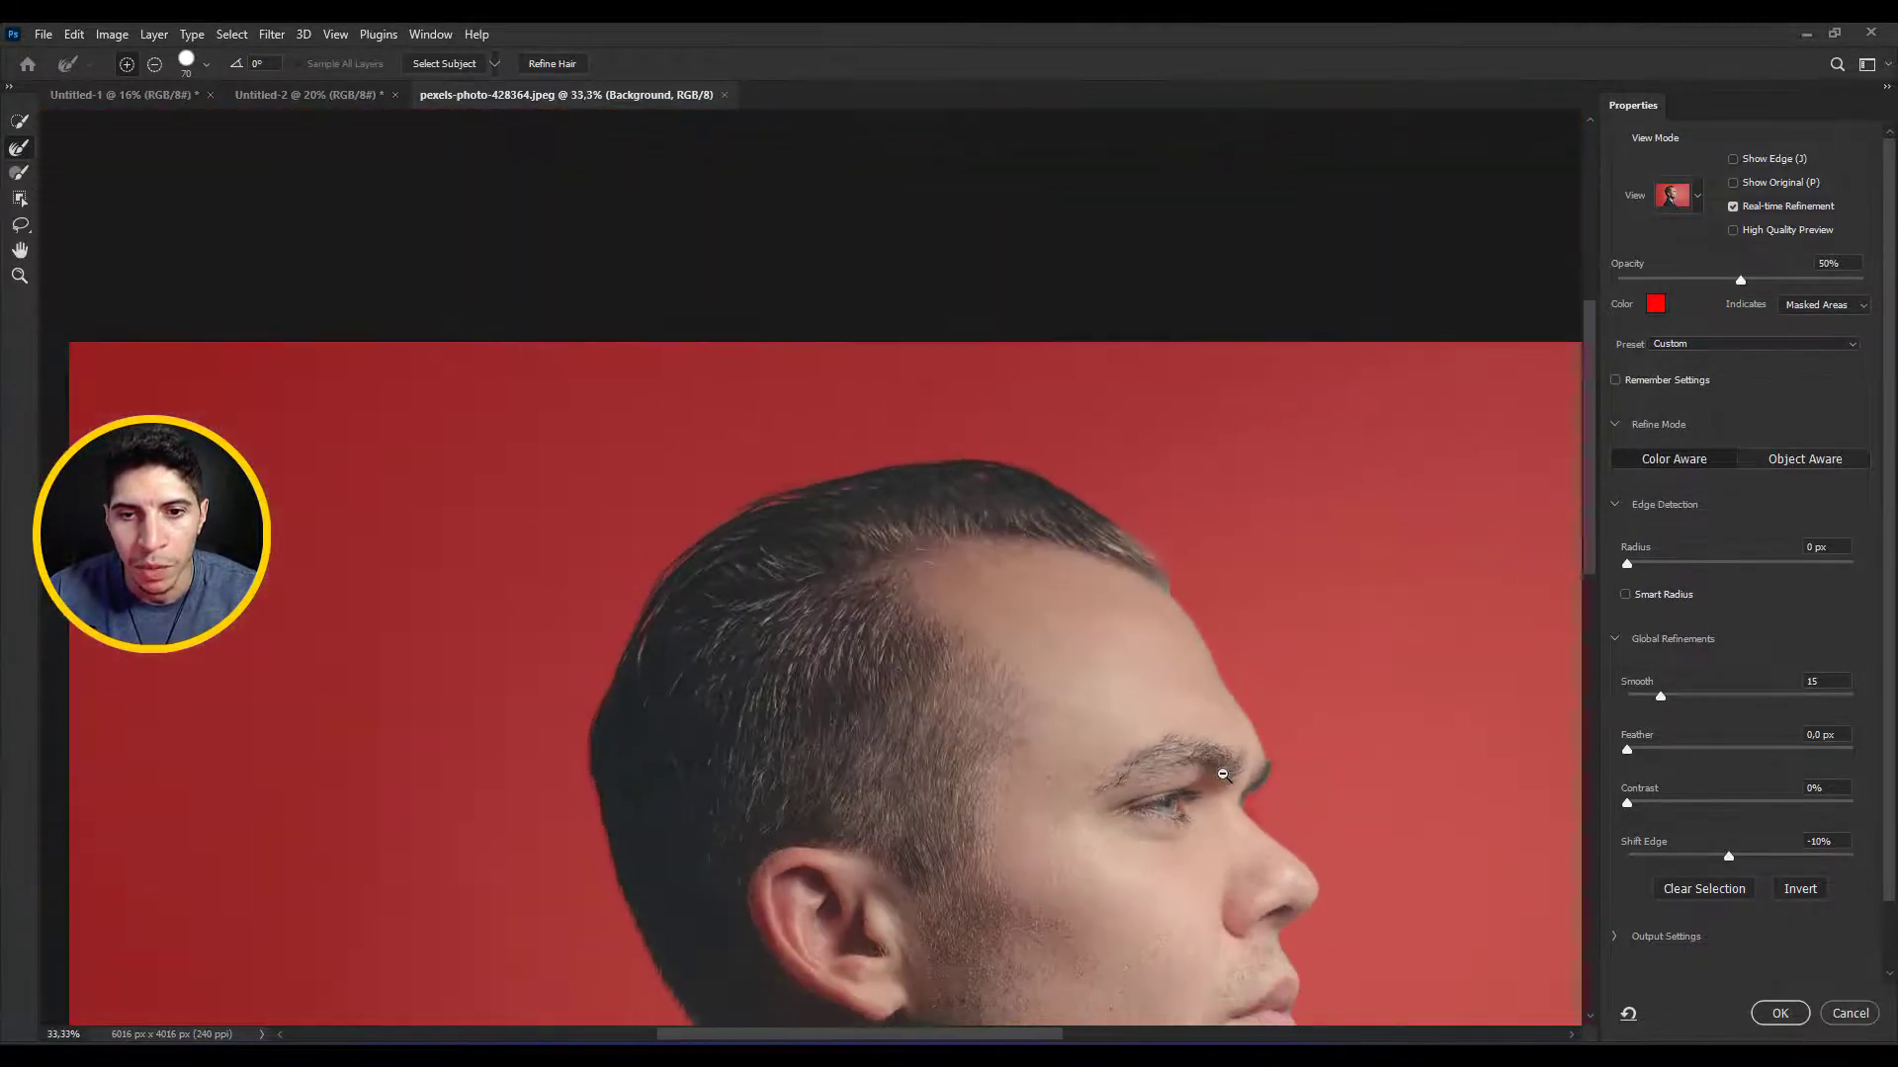
pyautogui.keyDown('alt'); pyautogui.click(1302, 703); pyautogui.keyUp('alt')
pyautogui.keyDown('alt'); pyautogui.click(1302, 702); pyautogui.keyUp('alt')
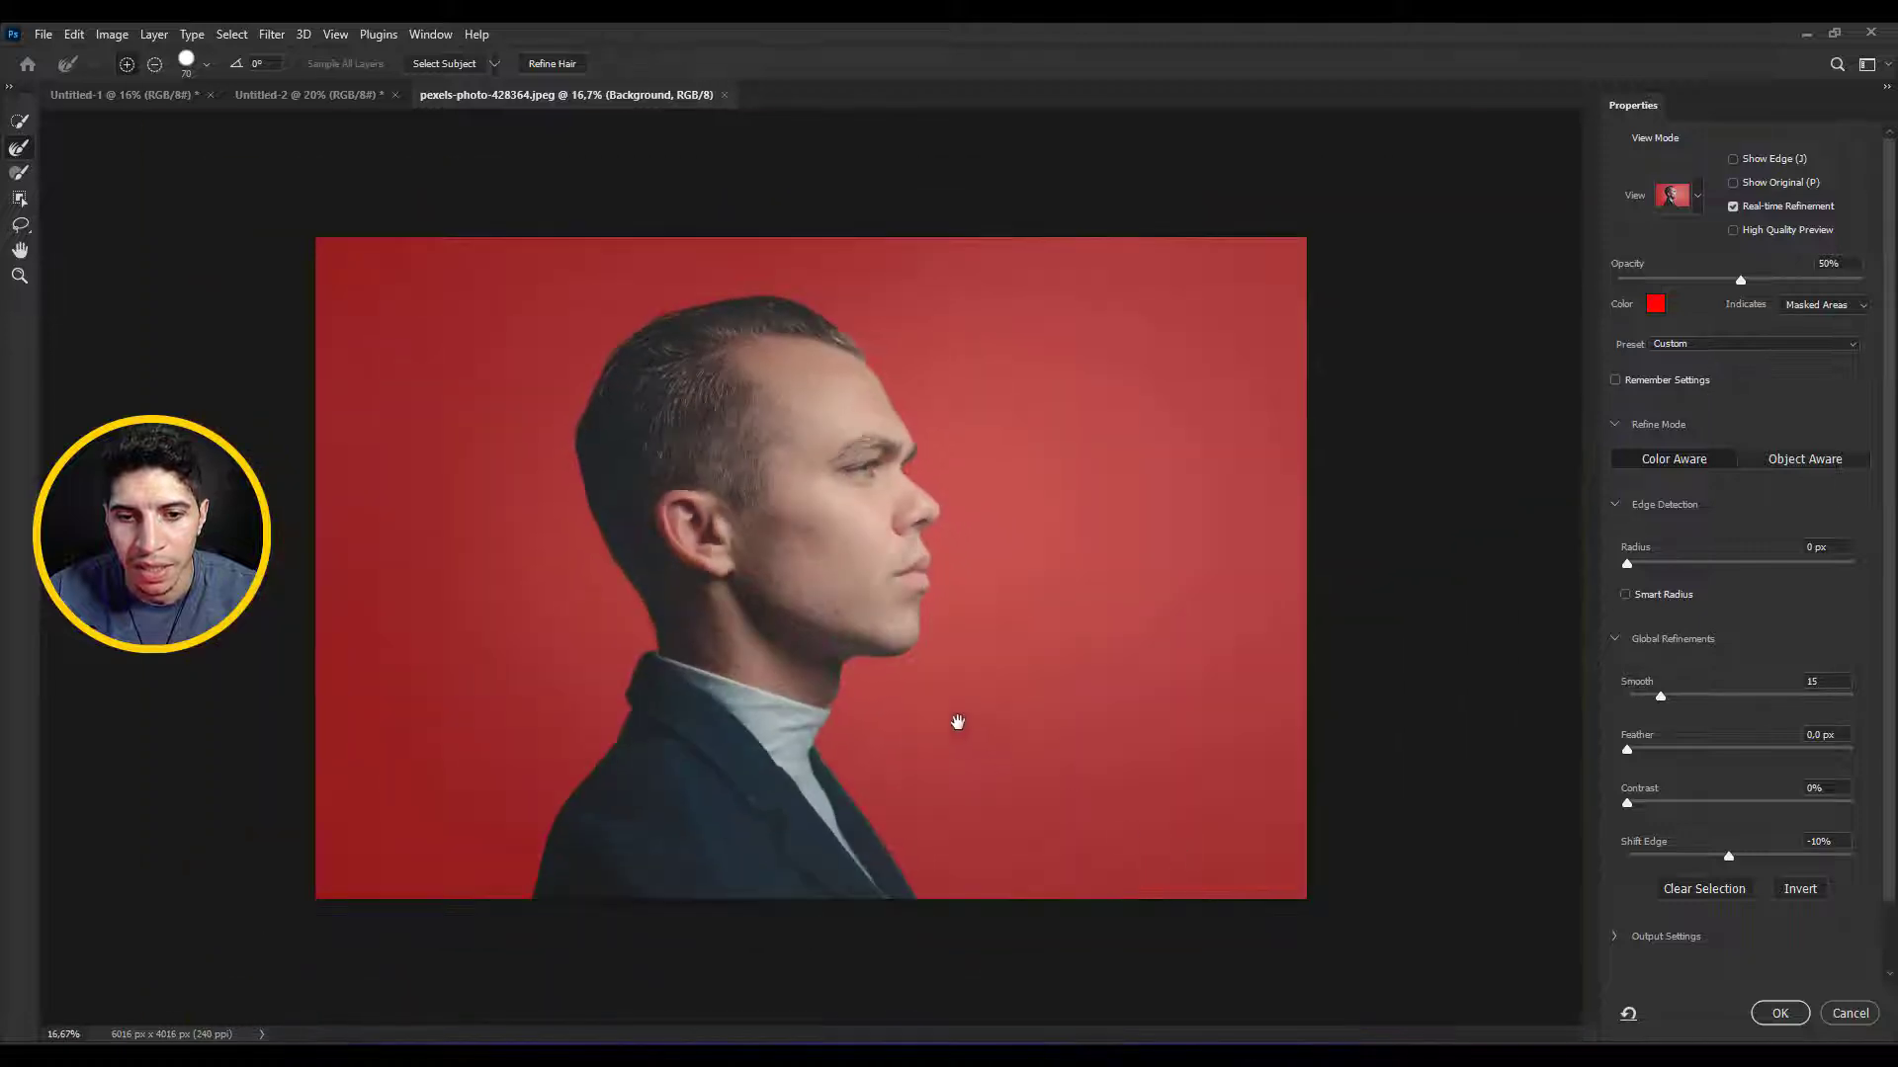
pyautogui.click(1778, 1014)
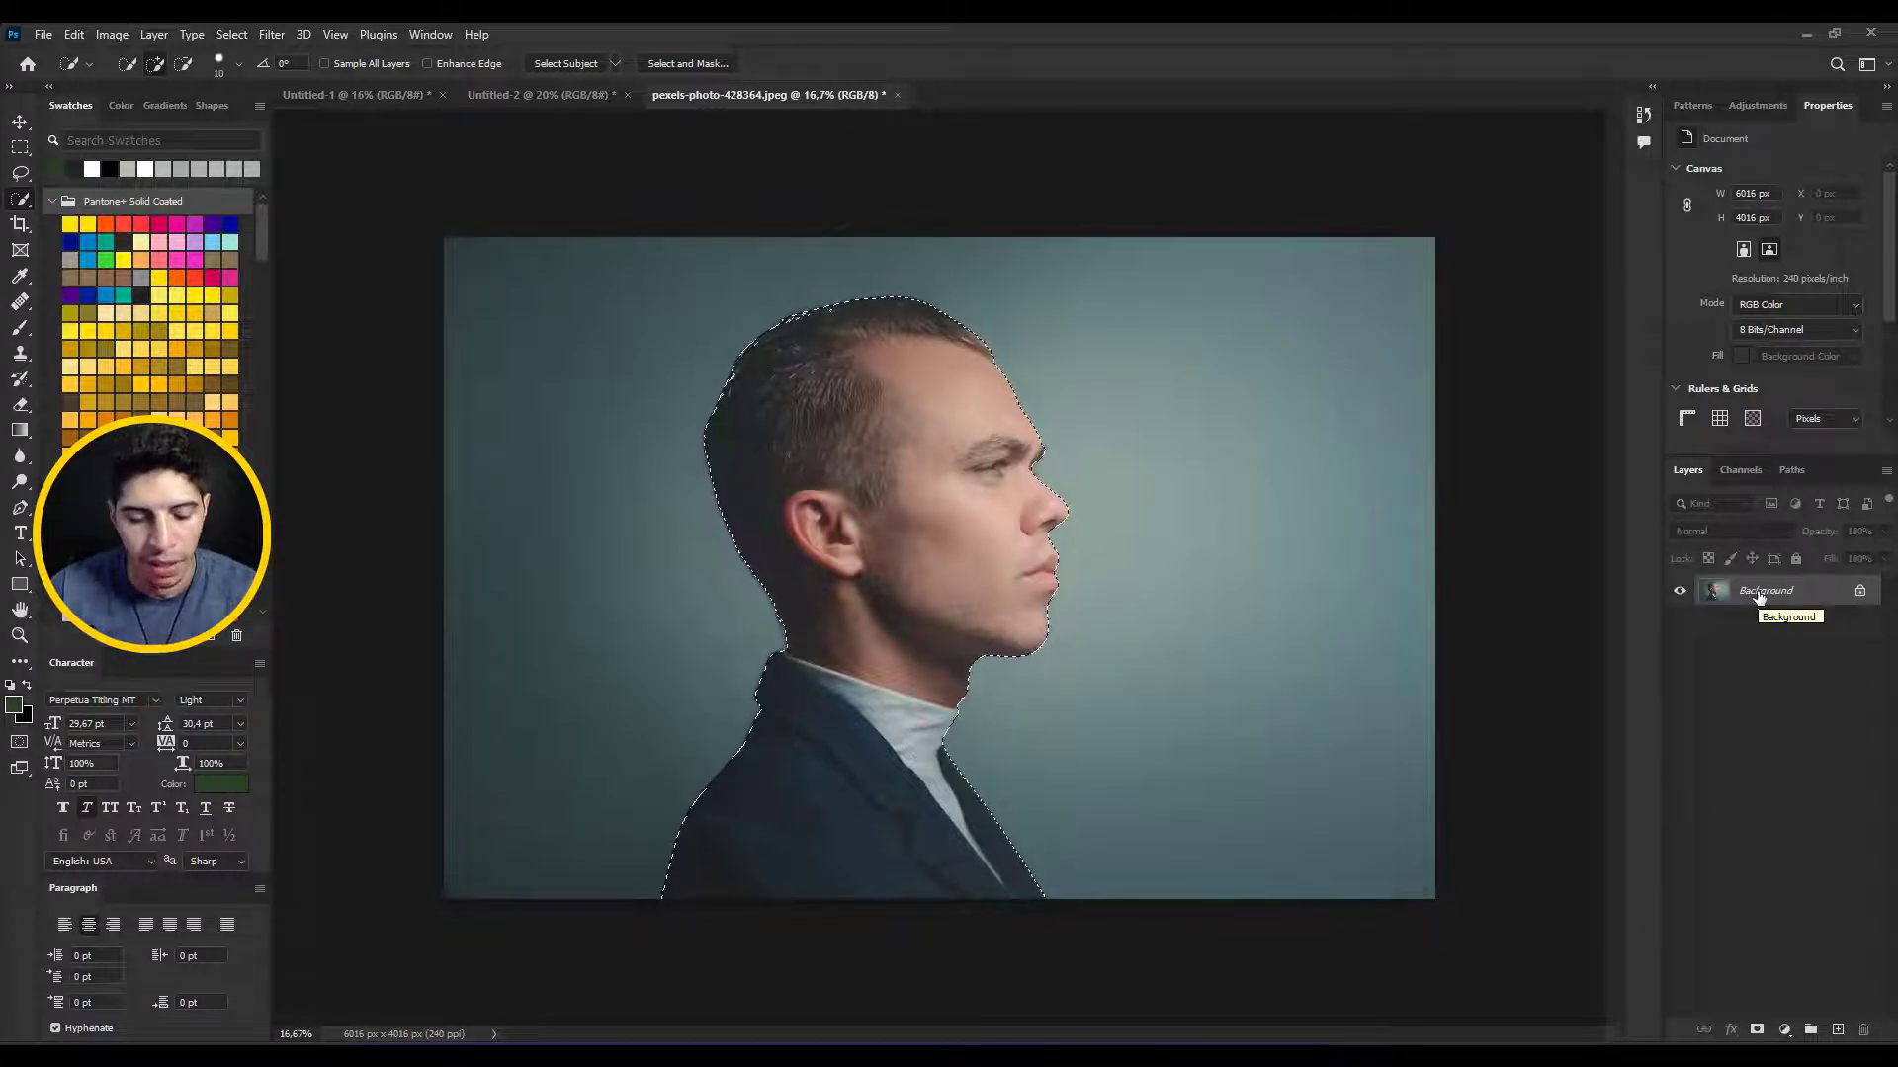
# - Copy the selected man to a new layer and hide the Background layer, comparing the cutout with and without it
pyautogui.hotkey('ctrl', 'j')
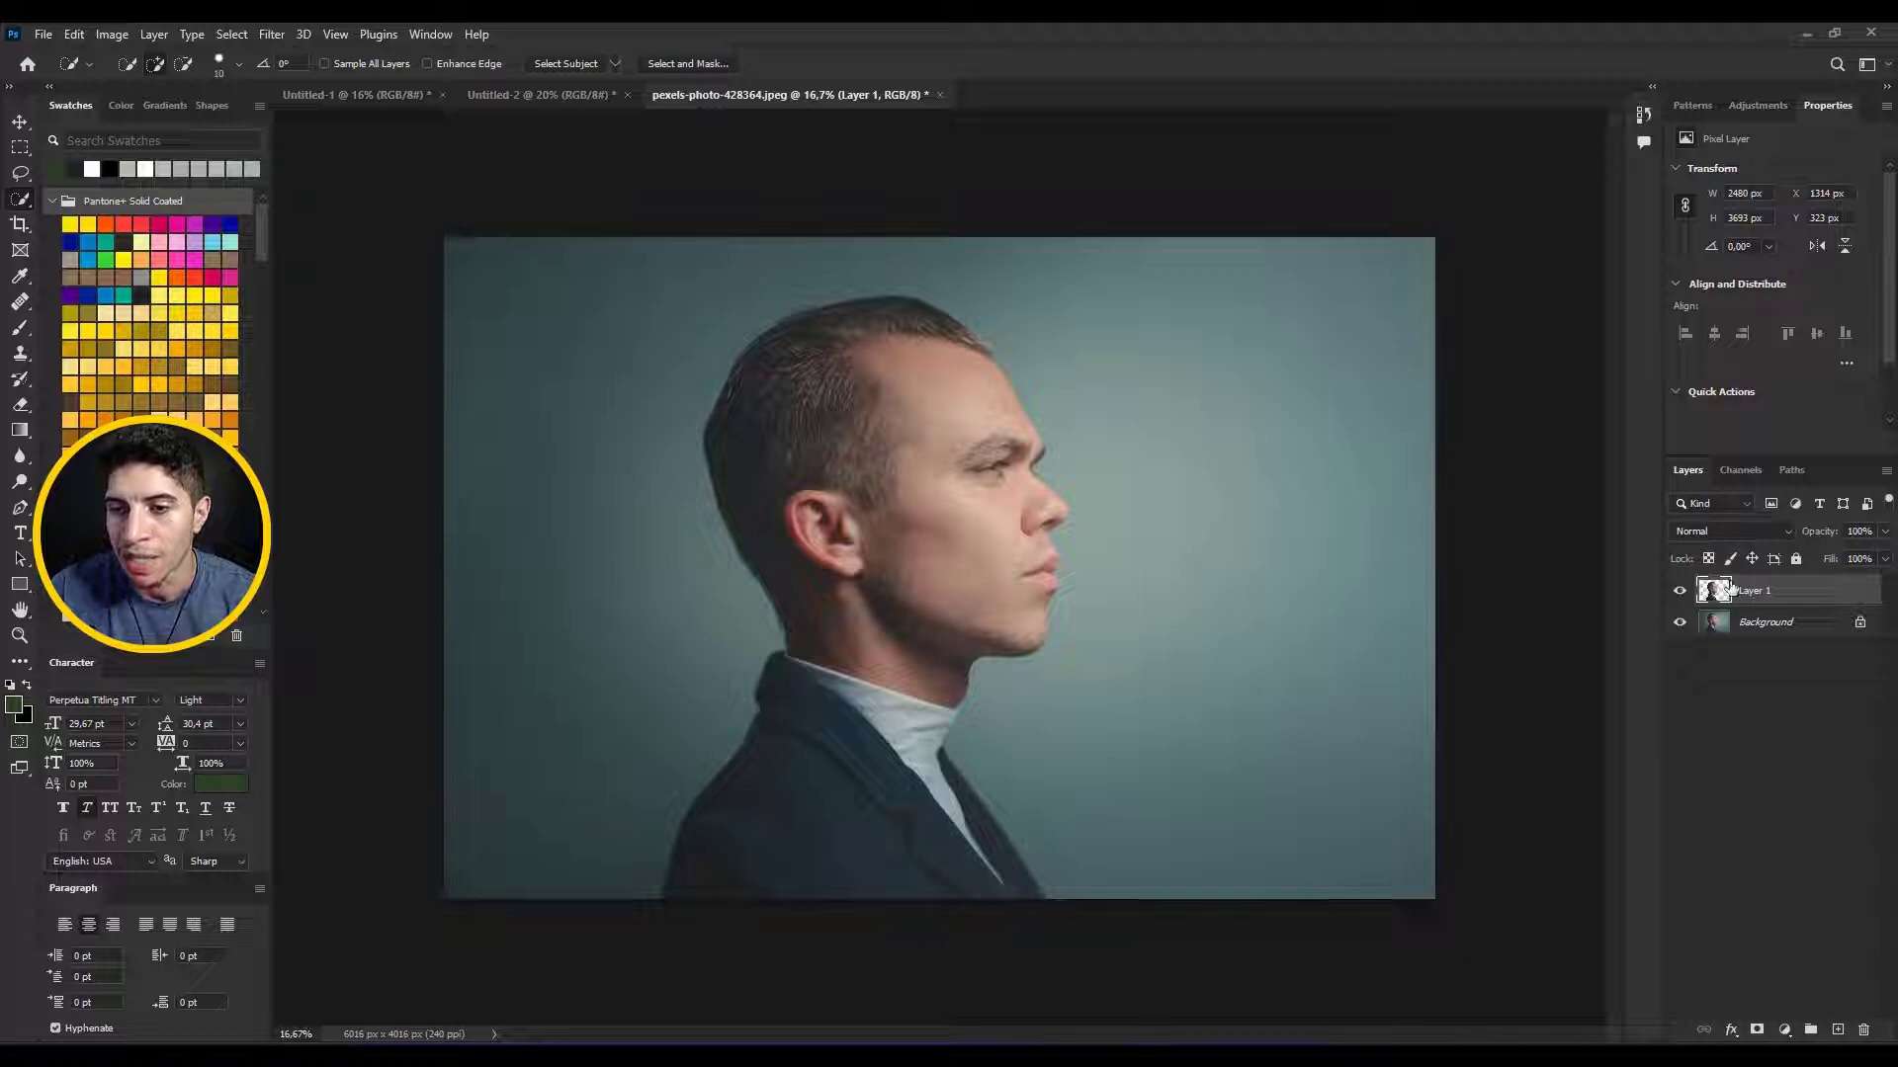
pyautogui.click(1680, 623)
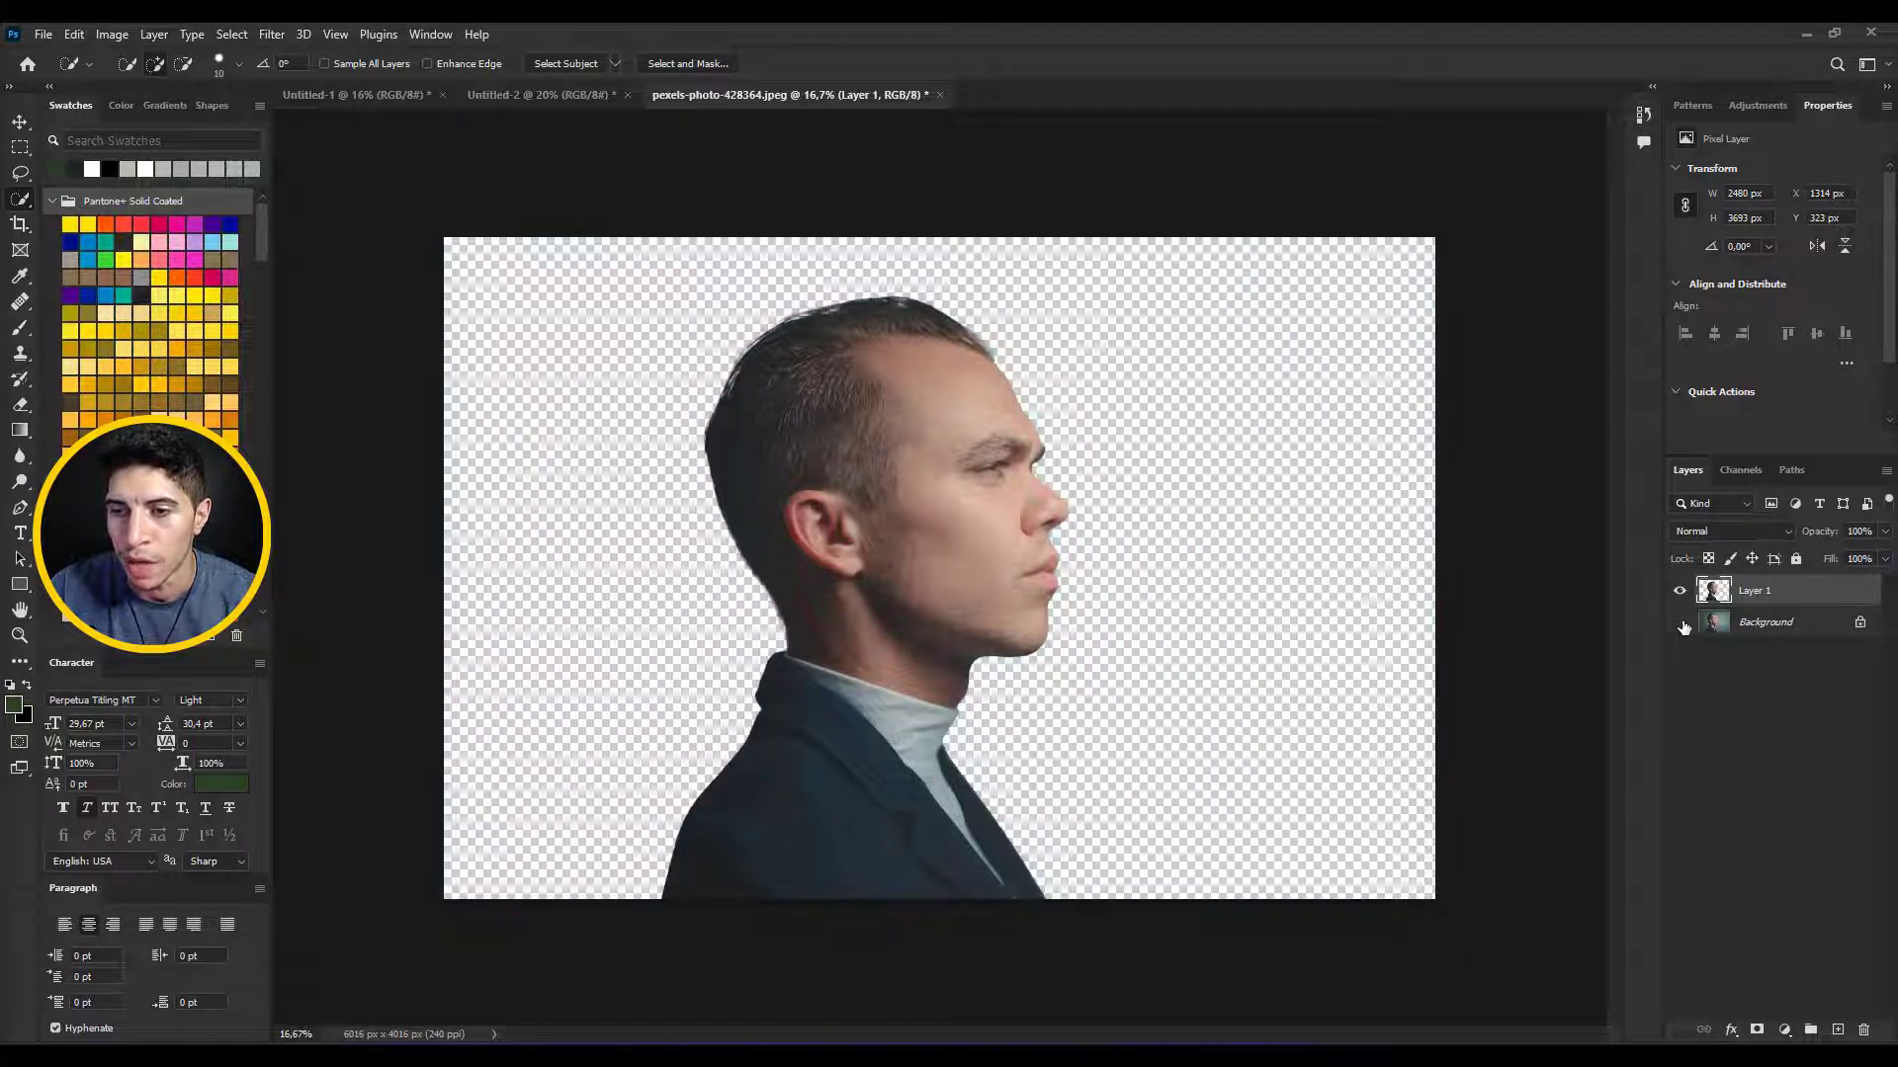
pyautogui.click(1680, 623)
pyautogui.click(1680, 622)
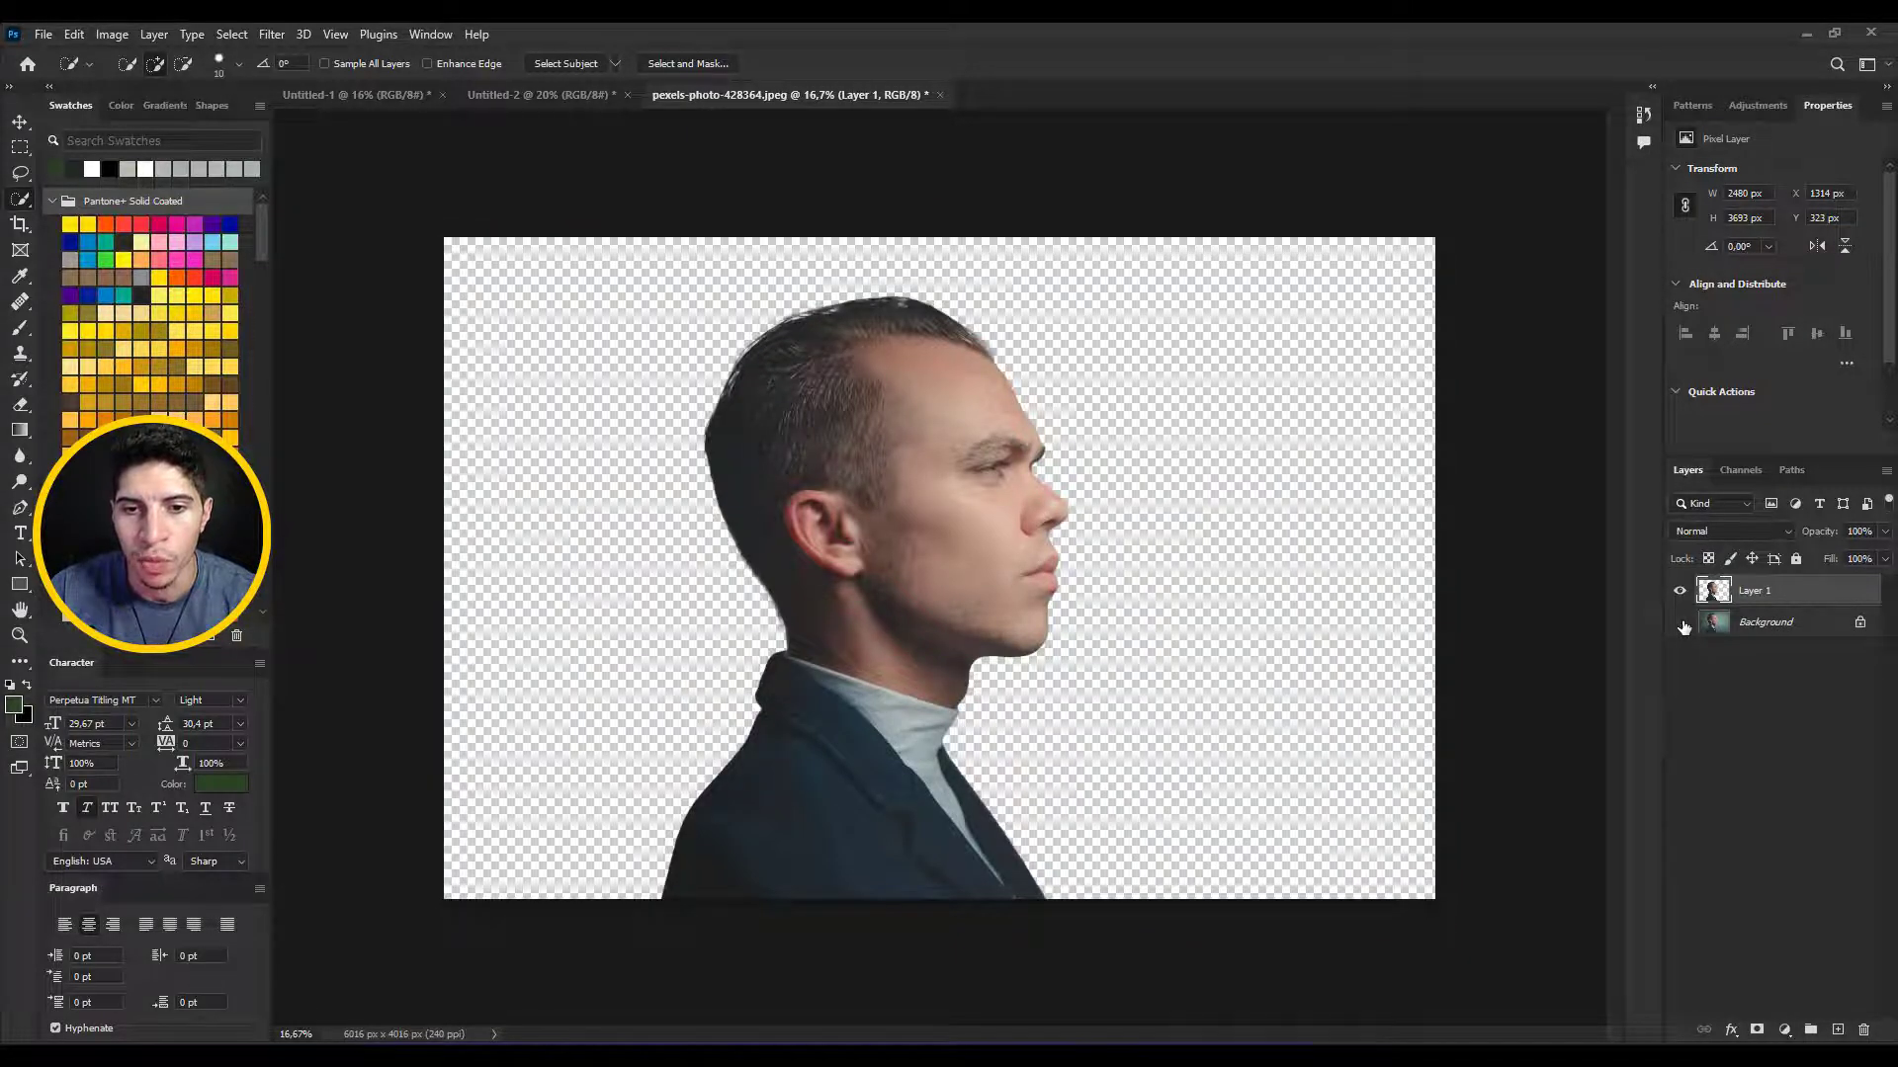
pyautogui.click(1680, 623)
pyautogui.click(1681, 624)
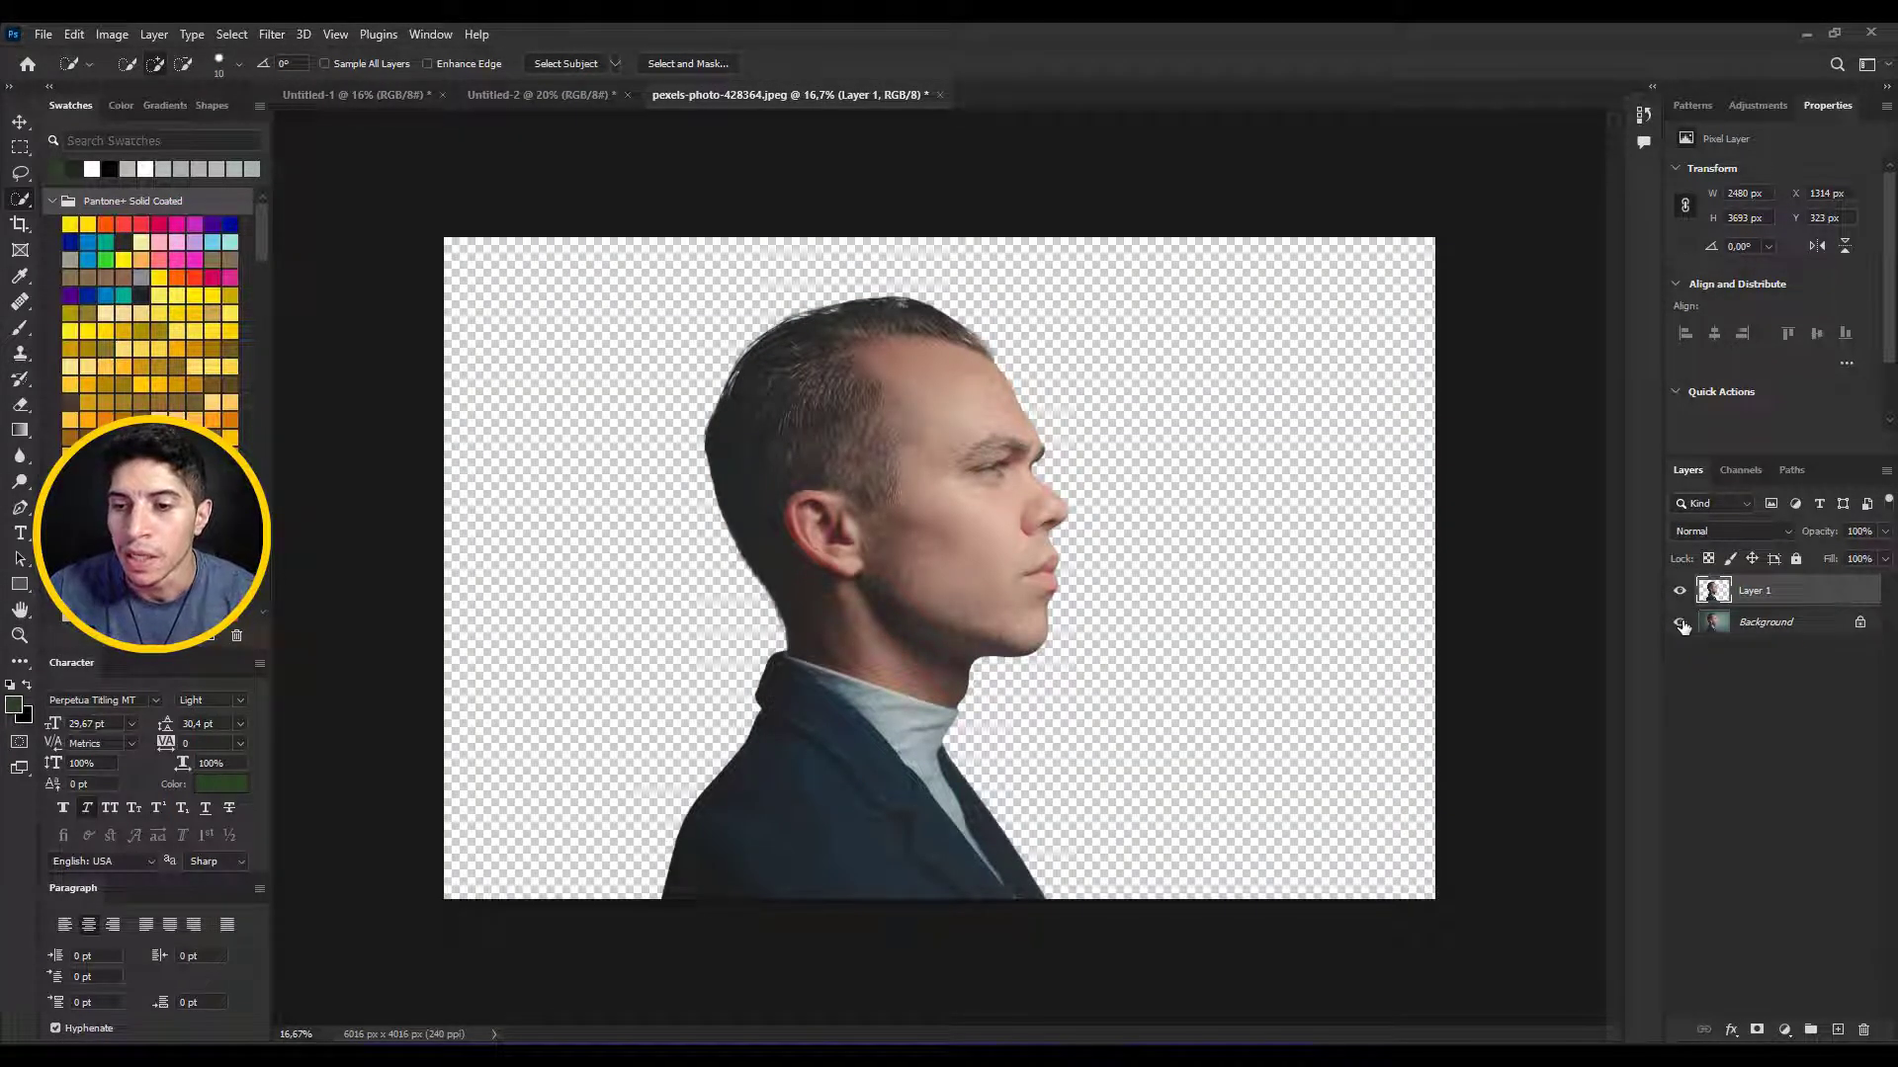
pyautogui.click(1681, 624)
pyautogui.click(1678, 624)
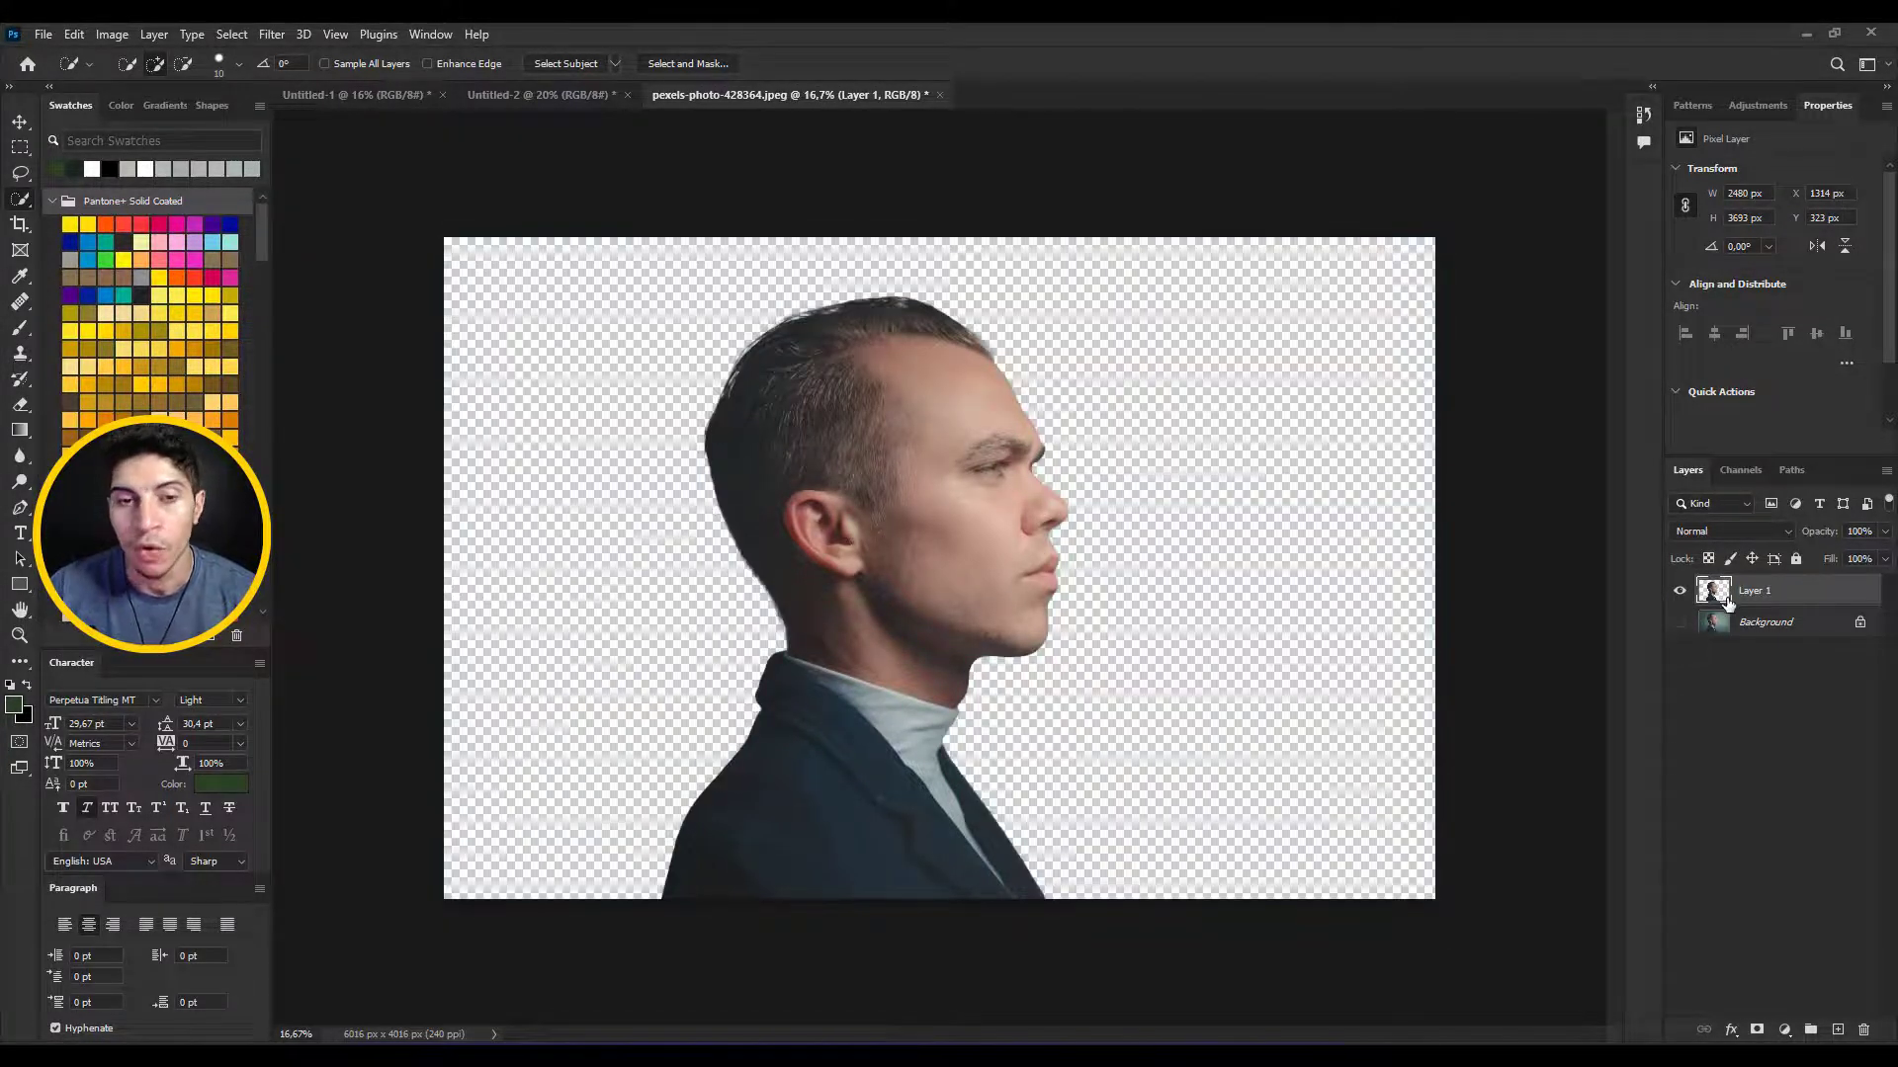
# - Place the misty forest photo pexels-photo-1805435 from the image folder above the cutout of the man
pyautogui.click(949, 1055)
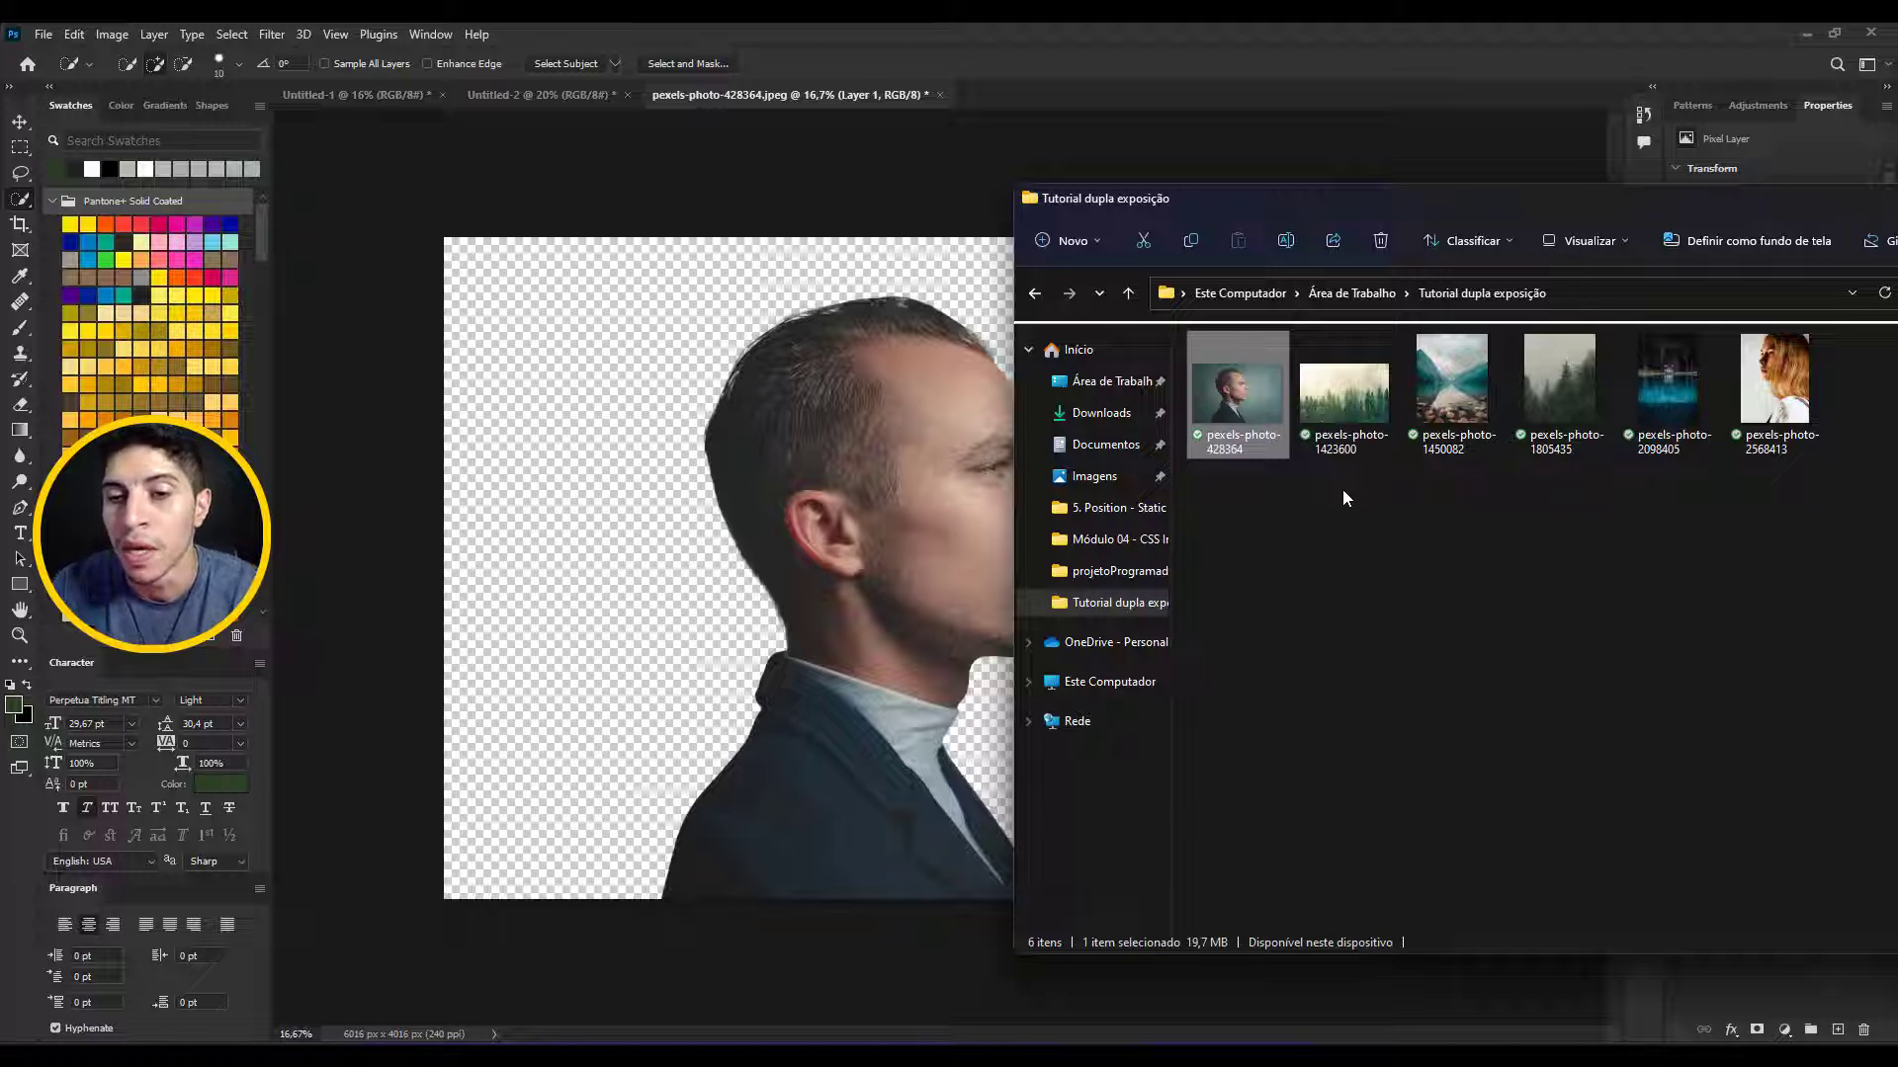
pyautogui.click(1562, 378)
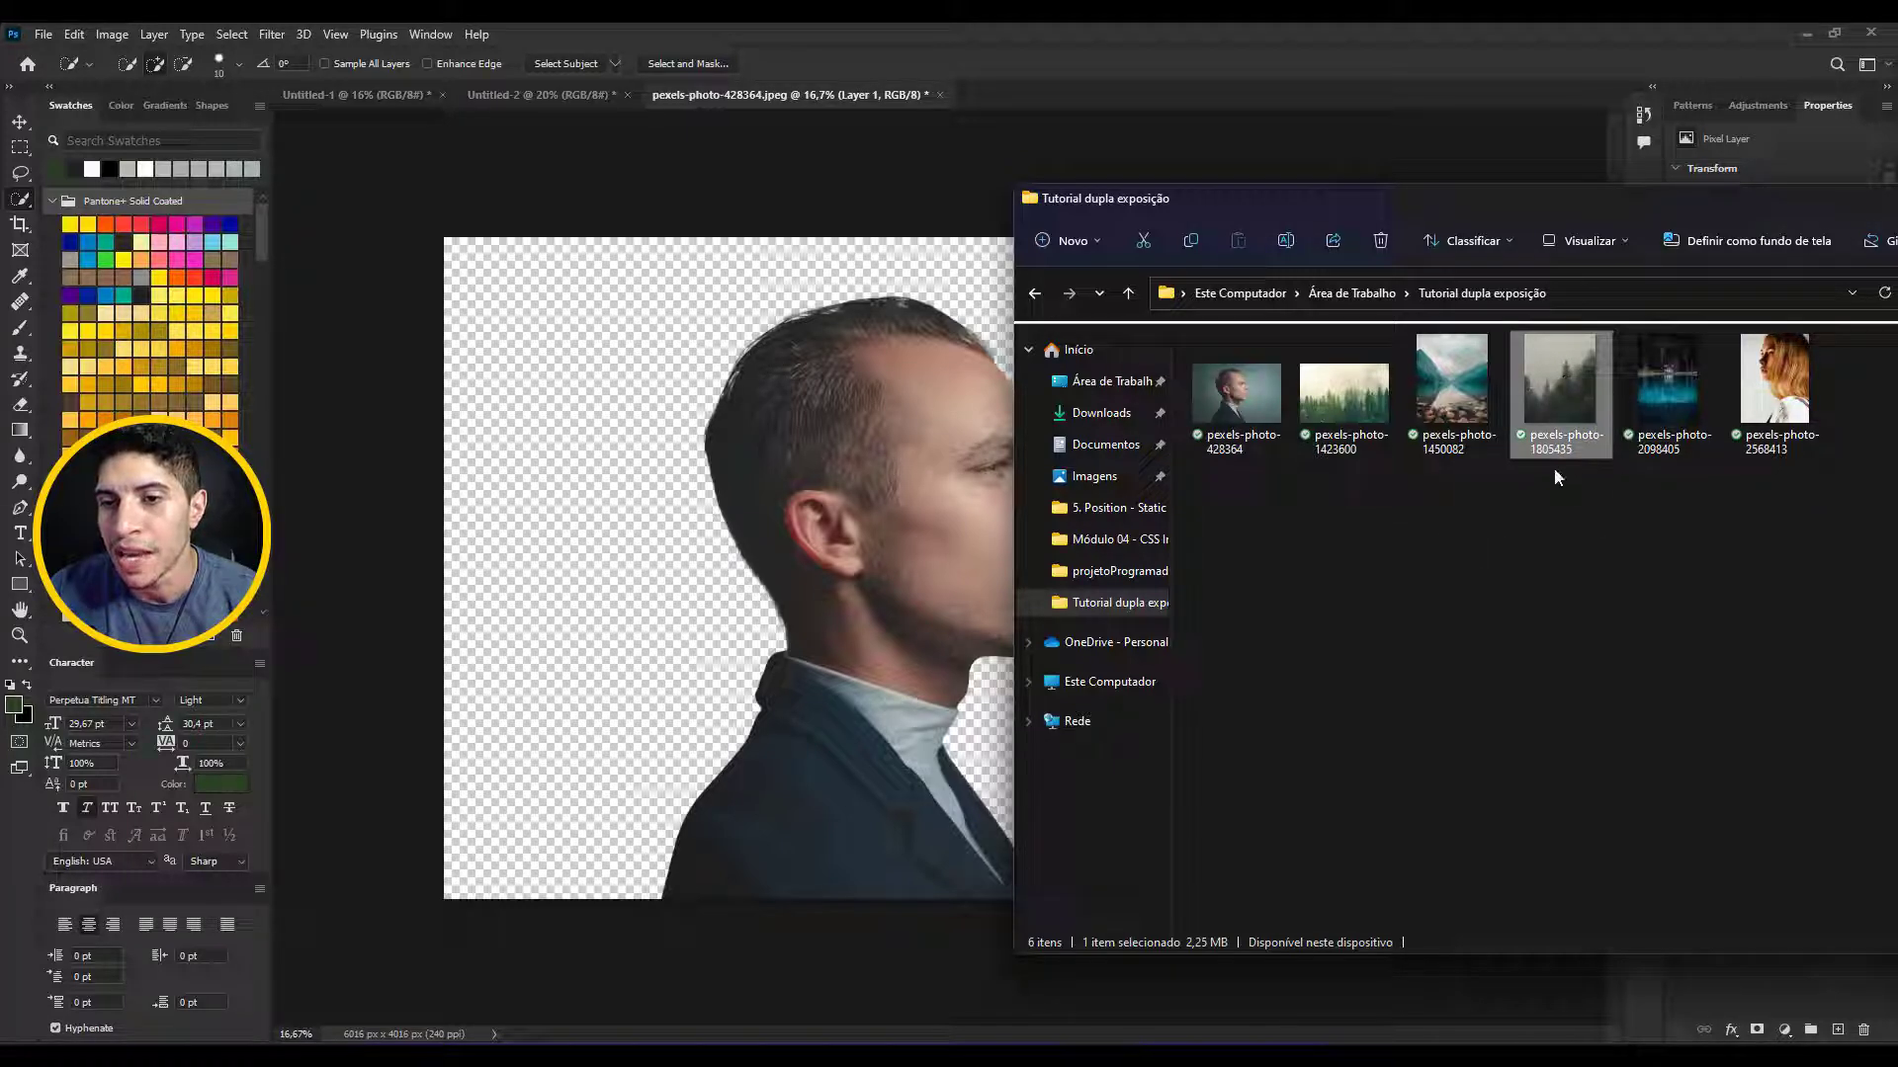
pyautogui.moveTo(1558, 385)
pyautogui.mouseDown()
pyautogui.moveTo(1497, 476)
pyautogui.moveTo(969, 538)
pyautogui.moveTo(880, 457)
pyautogui.moveTo(933, 464)
pyautogui.moveTo(915, 465)
pyautogui.mouseUp()
pyautogui.press('Return')
pyautogui.press('w')
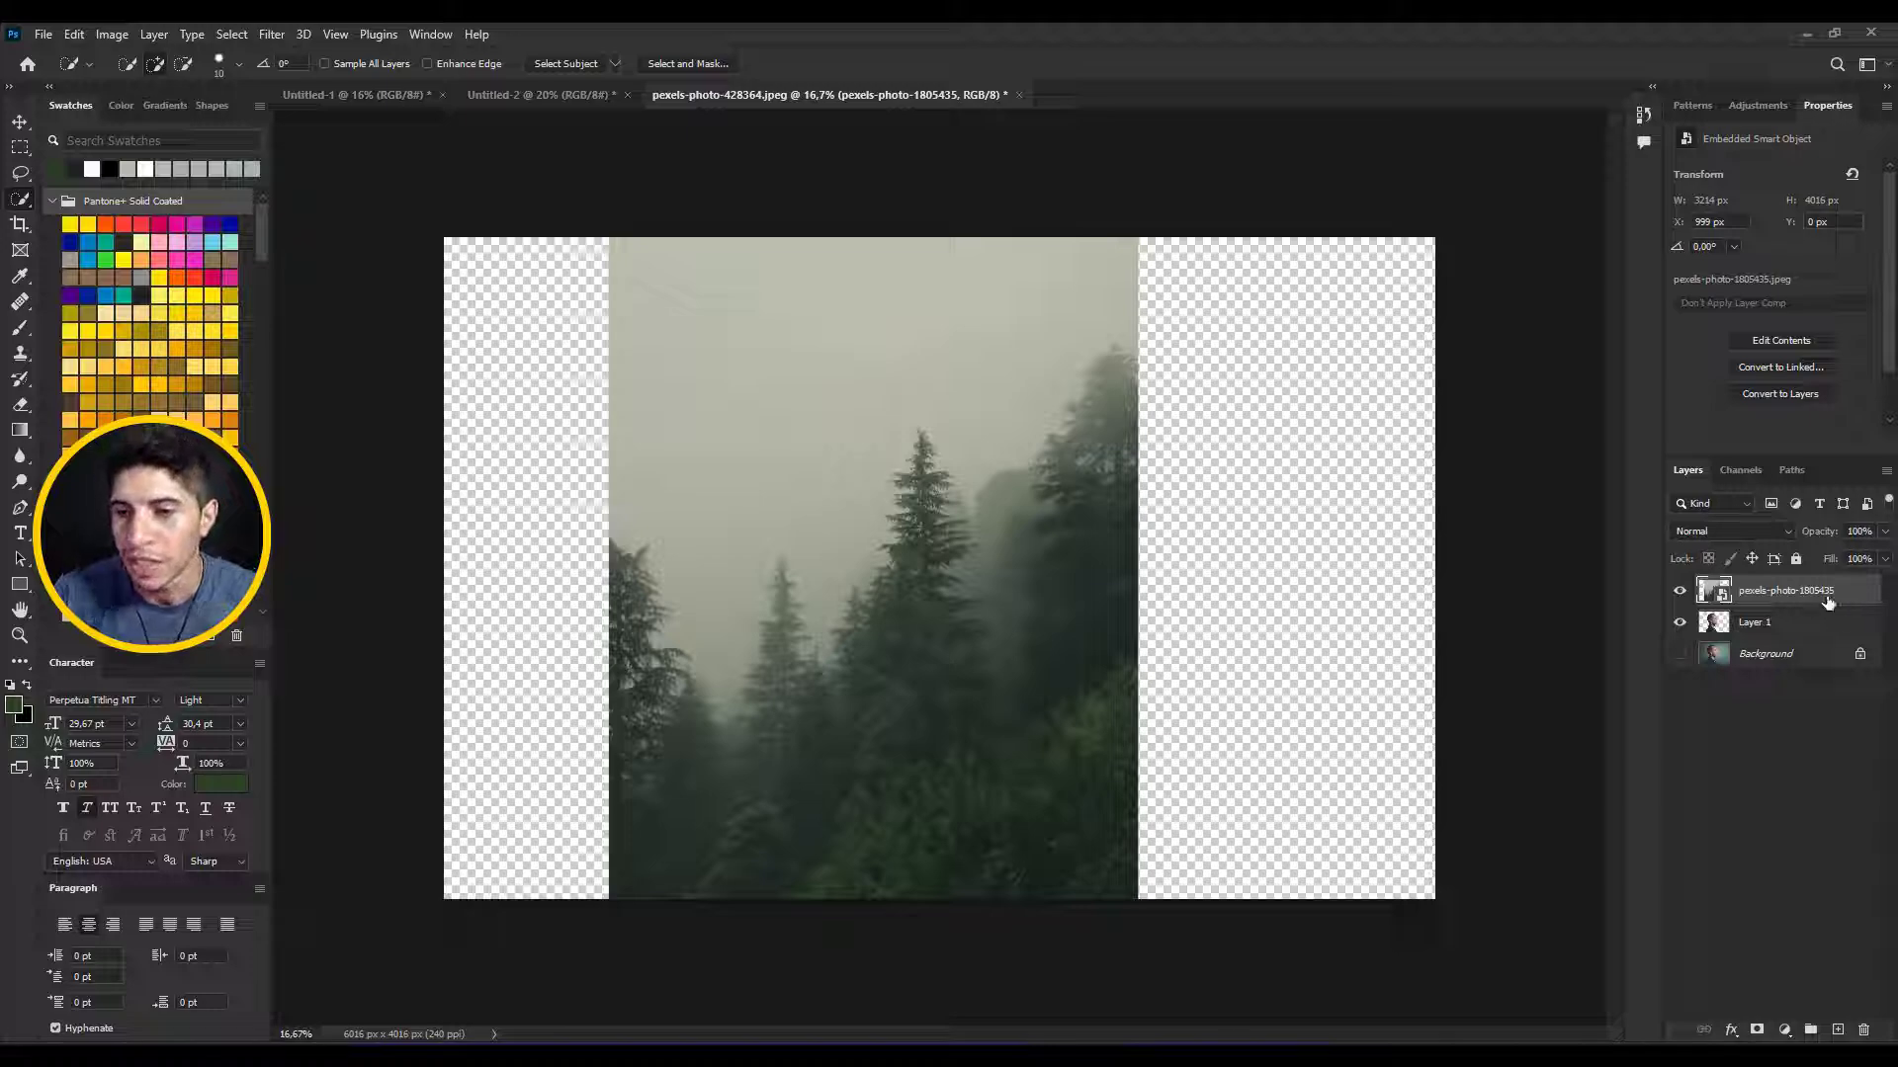
# - Clip the forest photo to the man's layer with a clipping mask and move it horizontally to about X 831 px
pyautogui.rightClick(1770, 593)
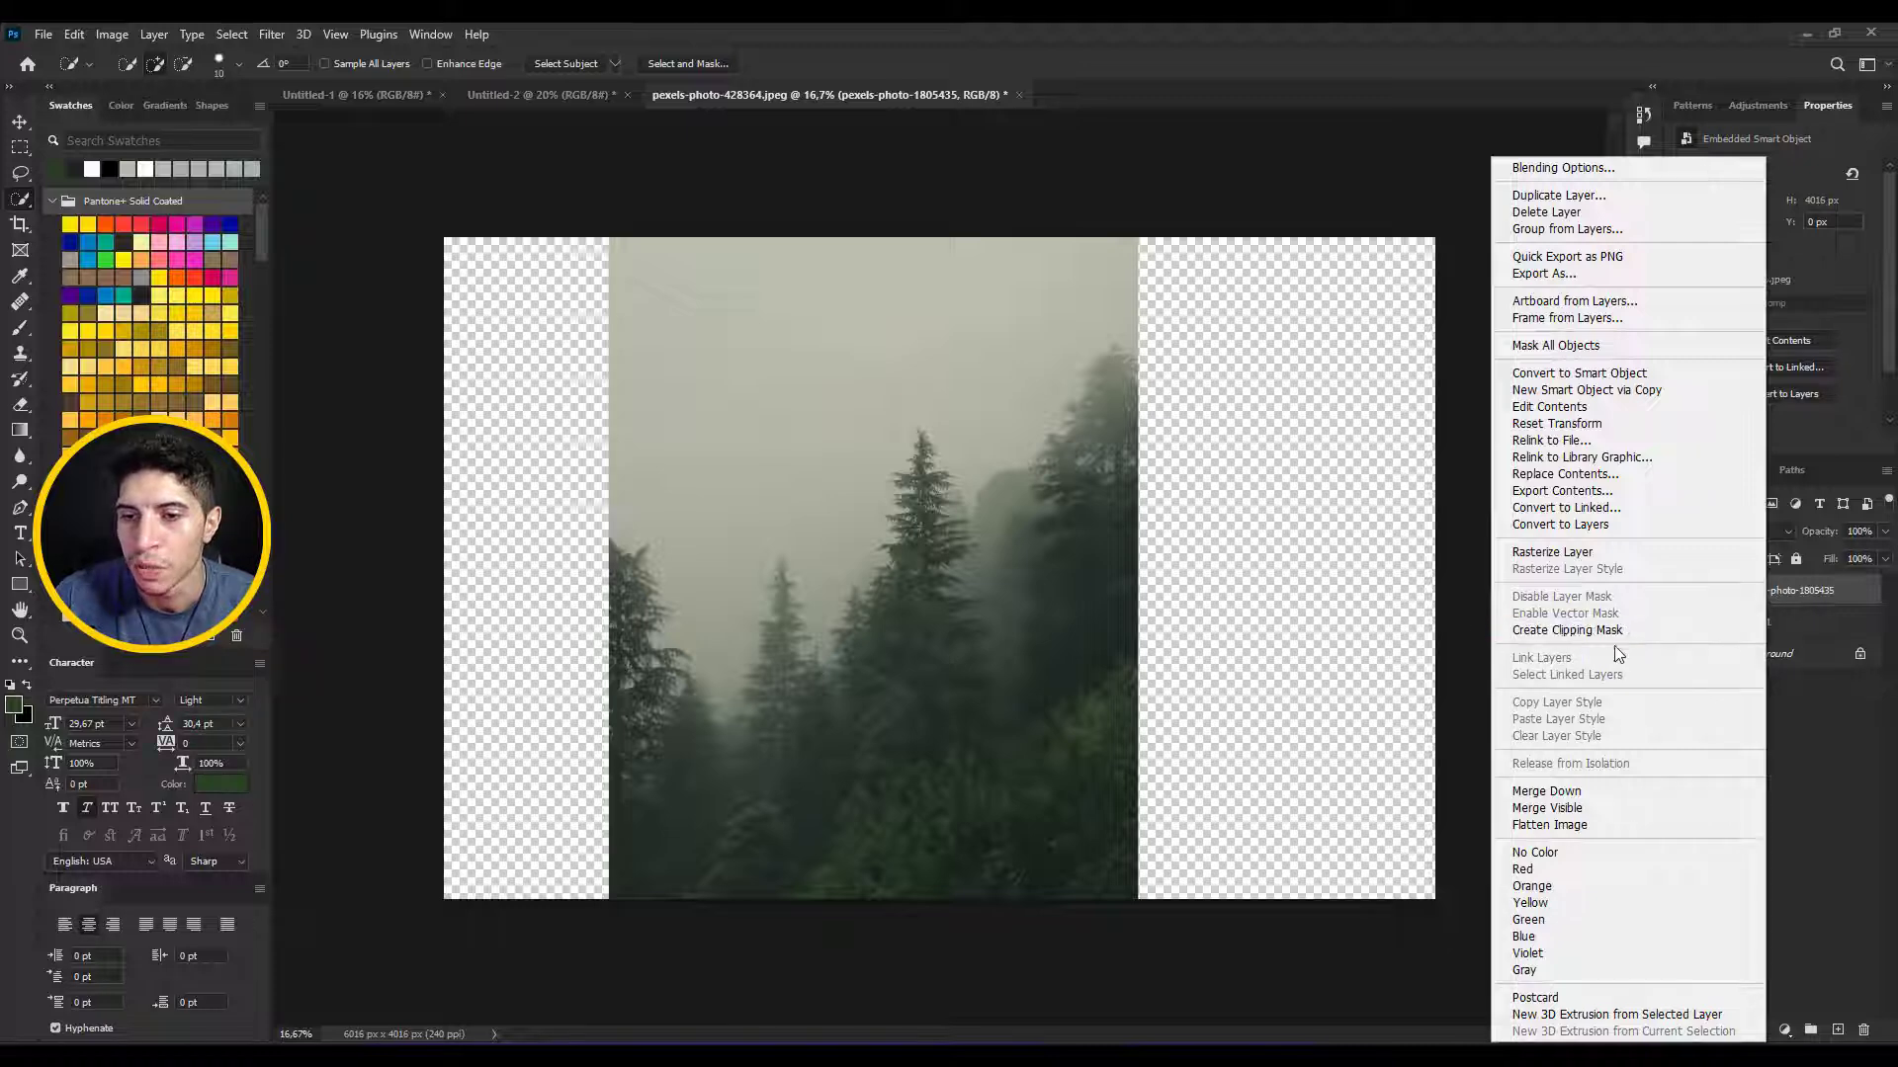
pyautogui.click(1560, 633)
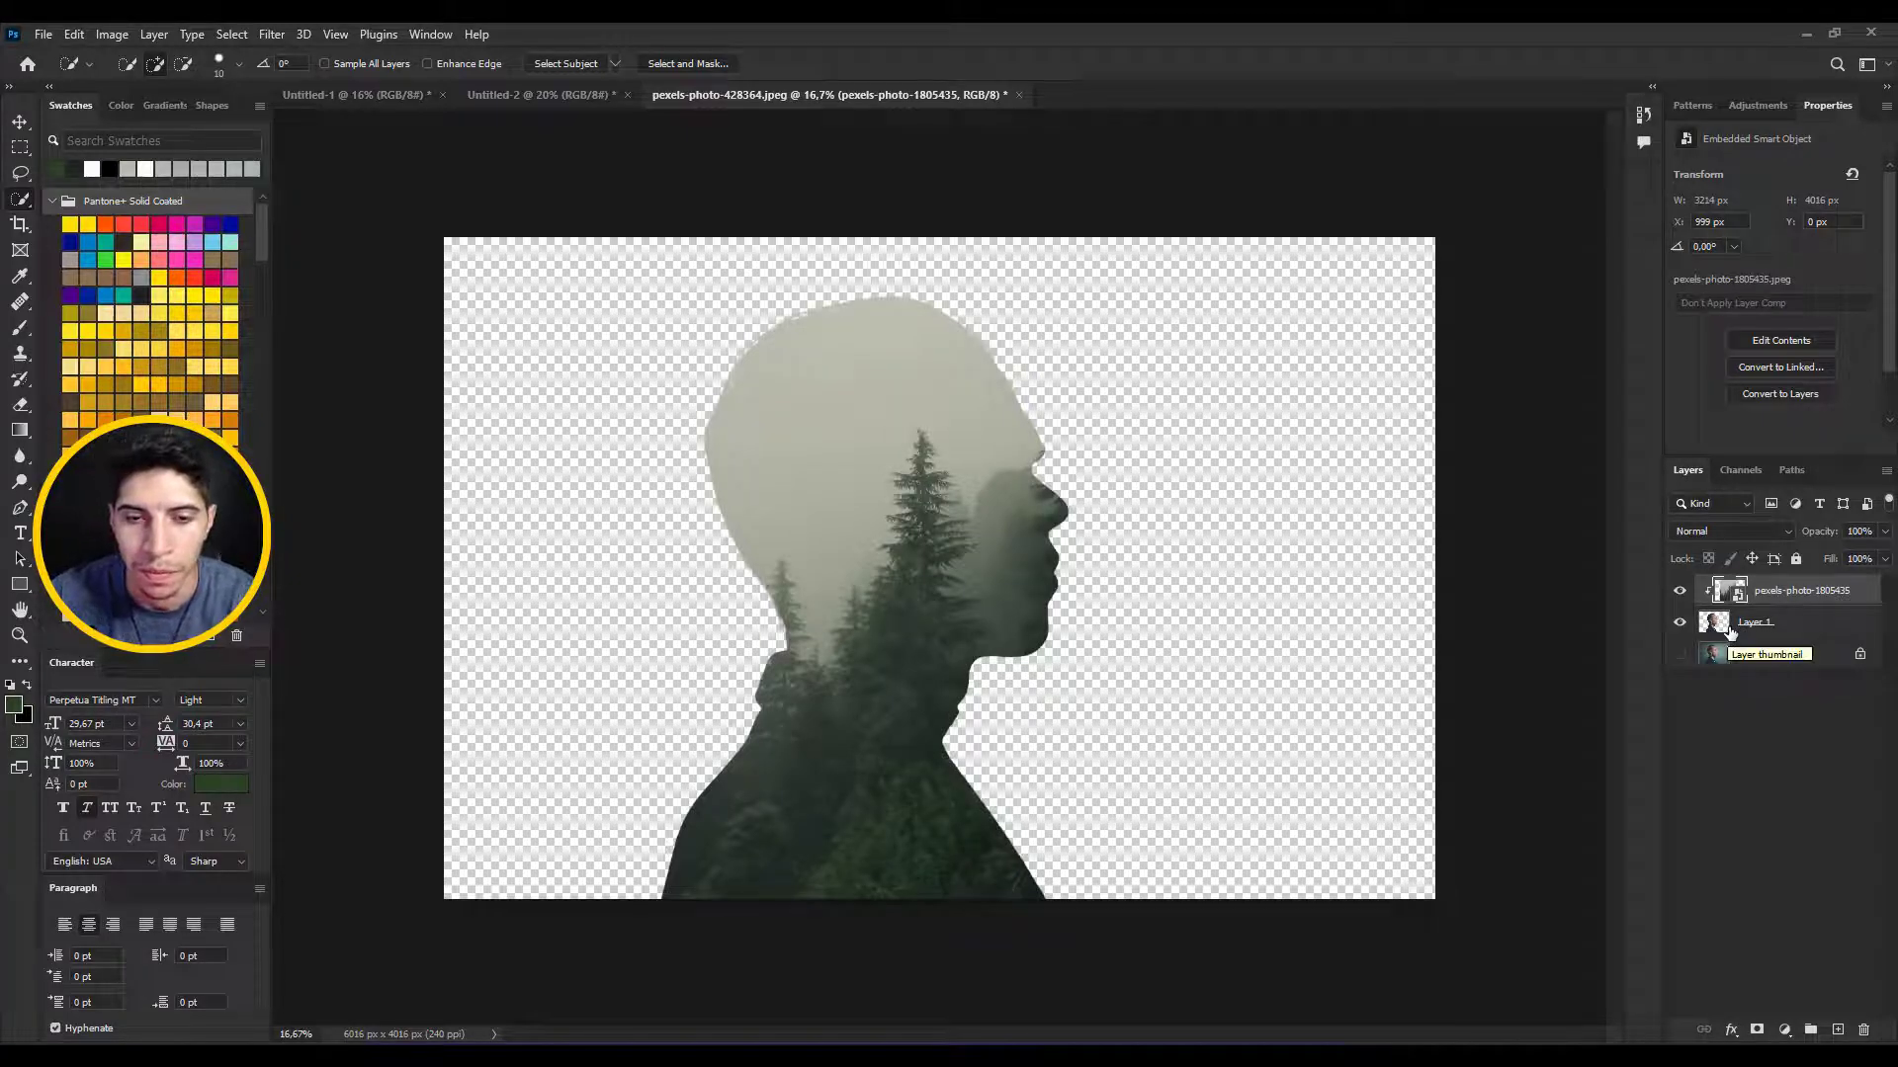
pyautogui.press('v')
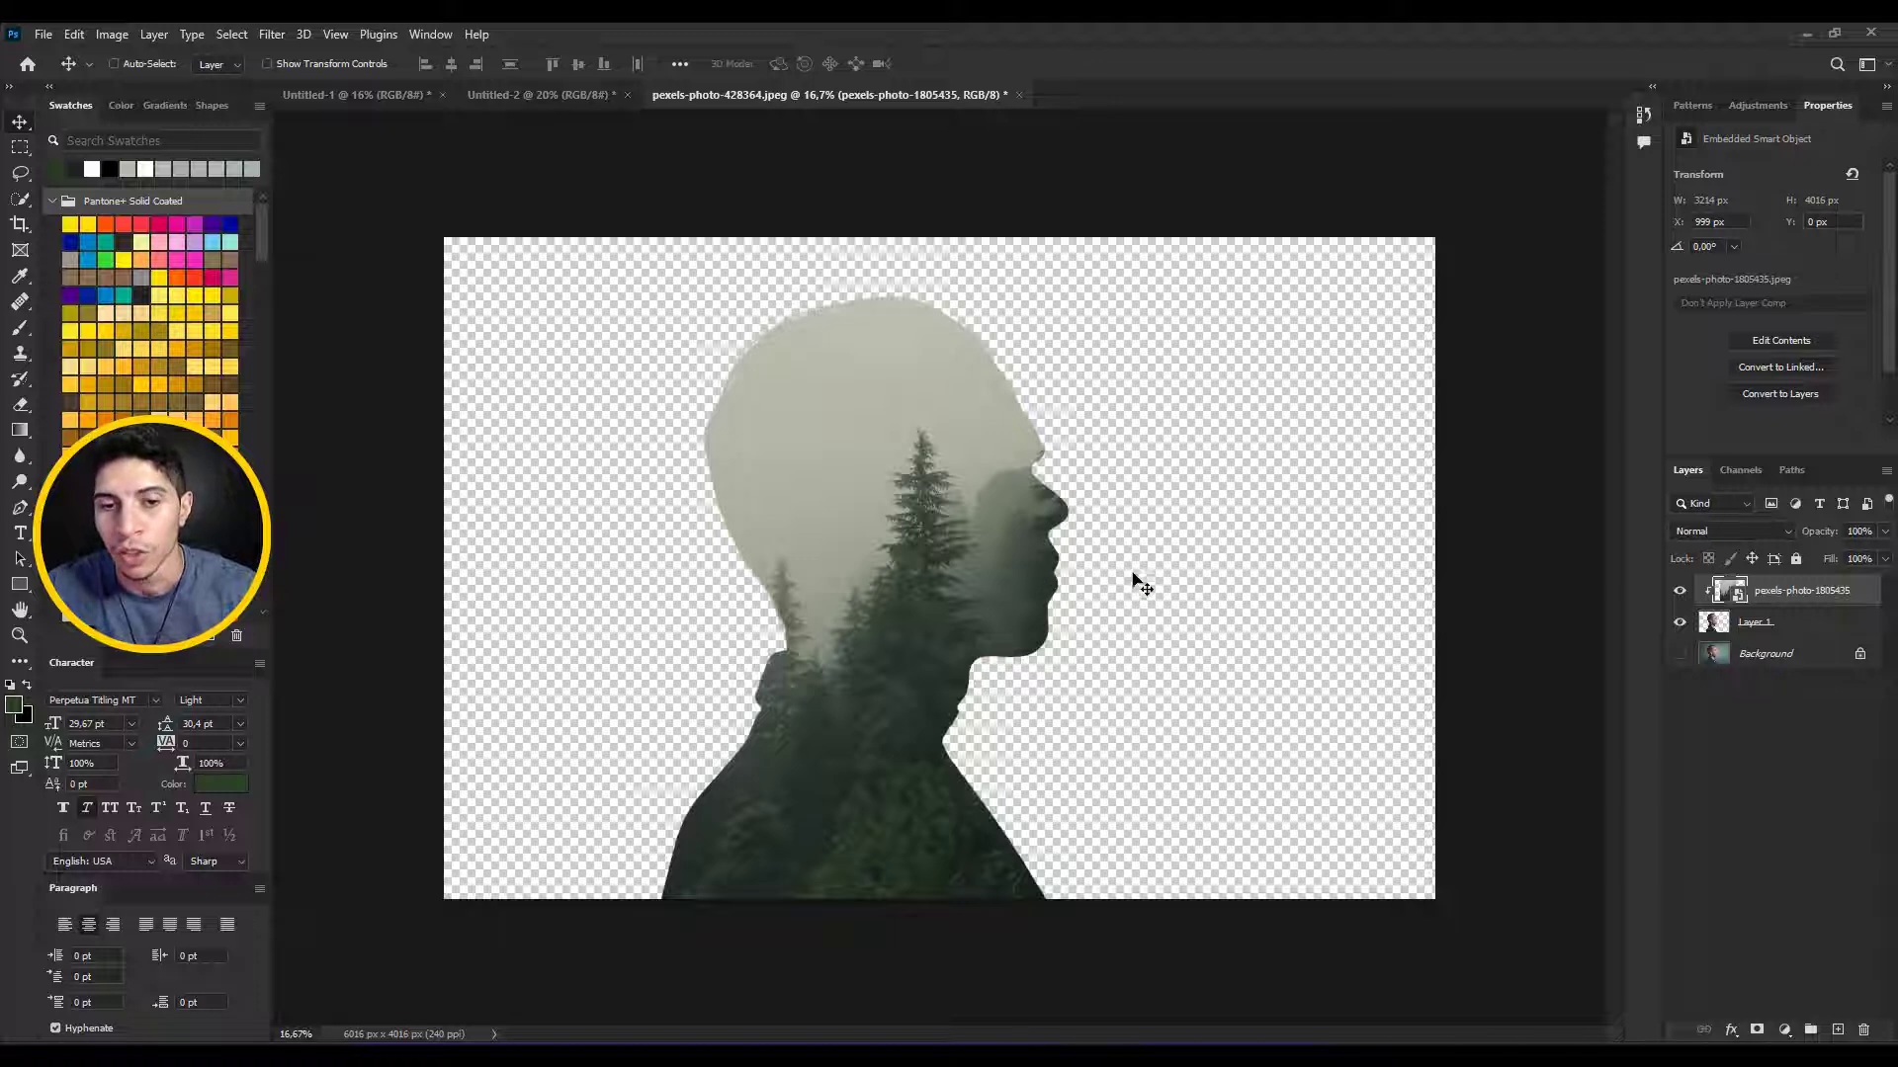
pyautogui.moveTo(1025, 565)
pyautogui.mouseDown()
pyautogui.moveTo(975, 557)
pyautogui.moveTo(1041, 592)
pyautogui.mouseUp()
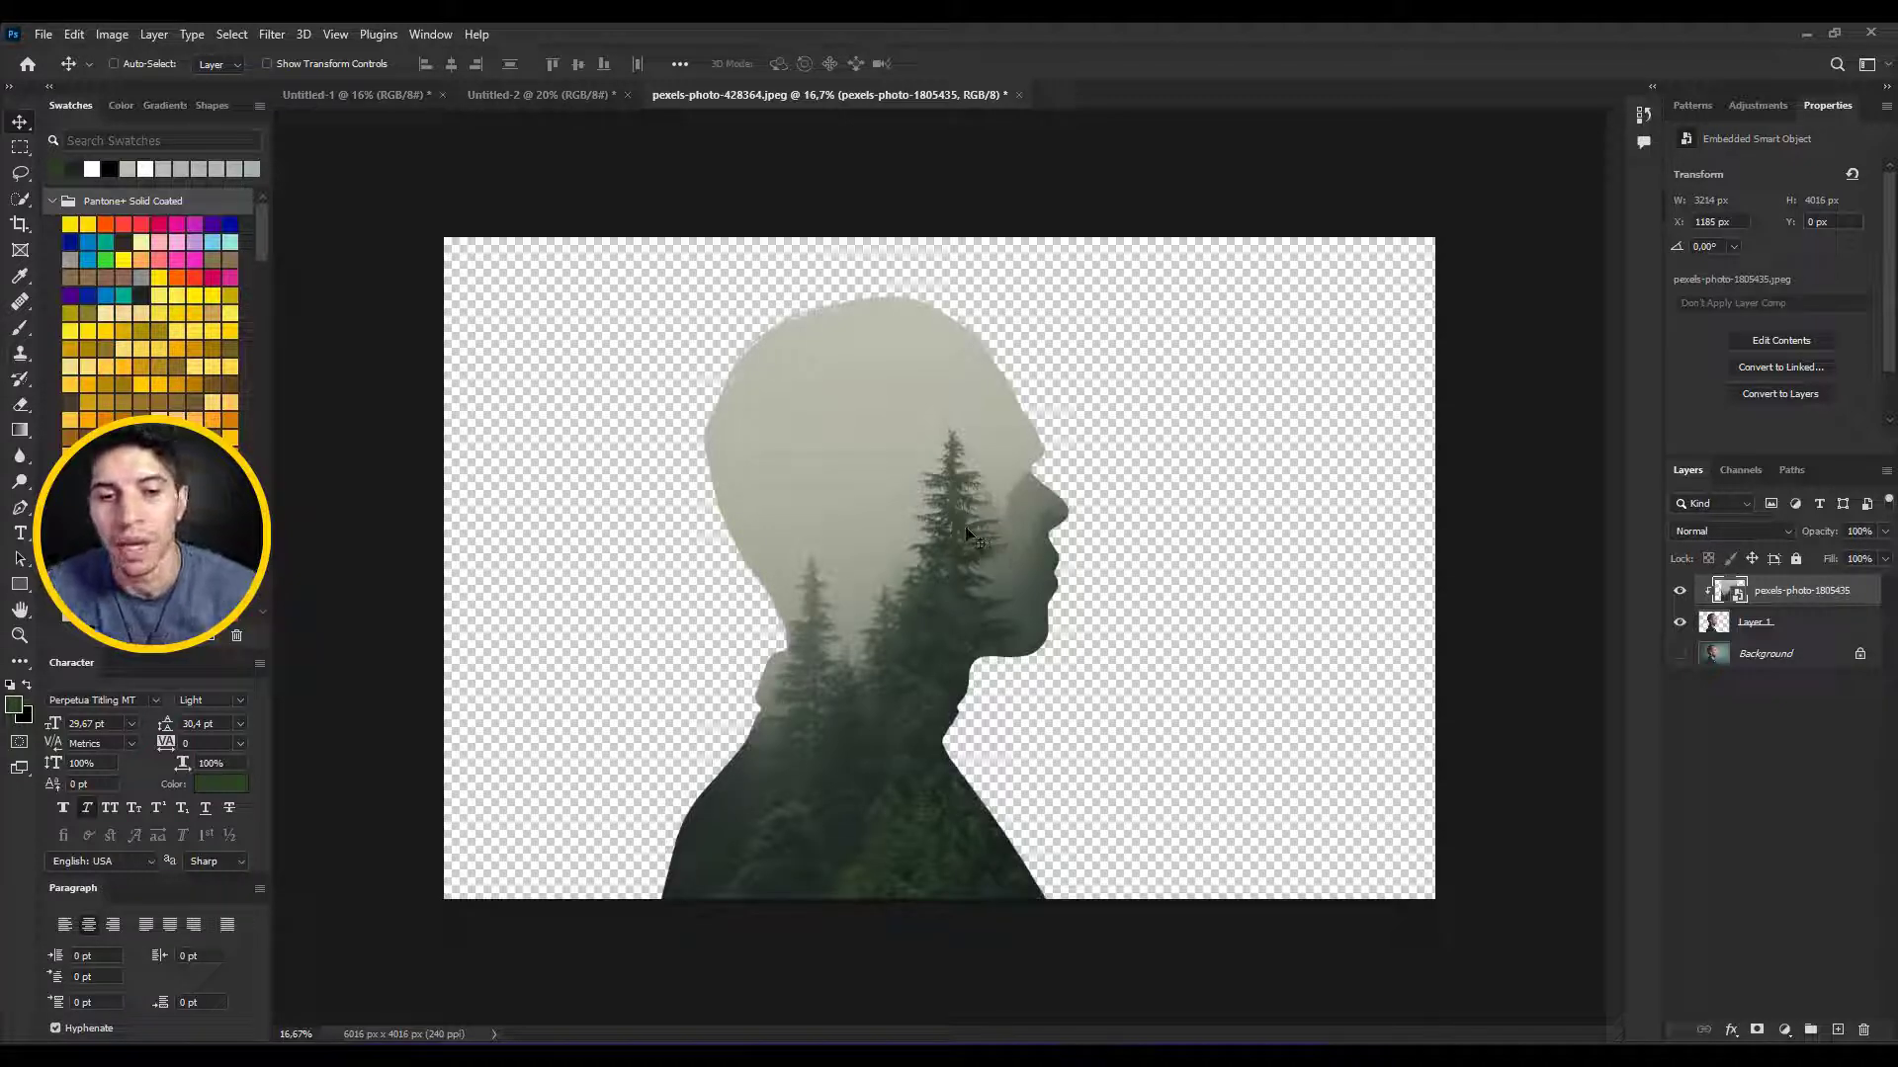
pyautogui.moveTo(969, 534); pyautogui.dragTo(907, 496)
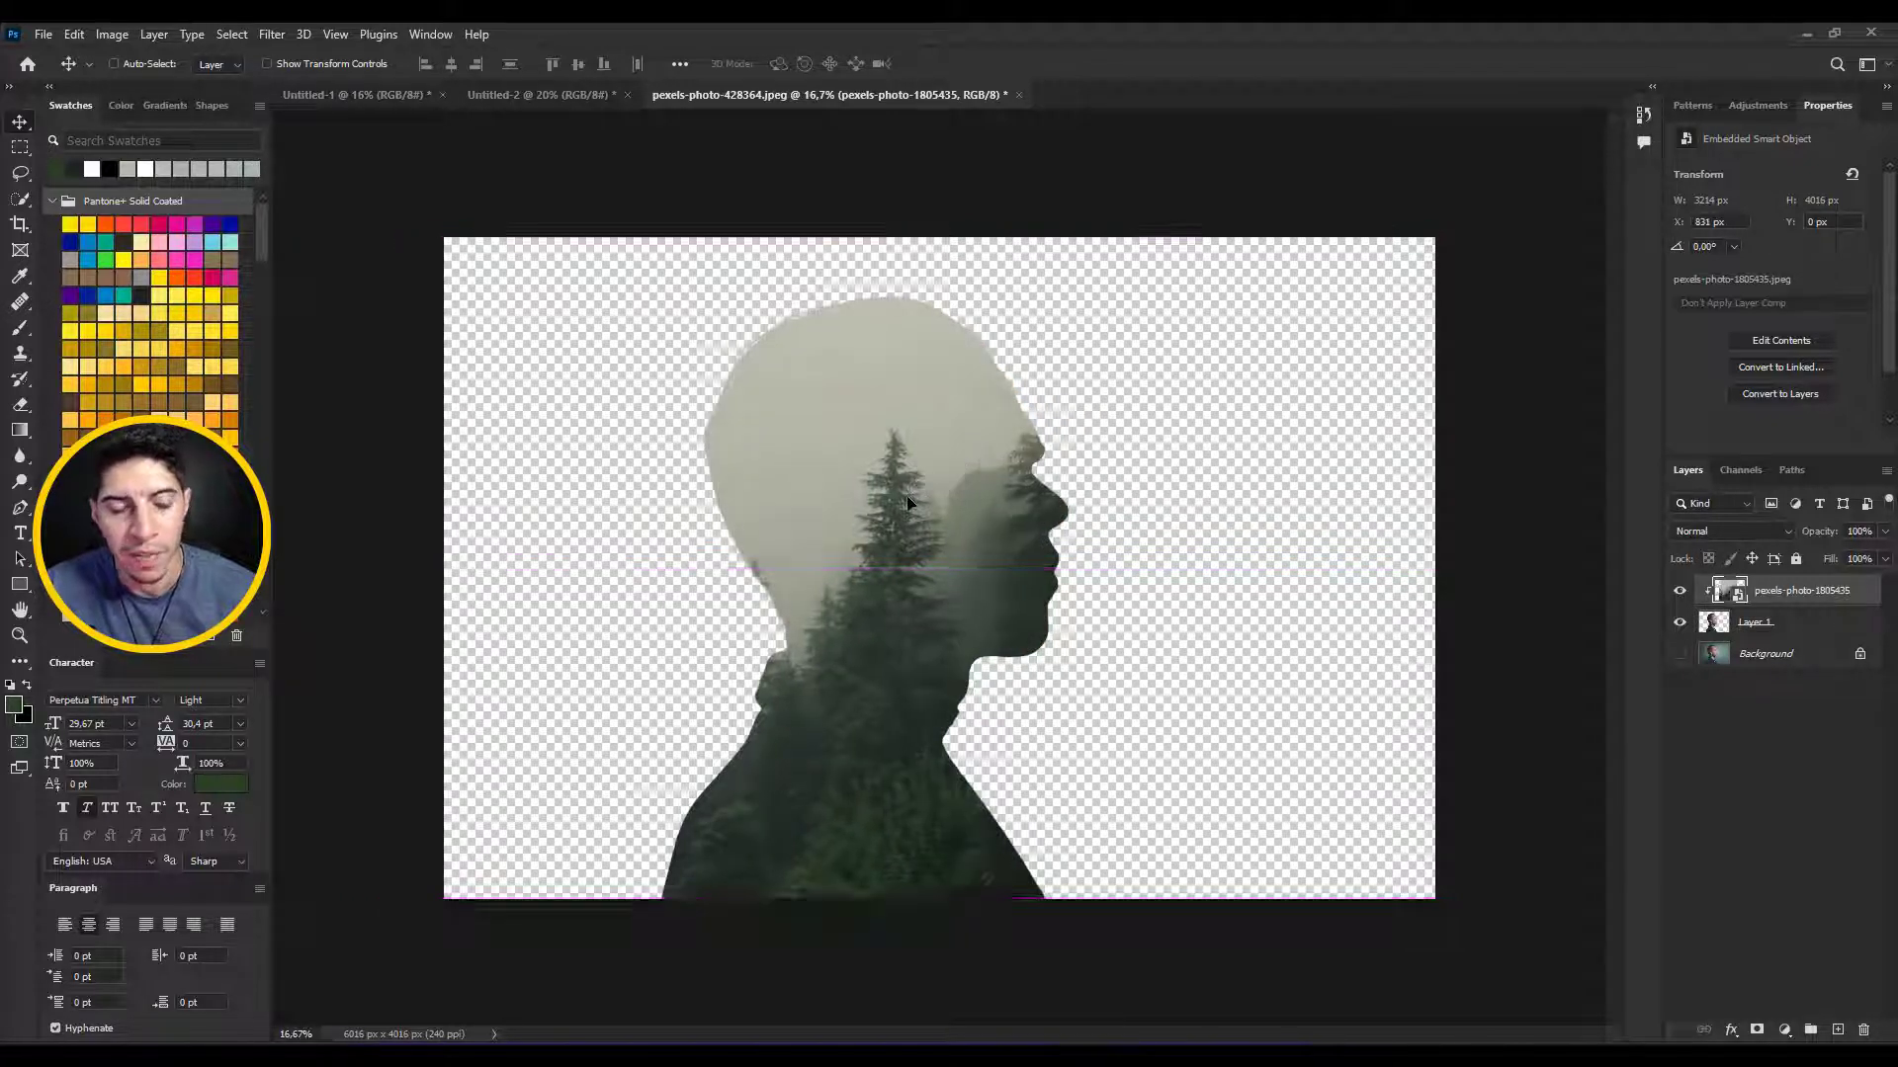
# - Flip the forest photo horizontally and move it to about X 947 px inside the man's silhouette
pyautogui.hotkey('ctrl', 't')
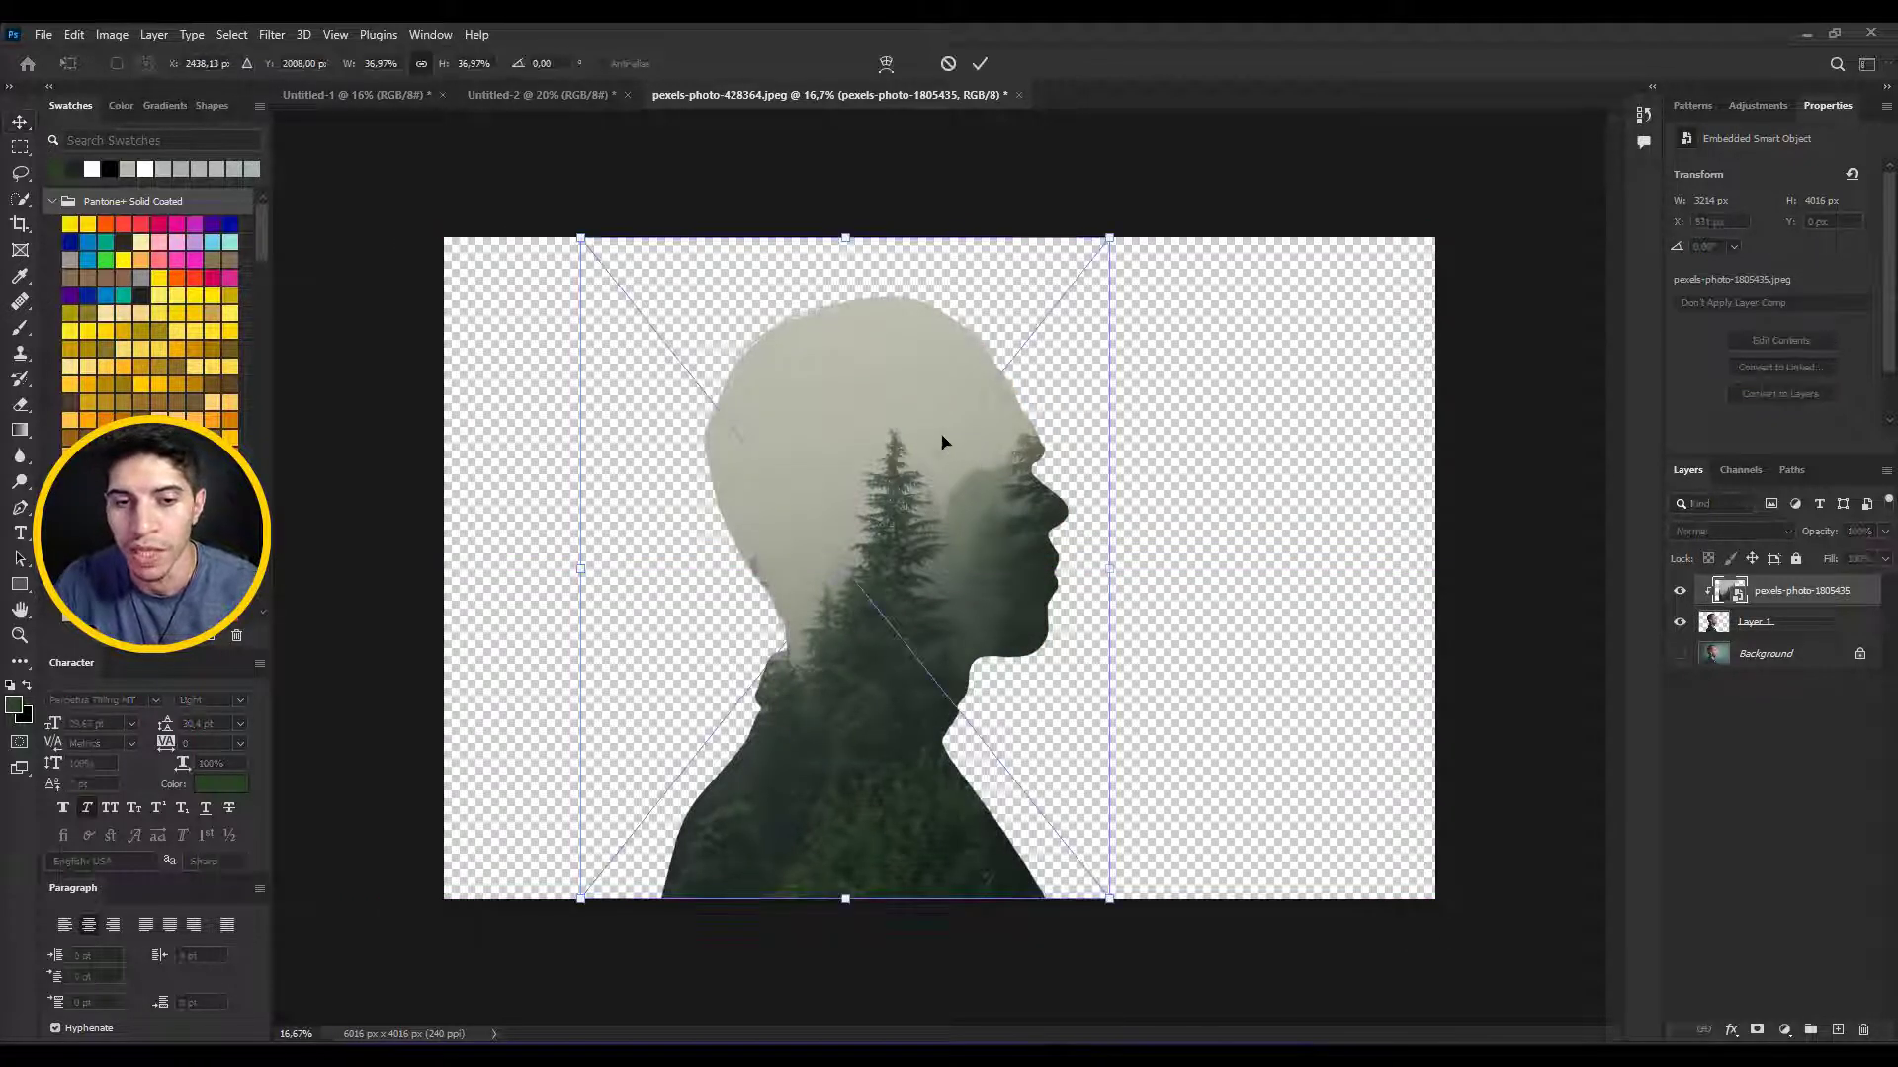
pyautogui.rightClick(897, 453)
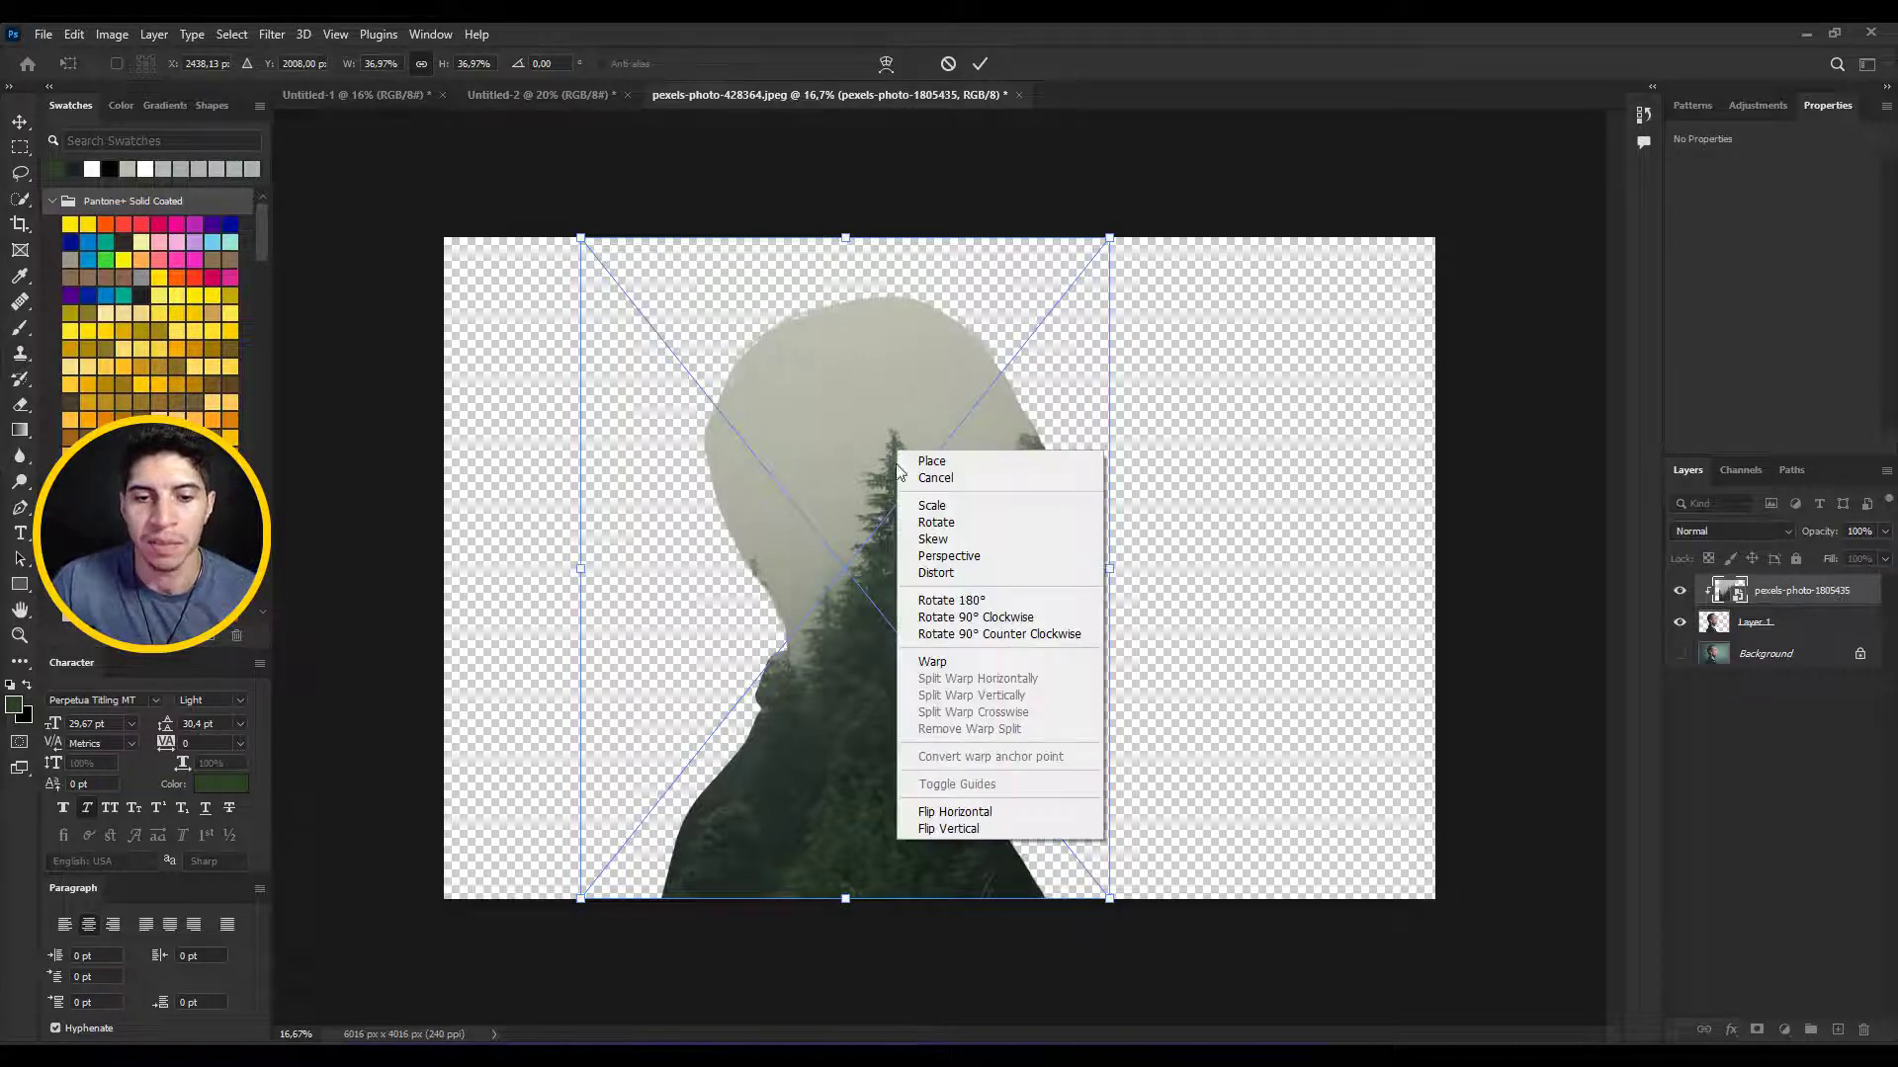
pyautogui.click(969, 816)
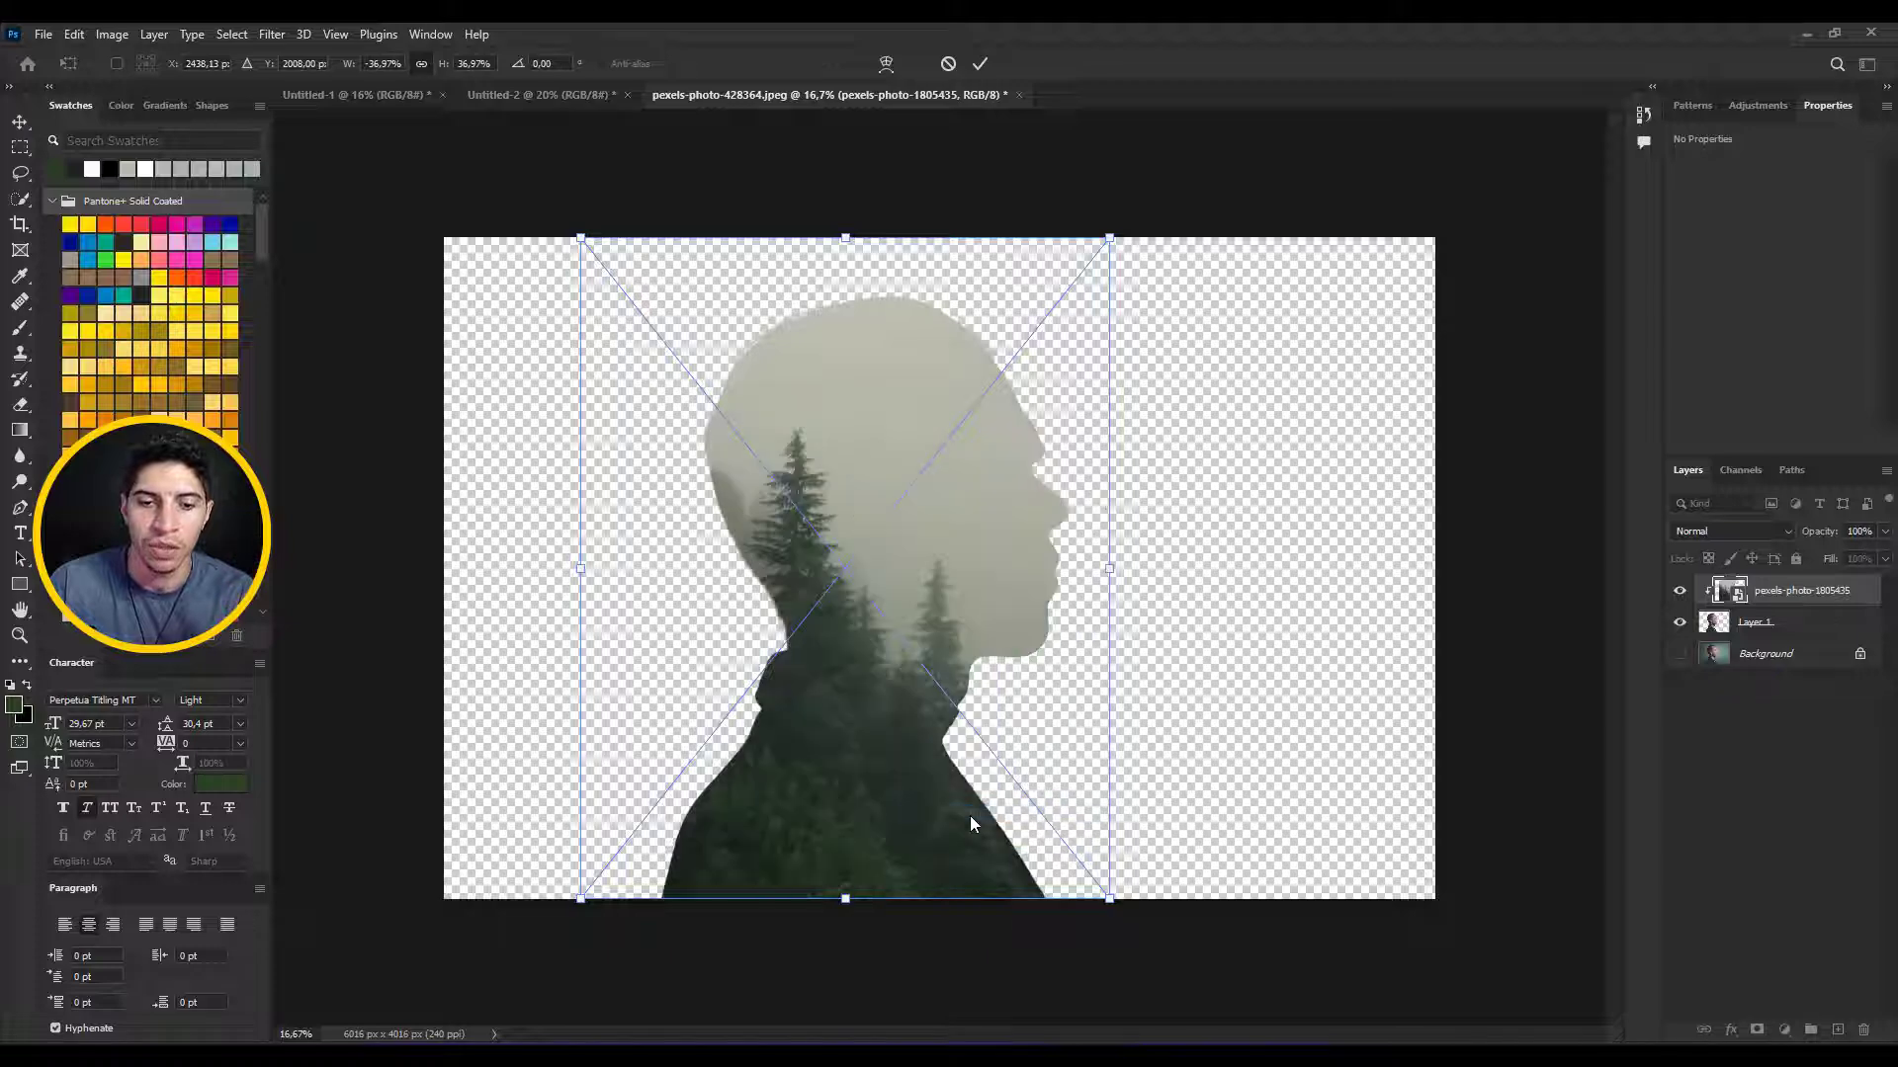
pyautogui.moveTo(874, 684); pyautogui.dragTo(844, 724)
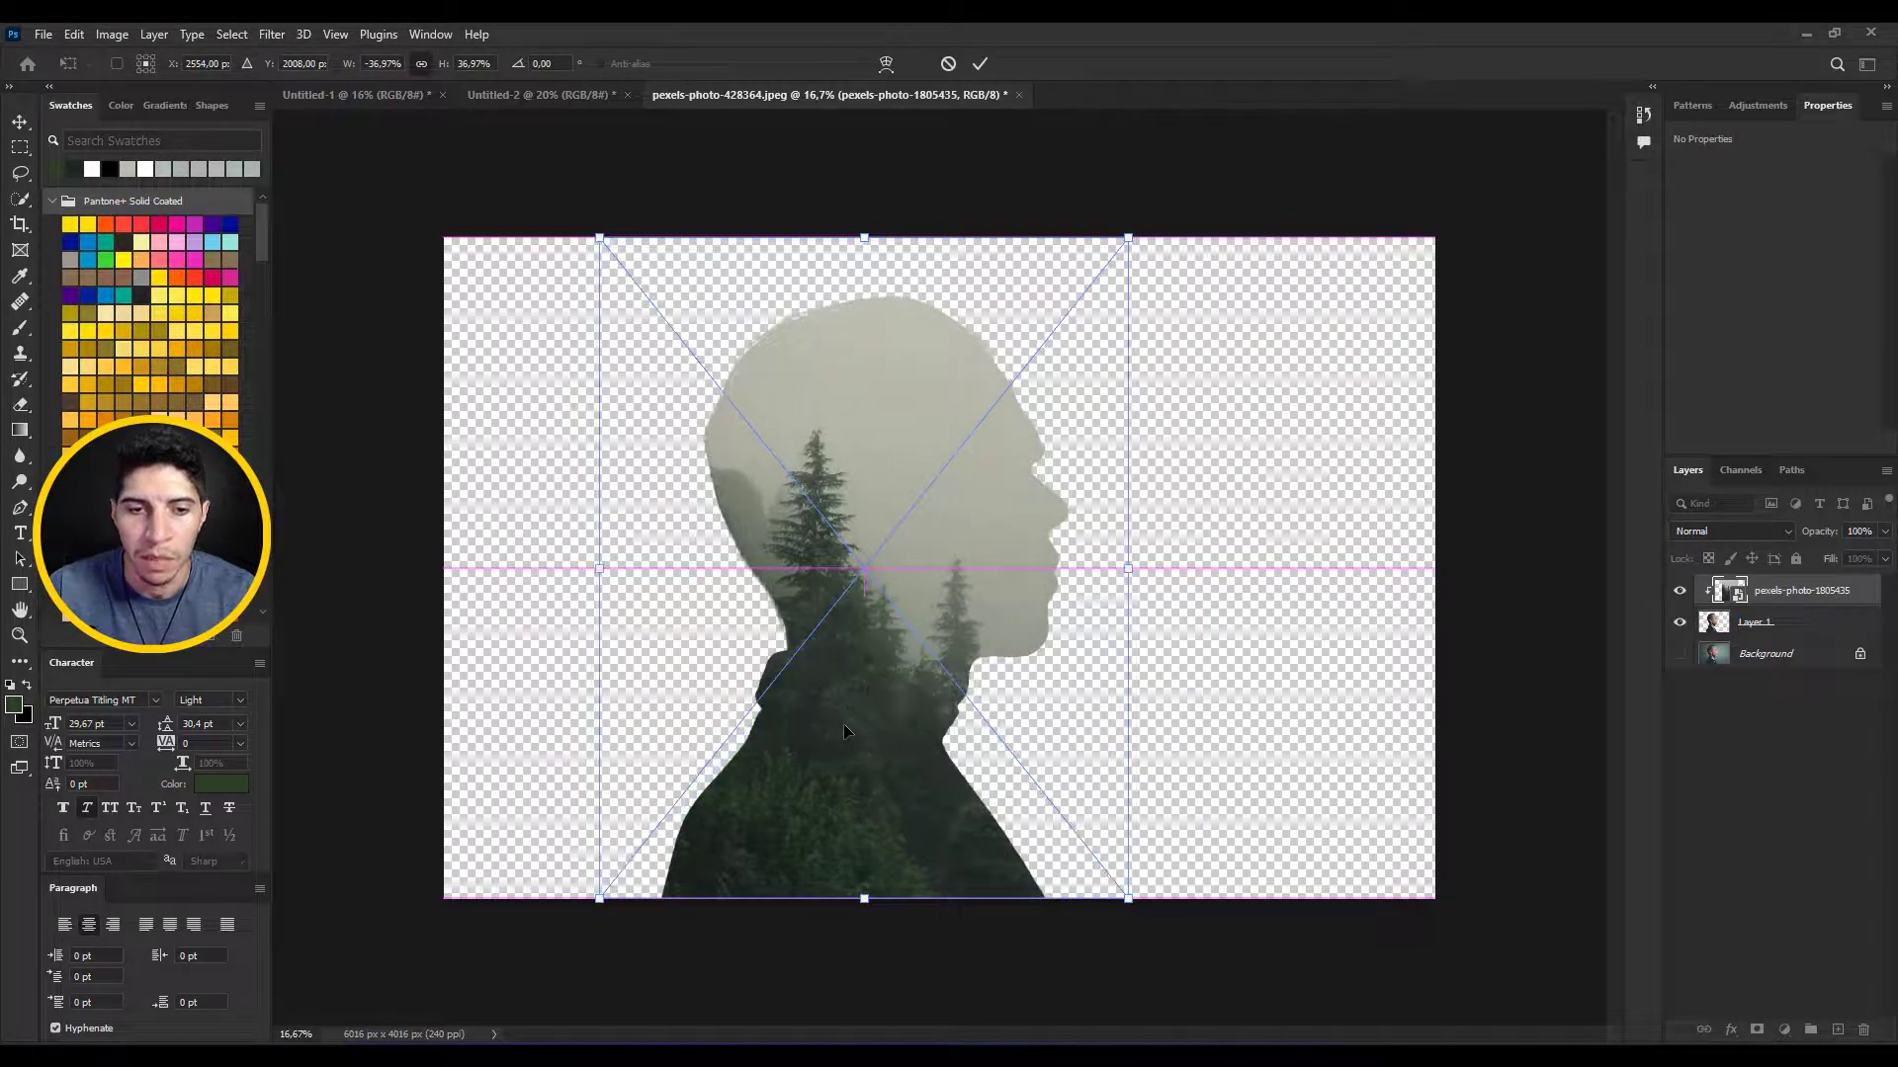
pyautogui.press('Return')
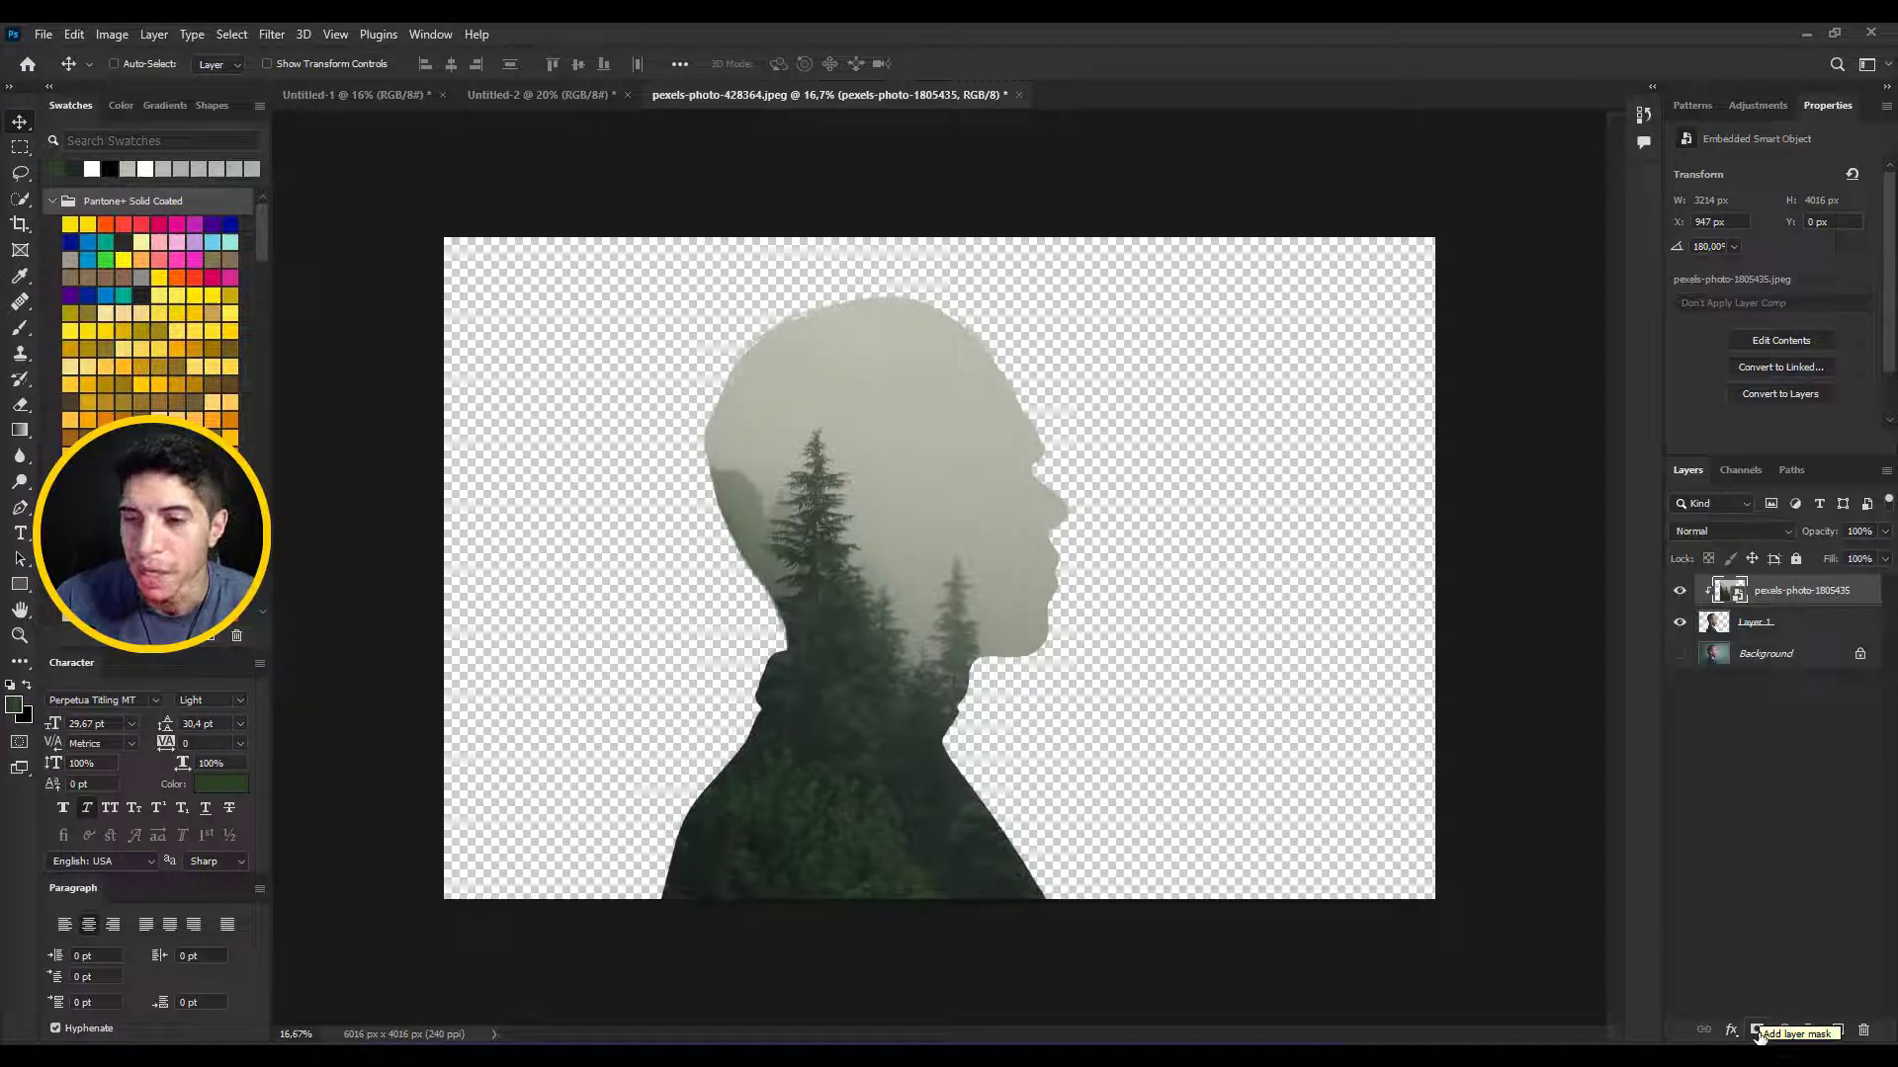
# - Add a layer mask to the forest photo and paint black over the face with a 1300 px brush at 20% opacity
pyautogui.click(1756, 1029)
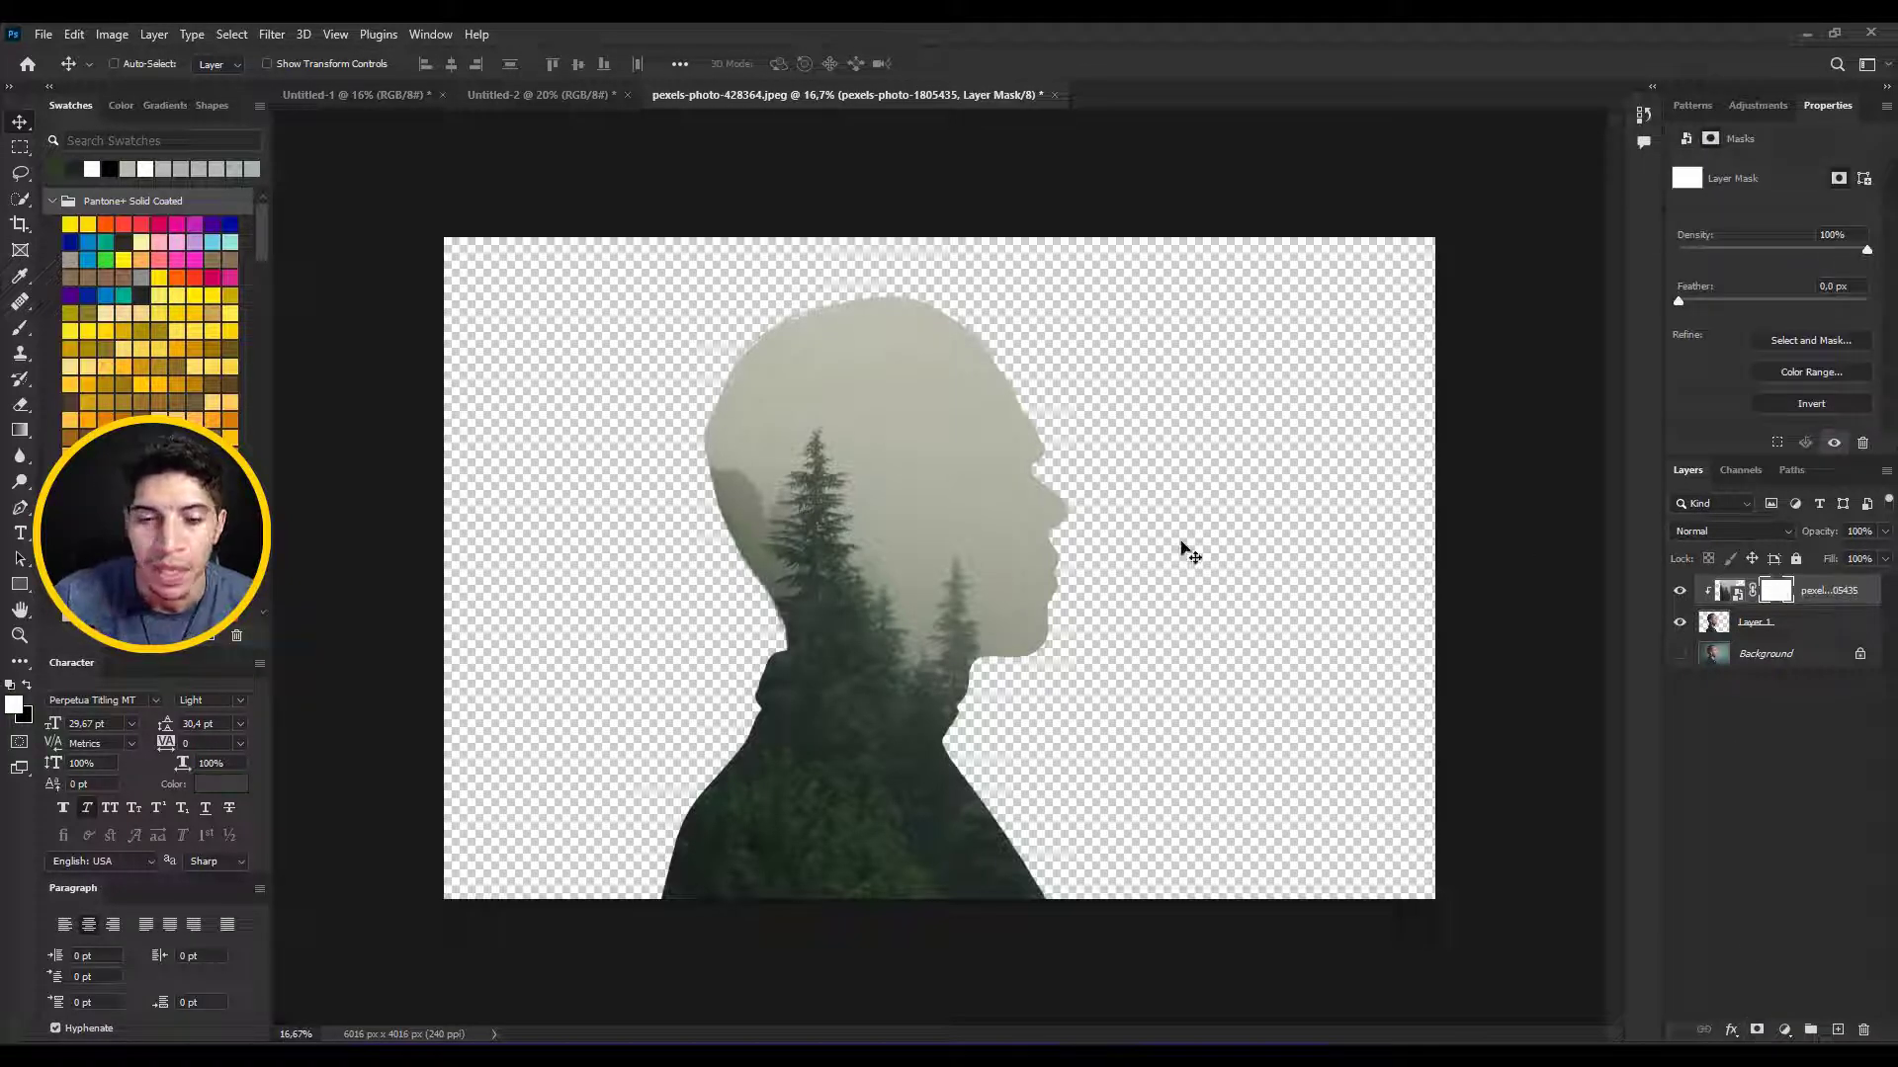
pyautogui.press('b')
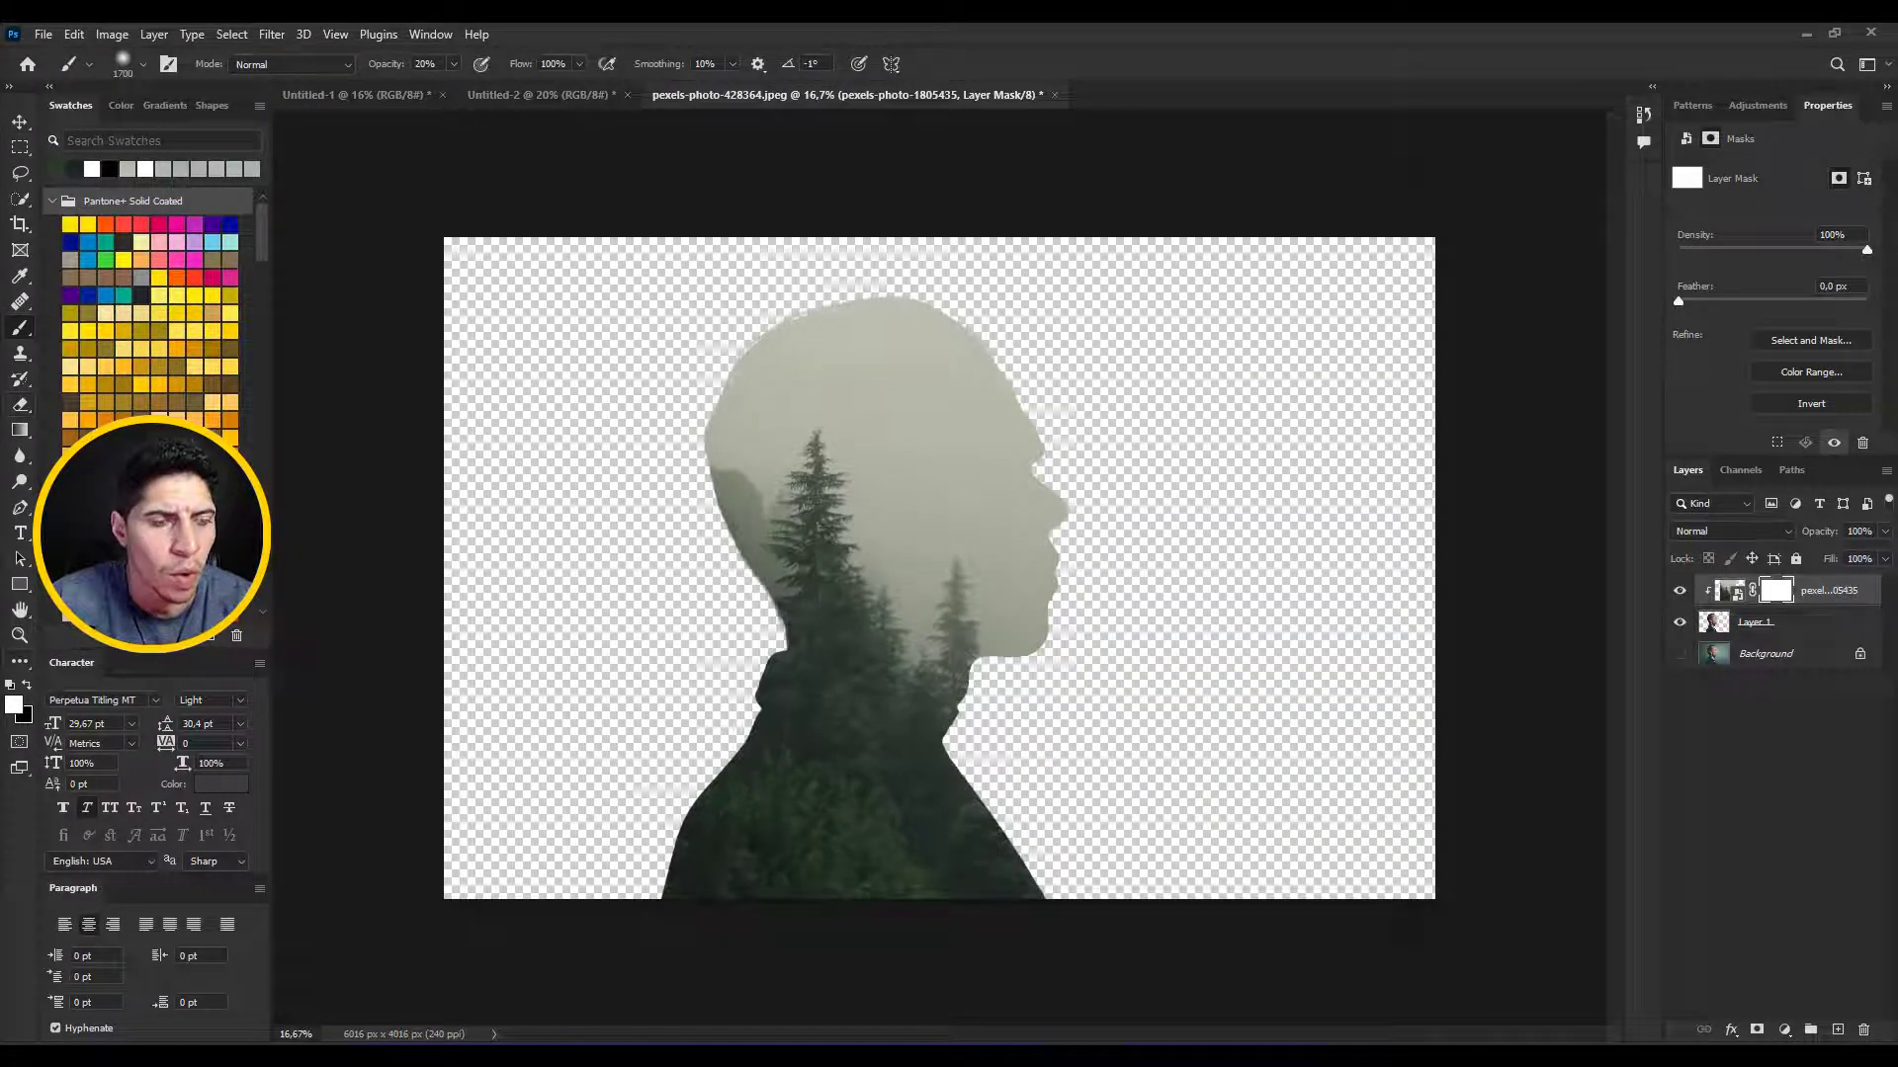
pyautogui.press('d')
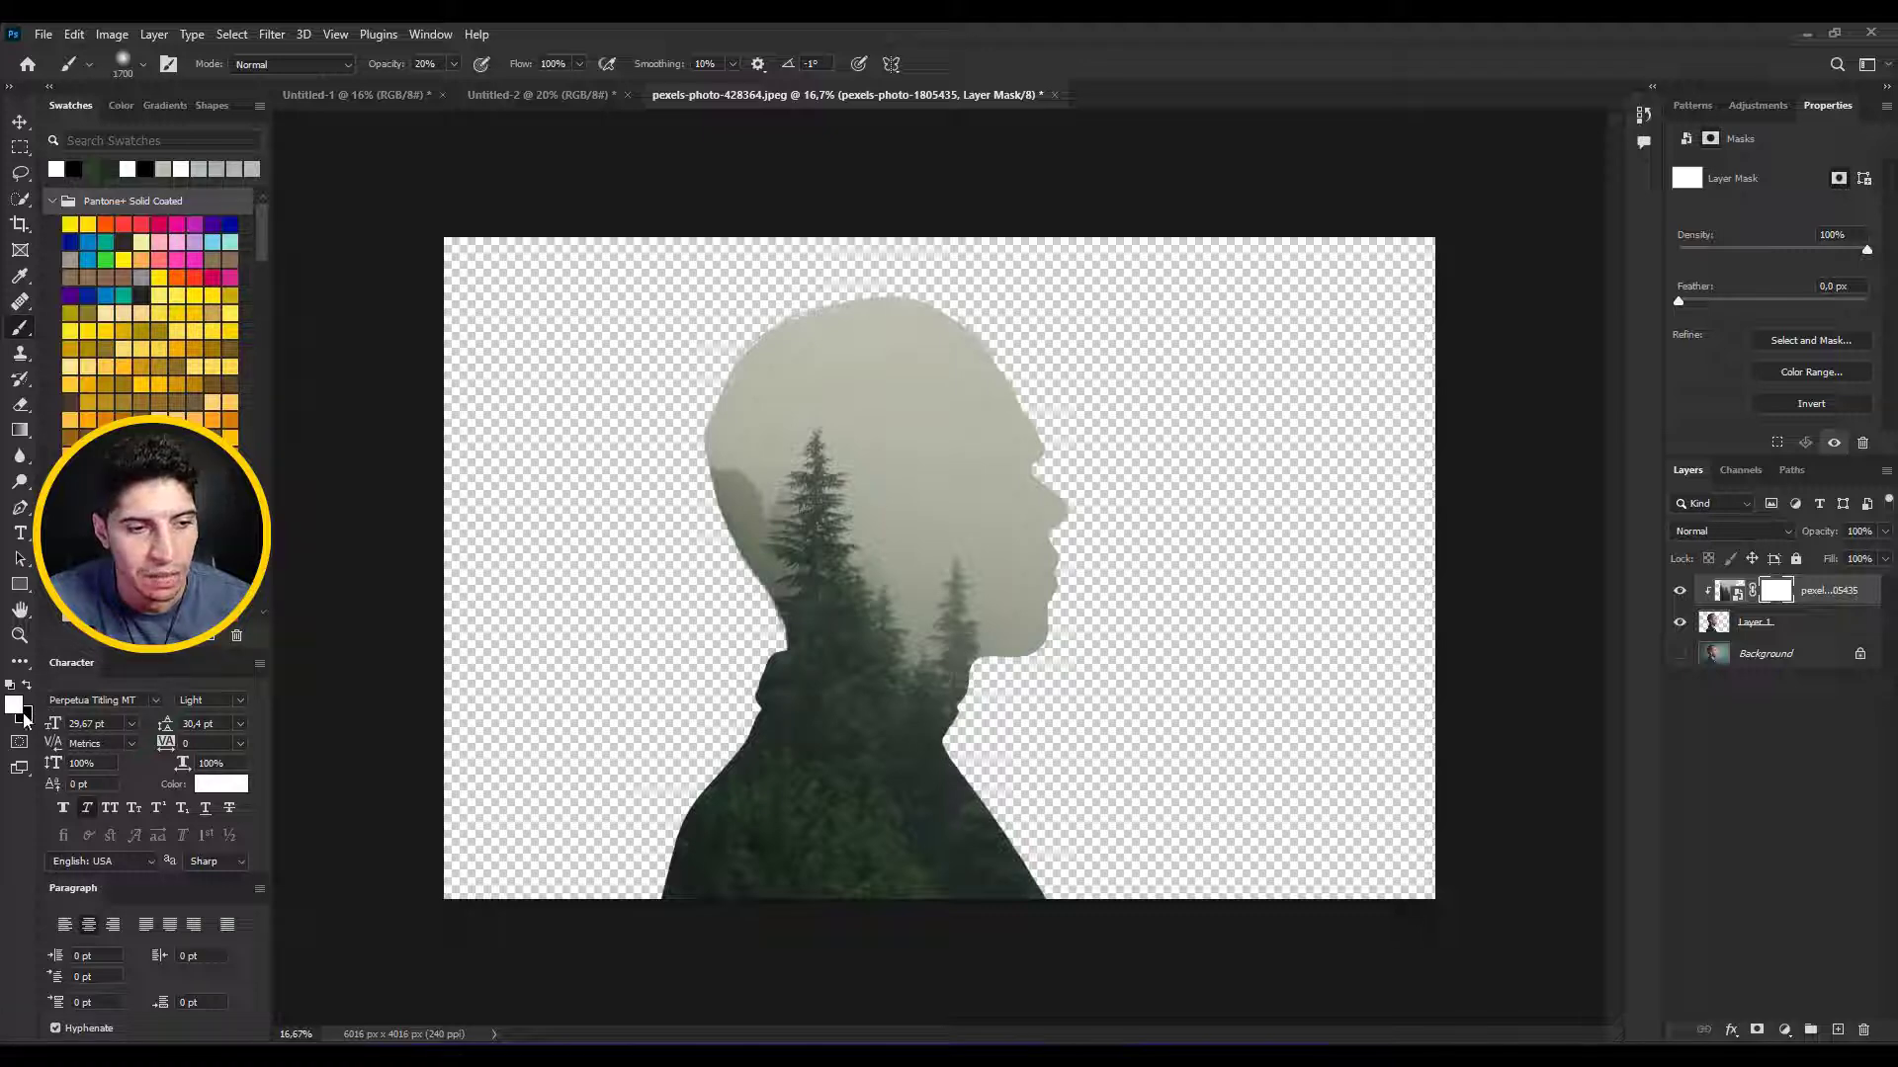
pyautogui.press('x')
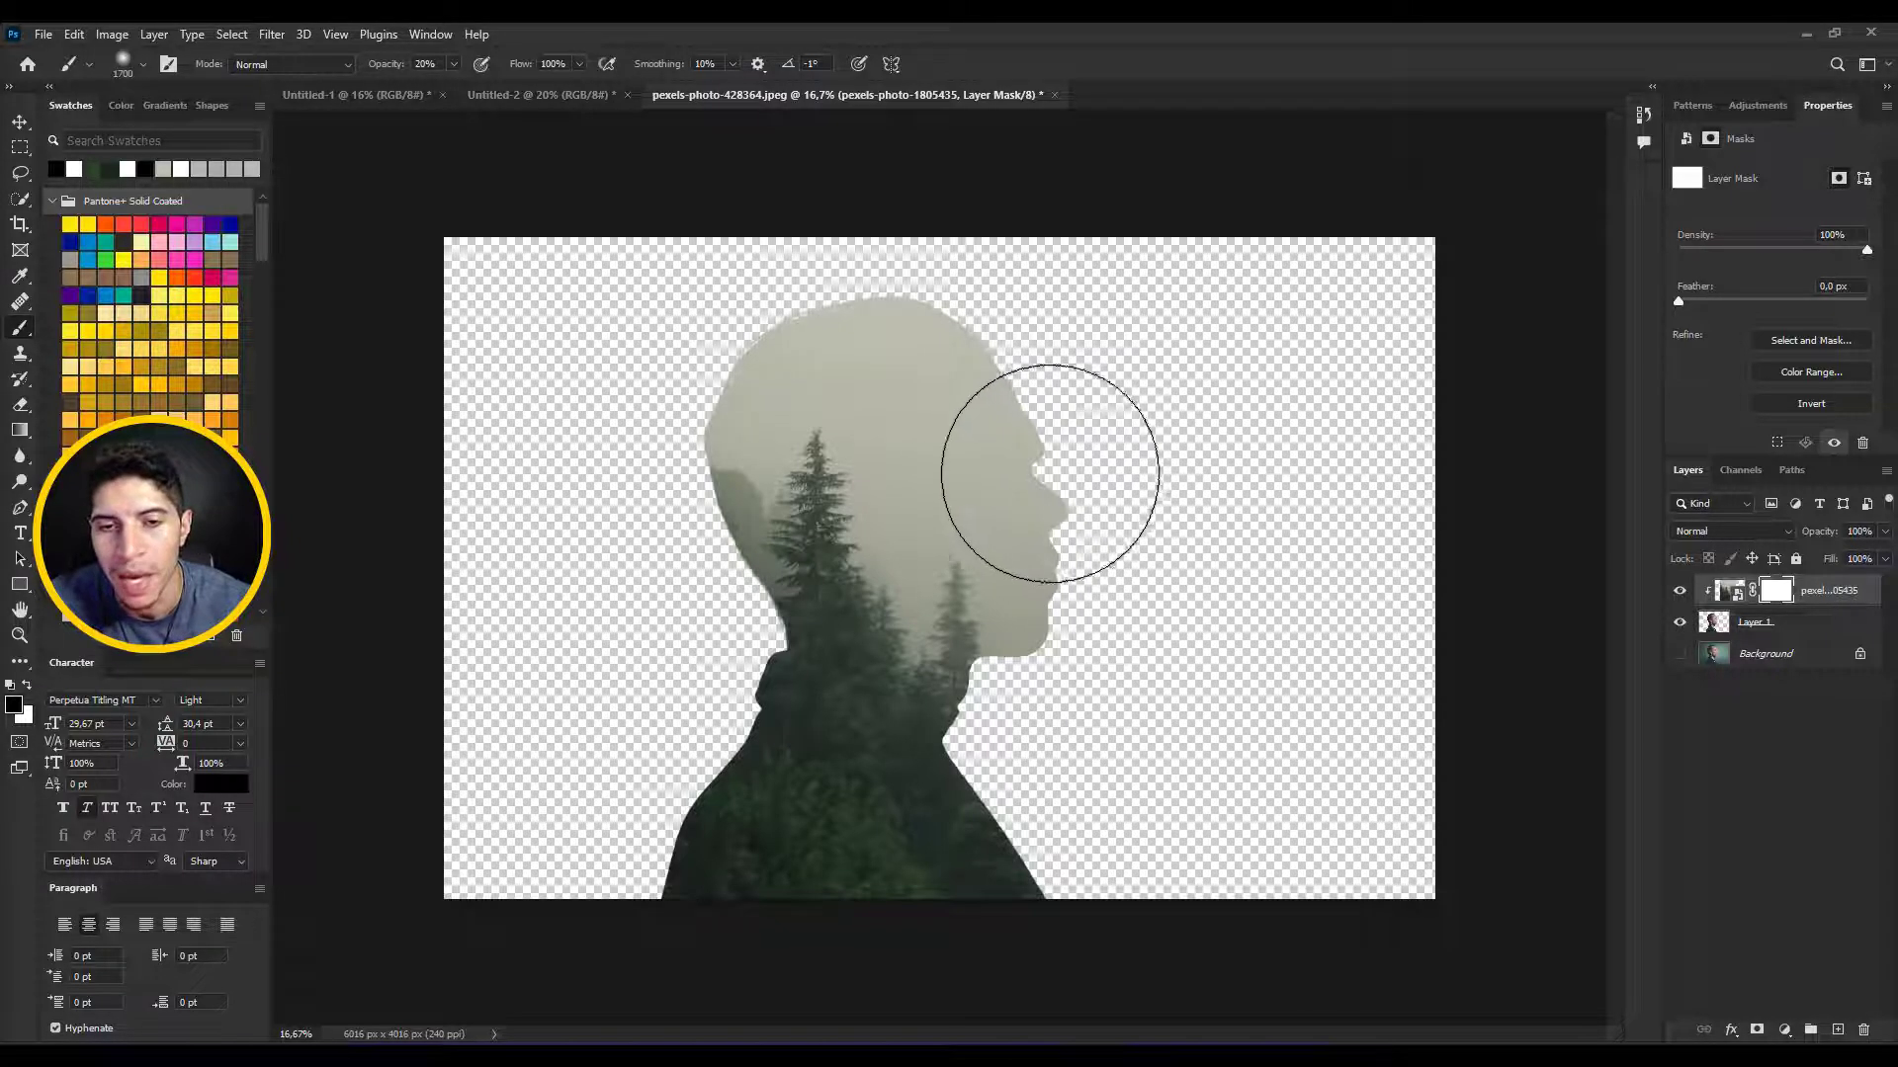
pyautogui.scroll(4, 1050, 473)
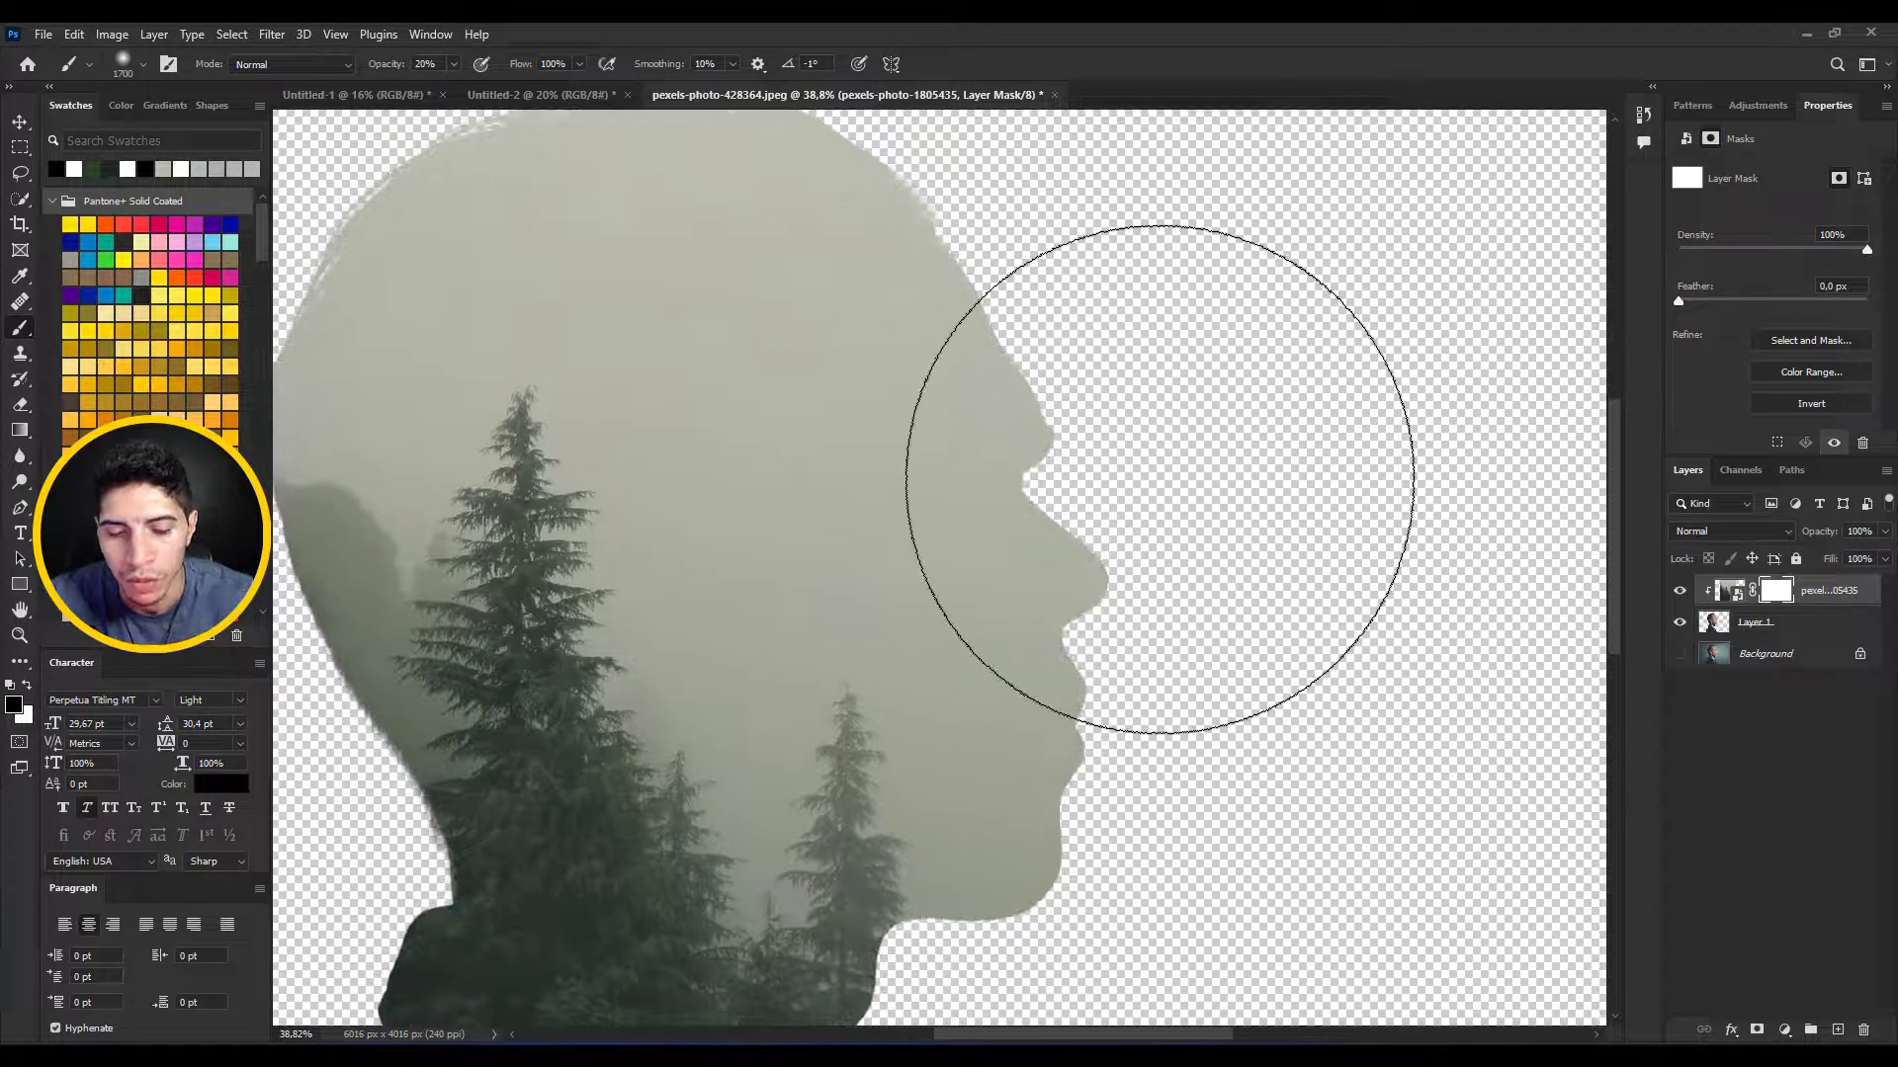
pyautogui.press('[')
pyautogui.press('[')
pyautogui.press('[')
pyautogui.press('[')
pyautogui.moveTo(1084, 437)
pyautogui.mouseDown()
pyautogui.moveTo(1005, 488)
pyautogui.moveTo(1035, 477)
pyautogui.moveTo(1046, 533)
pyautogui.moveTo(1140, 647)
pyautogui.moveTo(1193, 803)
pyautogui.moveTo(1190, 684)
pyautogui.moveTo(1117, 428)
pyautogui.moveTo(1037, 465)
pyautogui.moveTo(1084, 434)
pyautogui.moveTo(1183, 587)
pyautogui.moveTo(1206, 696)
pyautogui.moveTo(1196, 839)
pyautogui.moveTo(1208, 765)
pyautogui.moveTo(1164, 566)
pyautogui.moveTo(1094, 457)
pyautogui.moveTo(1079, 361)
pyautogui.moveTo(1148, 346)
pyautogui.moveTo(1371, 451)
pyautogui.mouseUp()
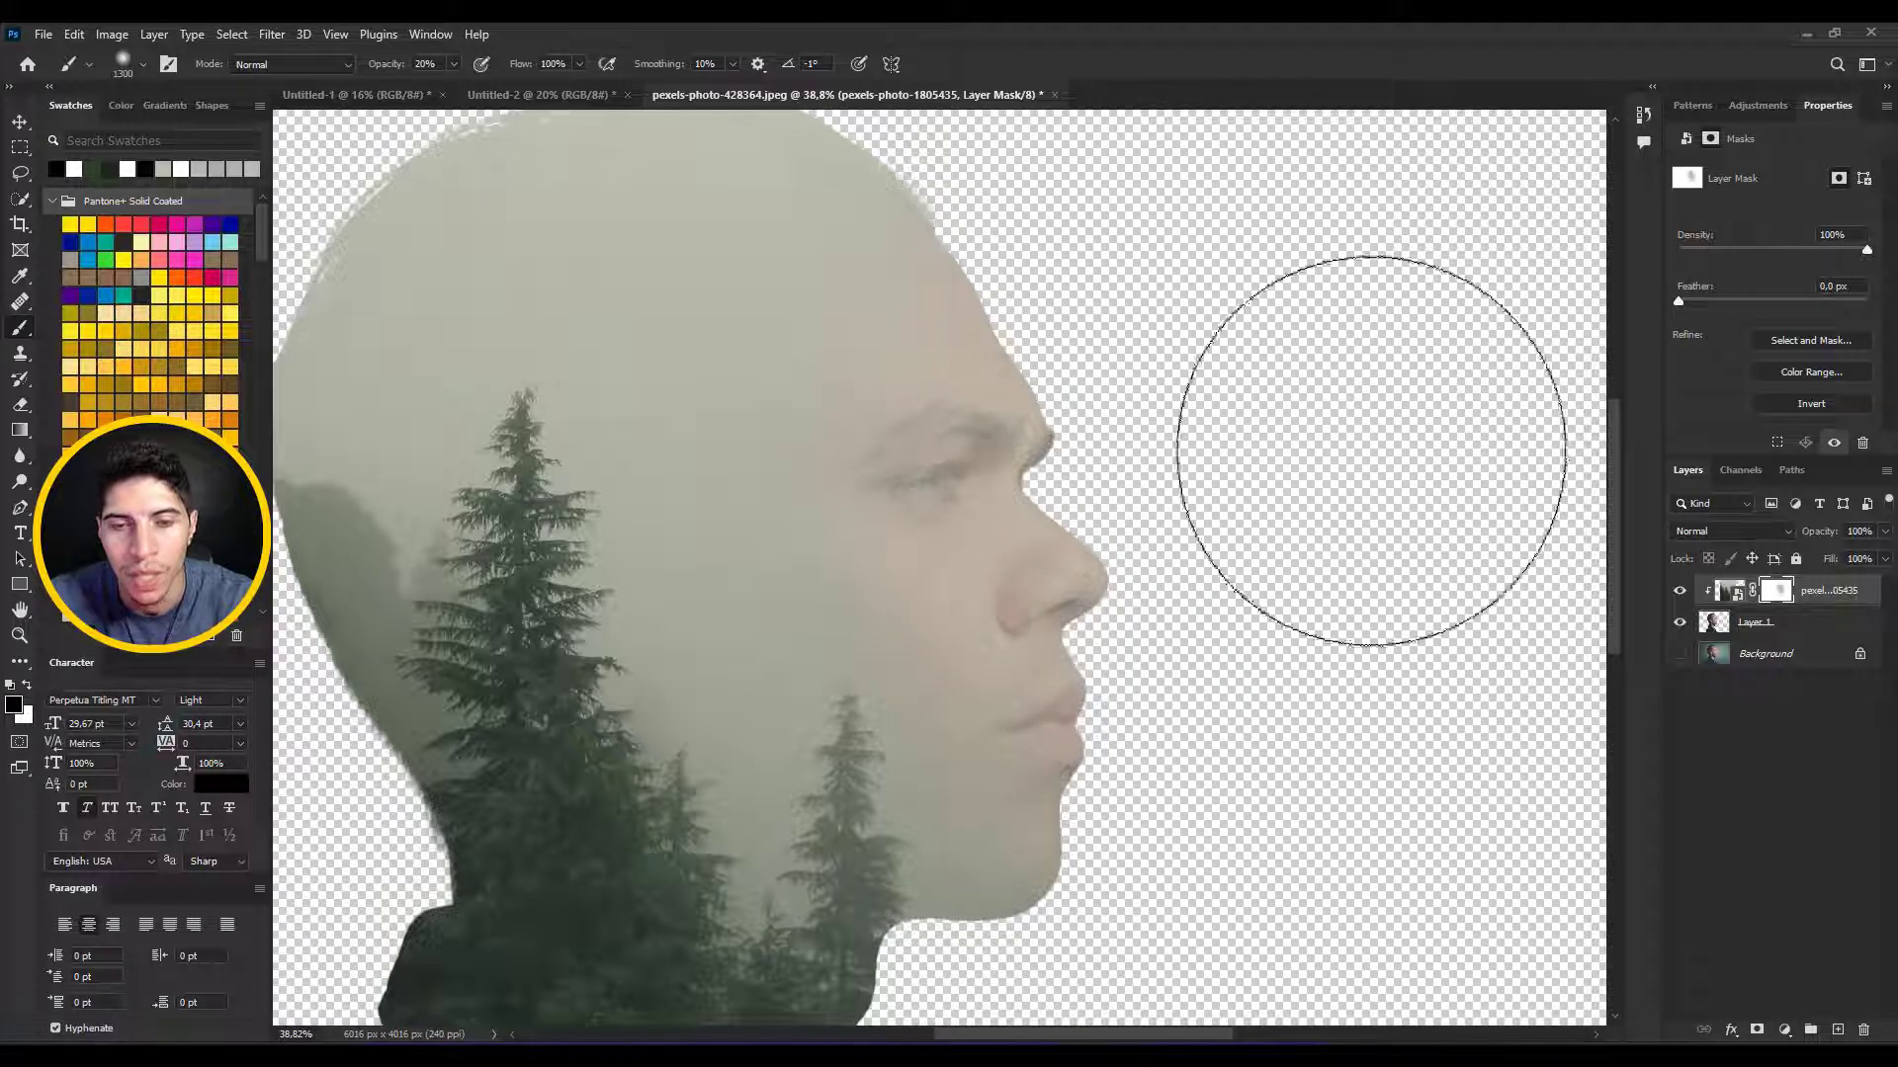
pyautogui.moveTo(1136, 703)
pyautogui.mouseDown()
pyautogui.moveTo(1024, 608)
pyautogui.moveTo(1048, 595)
pyautogui.mouseUp()
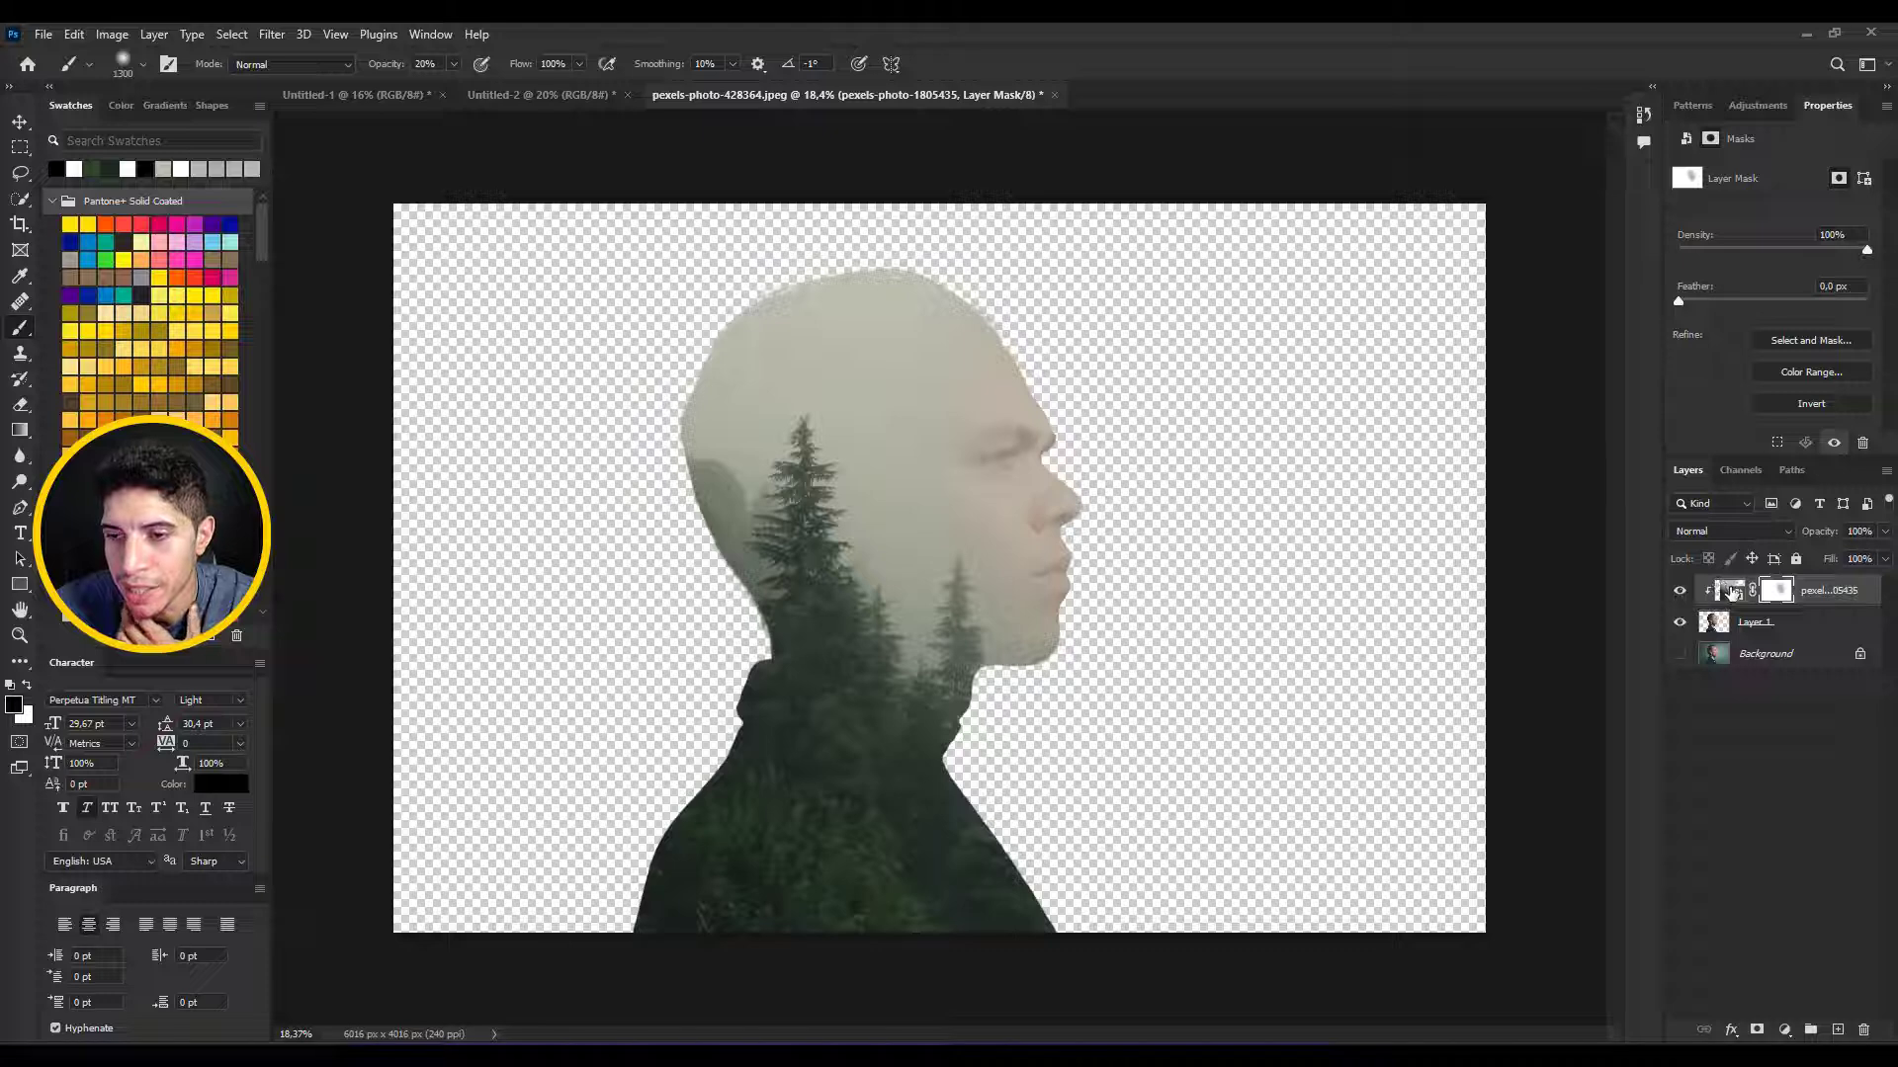
# - Set the forest photo's blend mode to Lighten
pyautogui.click(1713, 535)
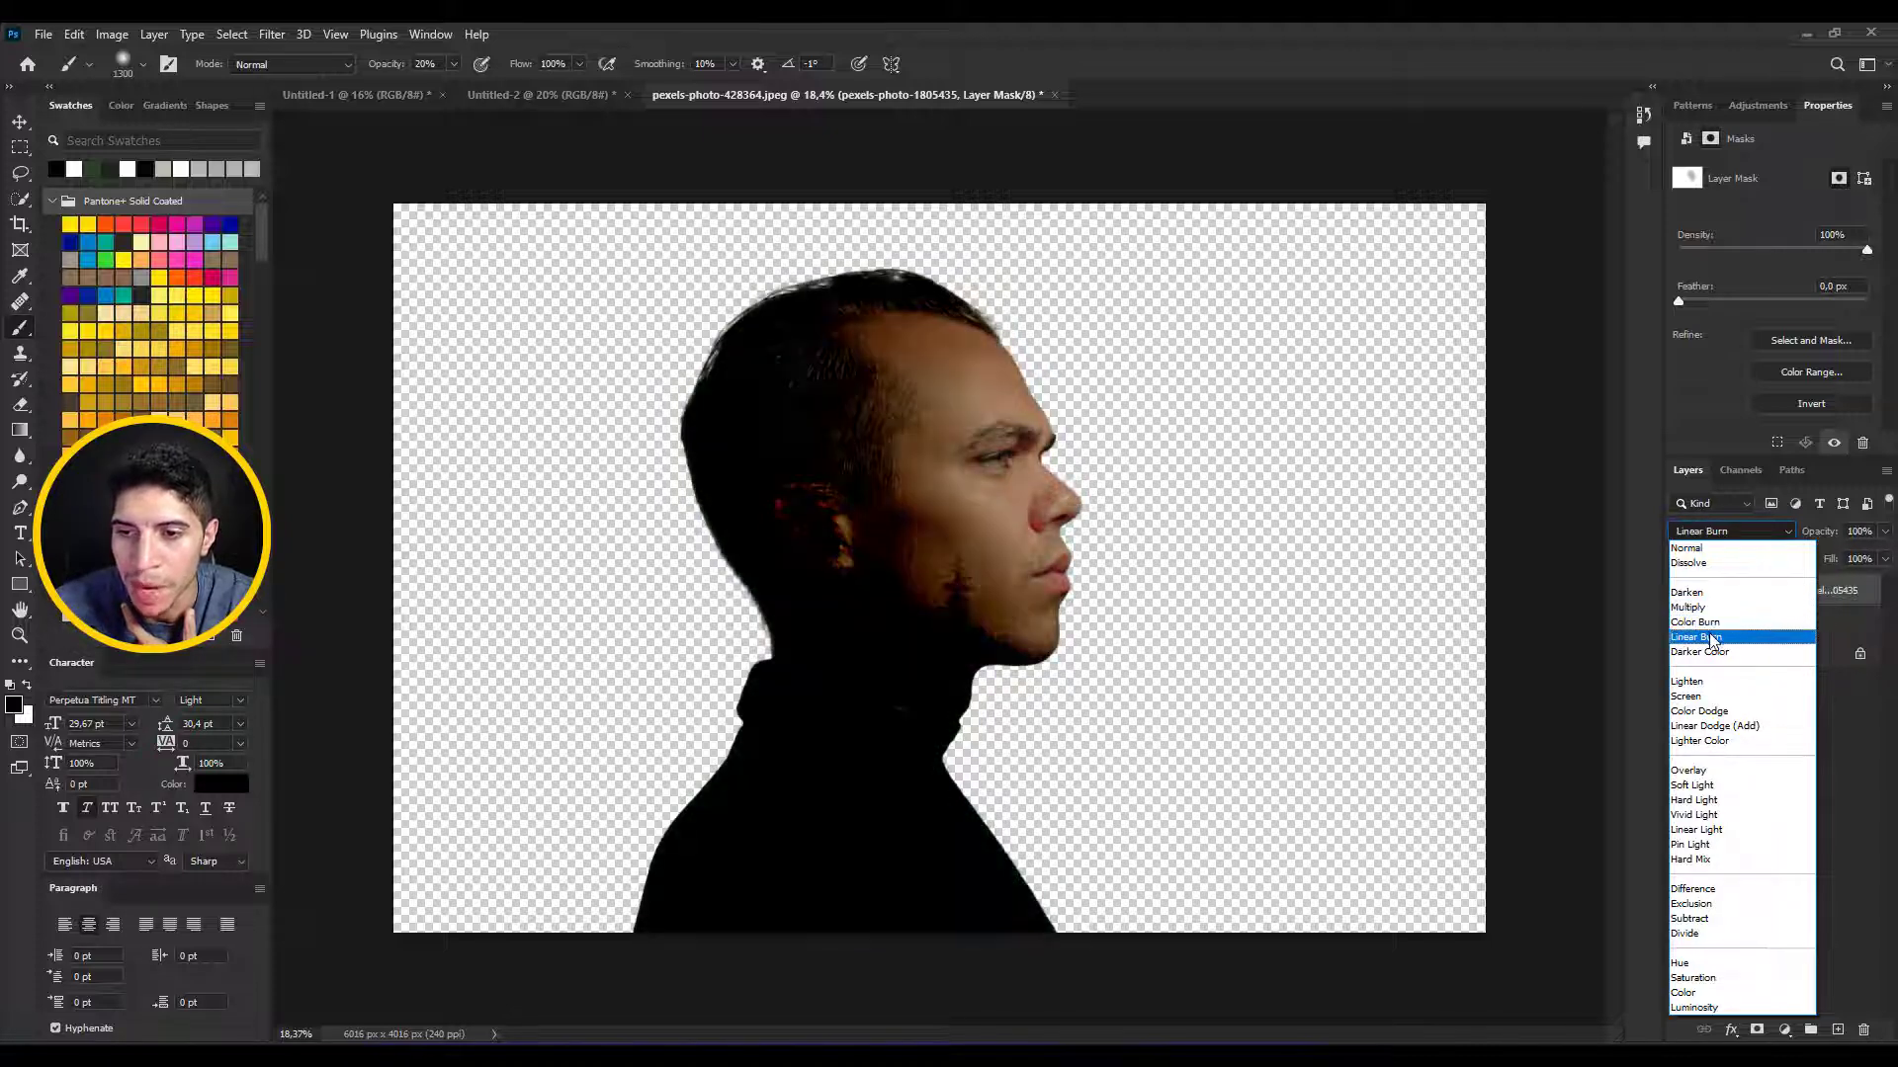
pyautogui.click(1694, 682)
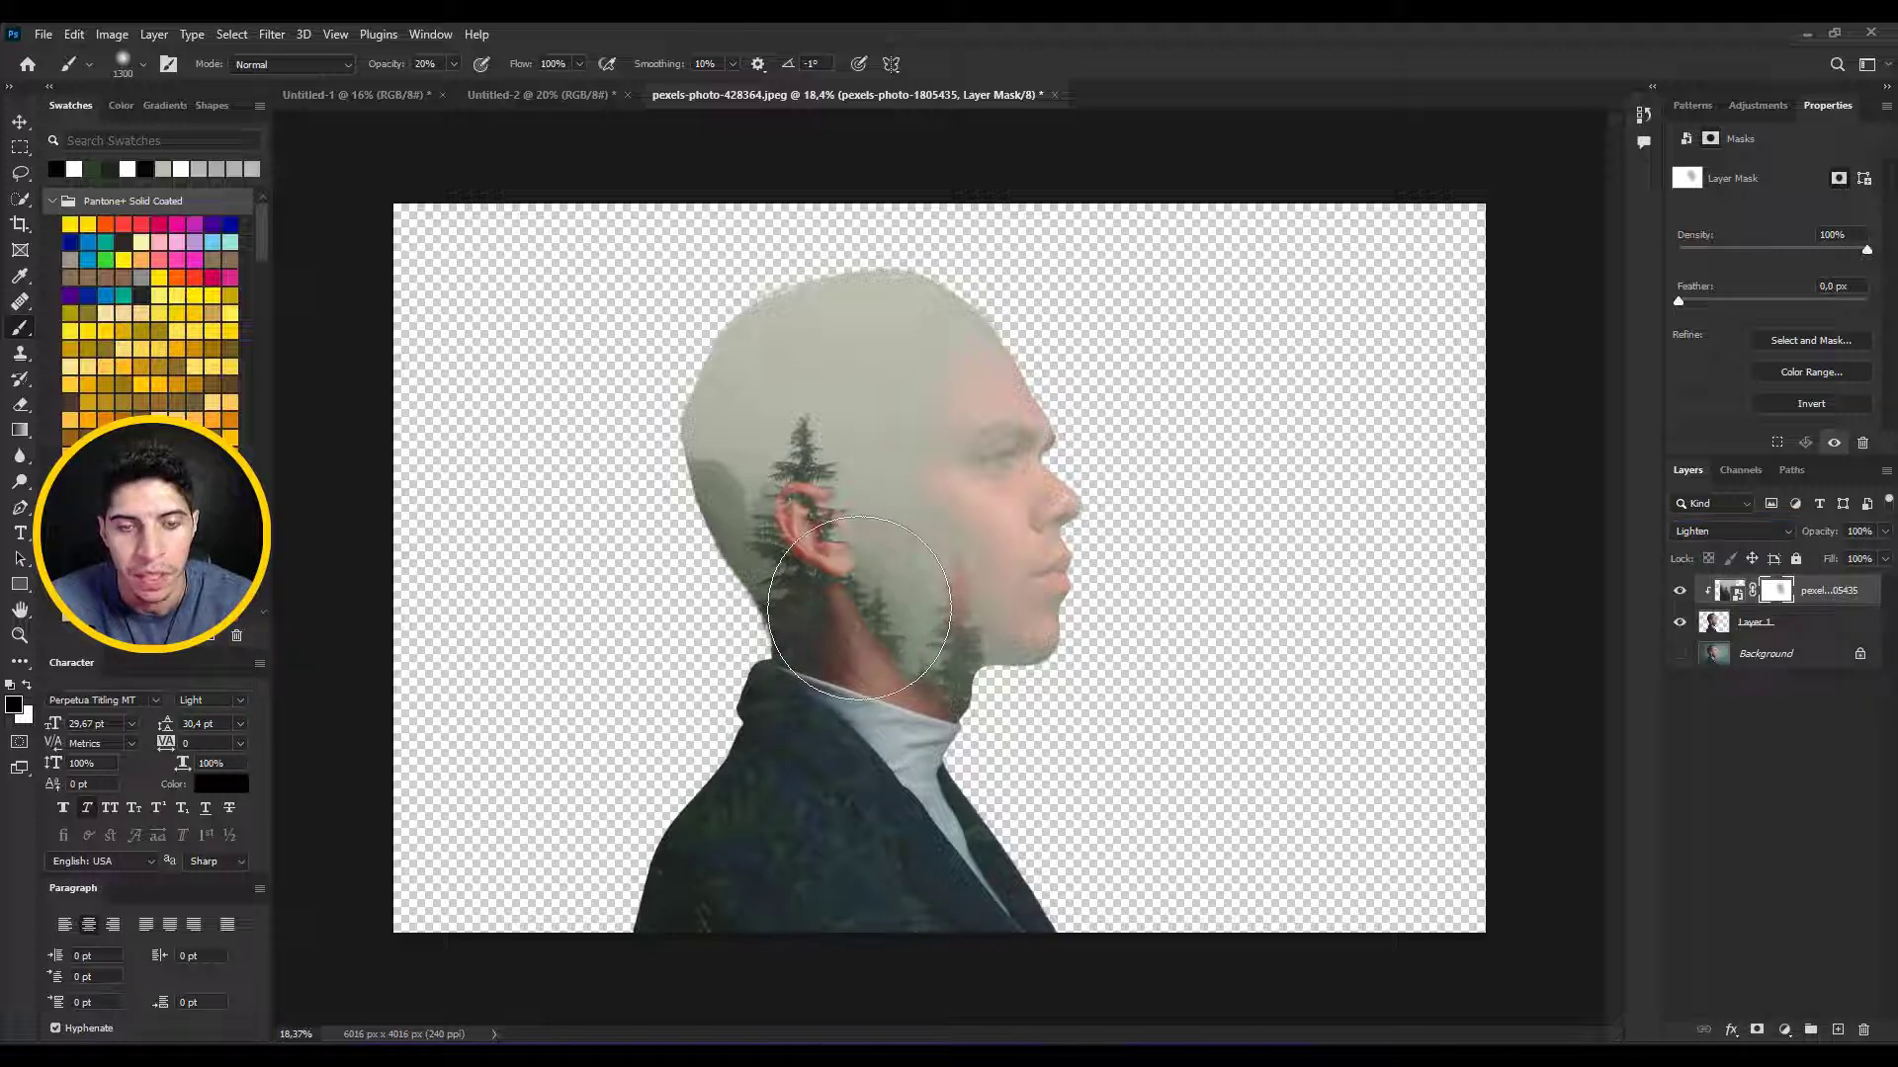
# - Try moving the forest photo sideways with its layer mask still linked
pyautogui.press('v')
pyautogui.moveTo(874, 603); pyautogui.dragTo(979, 605)
pyautogui.moveTo(1064, 676); pyautogui.dragTo(968, 624)
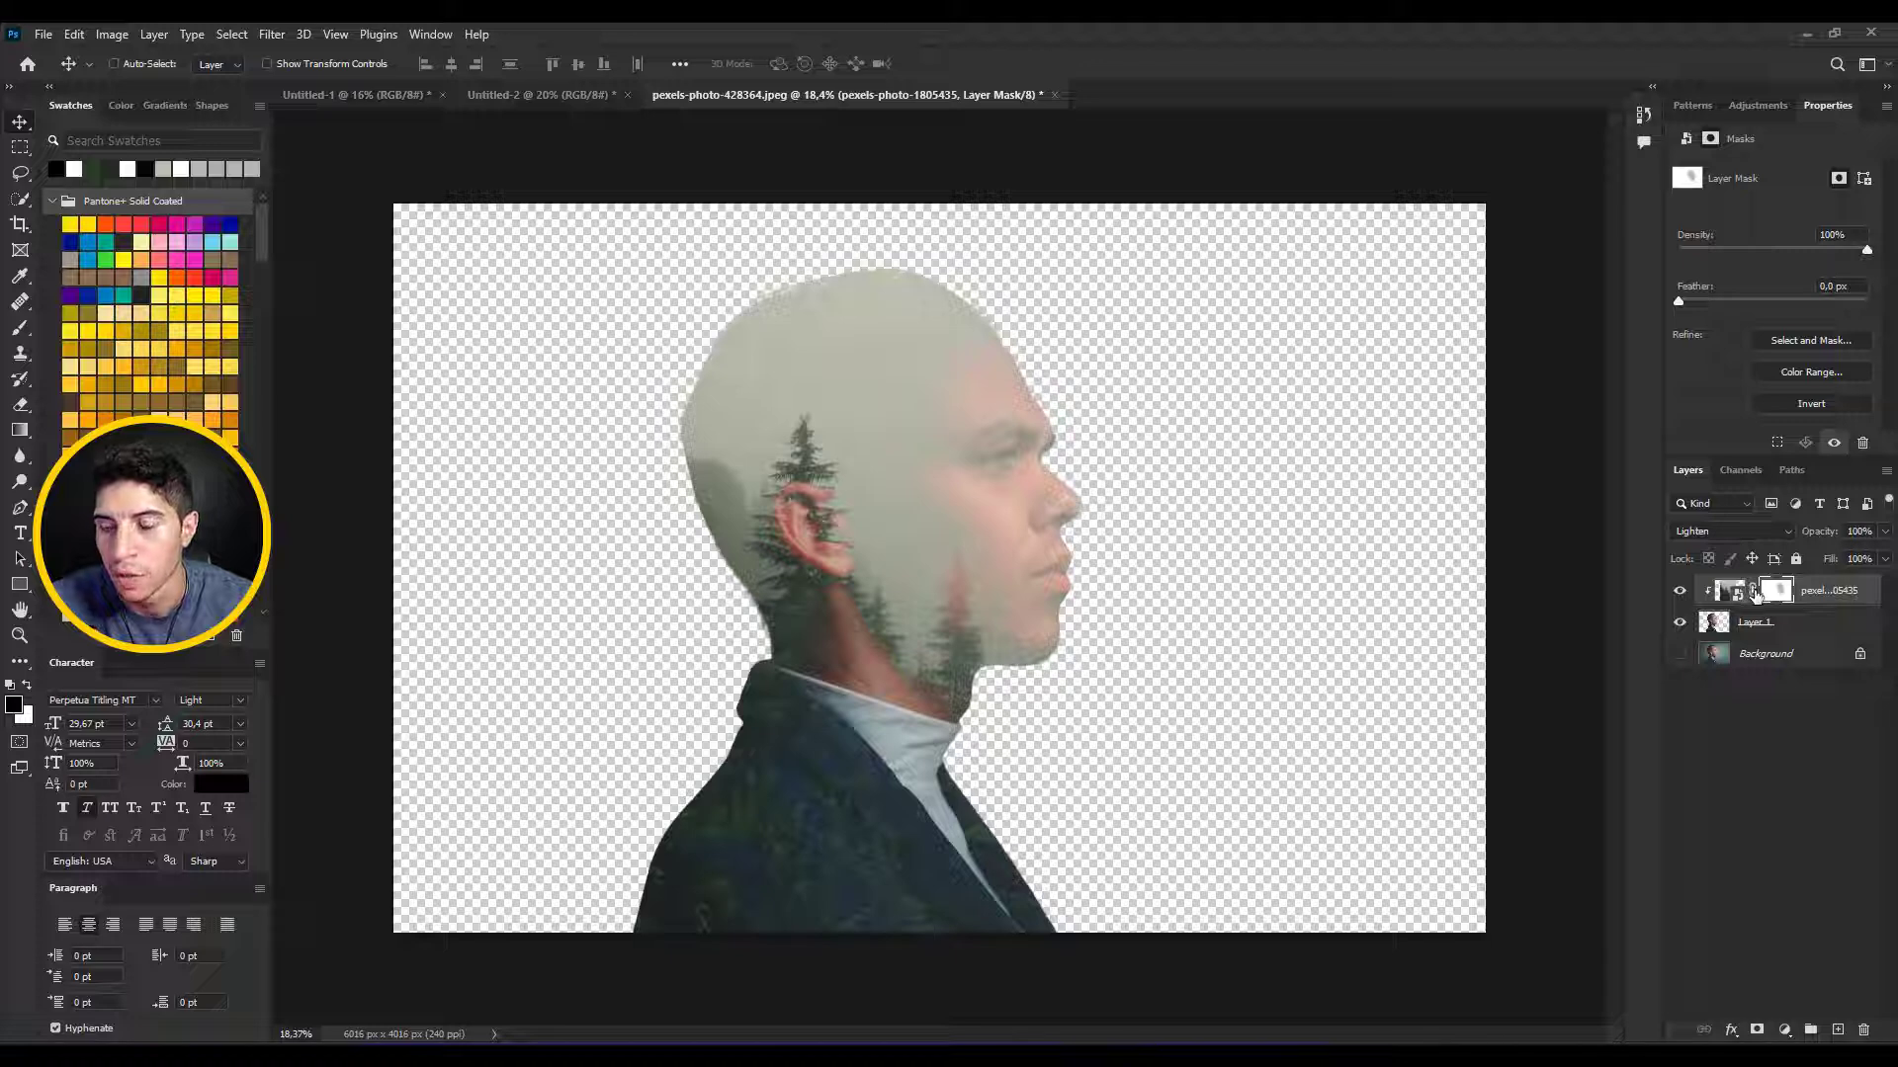
pyautogui.moveTo(888, 512); pyautogui.dragTo(1035, 504)
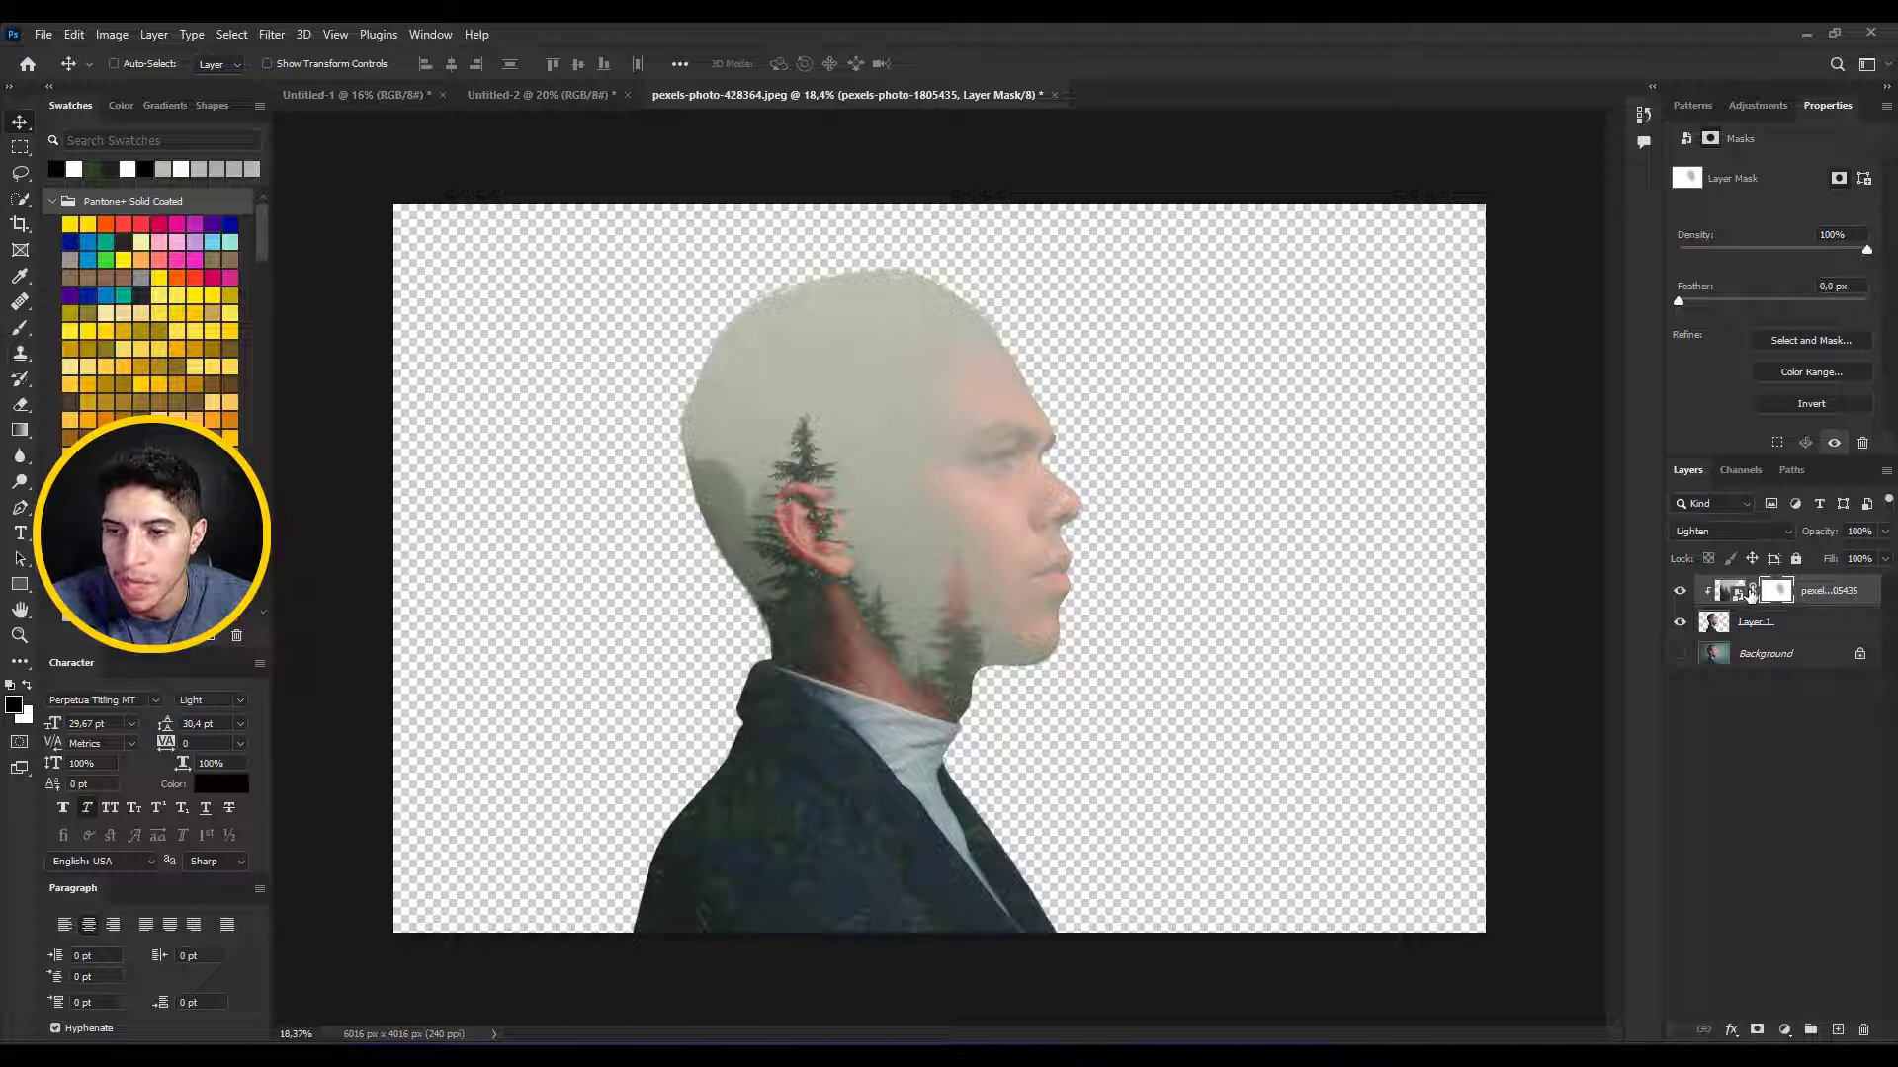
# - Unlink the layer mask from the forest photo and move only the photo horizontally to about X 1514 px
pyautogui.click(1751, 591)
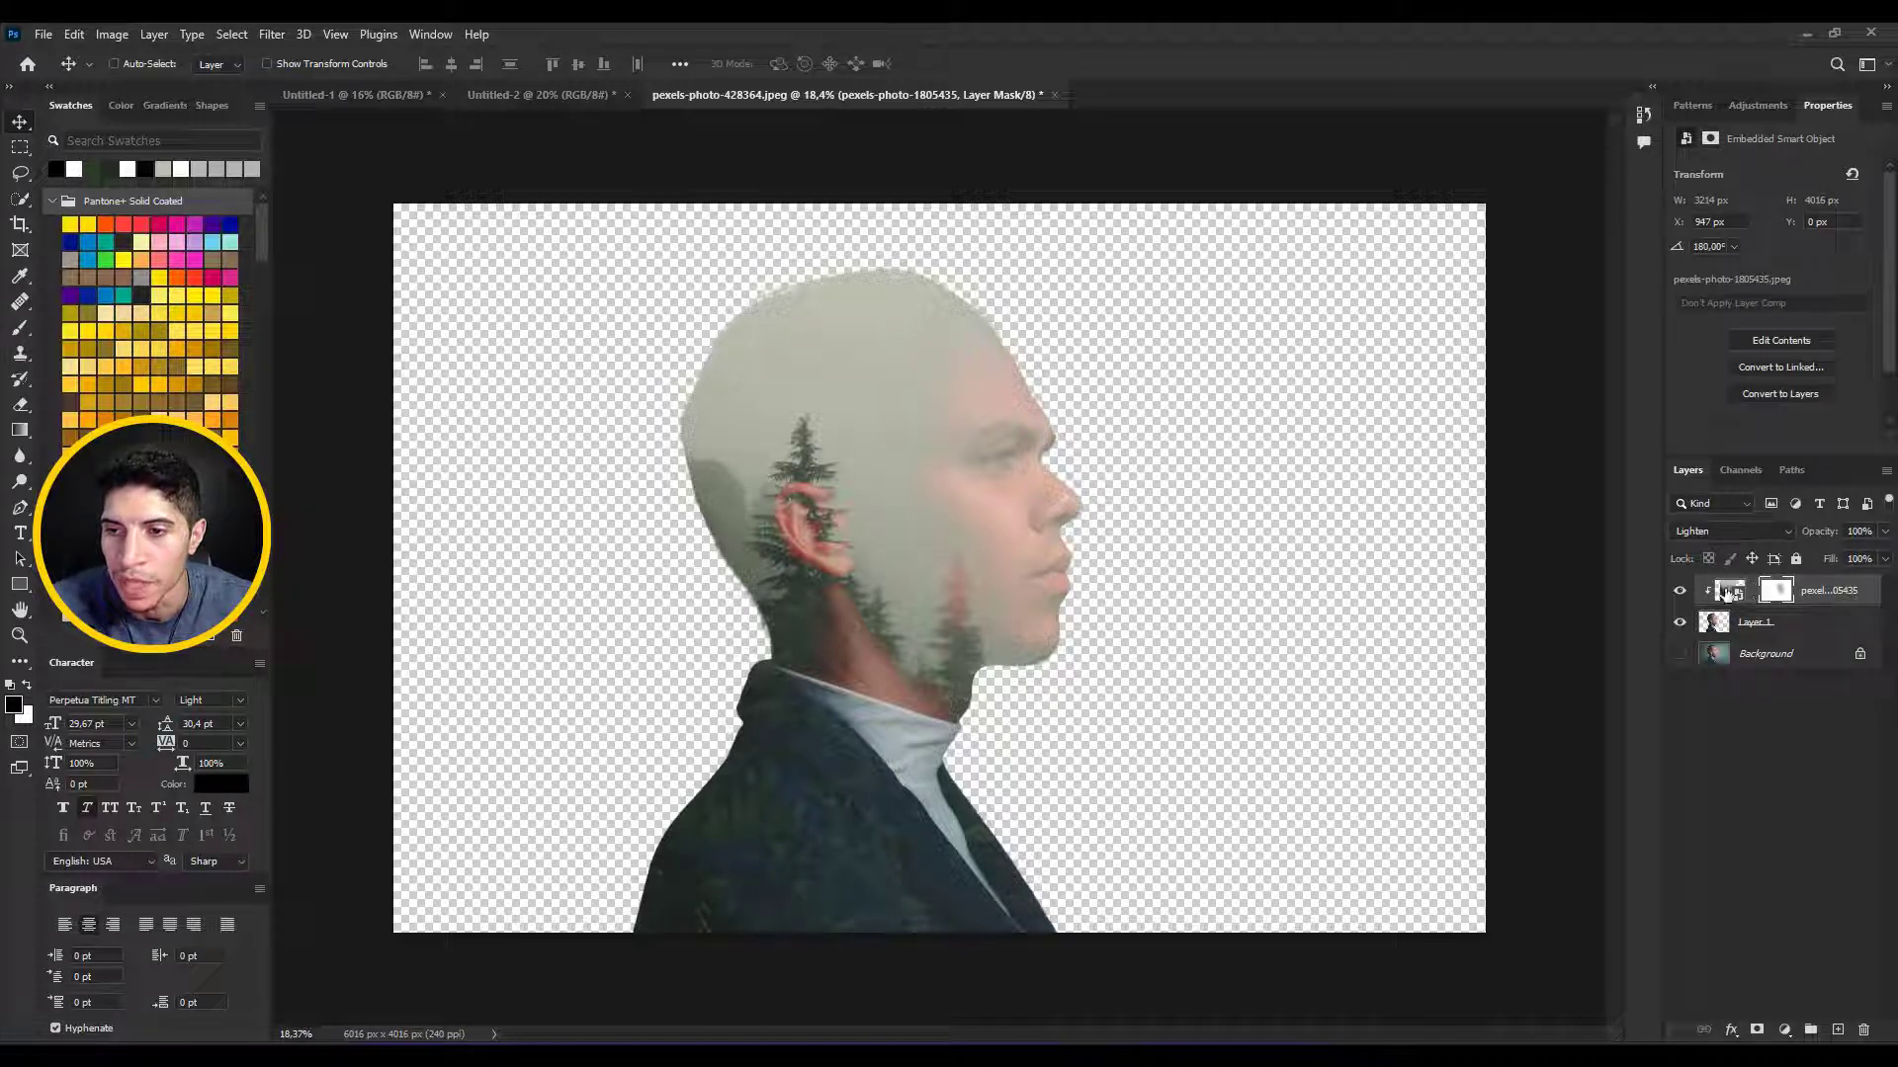
pyautogui.click(1728, 591)
pyautogui.moveTo(820, 521); pyautogui.dragTo(872, 544)
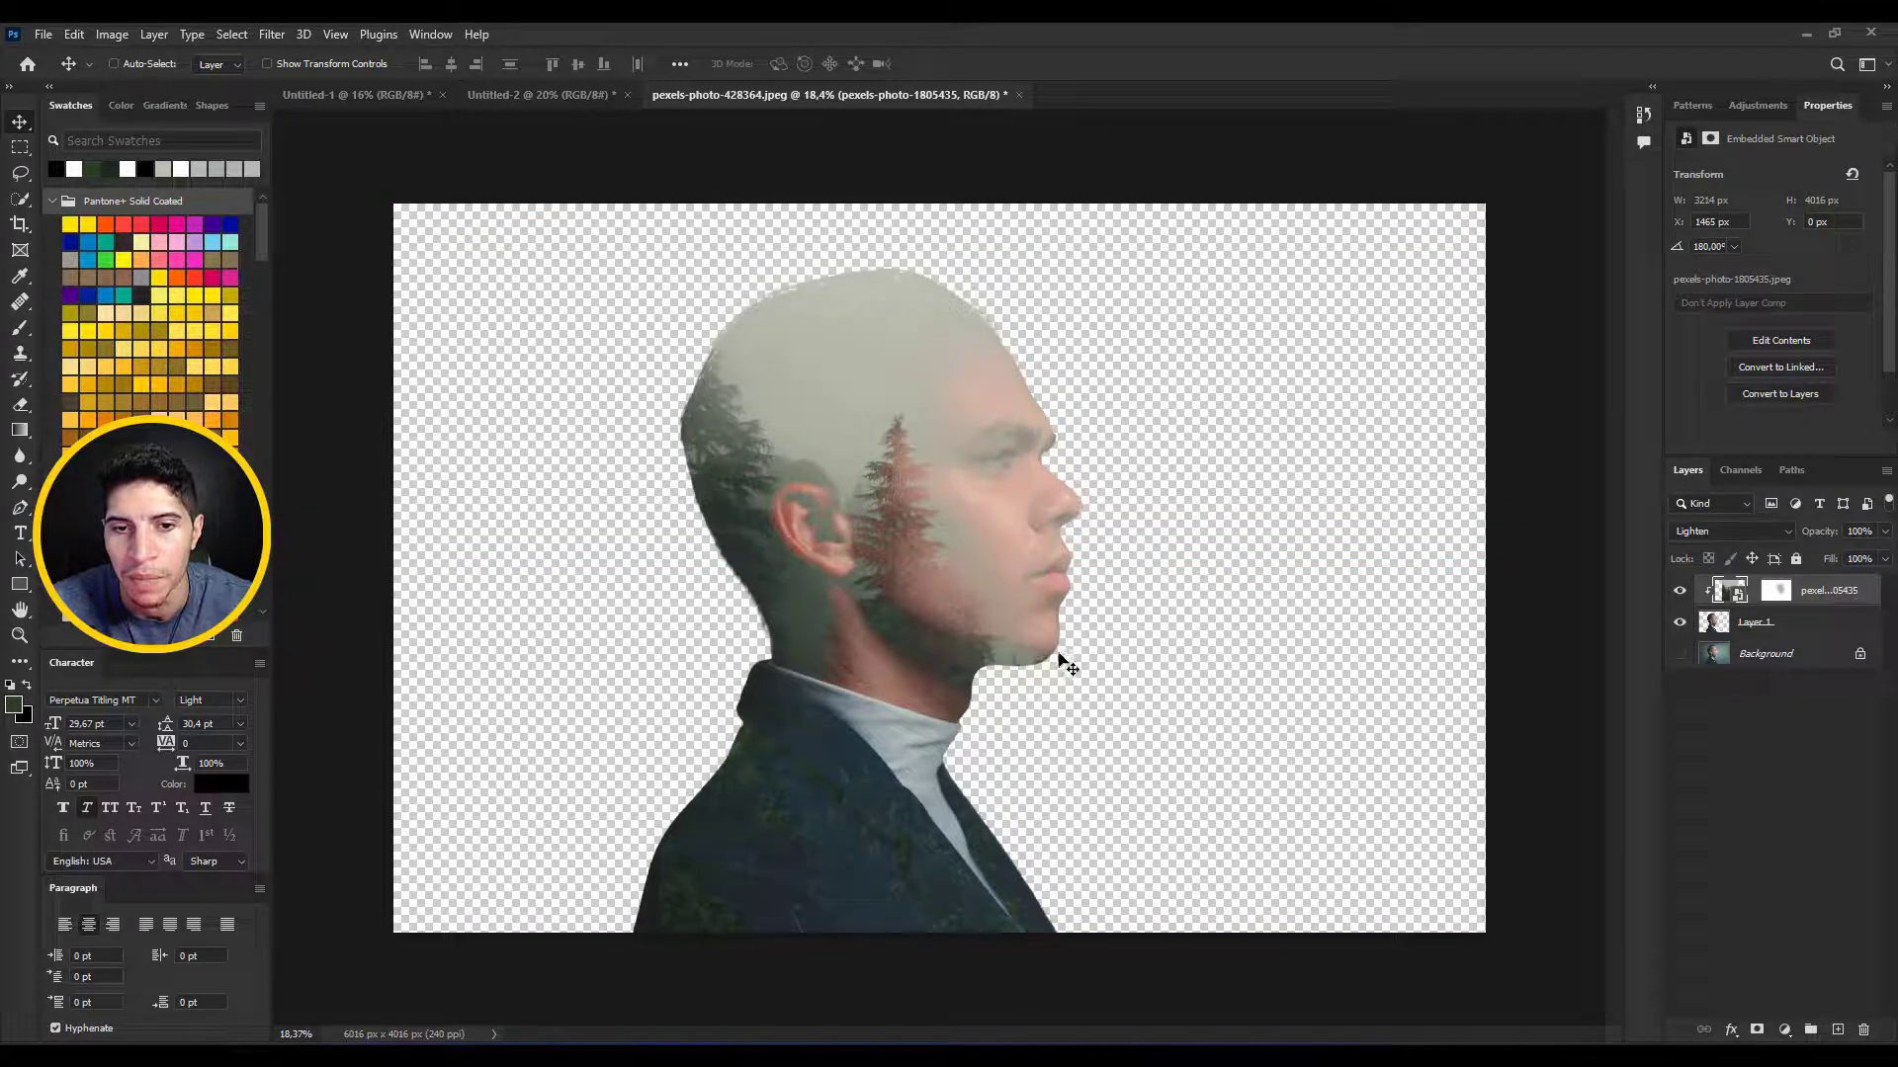
pyautogui.moveTo(1054, 654)
pyautogui.mouseDown()
pyautogui.moveTo(906, 632)
pyautogui.moveTo(1078, 631)
pyautogui.moveTo(1082, 647)
pyautogui.mouseUp()
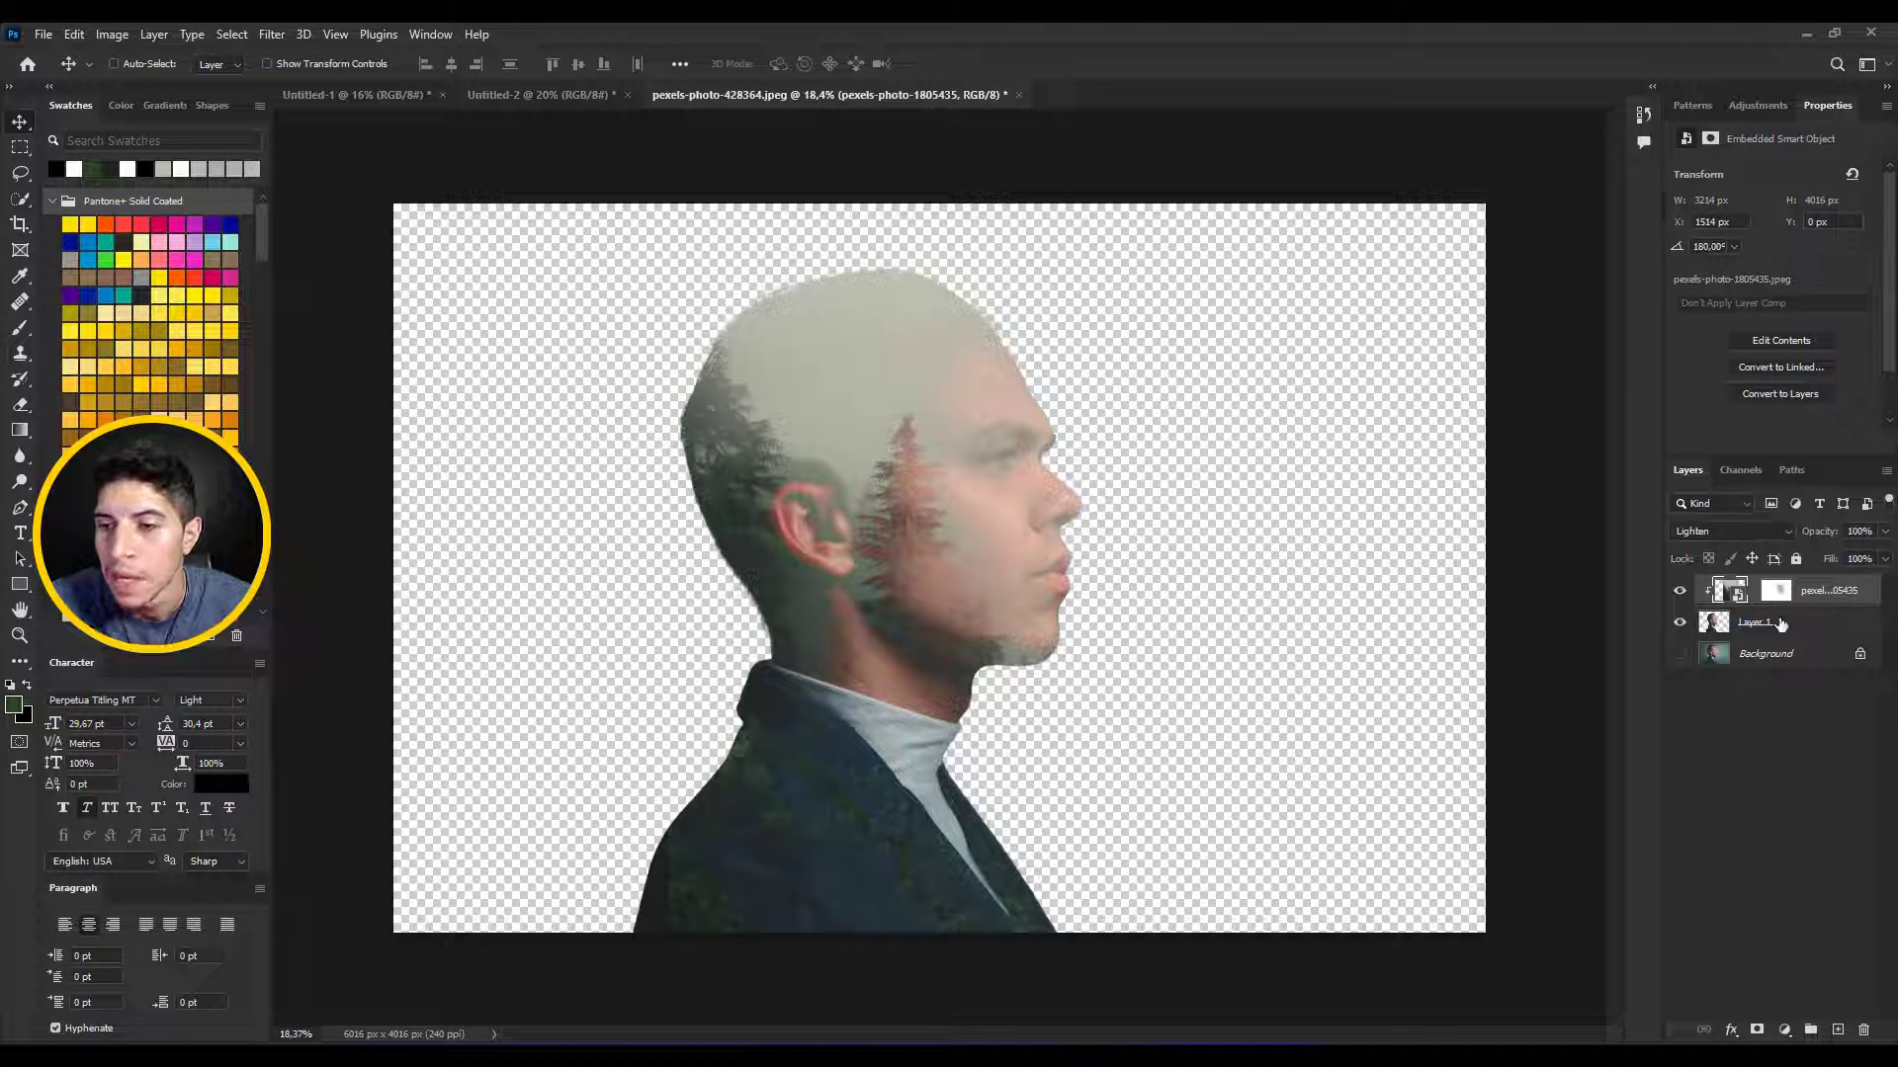
# - Add a Black & White adjustment clipped to the man's cutout, Layer 1, beneath the forest photo
pyautogui.click(1779, 623)
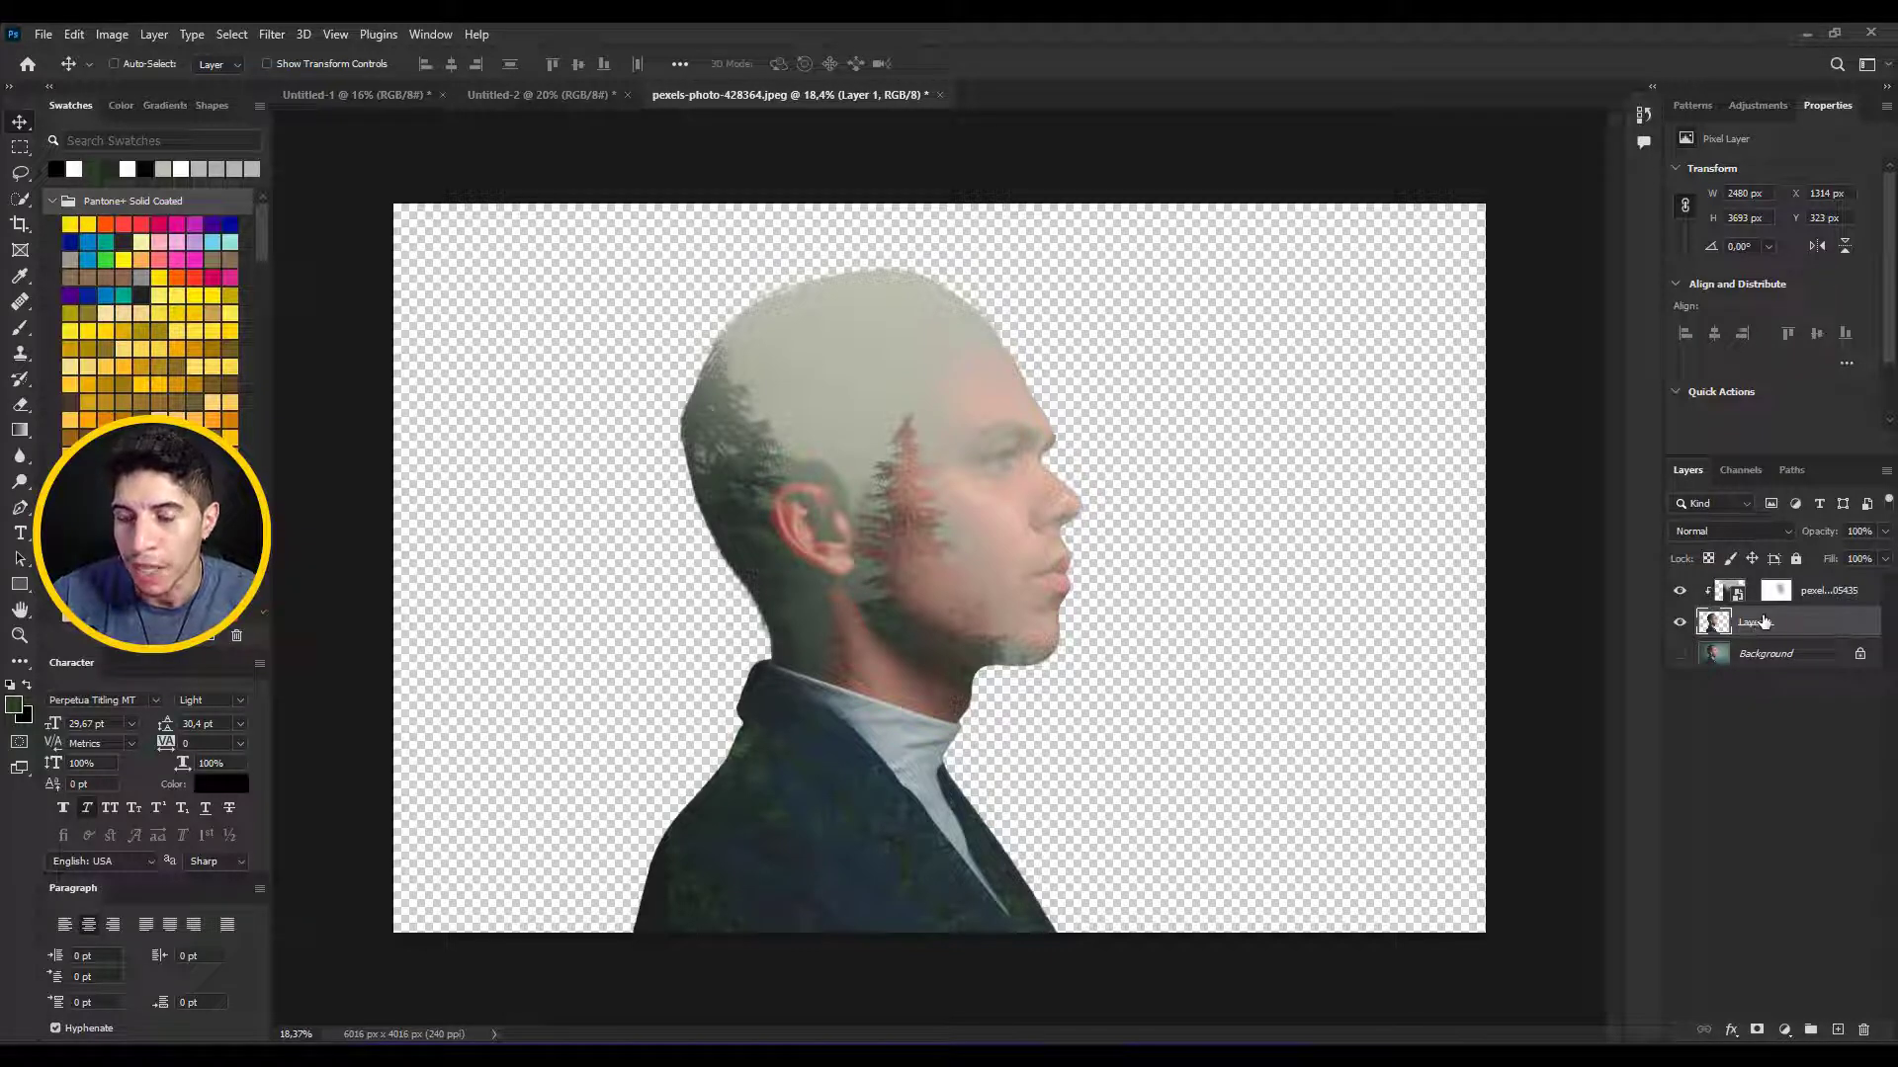
pyautogui.click(1755, 106)
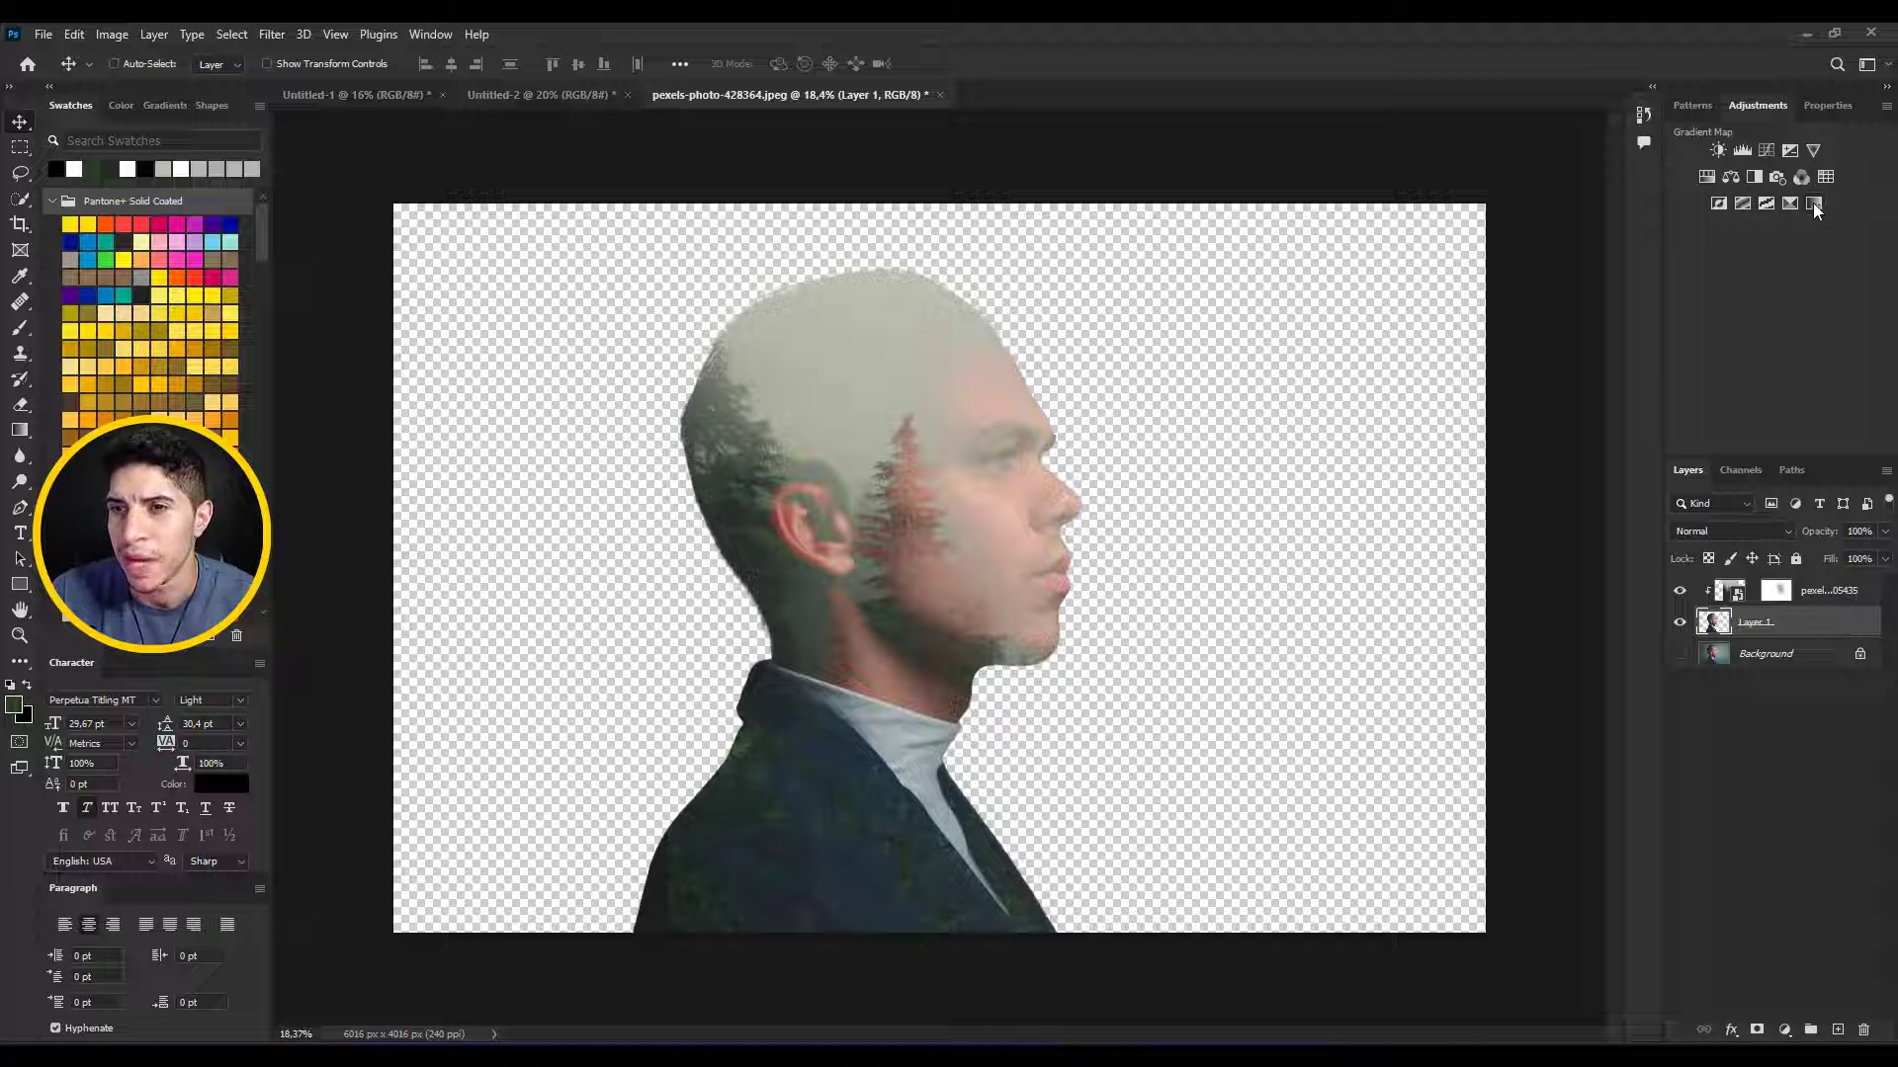
pyautogui.click(1756, 176)
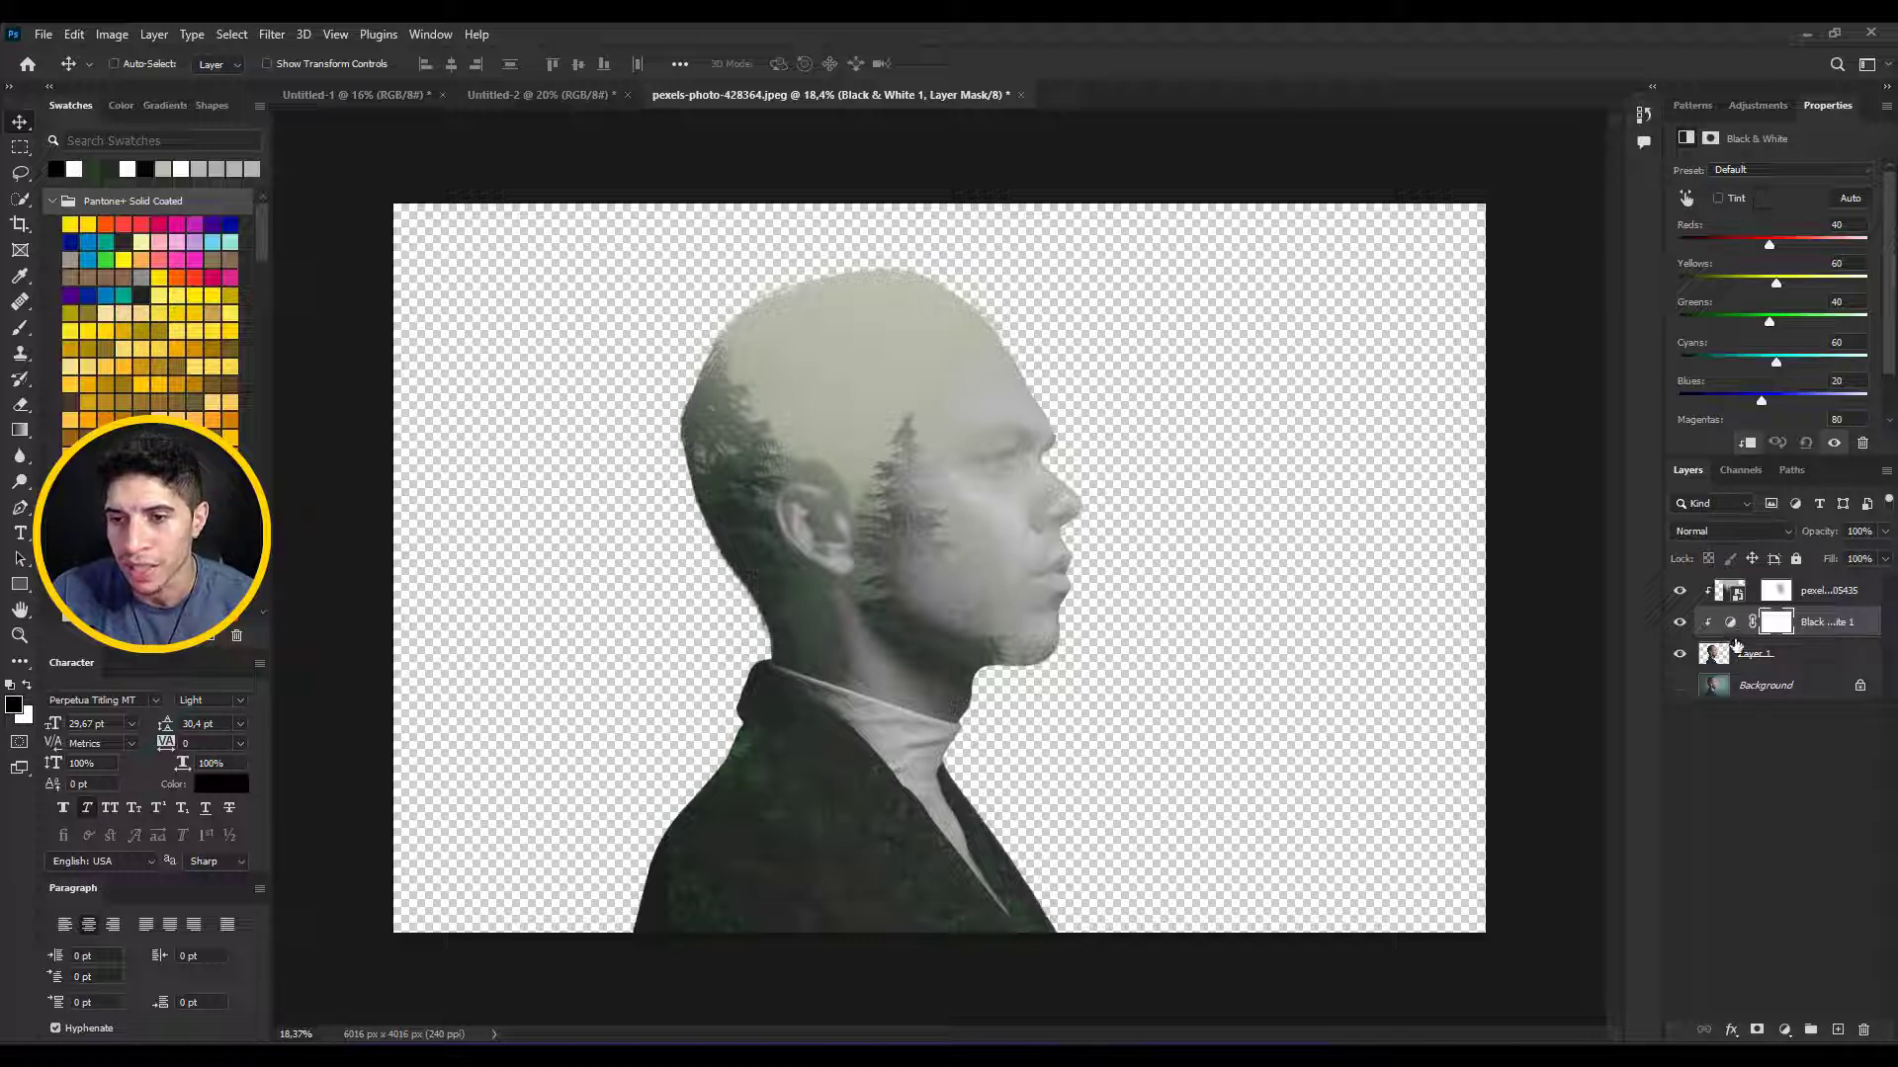
# - Reposition the forest photo within the silhouette to about X 1314 px, leaving its mask in place
pyautogui.click(1730, 597)
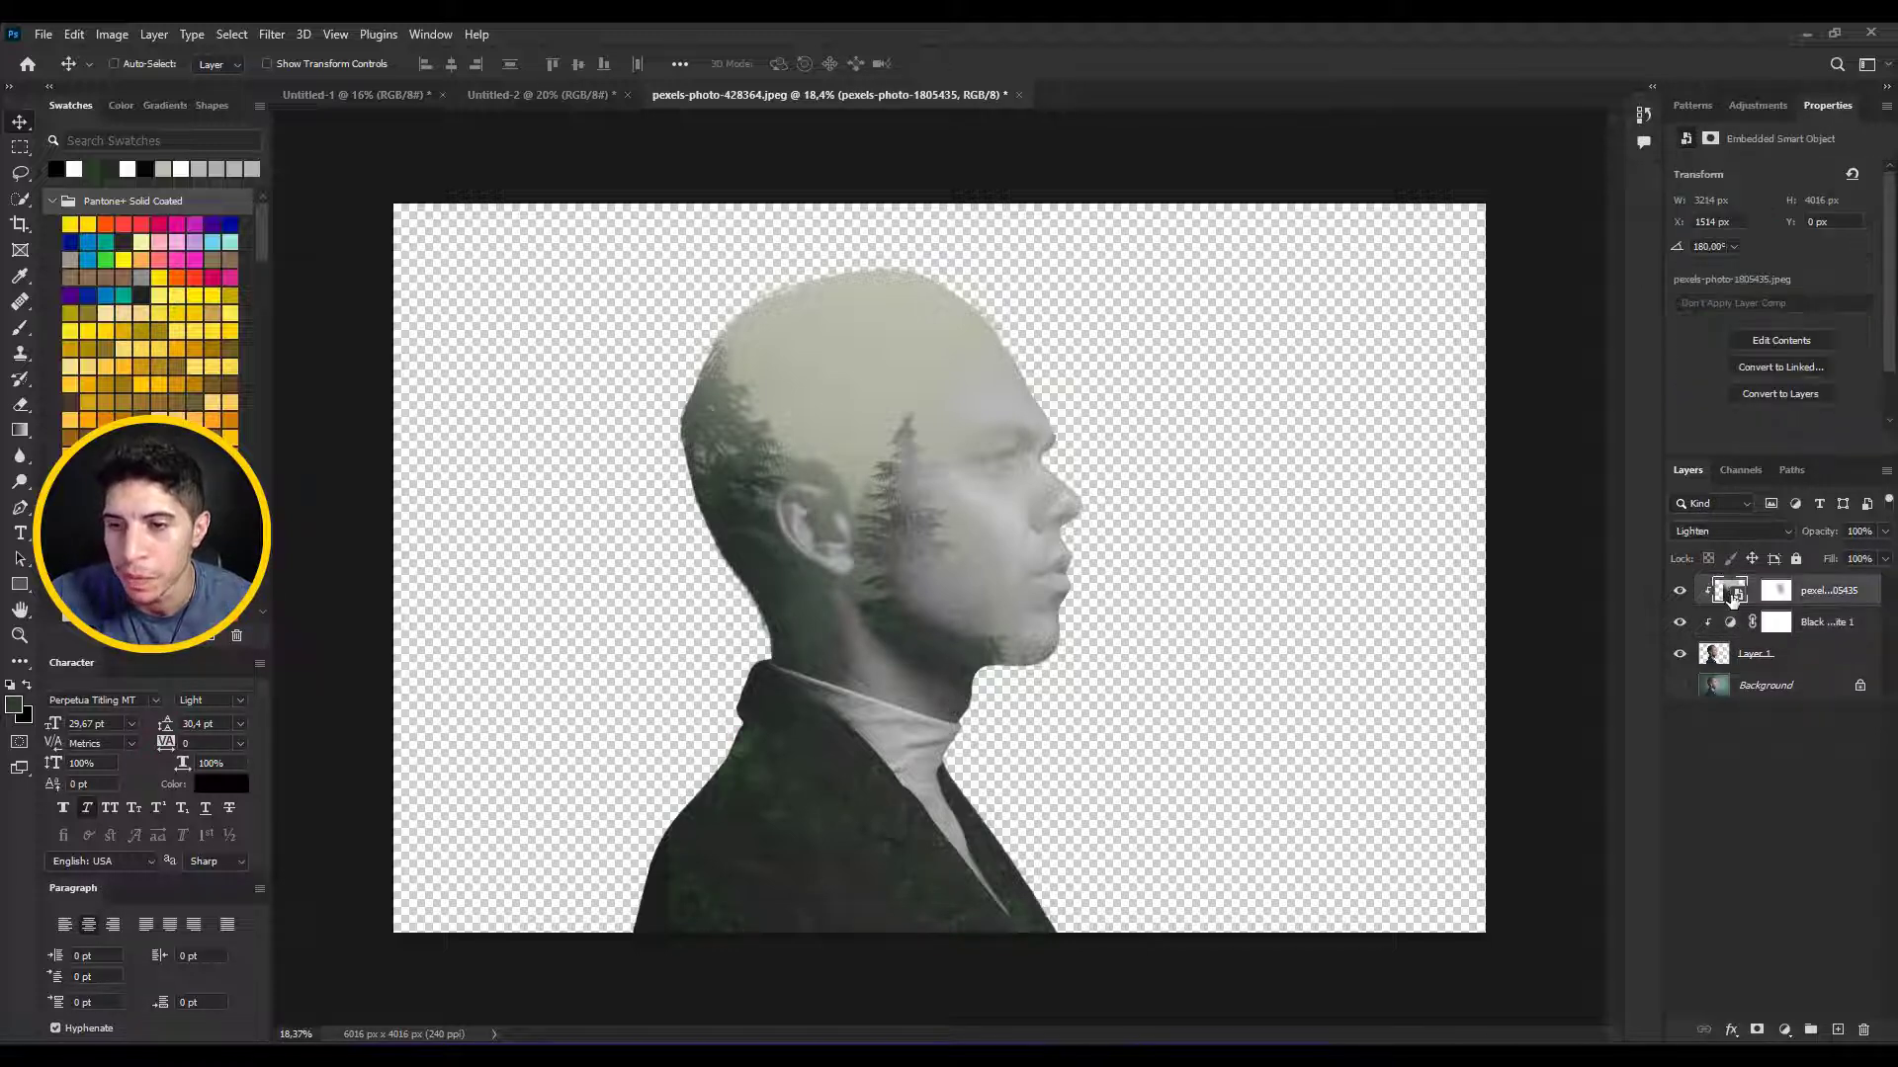
pyautogui.moveTo(858, 842); pyautogui.dragTo(749, 890)
pyautogui.hotkey('ctrl', 'z')
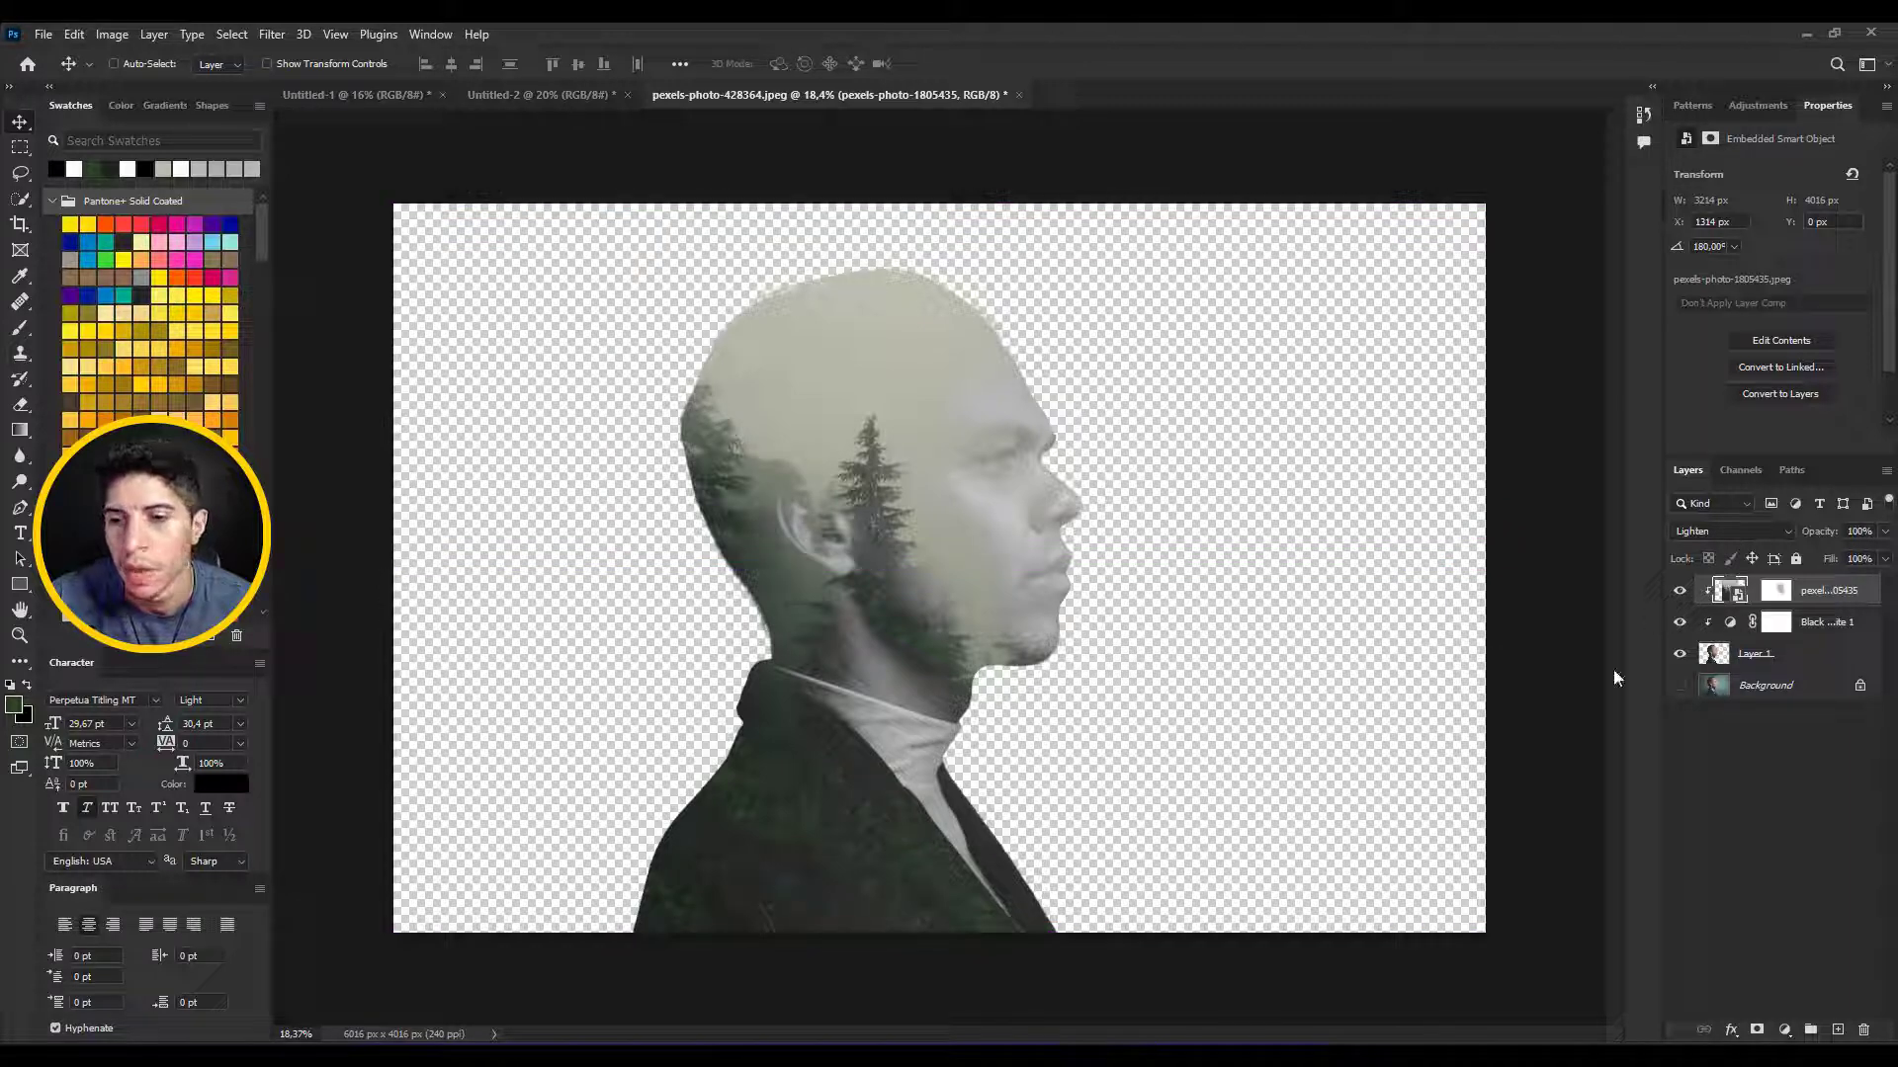
# - Create a new layer directly above the Background and fill it with the pale grey-green sampled from the top of the head
pyautogui.click(1751, 690)
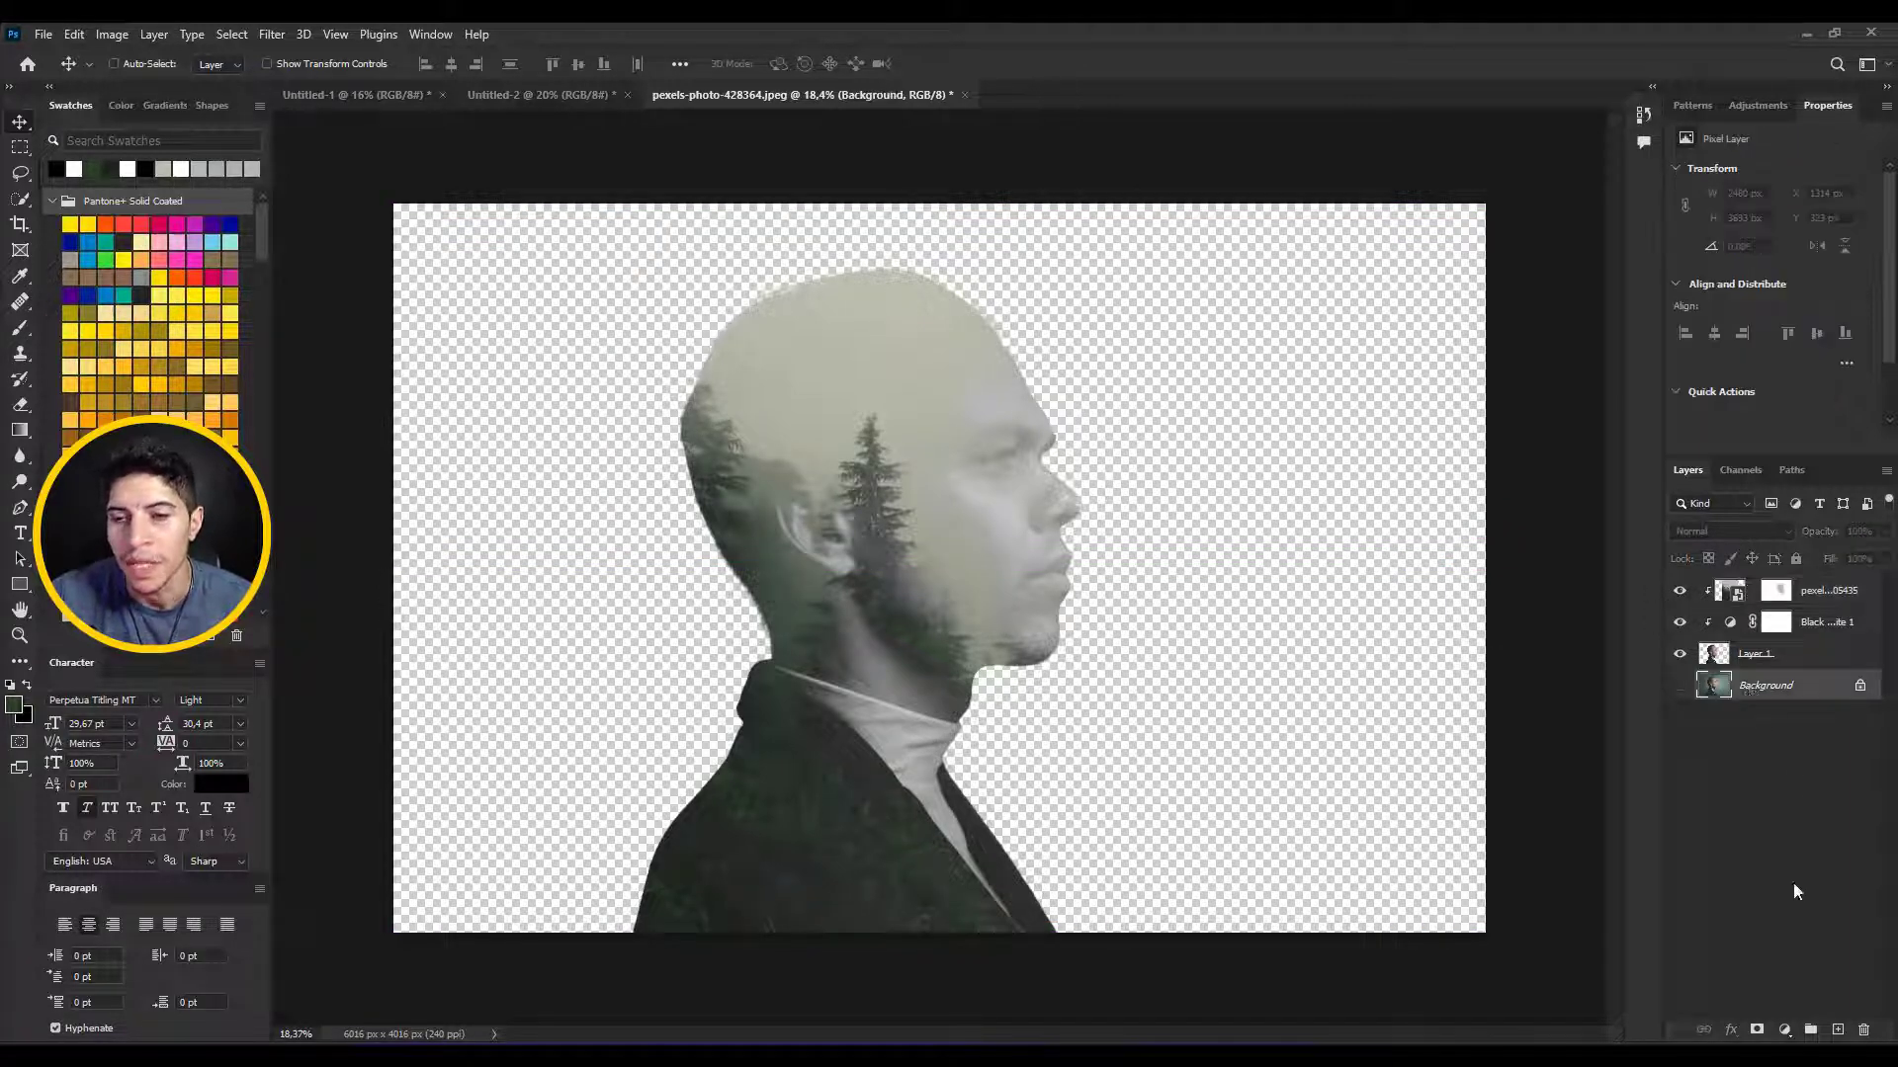
pyautogui.click(1837, 1031)
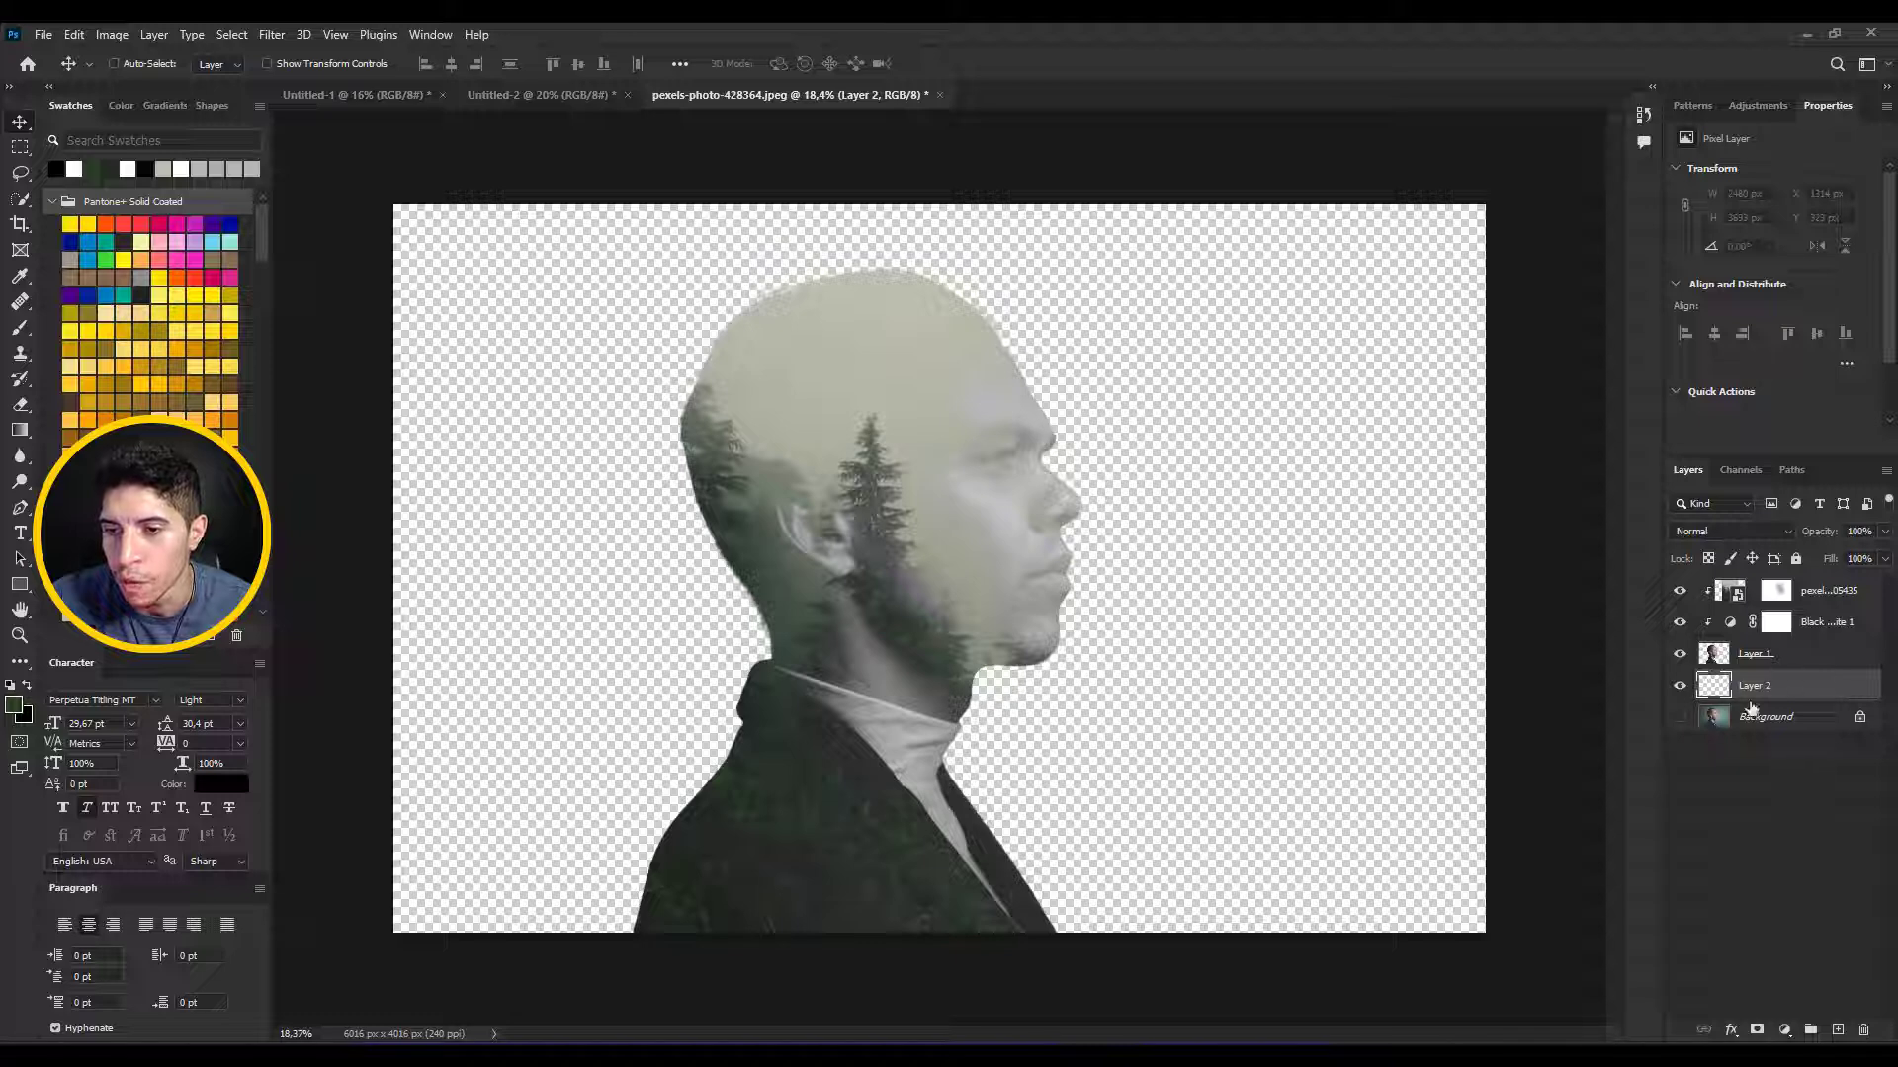
pyautogui.hotkey('ctrl', 'z')
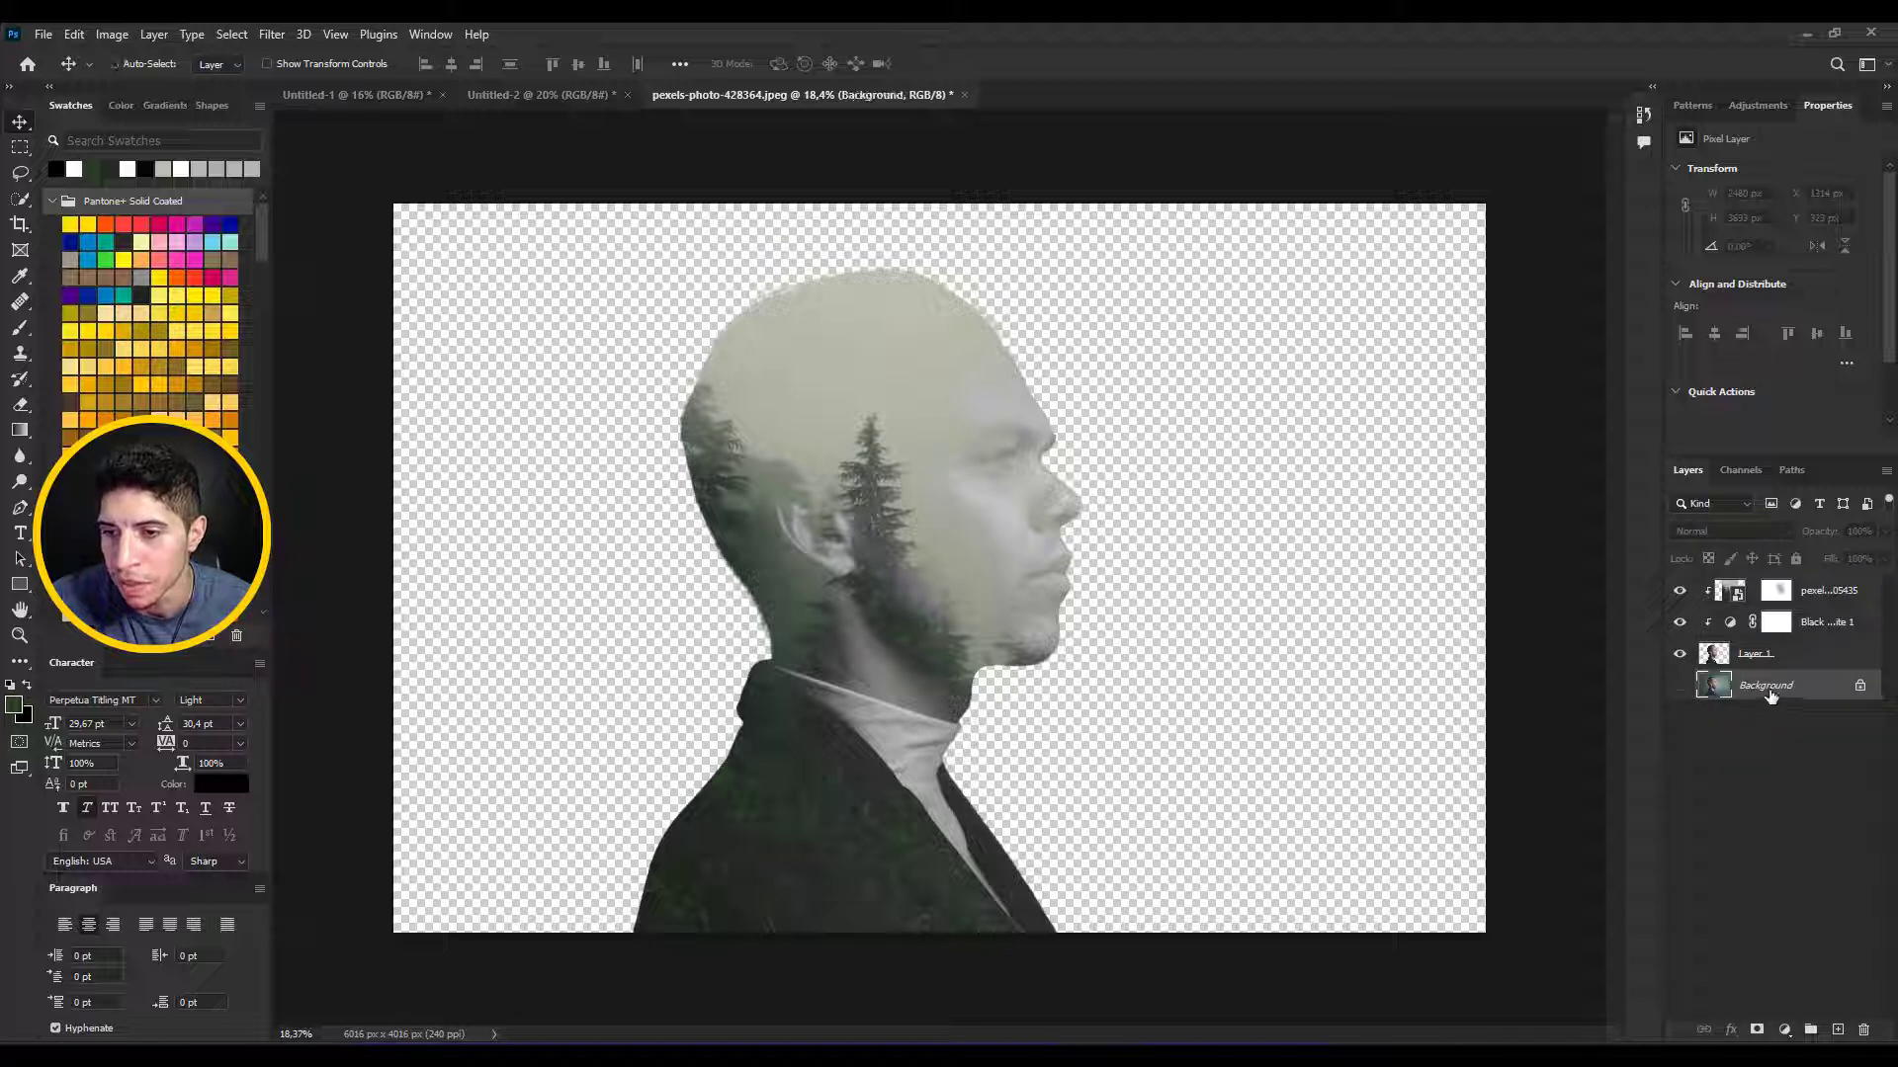
pyautogui.click(1836, 1031)
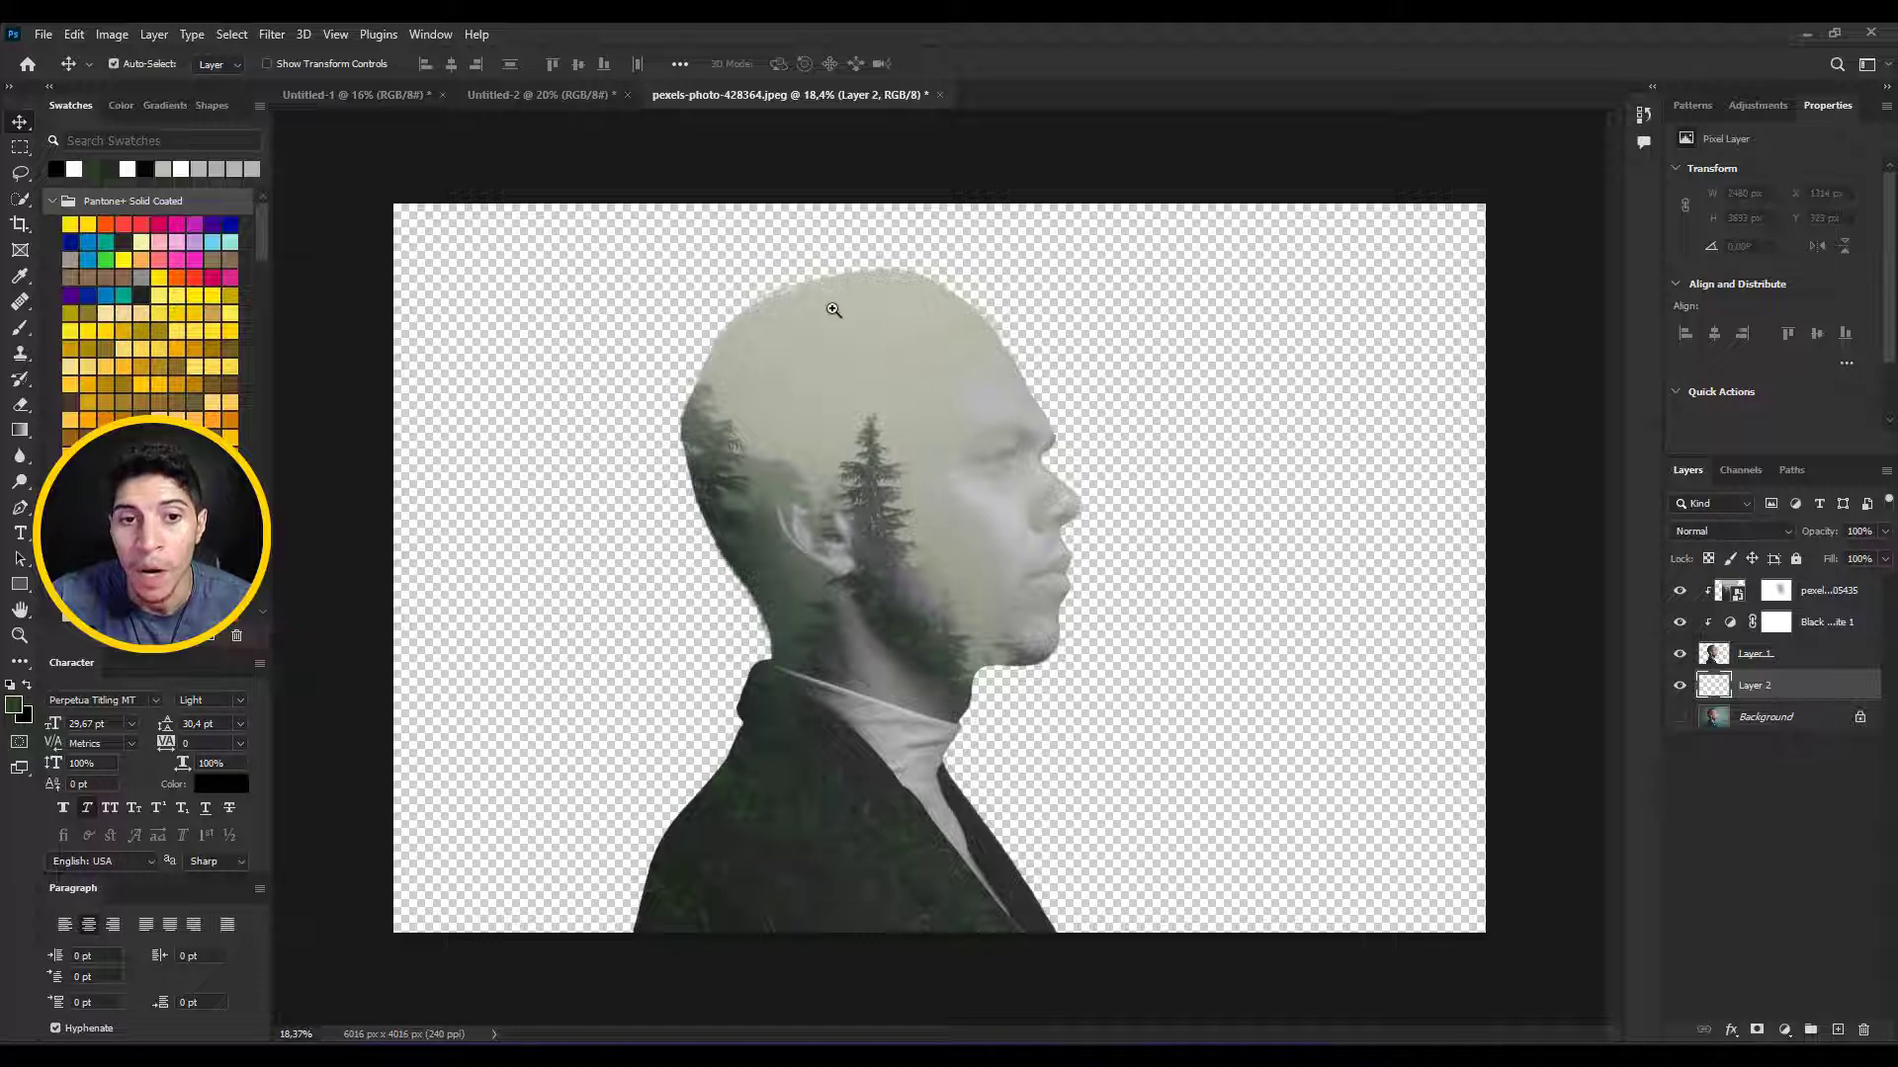
pyautogui.moveTo(831, 304); pyautogui.dragTo(904, 375)
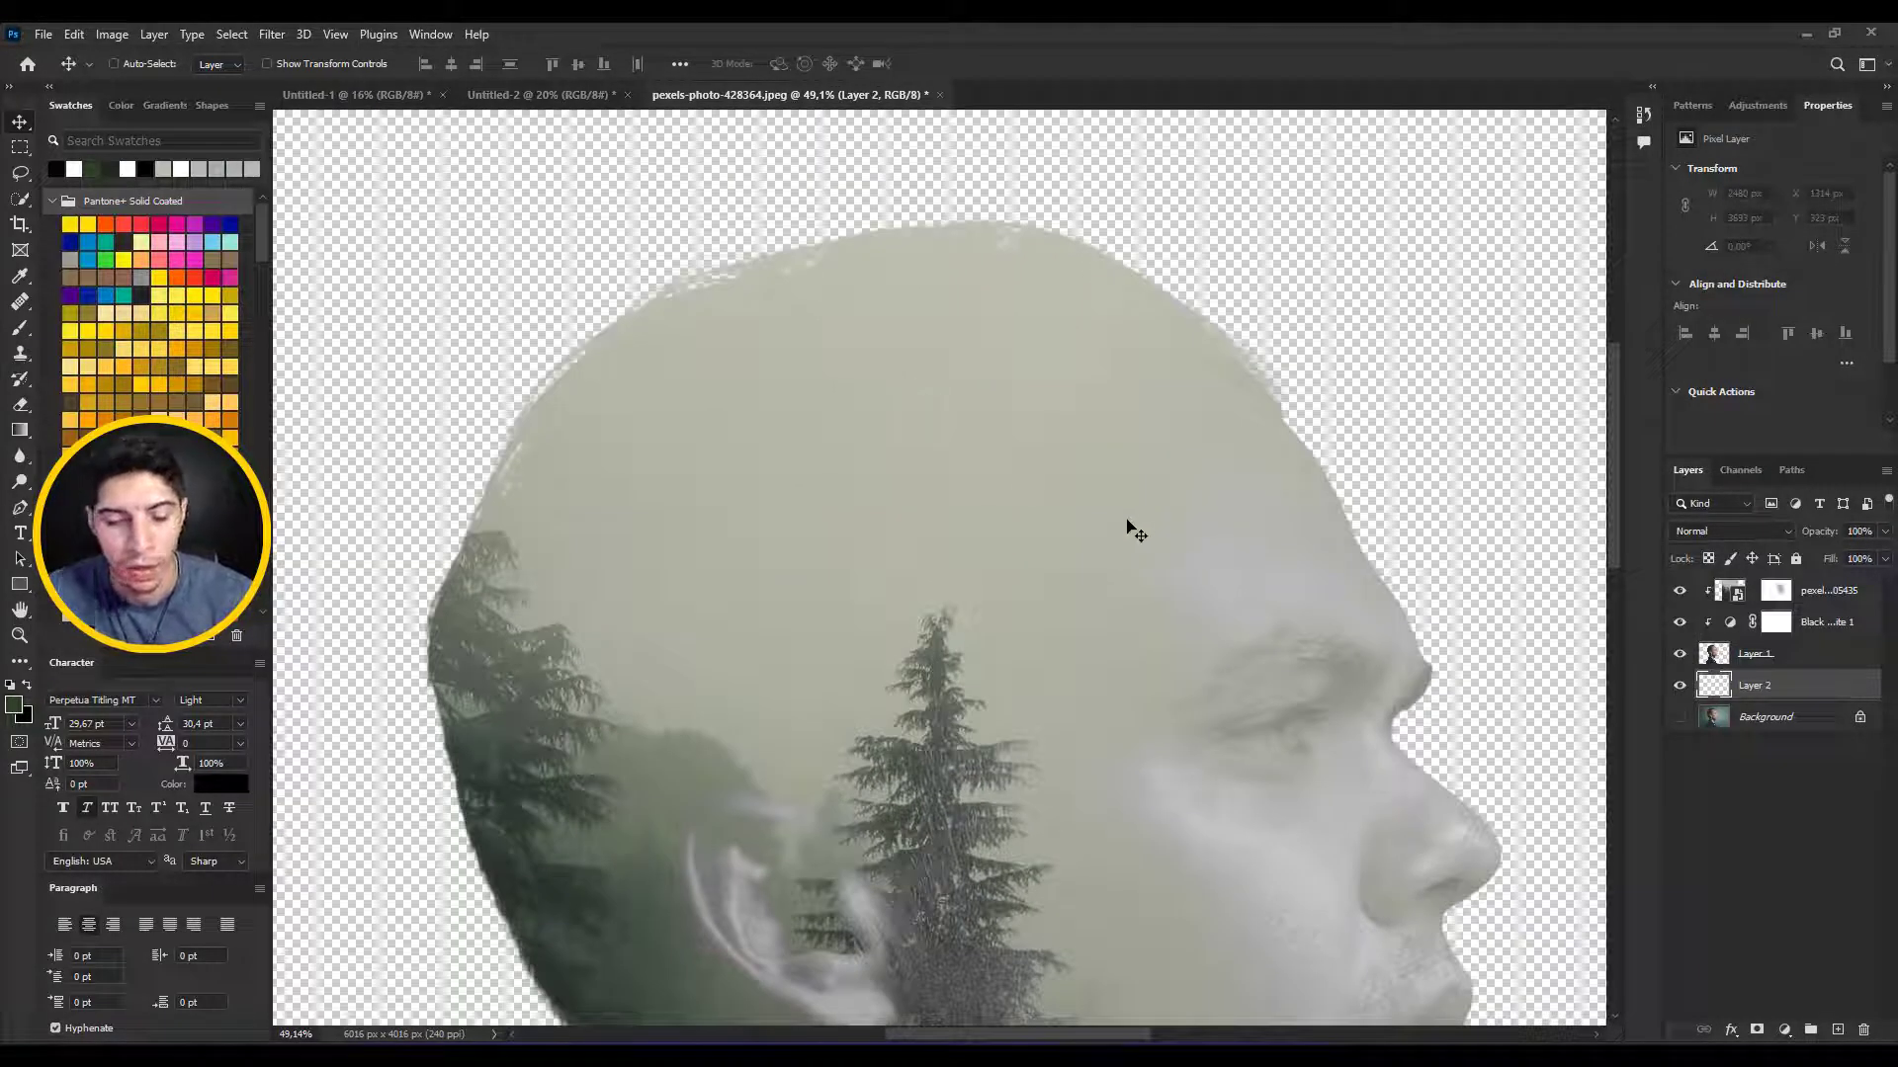
pyautogui.press('i')
pyautogui.moveTo(894, 281); pyautogui.dragTo(875, 241)
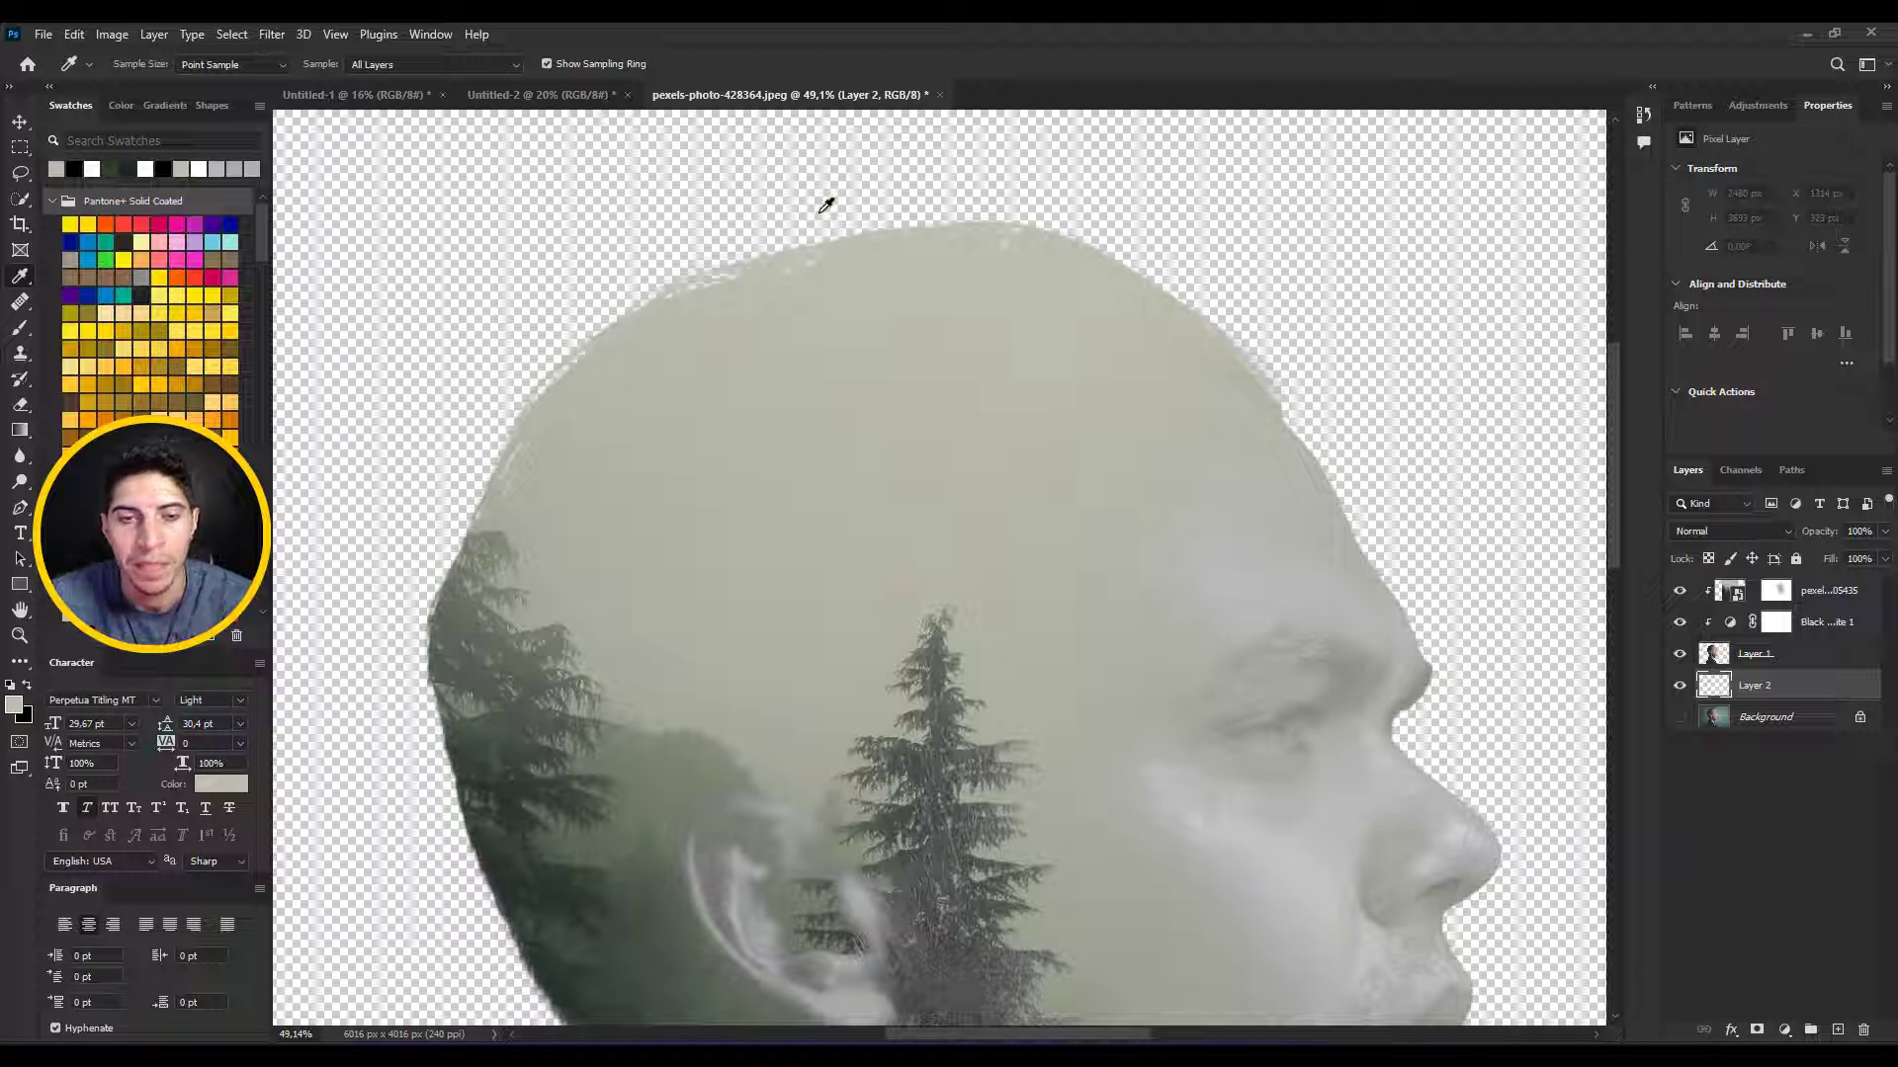
pyautogui.hotkey('alt', 'BackSpace')
pyautogui.moveTo(1072, 480); pyautogui.dragTo(1017, 472)
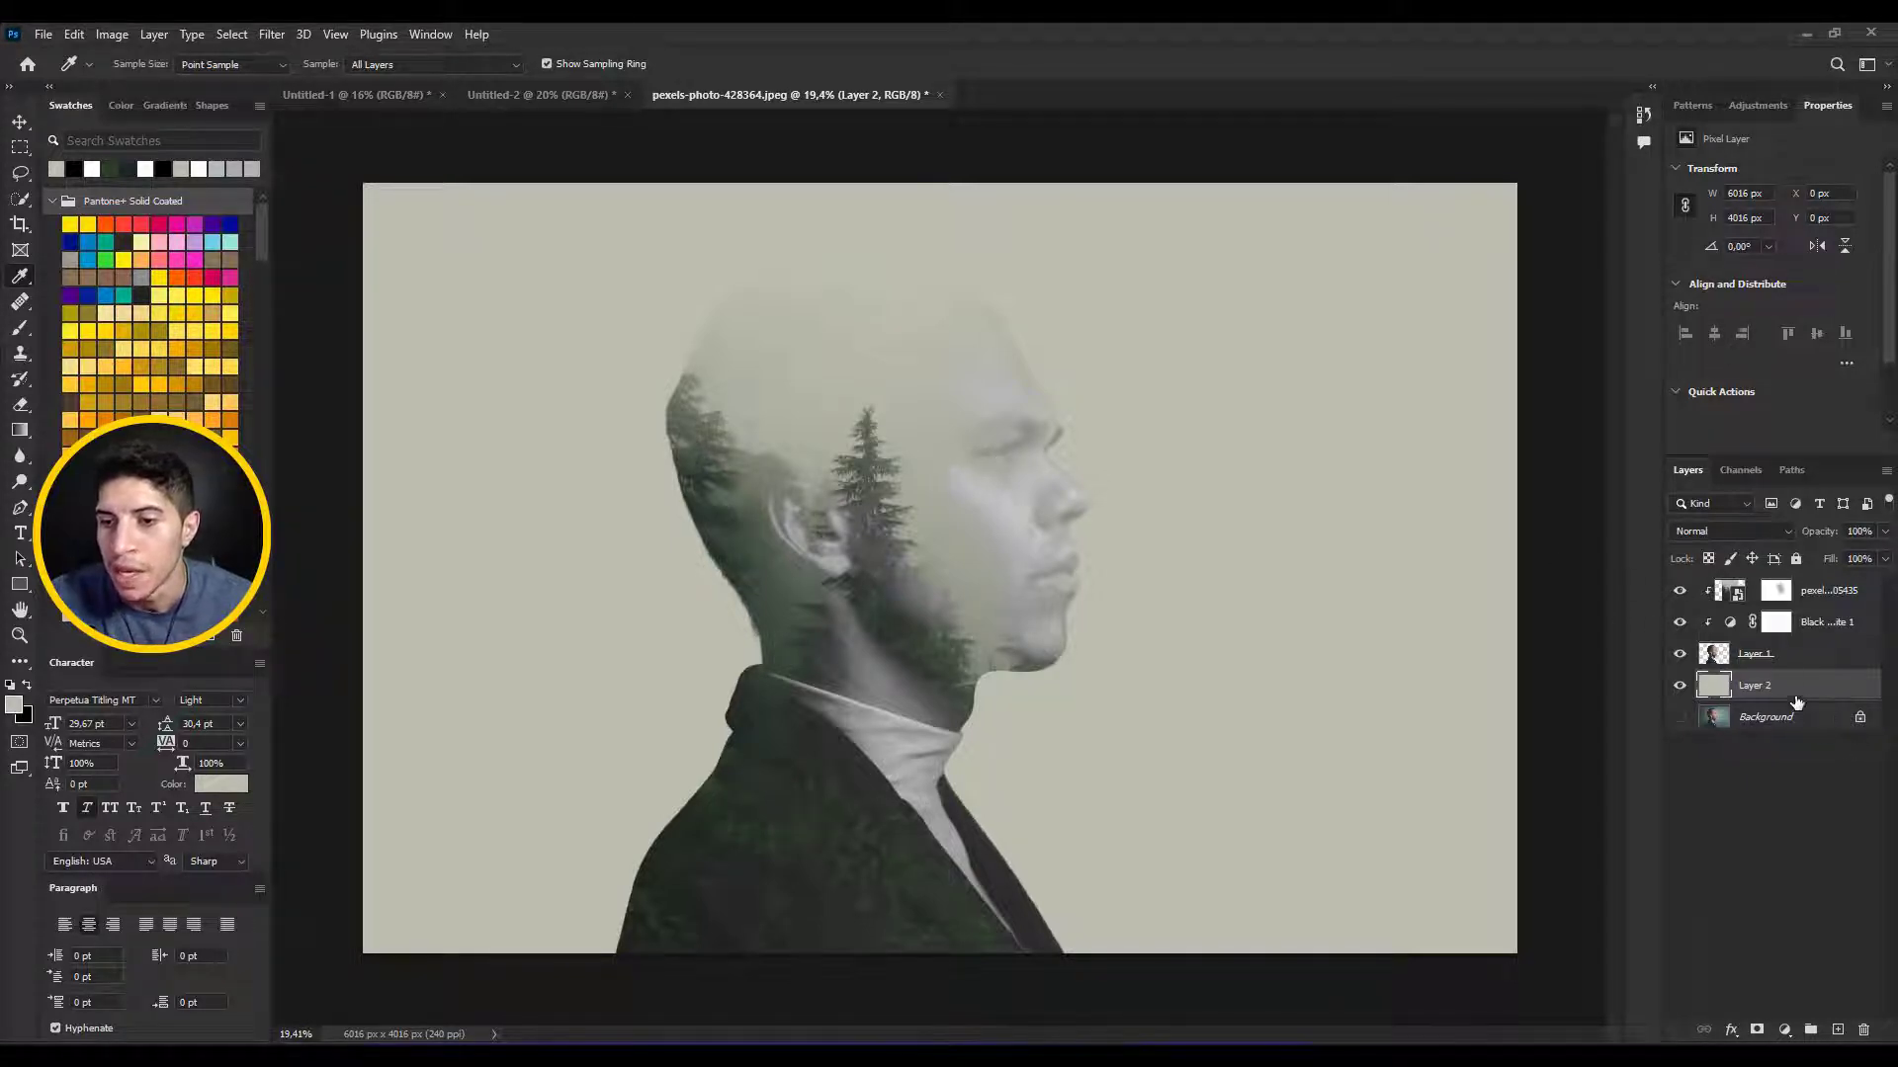
# - Move the man's cutout, the Black & White adjustment and the forest photo together to the left part of the canvas
pyautogui.click(1779, 658)
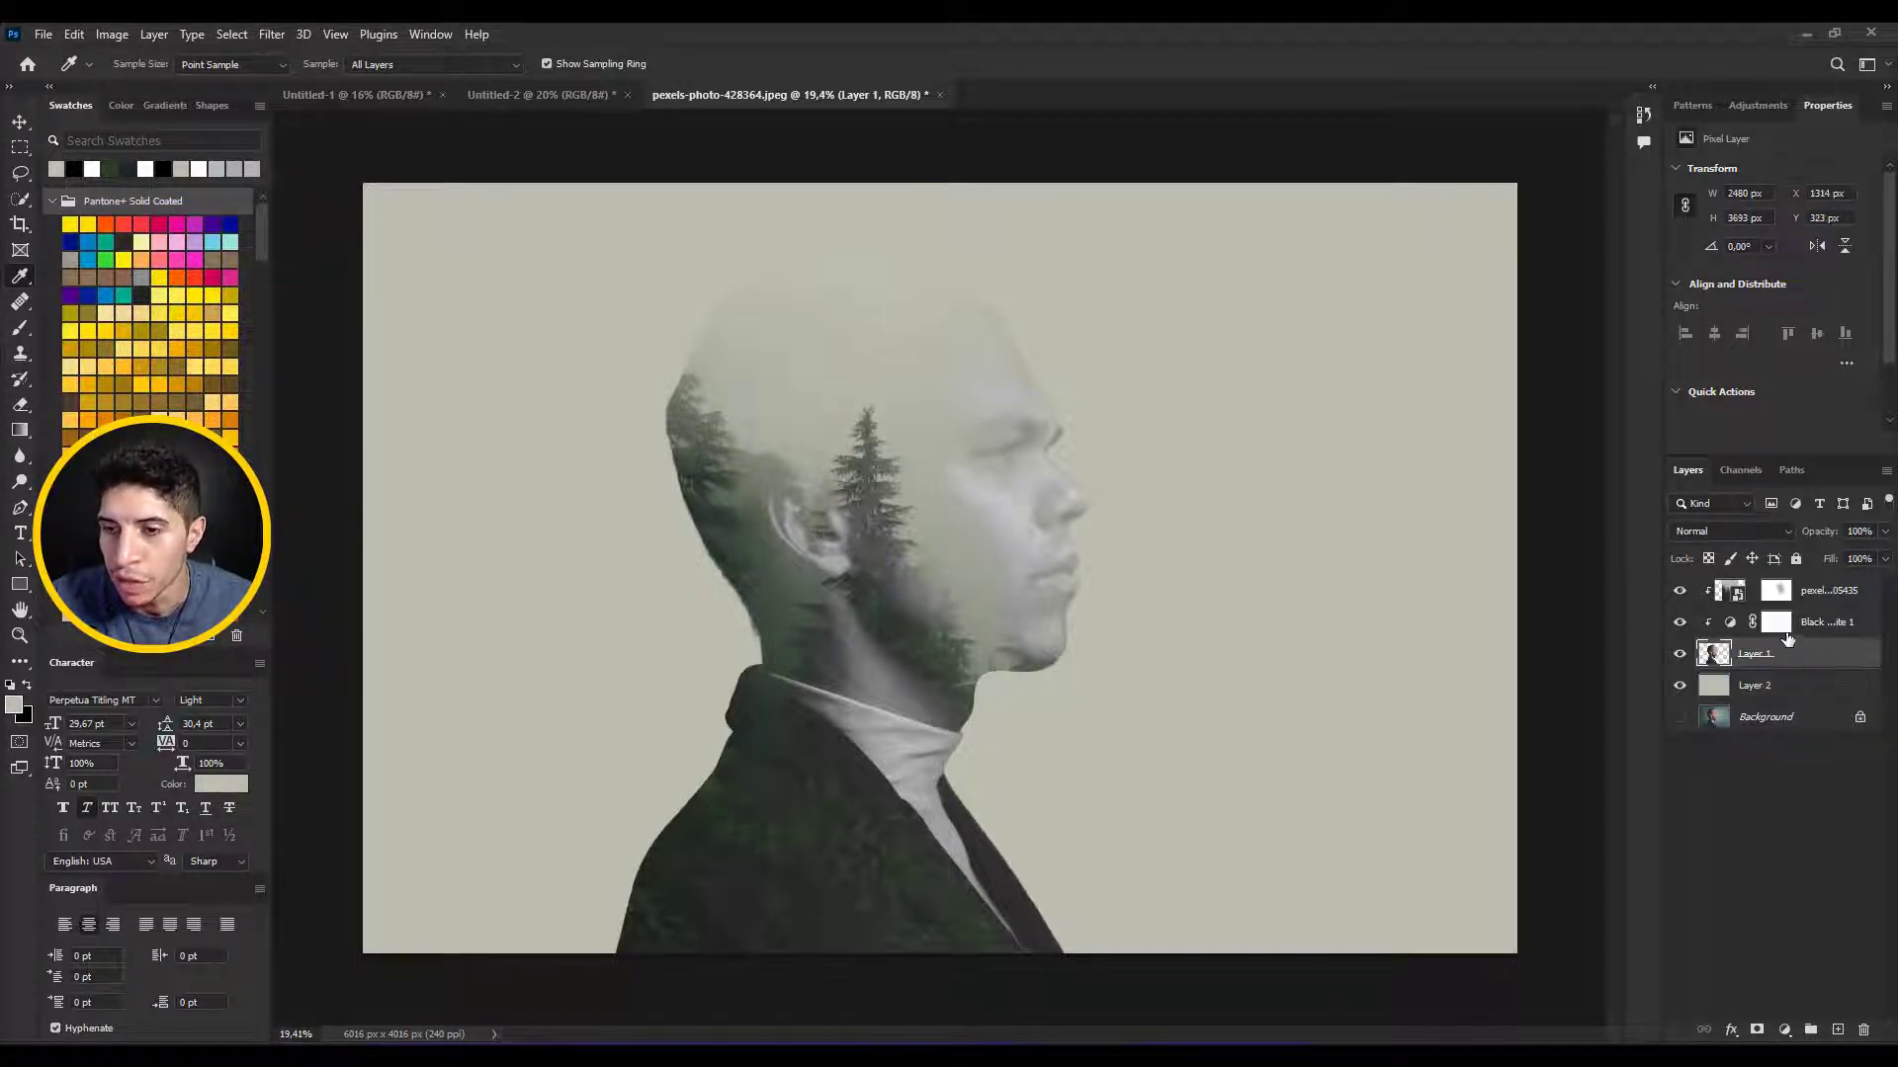
pyautogui.keyDown('shift'); pyautogui.click(1839, 600); pyautogui.keyUp('shift')
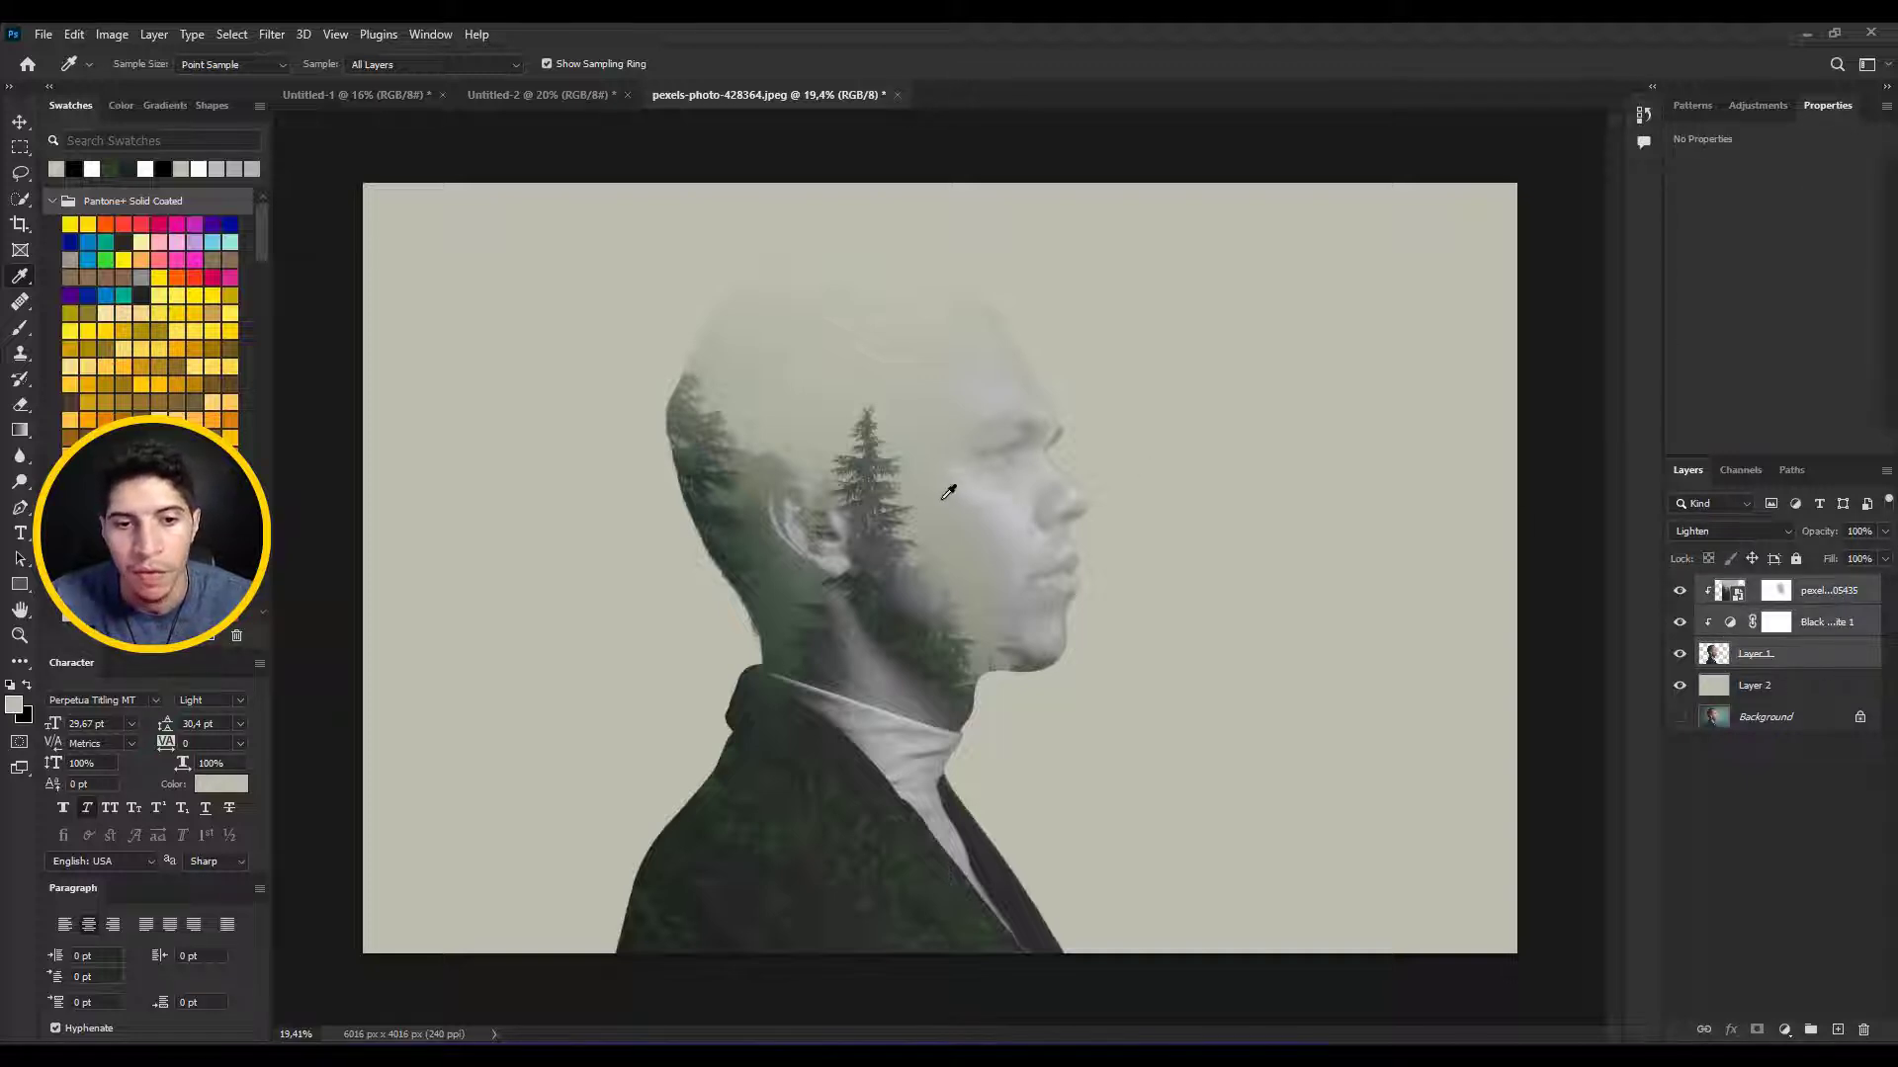
pyautogui.press('v')
pyautogui.moveTo(1071, 528); pyautogui.dragTo(837, 494)
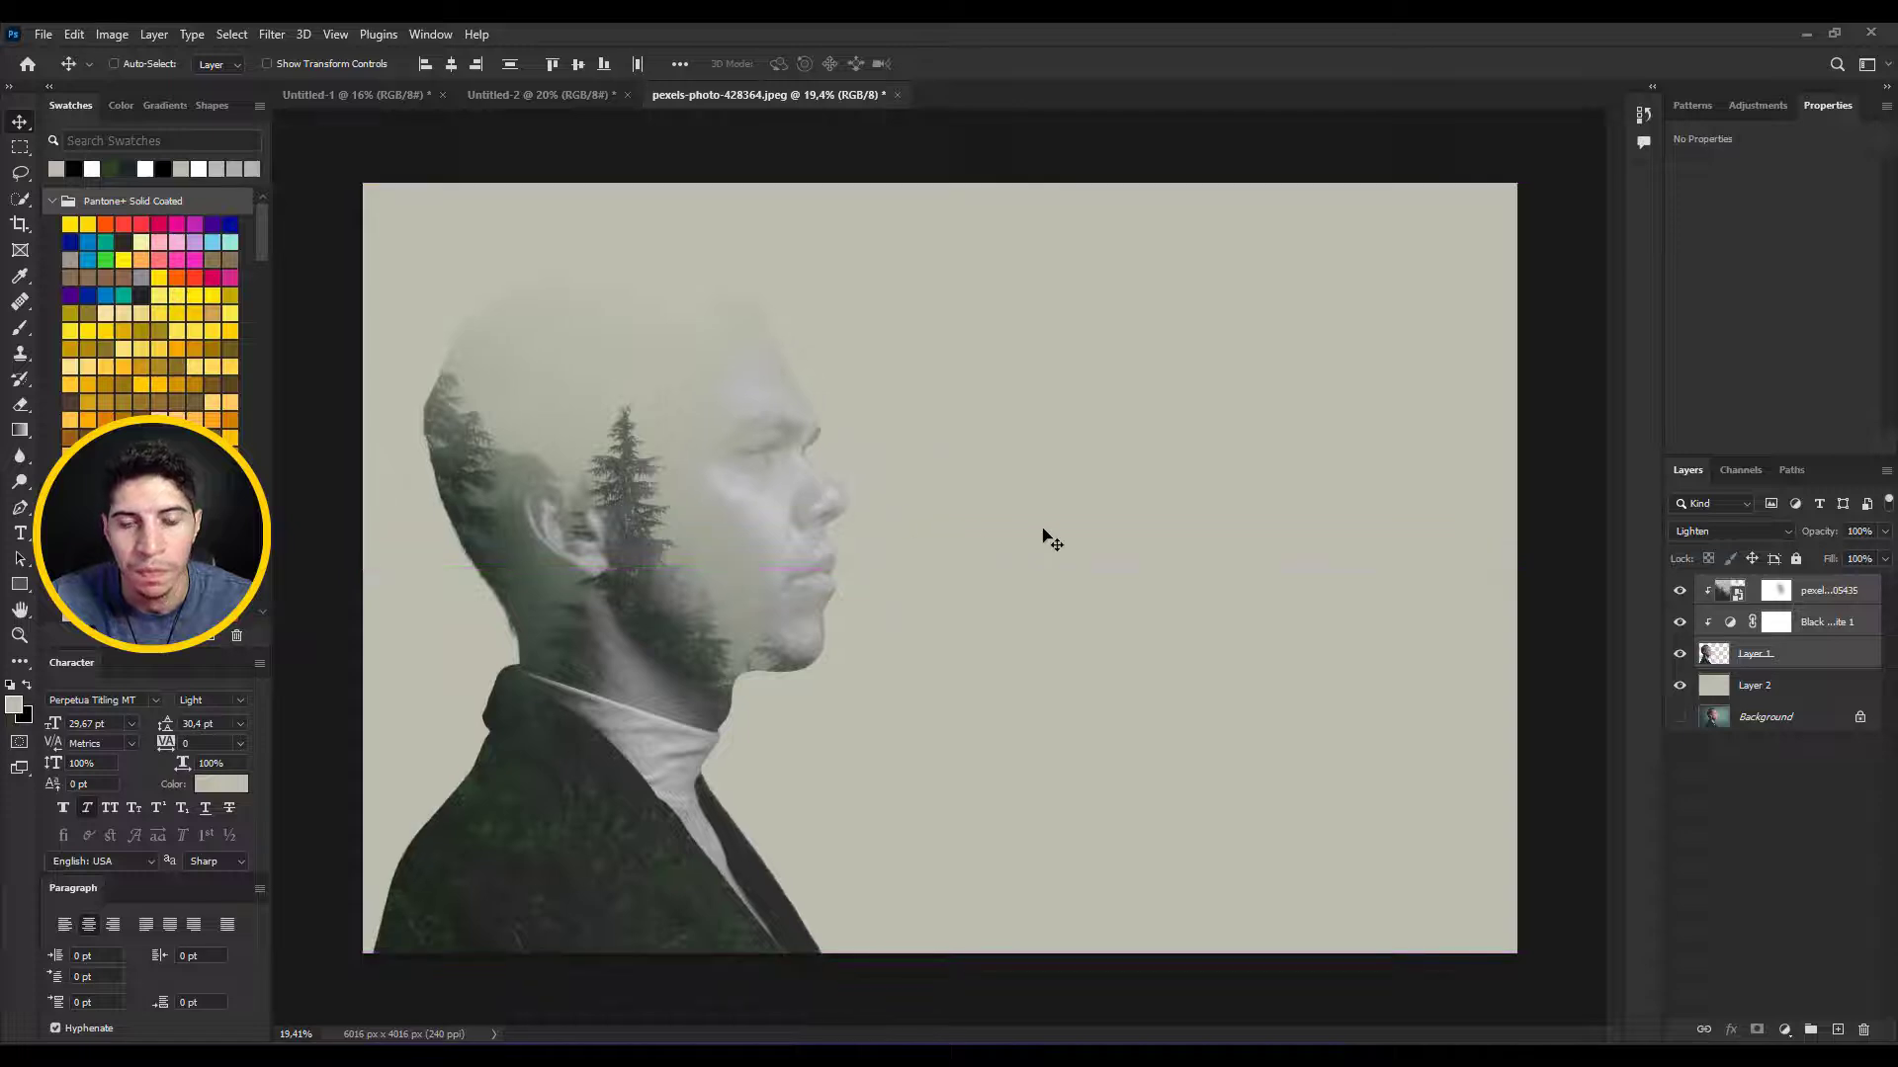
# - Move the man's cutout, the Black & White adjustment and the forest photo together until the cutout sits flush with the canvas's left edge
pyautogui.click(1781, 597)
pyautogui.moveTo(730, 419); pyautogui.dragTo(815, 532)
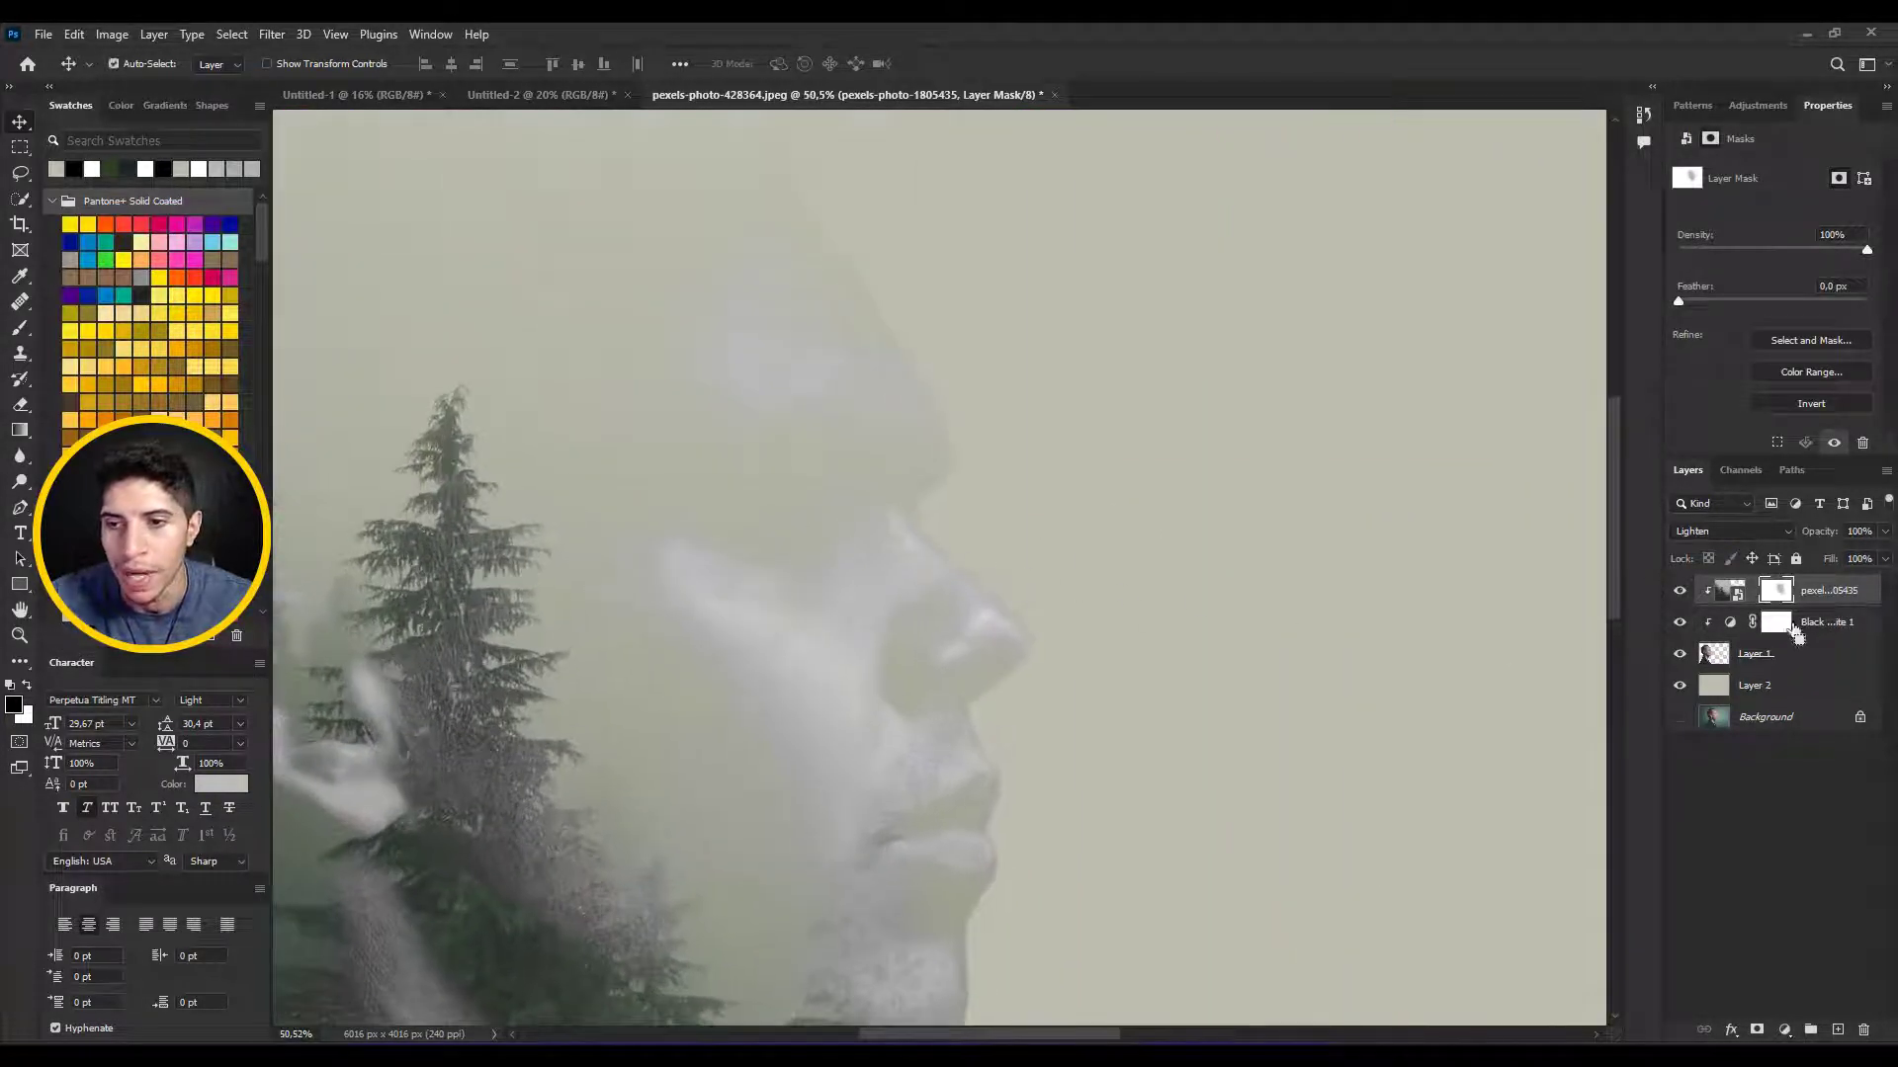
pyautogui.click(1756, 595)
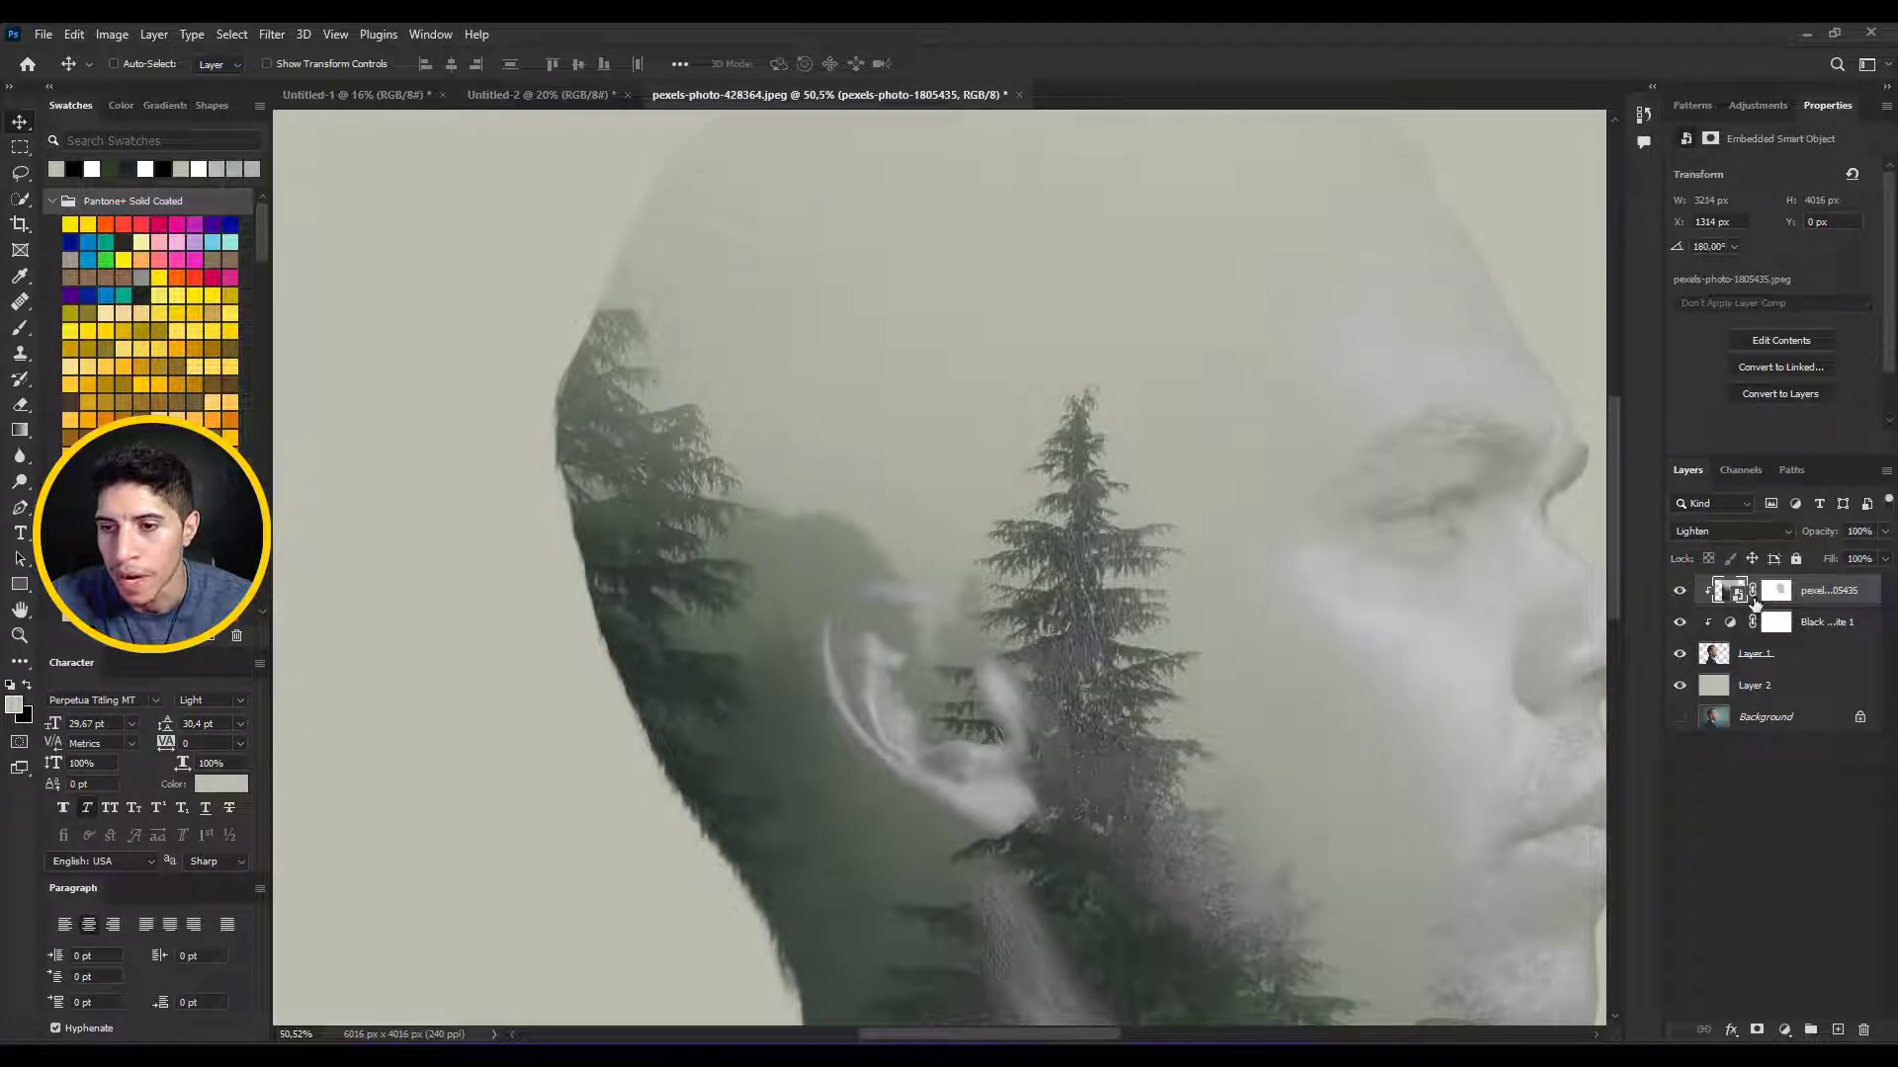
pyautogui.moveTo(1291, 599); pyautogui.dragTo(1232, 574)
pyautogui.keyDown('shift'); pyautogui.click(1801, 656); pyautogui.keyUp('shift')
pyautogui.moveTo(1110, 559); pyautogui.dragTo(927, 555)
pyautogui.moveTo(811, 463); pyautogui.dragTo(902, 583)
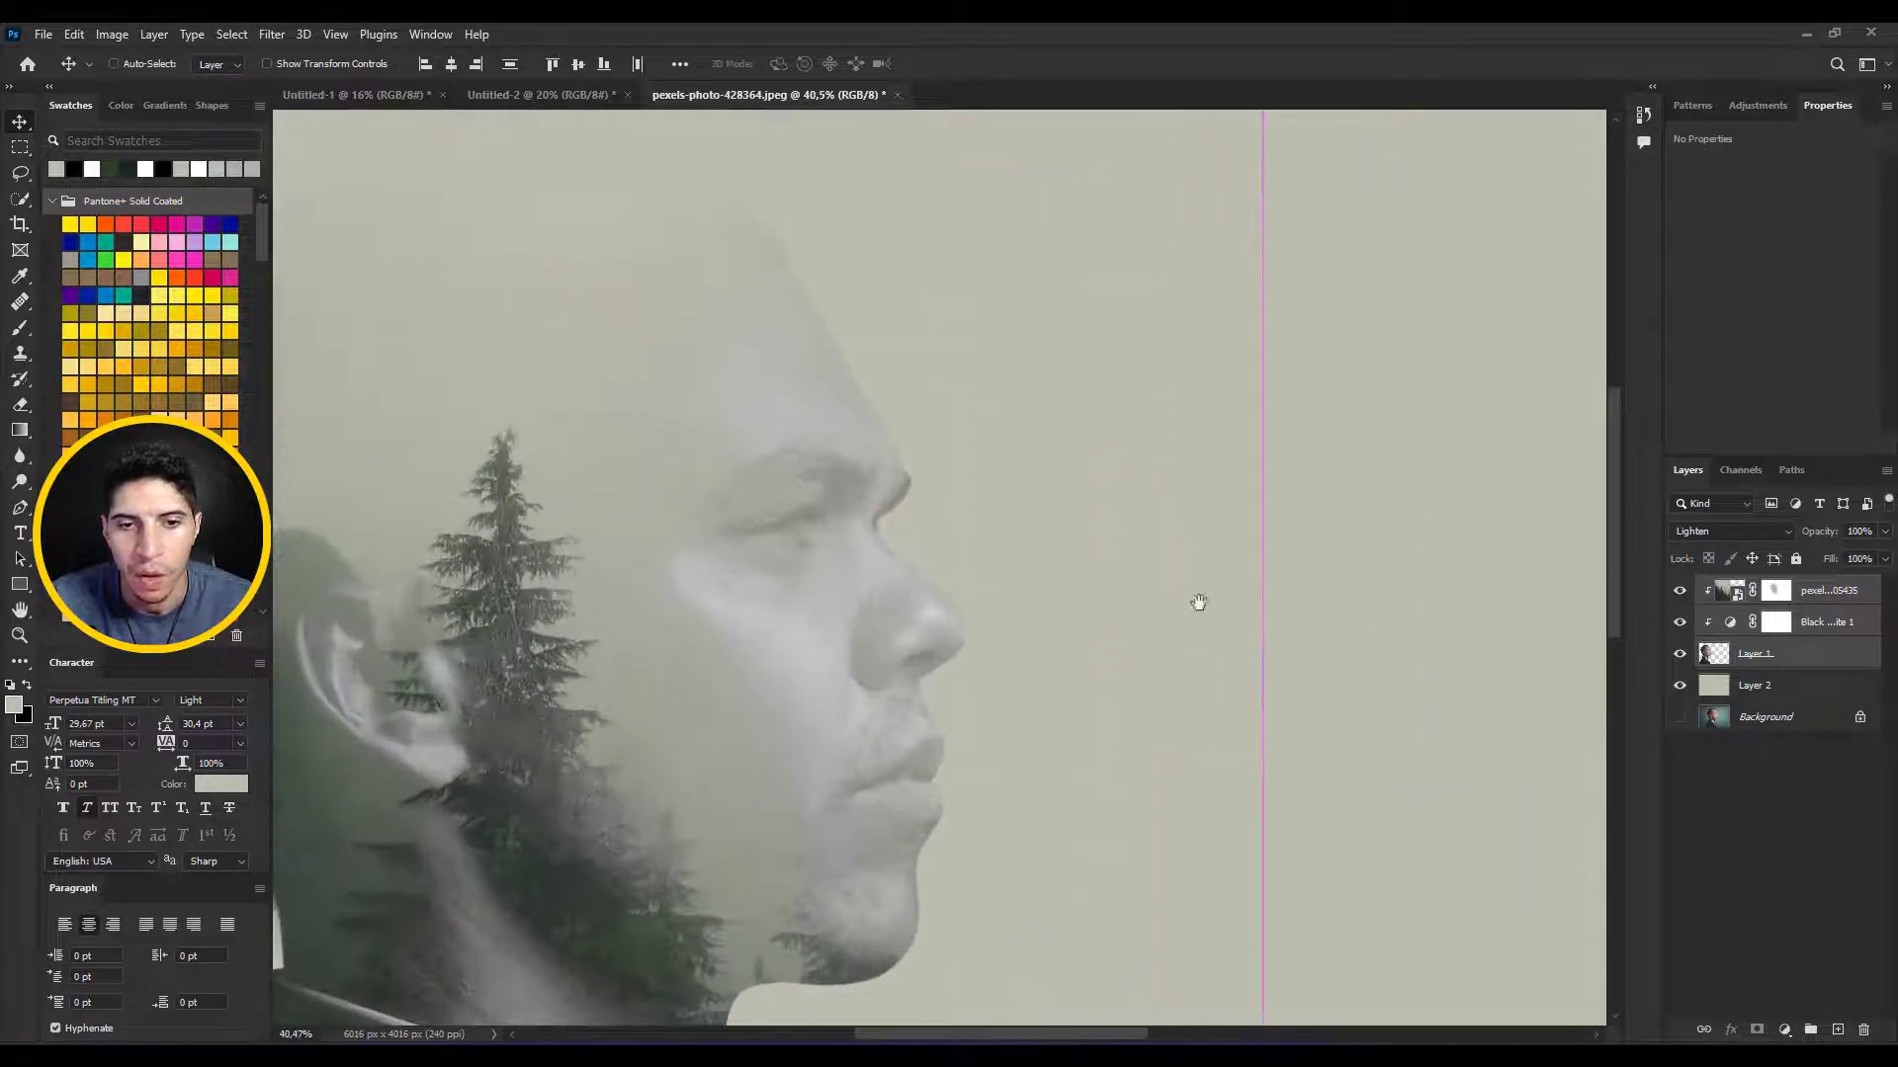
# - Paint black on the forest photo's mask over the eye with a 300 px brush at 20% opacity to reveal it
pyautogui.click(1776, 593)
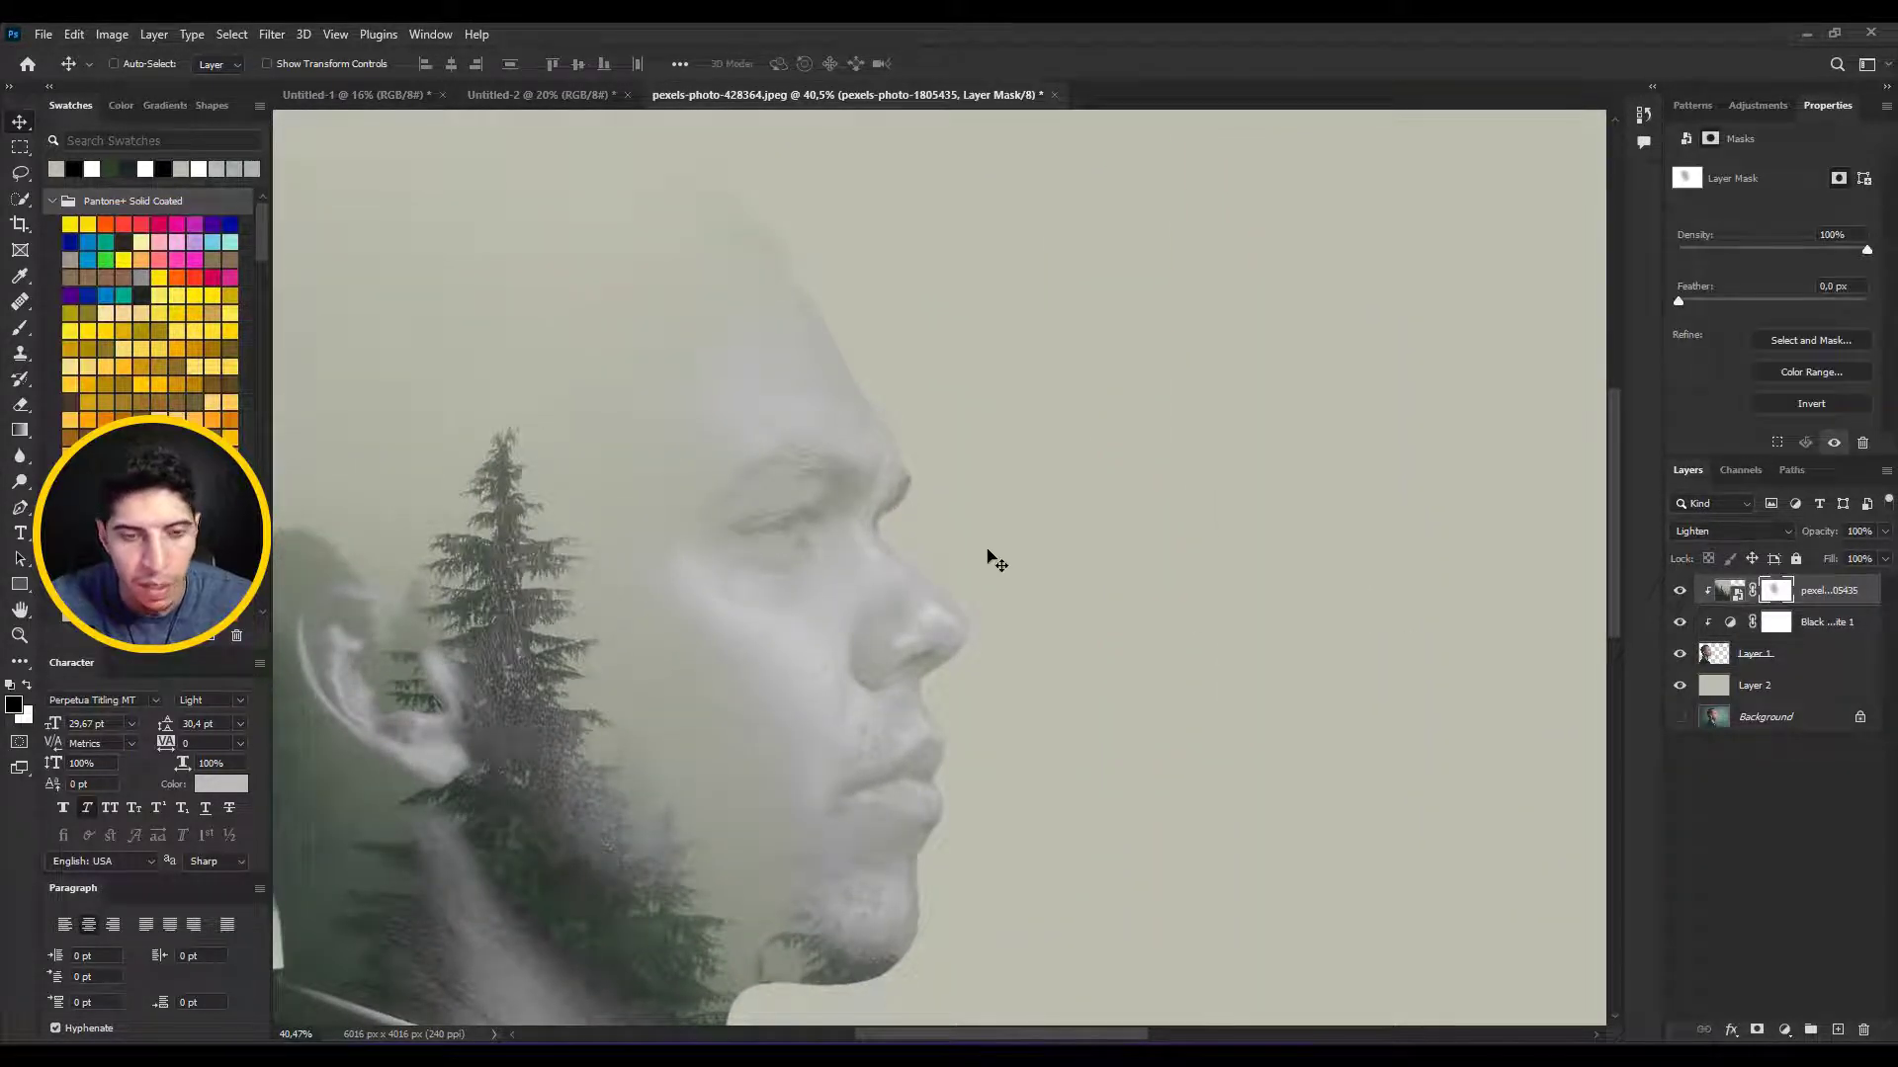
pyautogui.press('b')
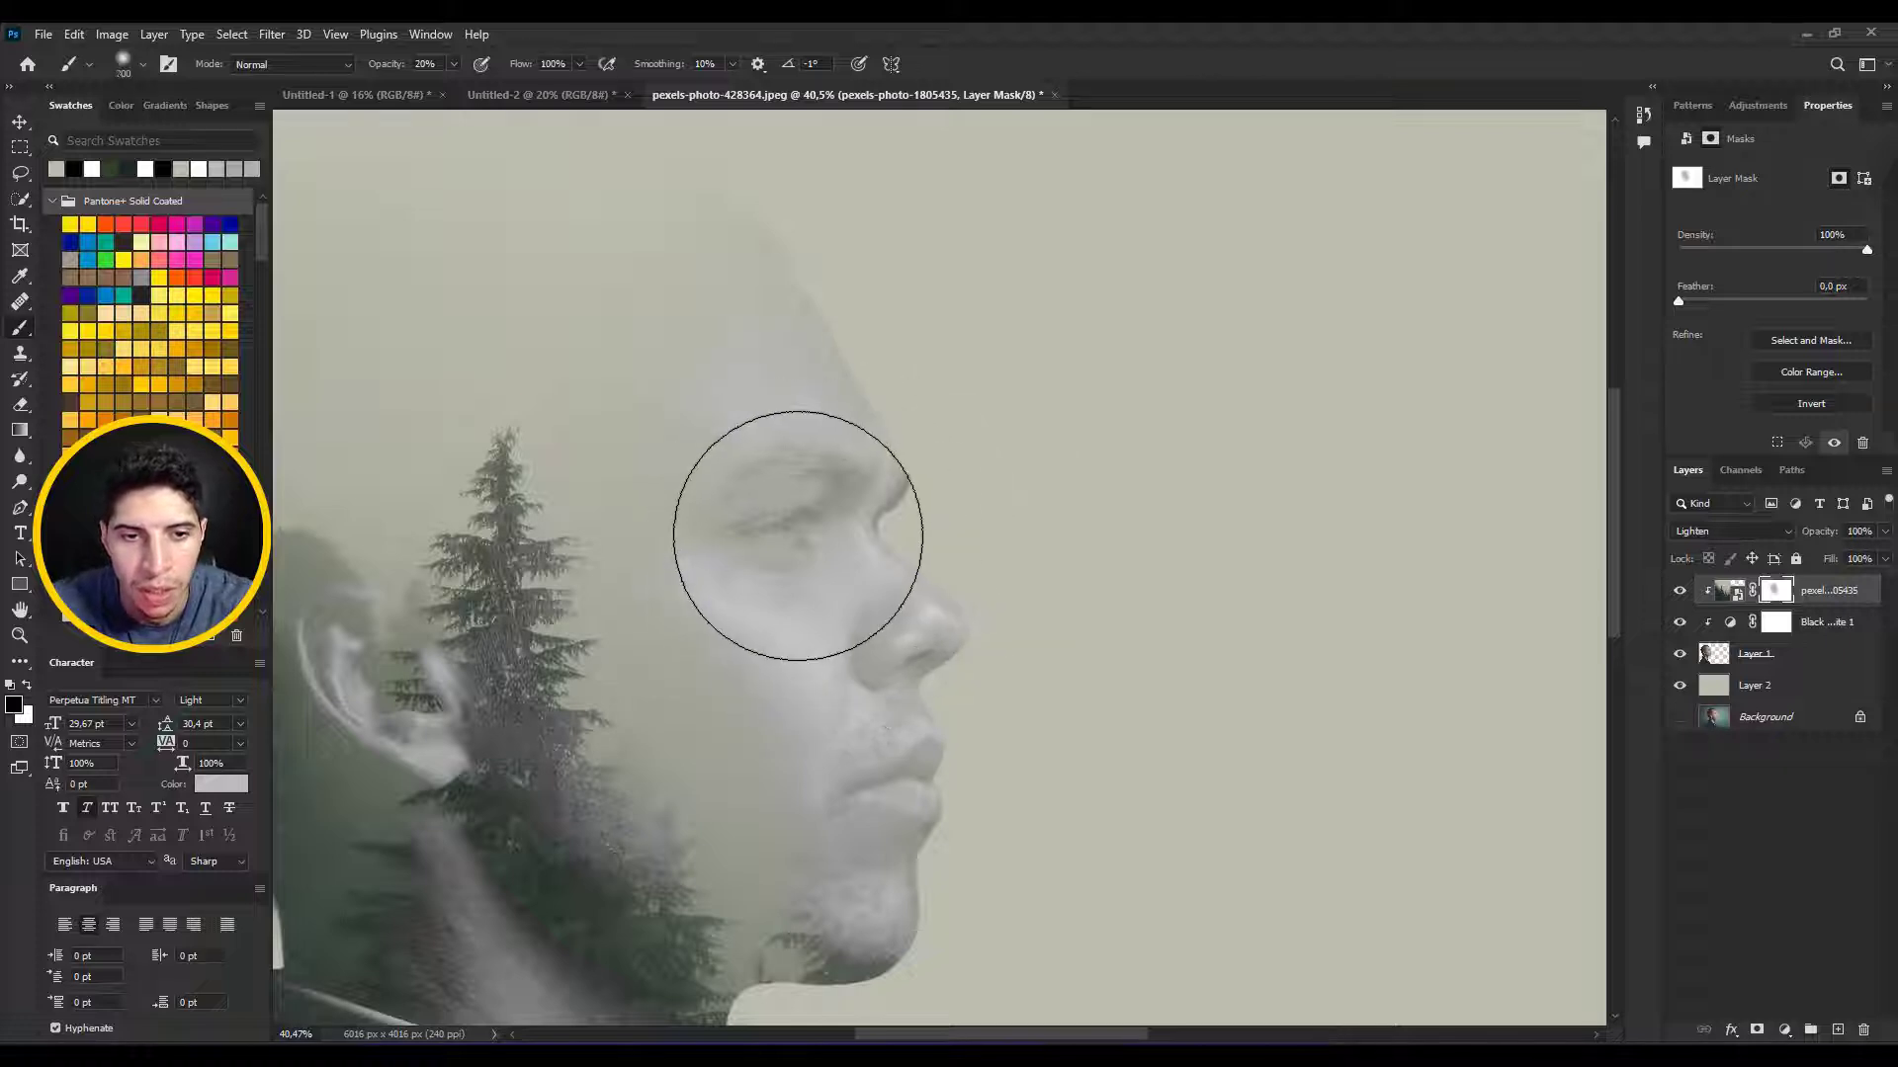
pyautogui.press('[')
pyautogui.press('[')
pyautogui.press('[')
pyautogui.press('[')
pyautogui.press('[')
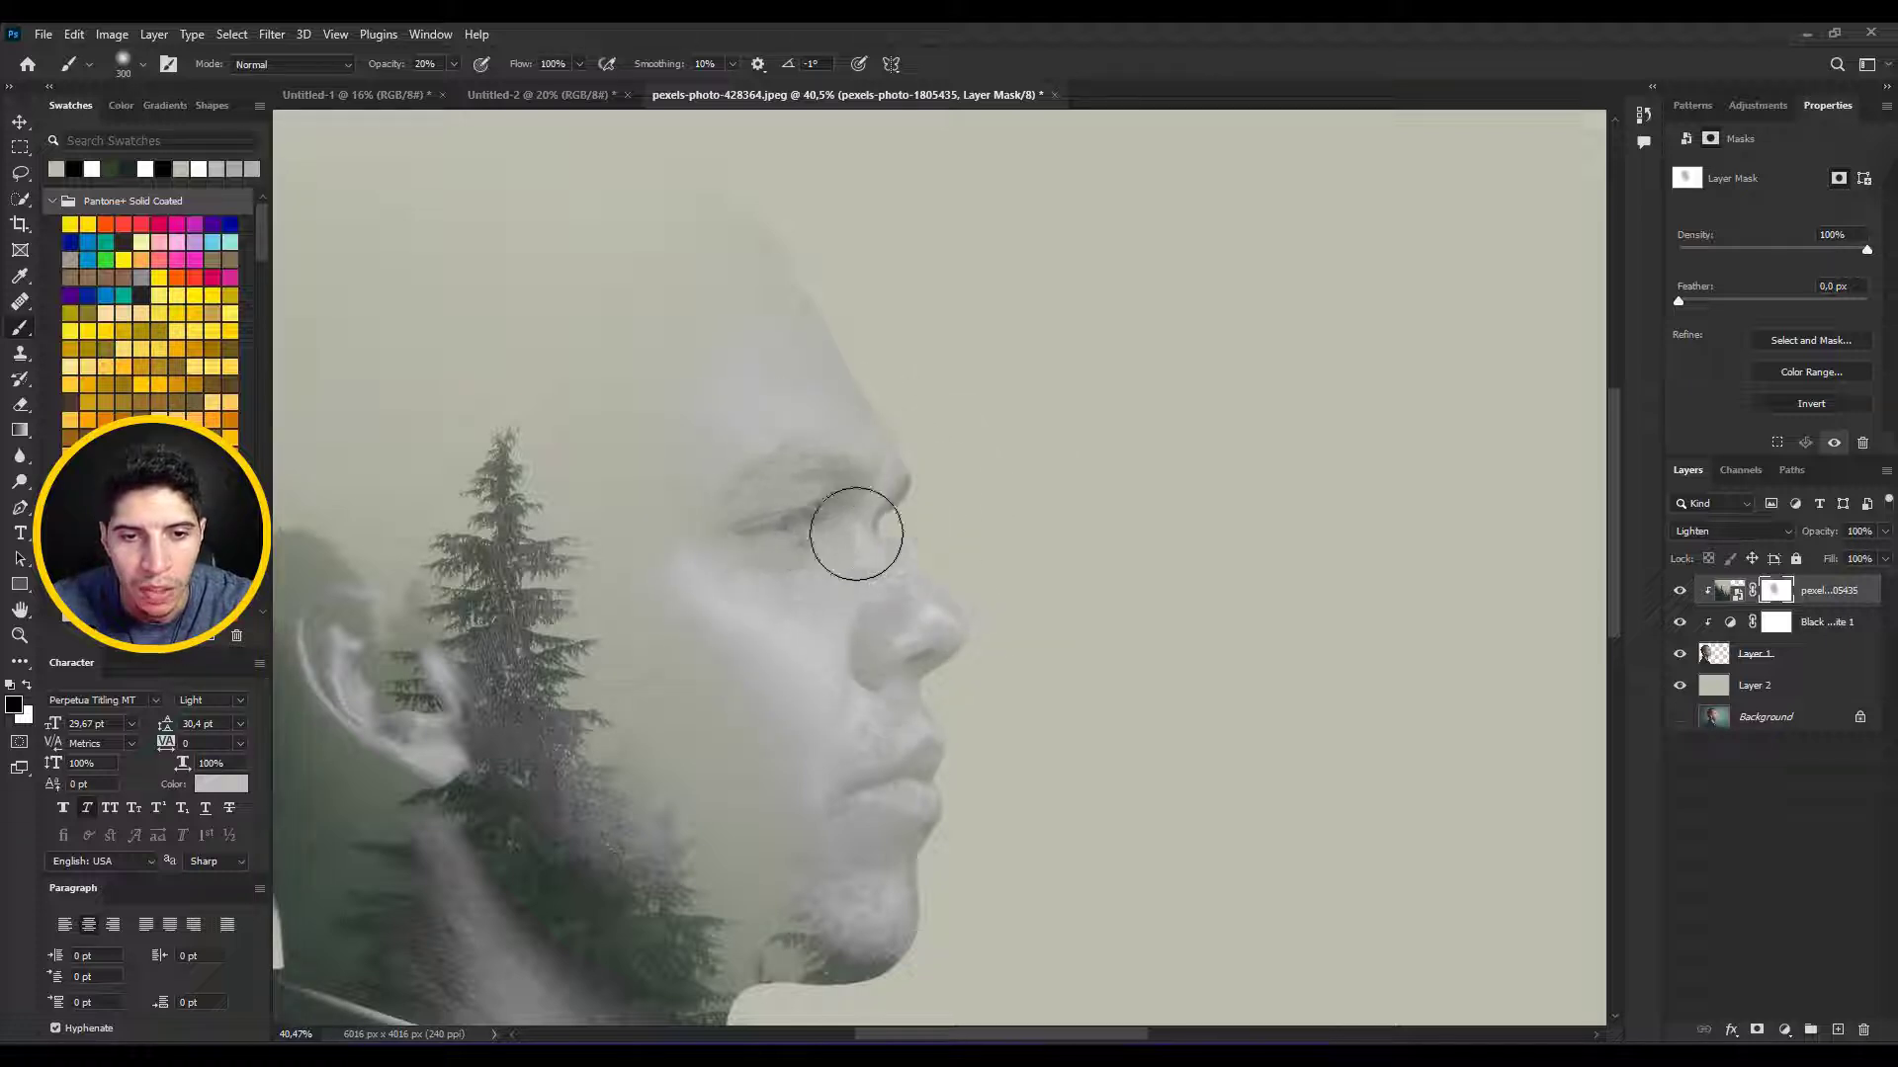
pyautogui.moveTo(856, 534); pyautogui.dragTo(762, 541)
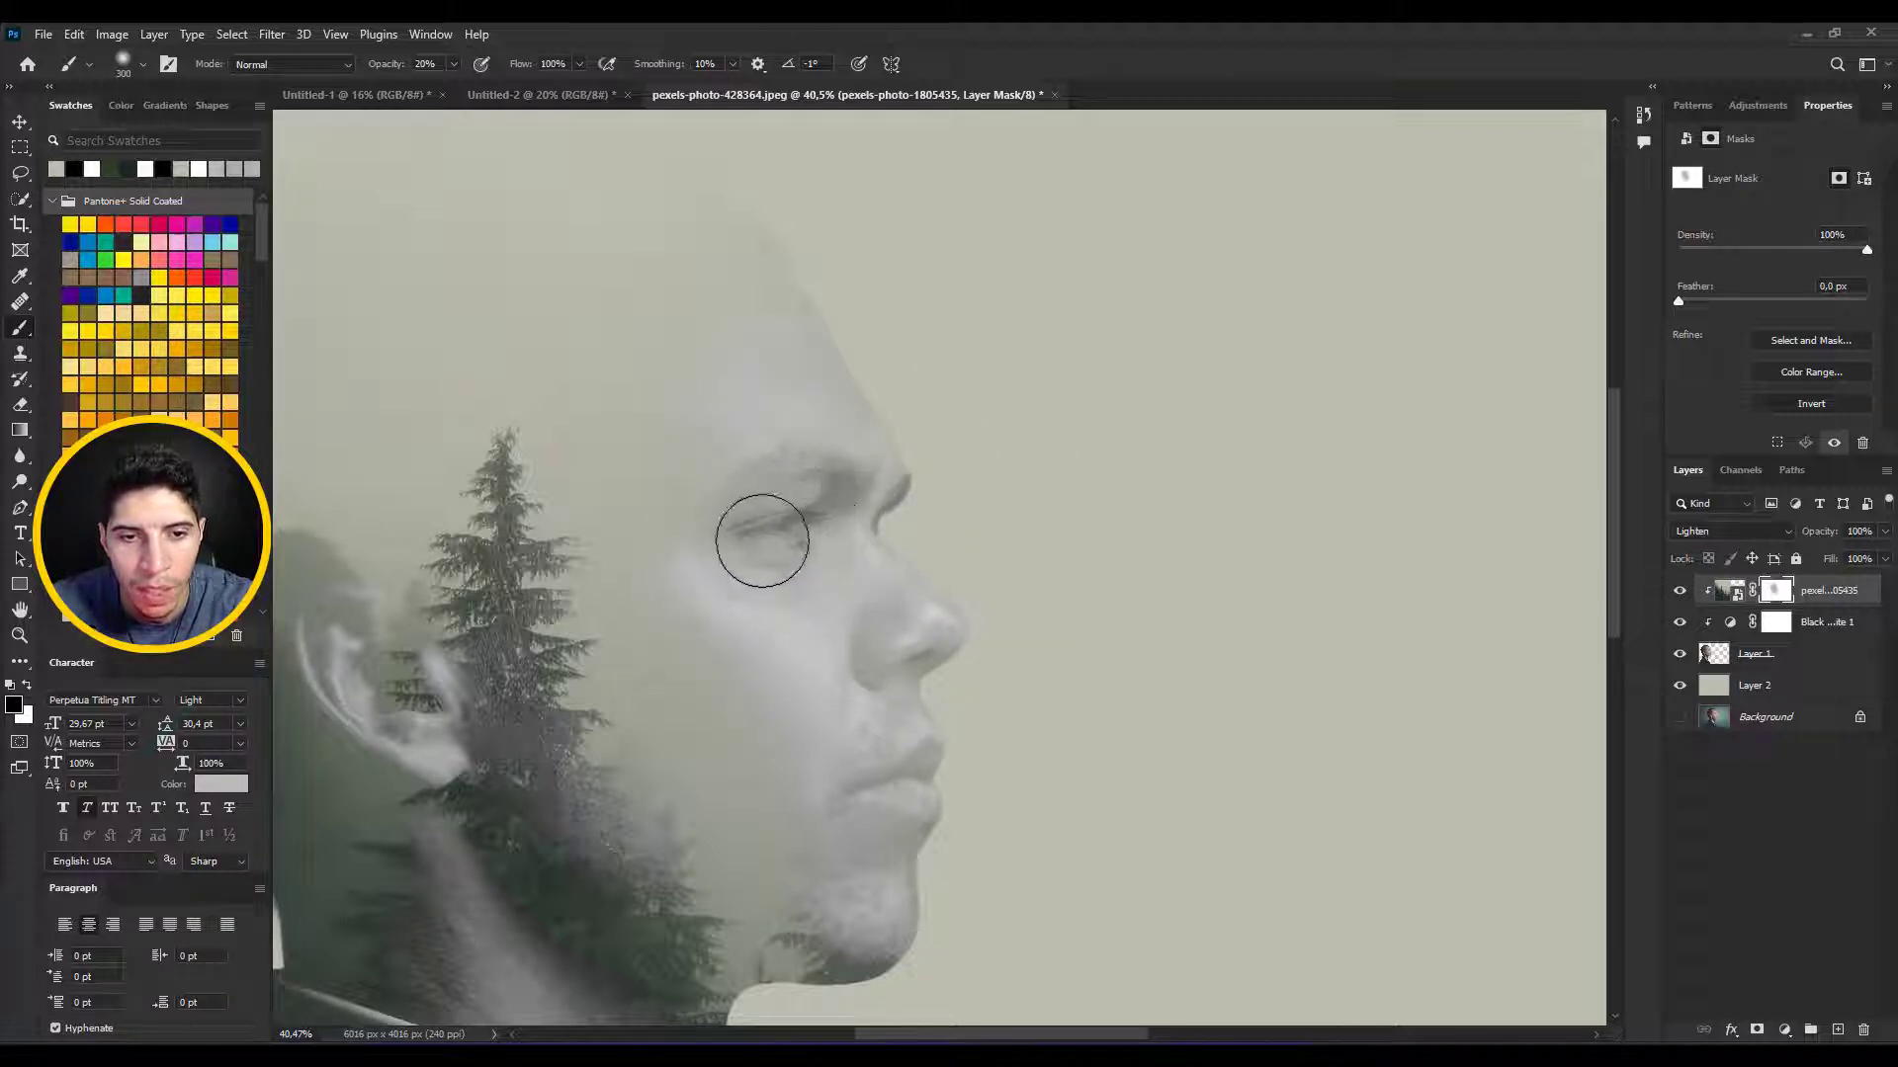
# - Reveal more of the nose, mouth, forehead and cheek on the forest mask, enlarging the black brush to 500 and 700 px
pyautogui.press(']')
pyautogui.press(']')
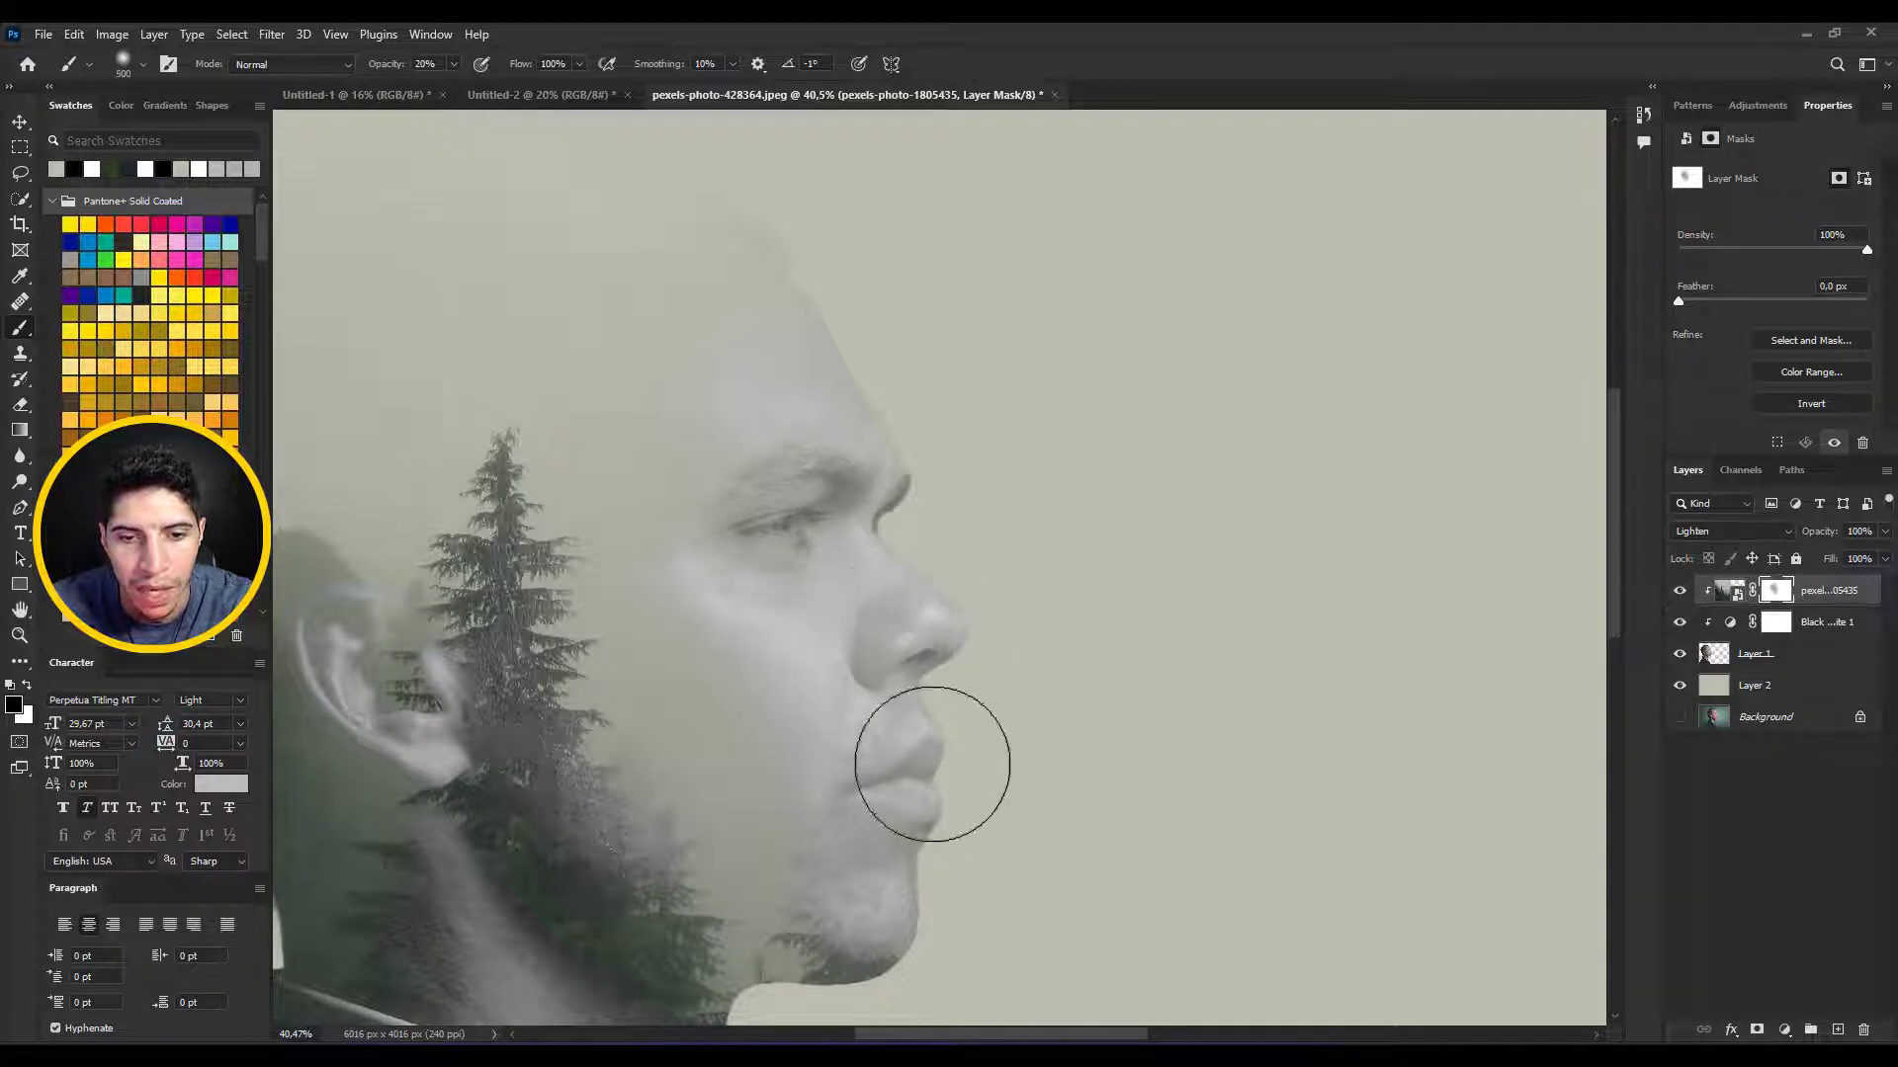
pyautogui.press(']')
pyautogui.press(']')
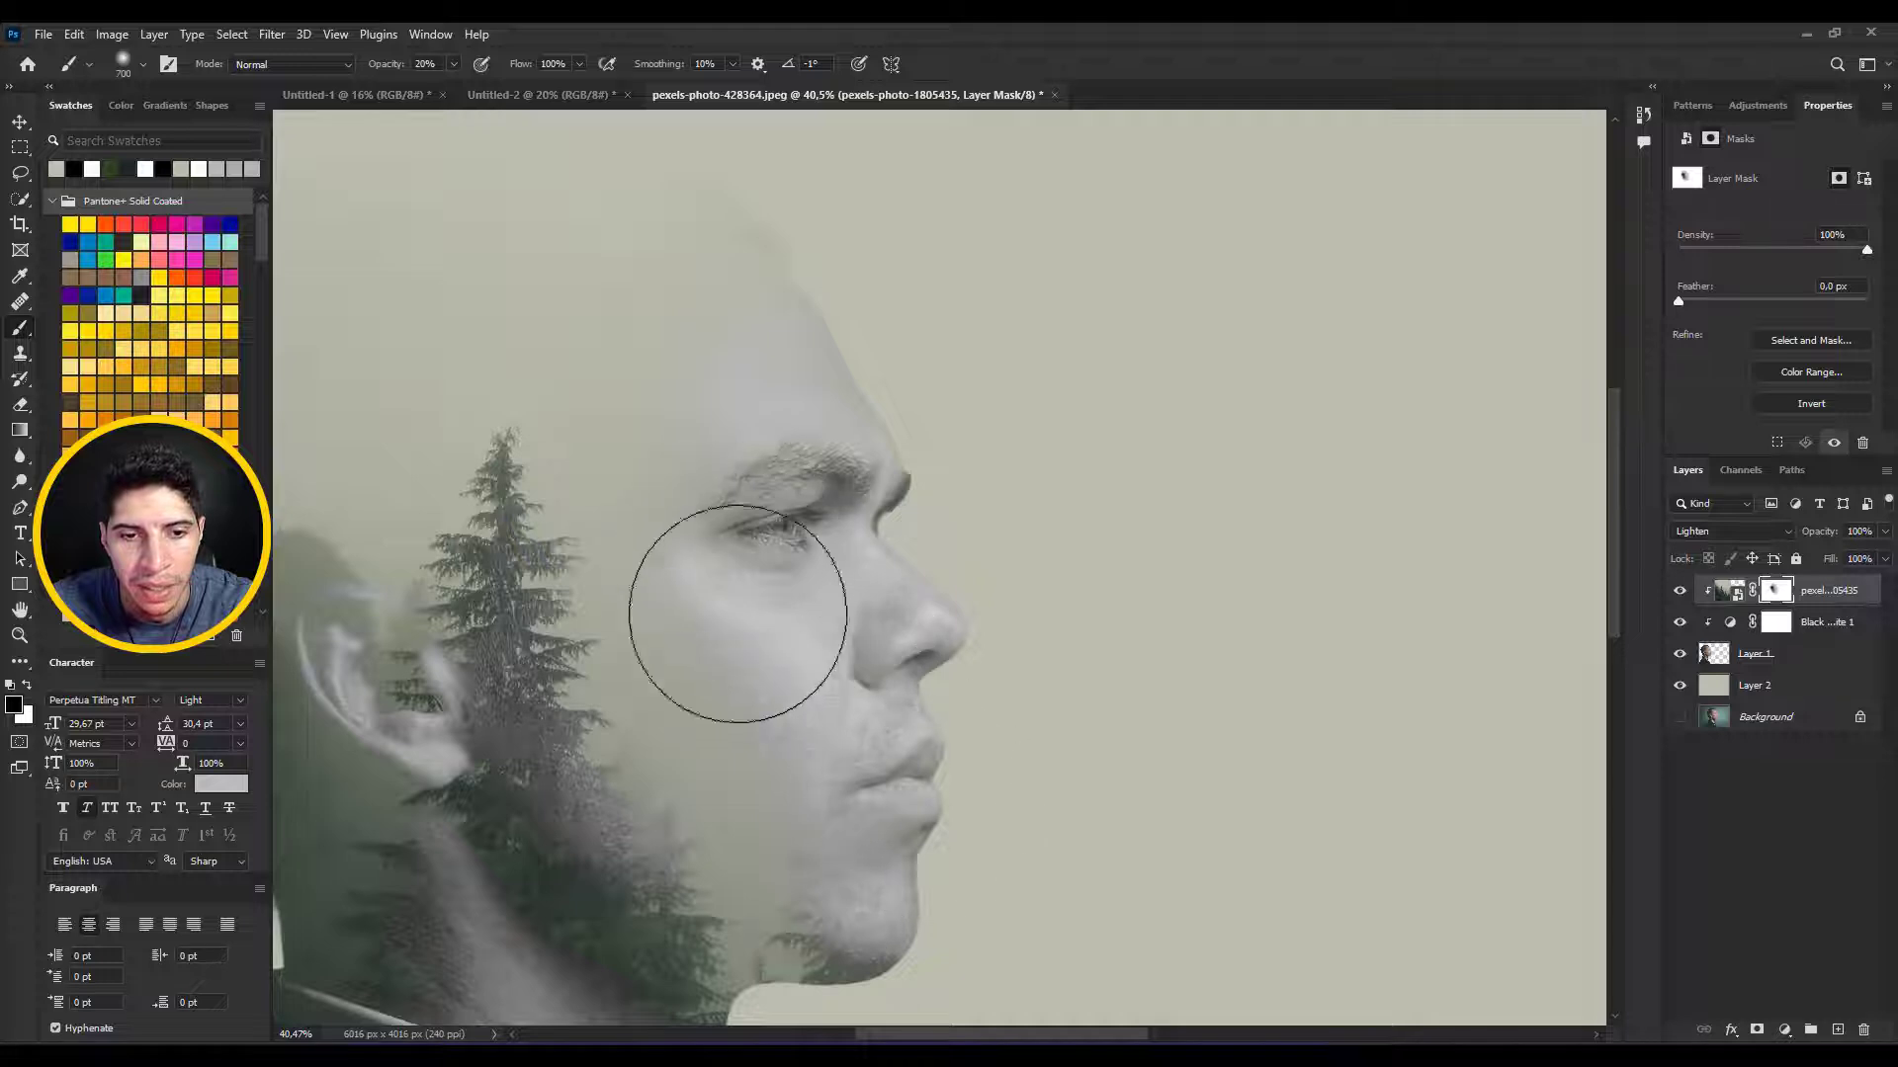
pyautogui.moveTo(738, 613)
pyautogui.mouseDown()
pyautogui.moveTo(936, 894)
pyautogui.moveTo(693, 687)
pyautogui.moveTo(662, 598)
pyautogui.moveTo(894, 861)
pyautogui.moveTo(748, 752)
pyautogui.moveTo(742, 507)
pyautogui.moveTo(823, 424)
pyautogui.moveTo(855, 325)
pyautogui.moveTo(692, 521)
pyautogui.moveTo(785, 442)
pyautogui.moveTo(671, 659)
pyautogui.moveTo(850, 873)
pyautogui.moveTo(677, 648)
pyautogui.moveTo(818, 333)
pyautogui.moveTo(746, 274)
pyautogui.moveTo(729, 674)
pyautogui.mouseUp()
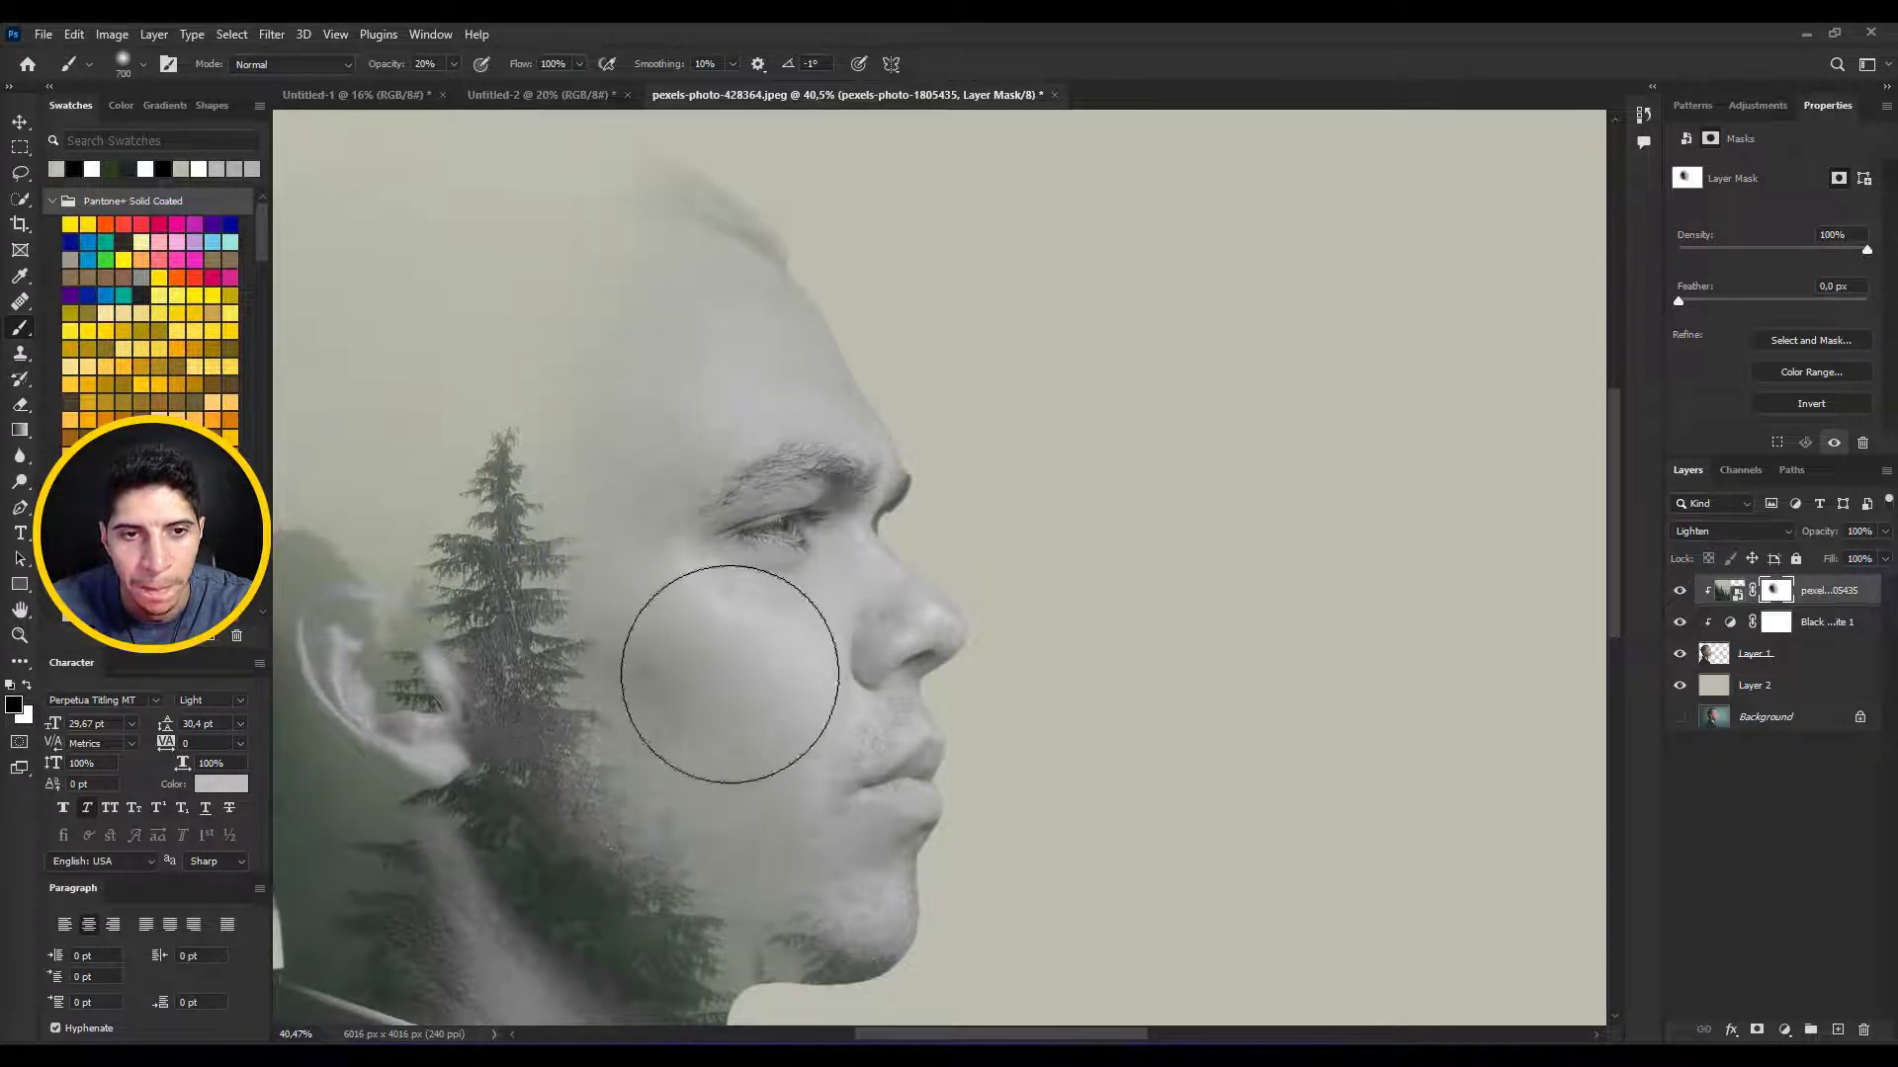
# - Paint white on the forest photo's mask over the hairline and upper forehead to fade them back into the pale background
pyautogui.press('space')
pyautogui.moveTo(885, 424)
pyautogui.mouseDown()
pyautogui.moveTo(1068, 517)
pyautogui.moveTo(1077, 486)
pyautogui.mouseUp()
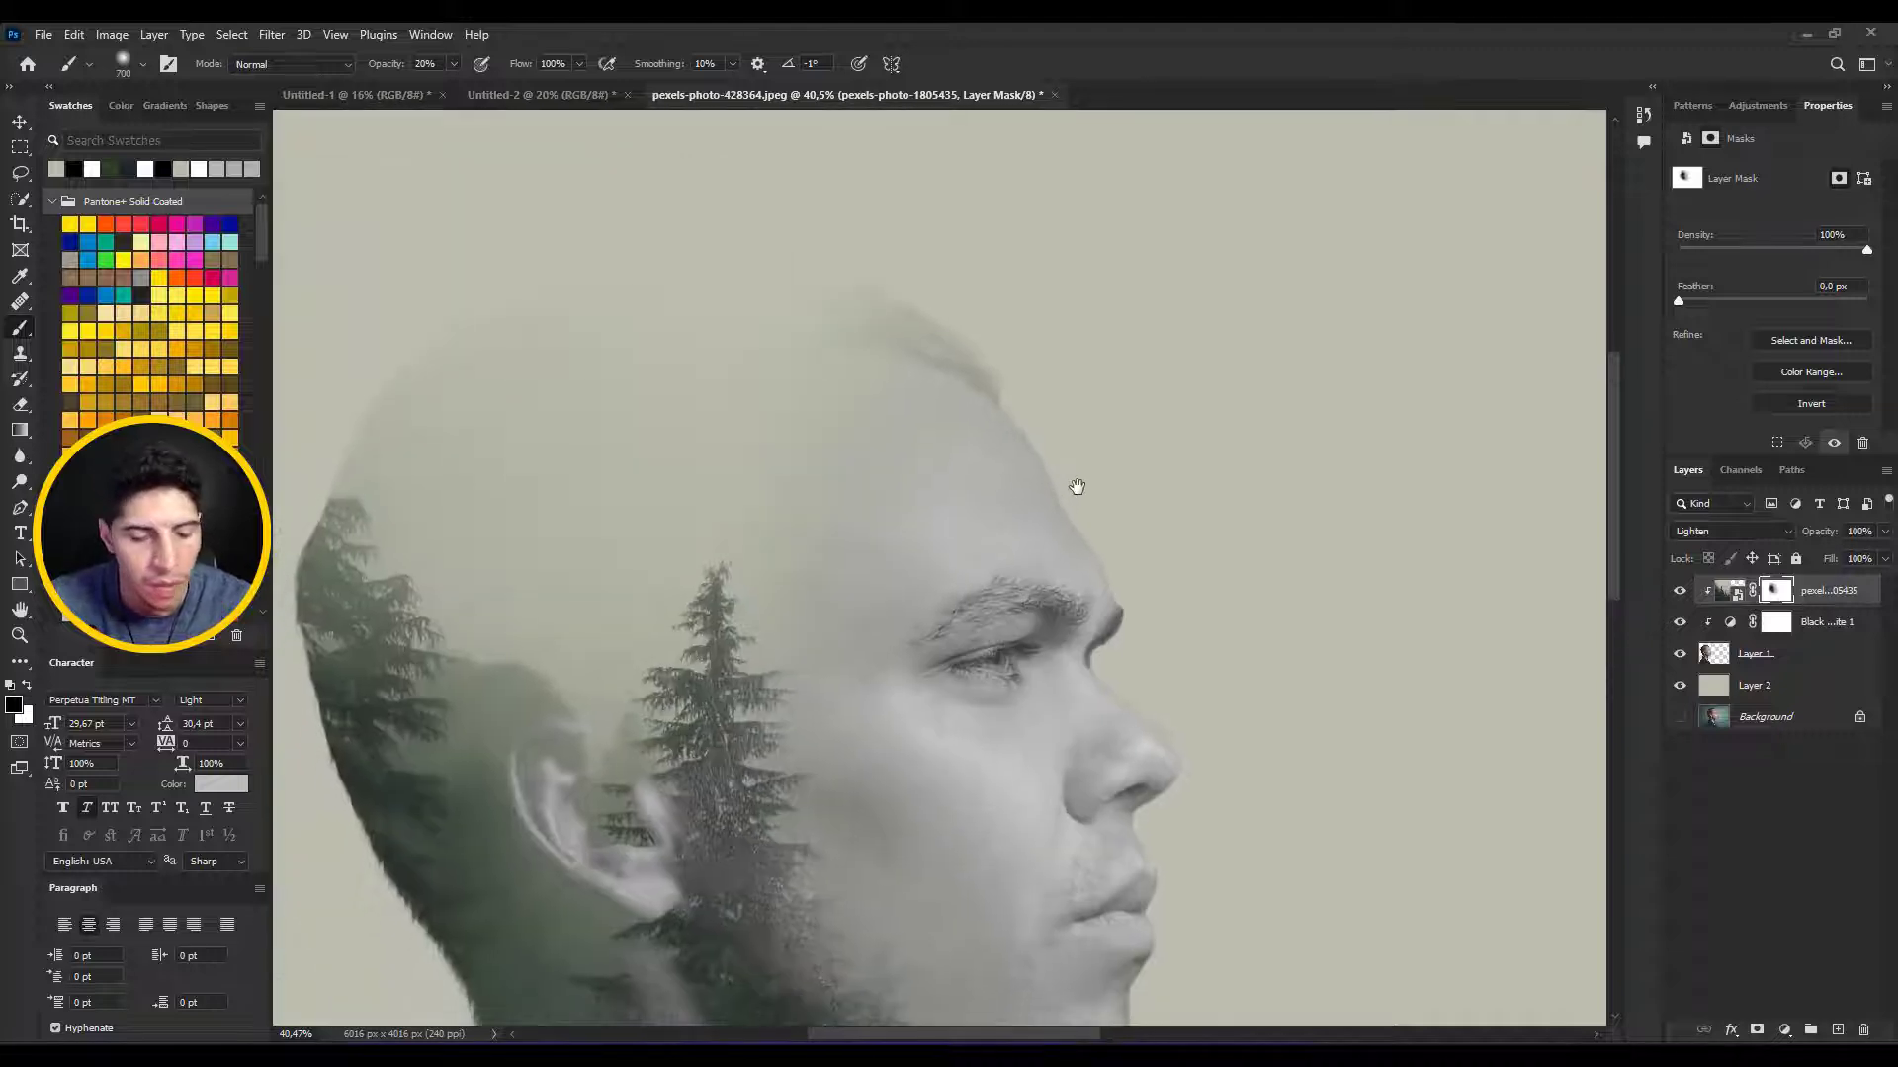
pyautogui.press('x')
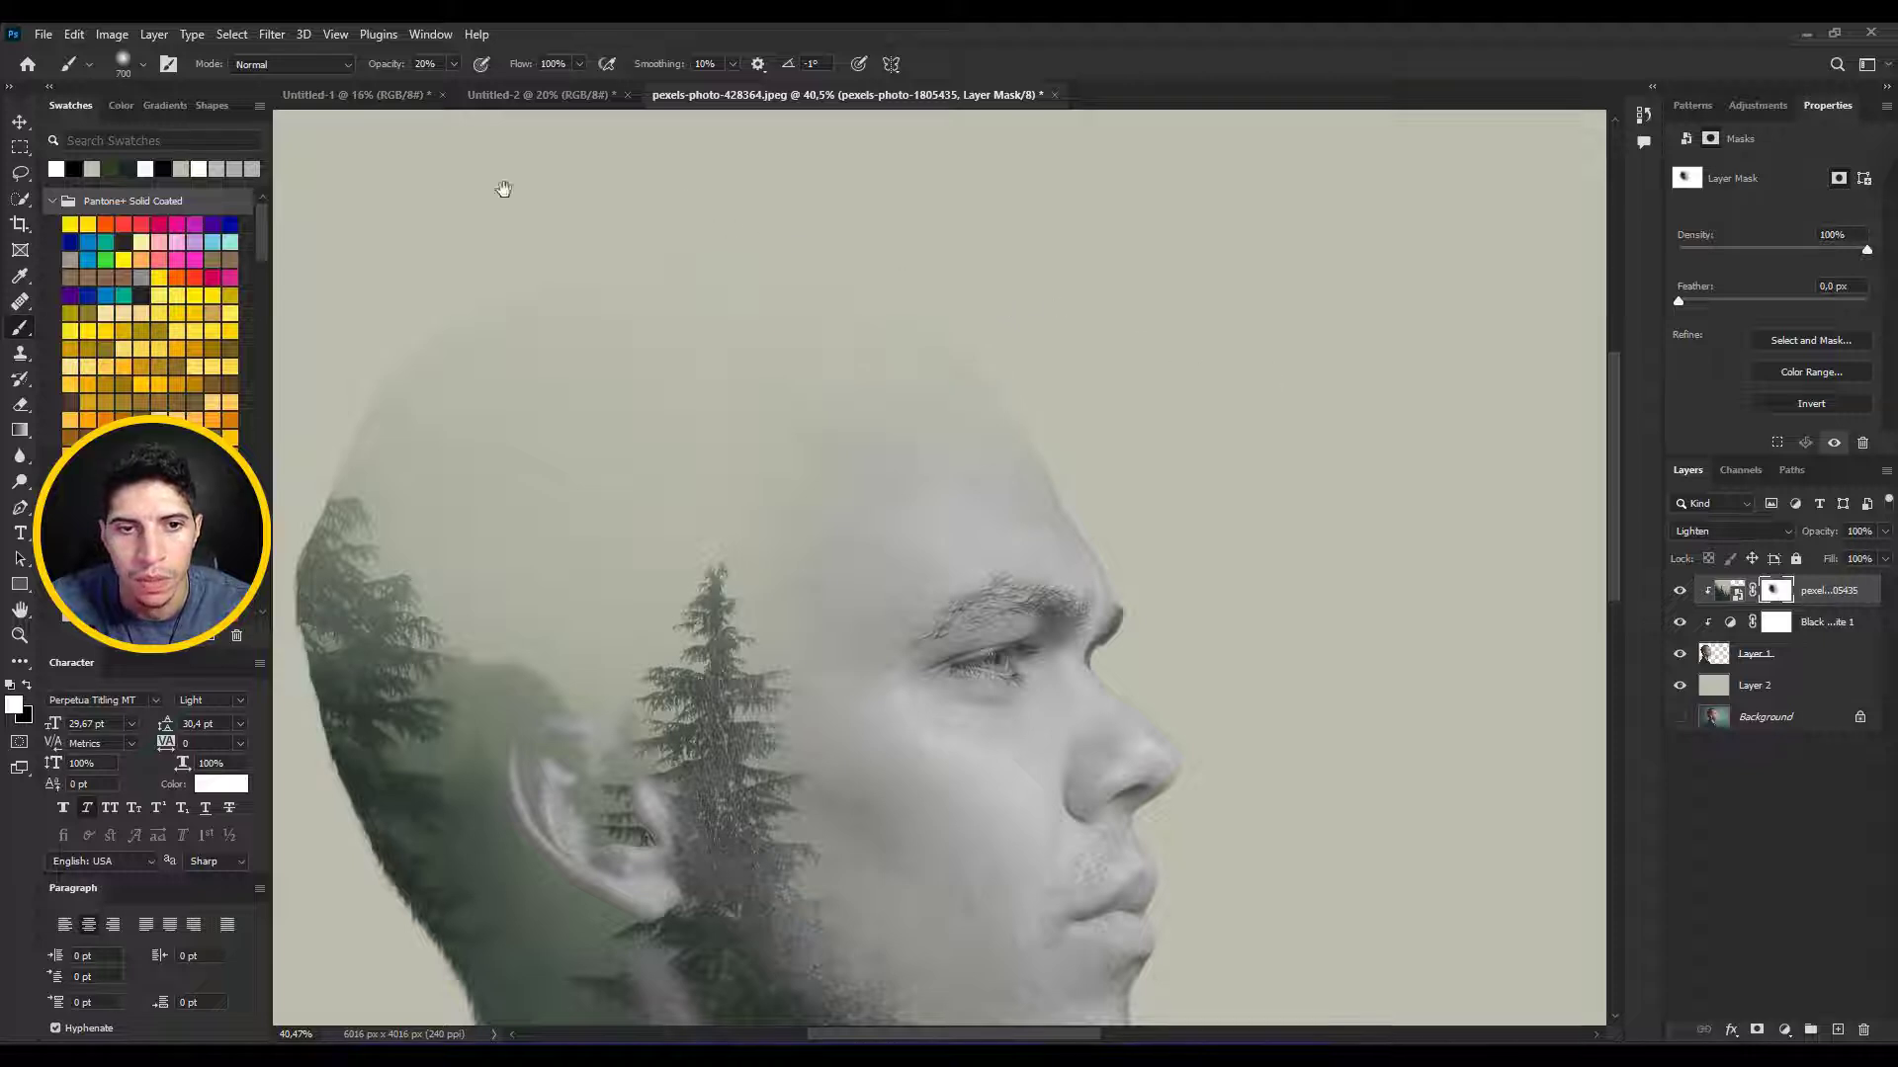
pyautogui.scroll(-5, 869, 373)
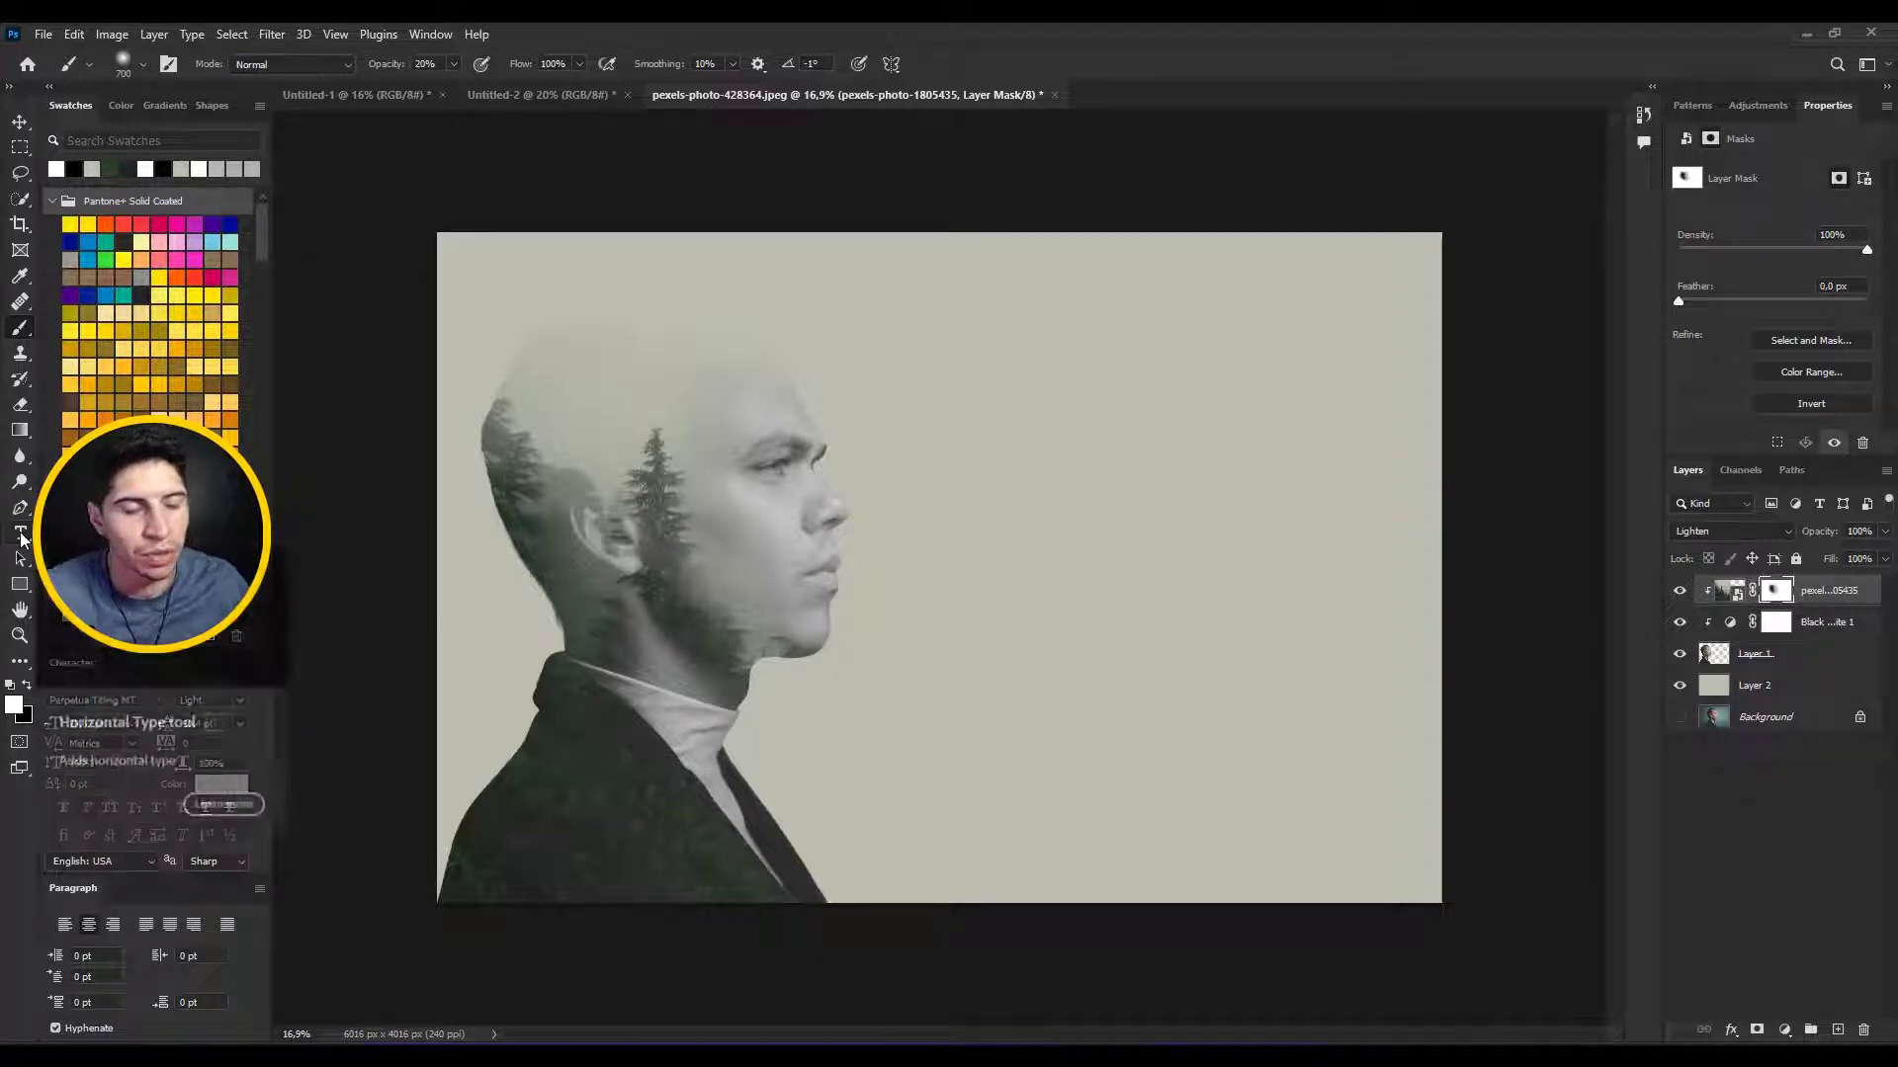
# - Add the white title text "THE" in Perpetua Titling MT Light beside the face and enlarge it to about 177.77 pt
pyautogui.click(21, 533)
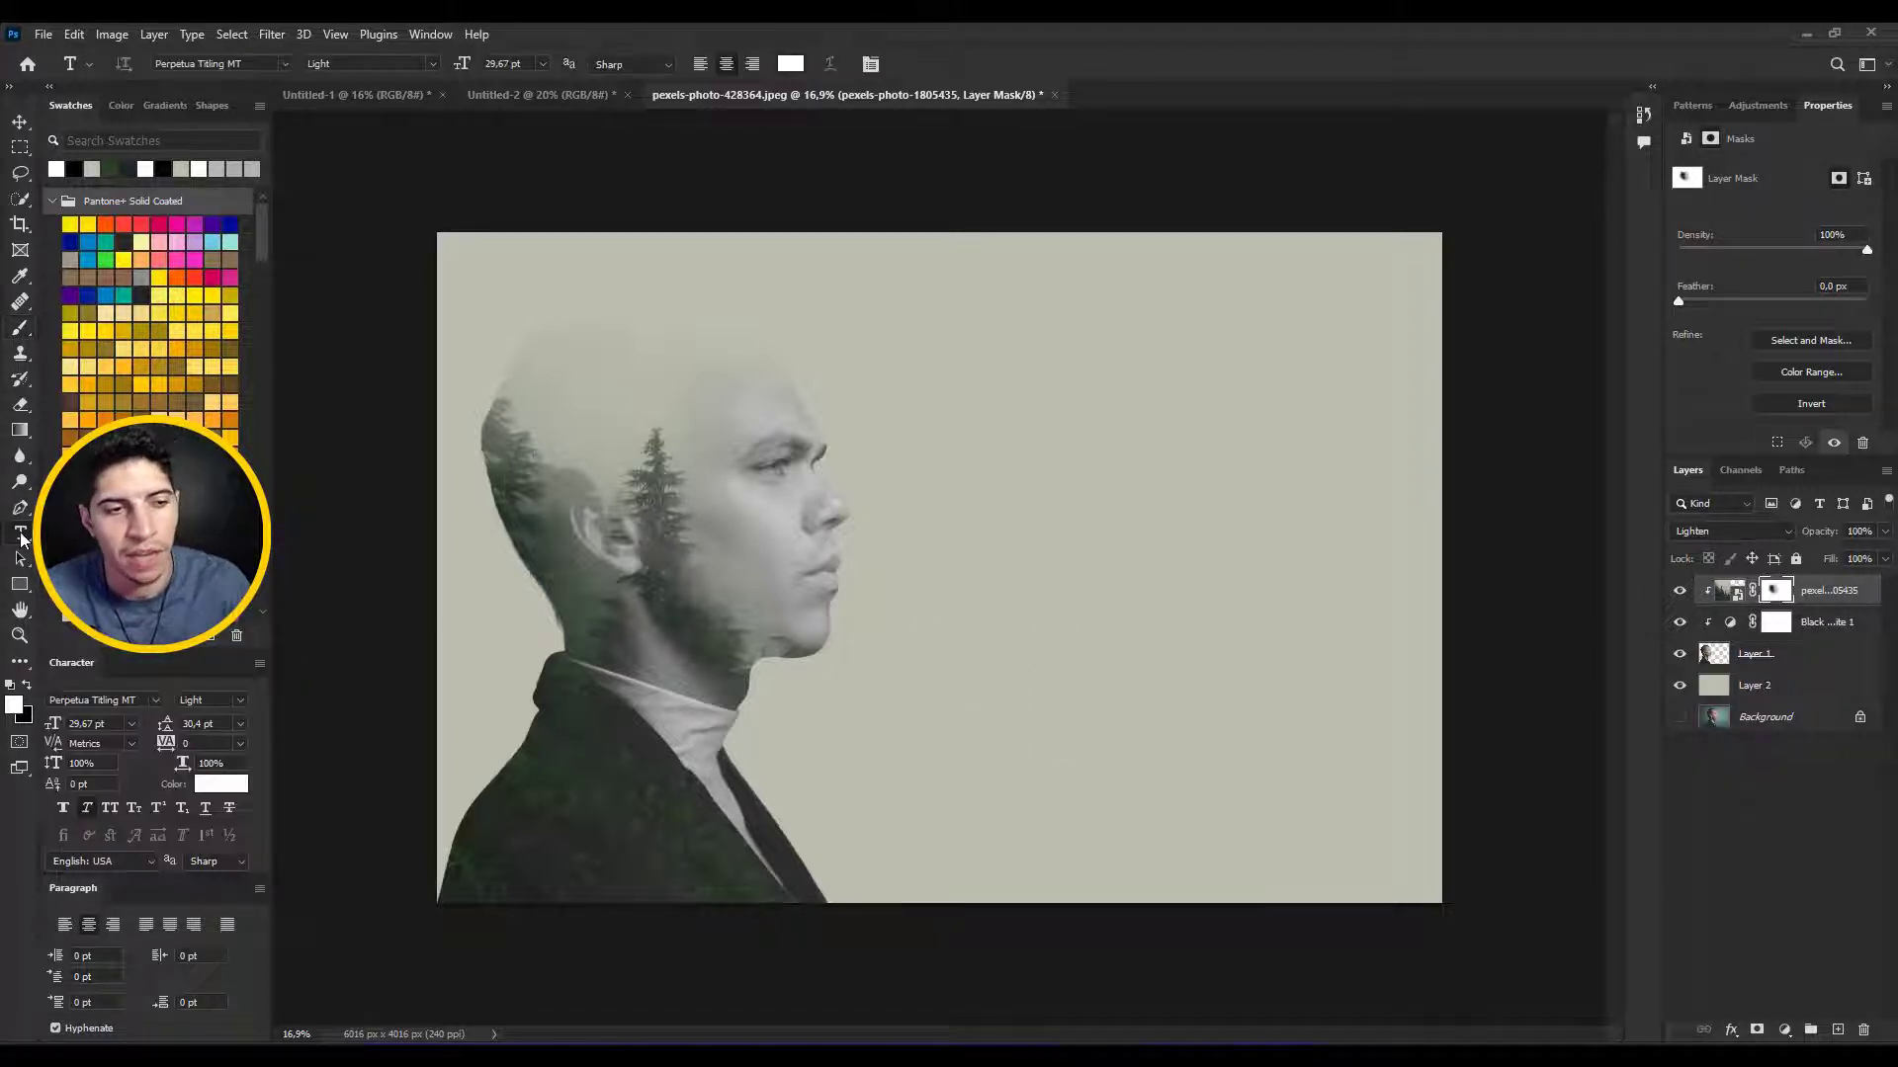
pyautogui.click(1091, 375)
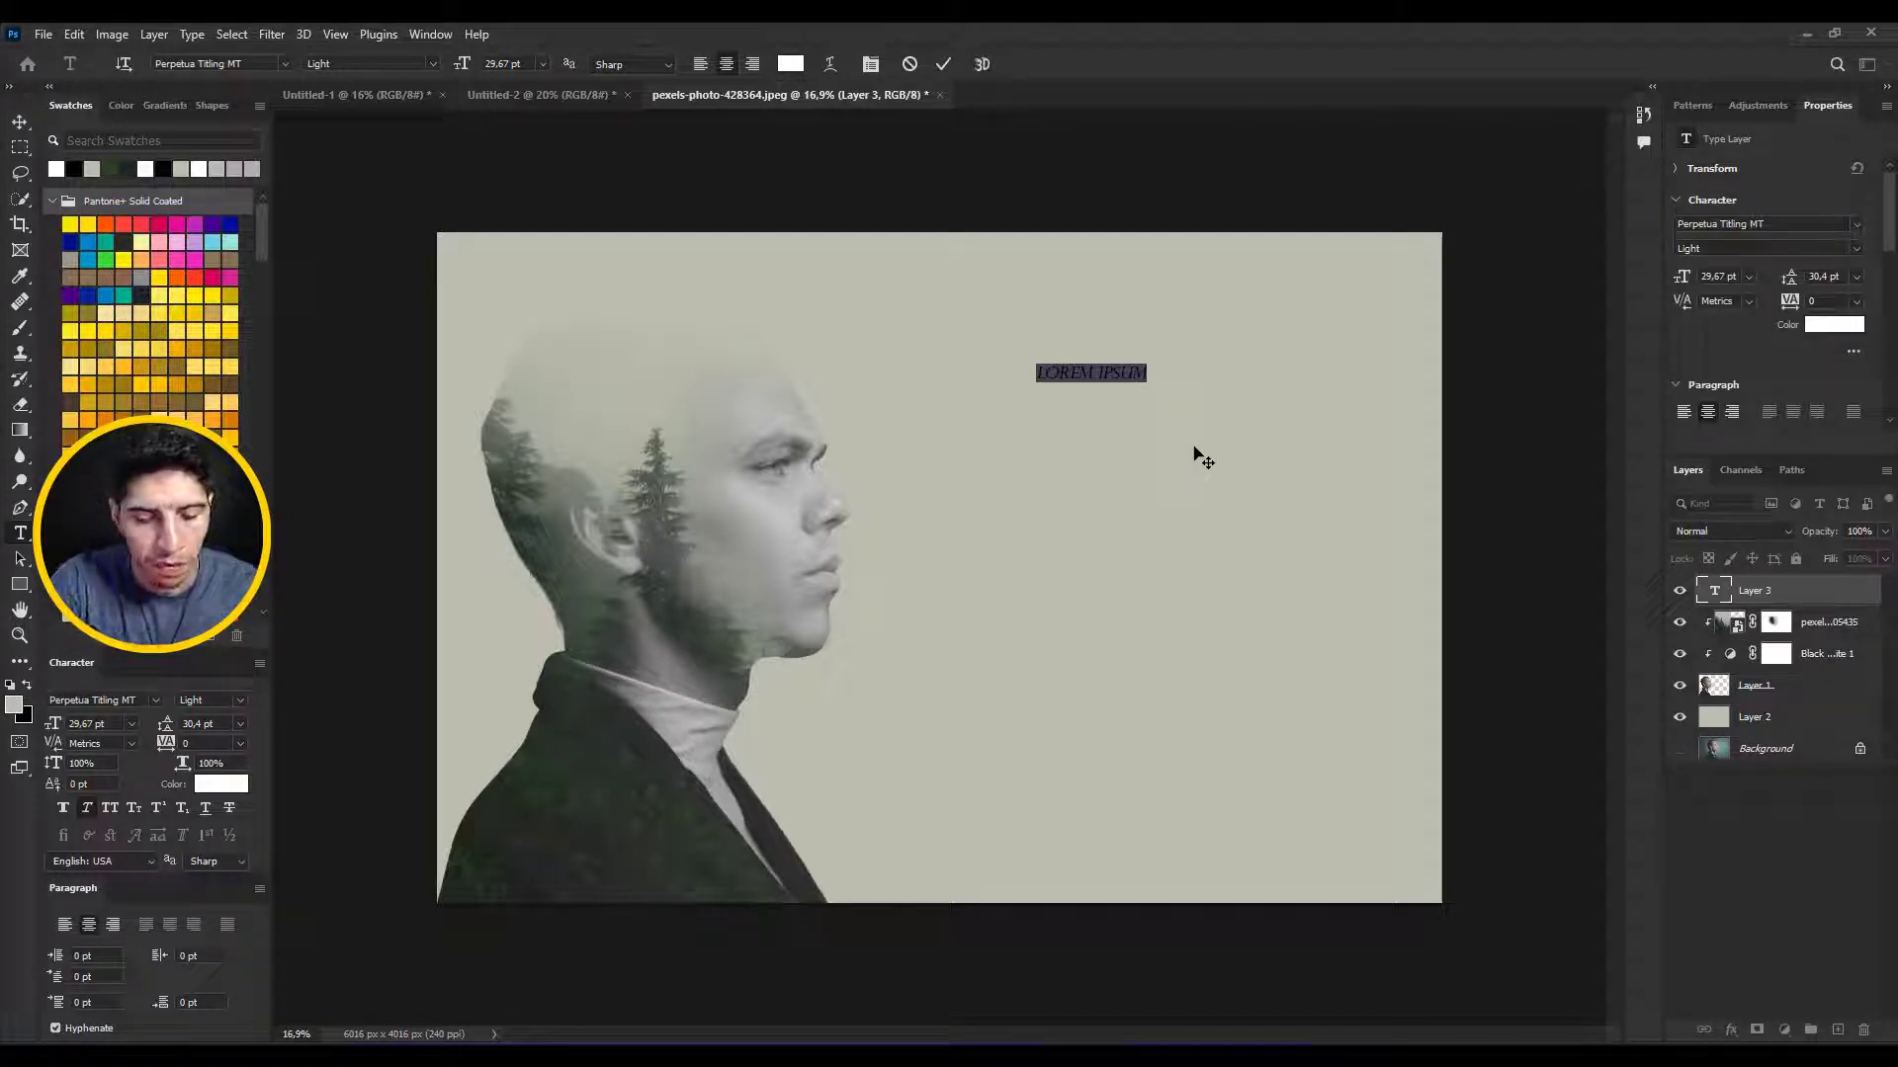
pyautogui.write('THE')
pyautogui.hotkey('ctrl', 'Return')
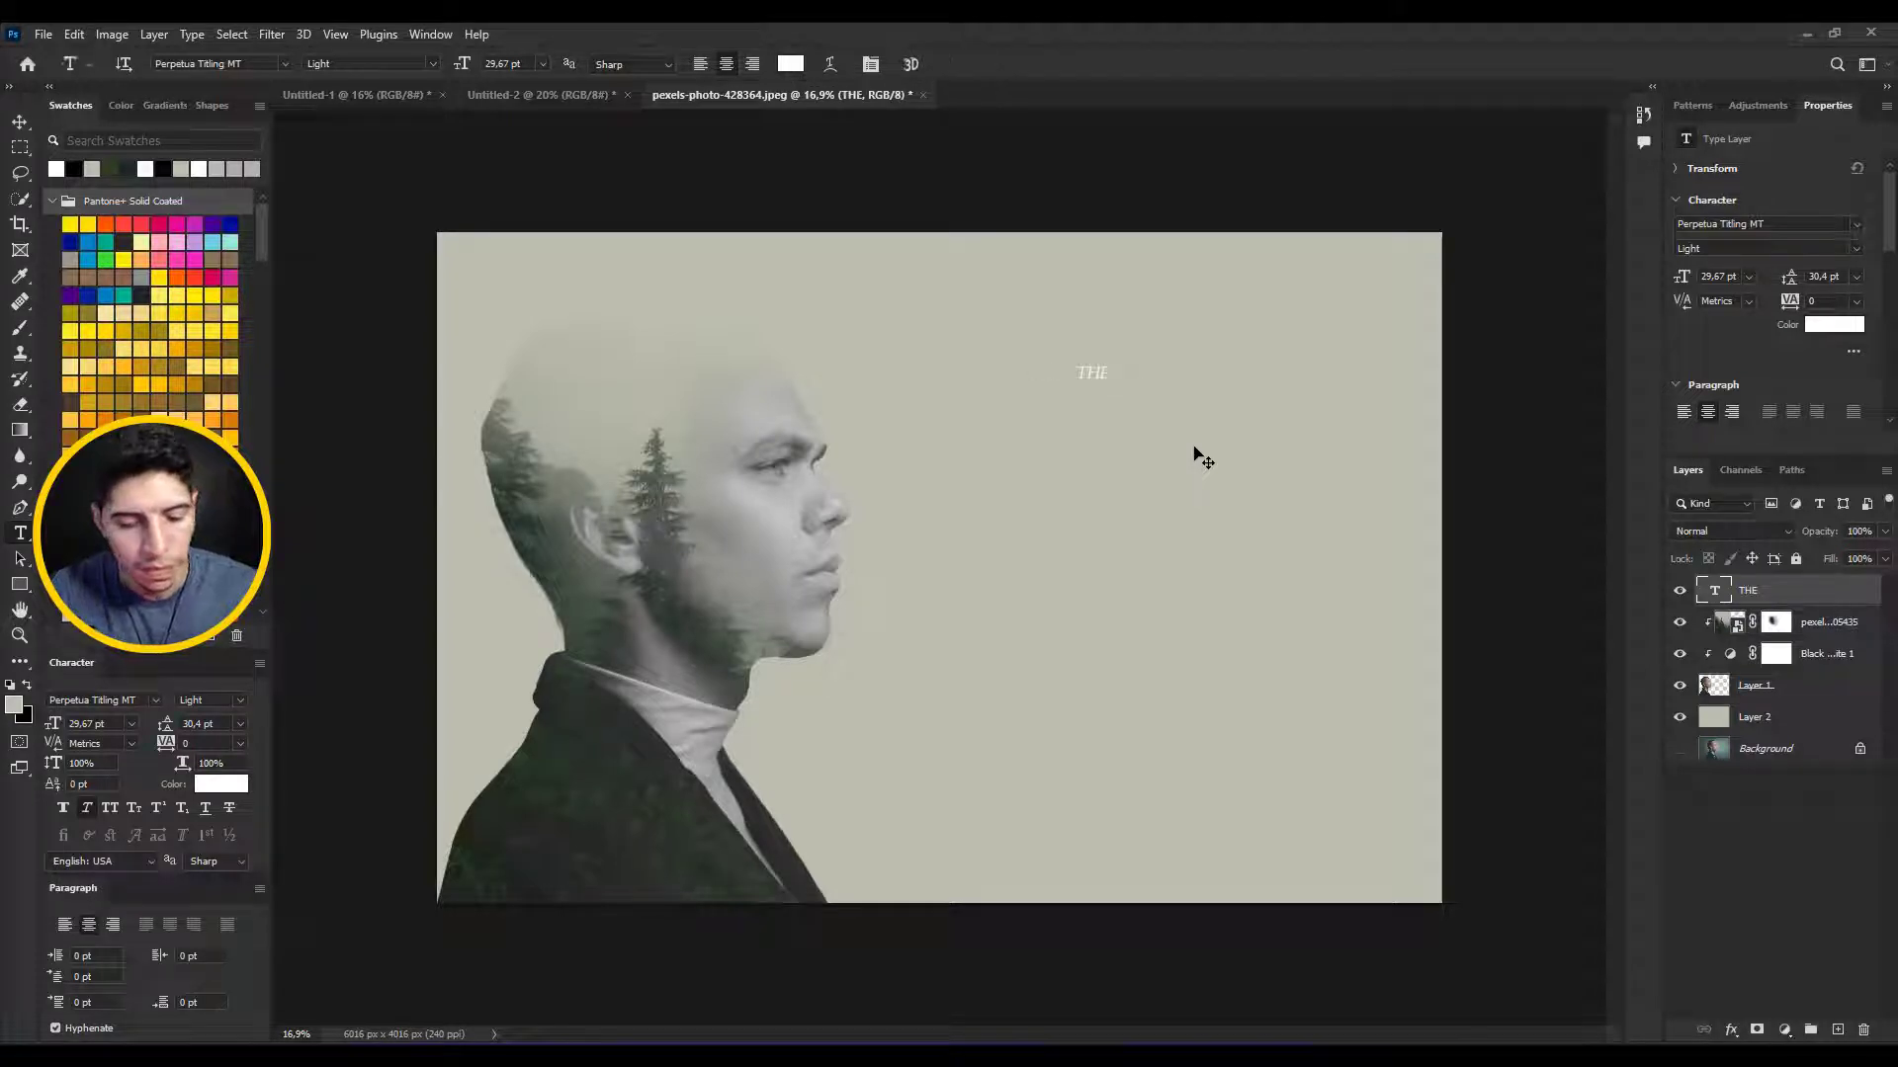
pyautogui.hotkey('ctrl', 't')
pyautogui.moveTo(1109, 383); pyautogui.dragTo(1147, 481)
pyautogui.press('Return')
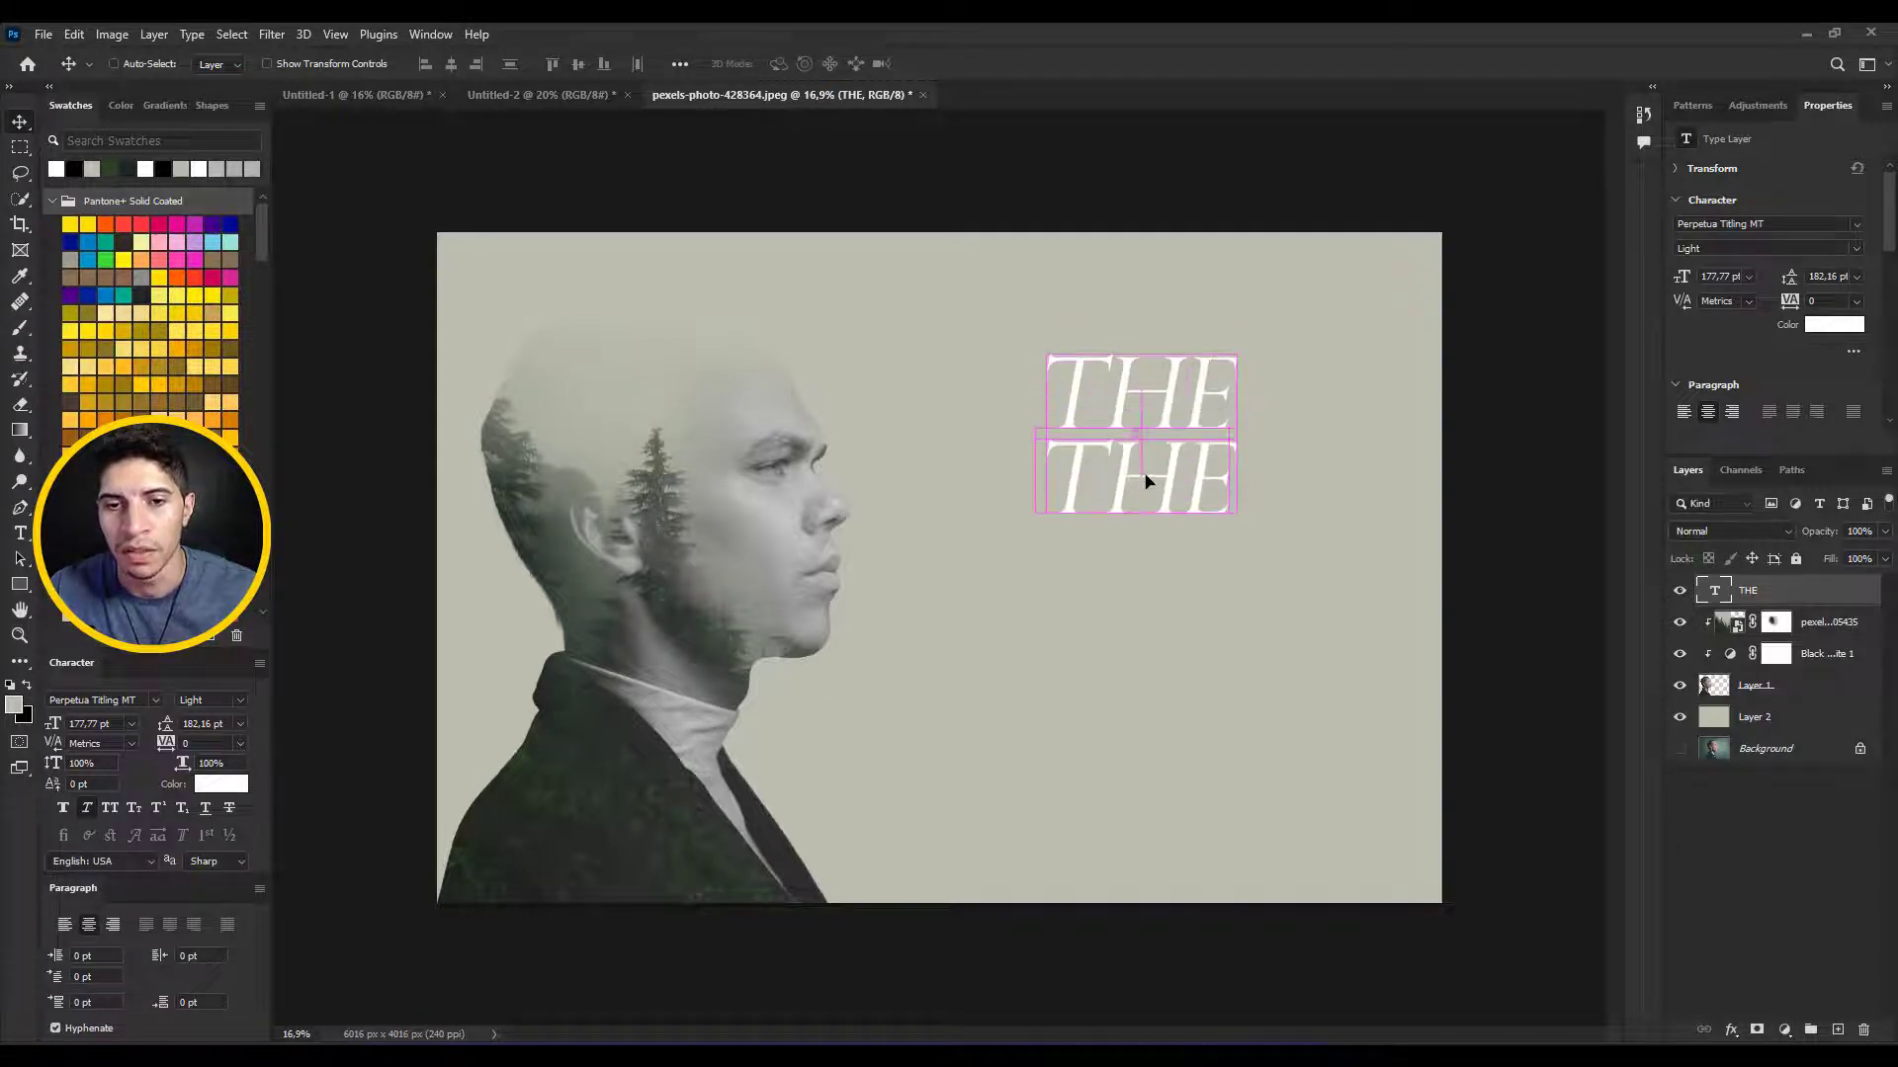
# - Change the copy of "THE" placed directly beneath the original to read "MAN"
pyautogui.doubleClick(1147, 482)
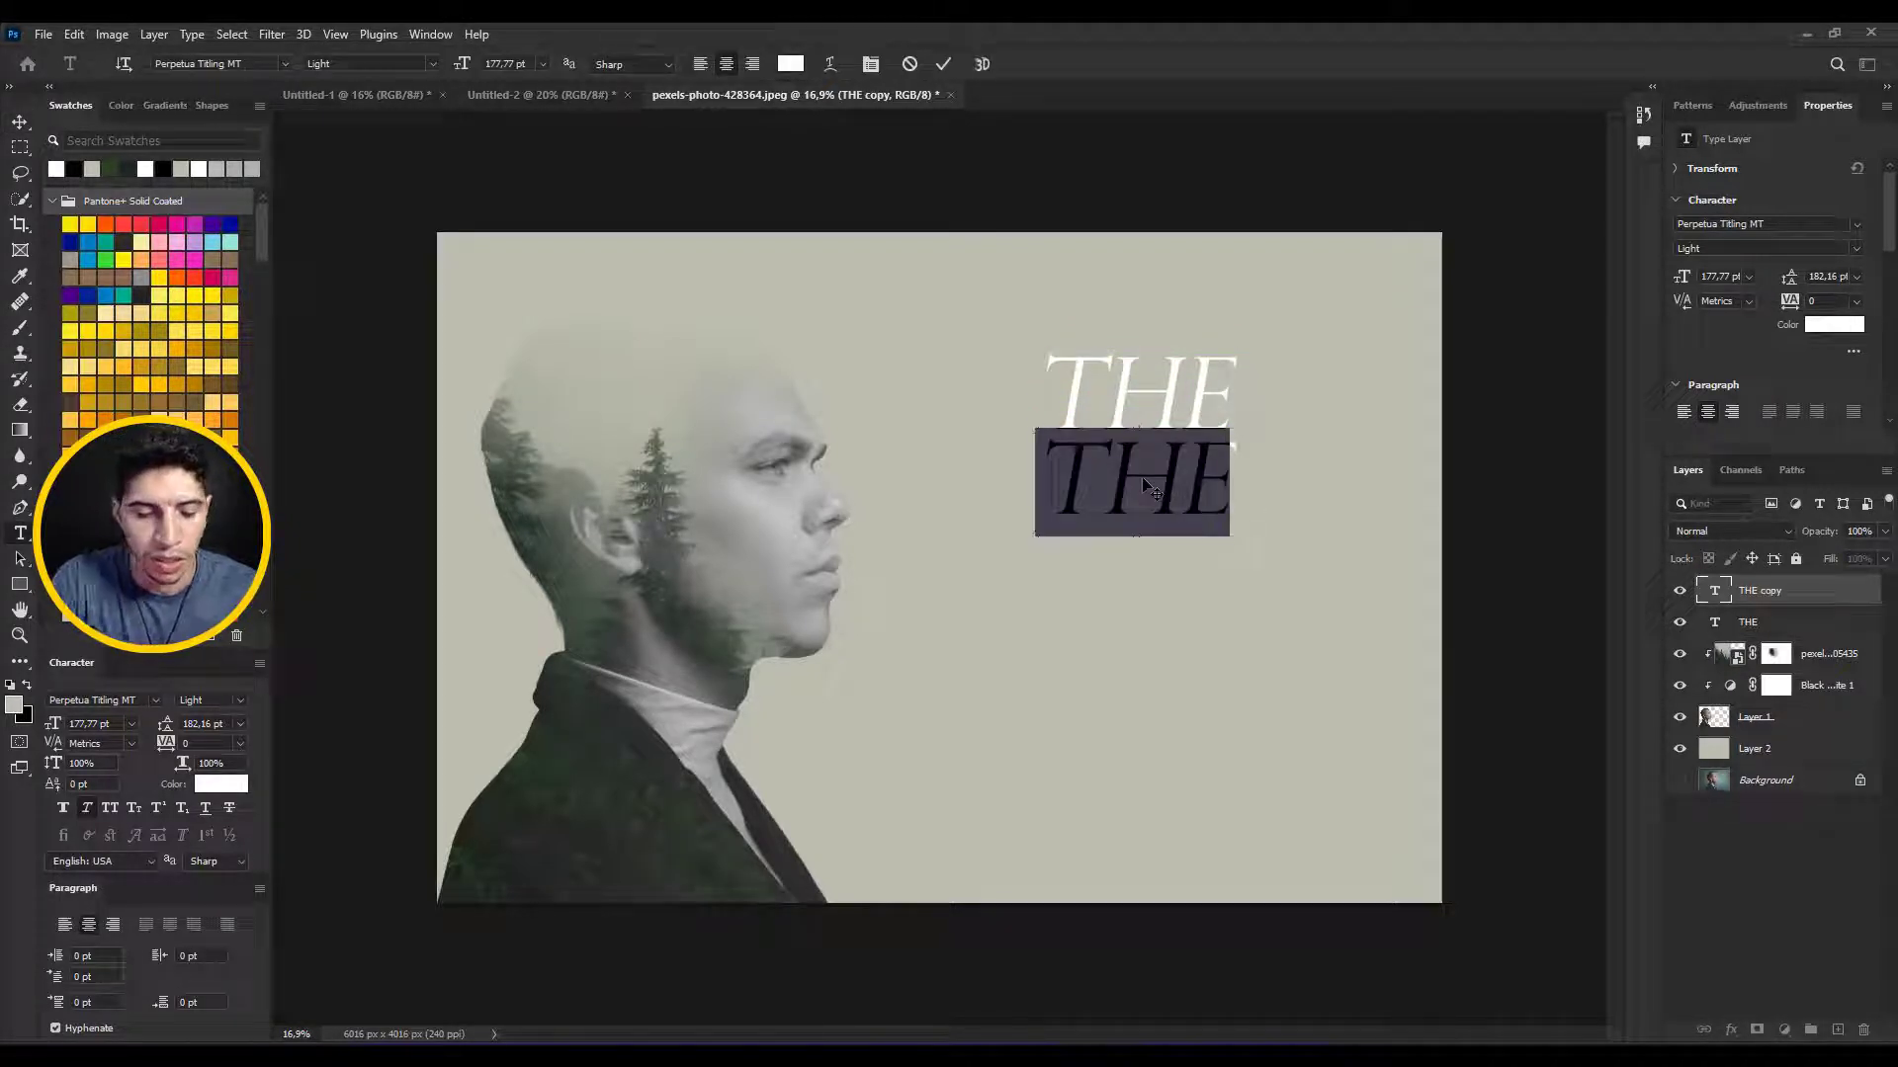
pyautogui.write('MAN')
pyautogui.hotkey('ctrl', 'Return')
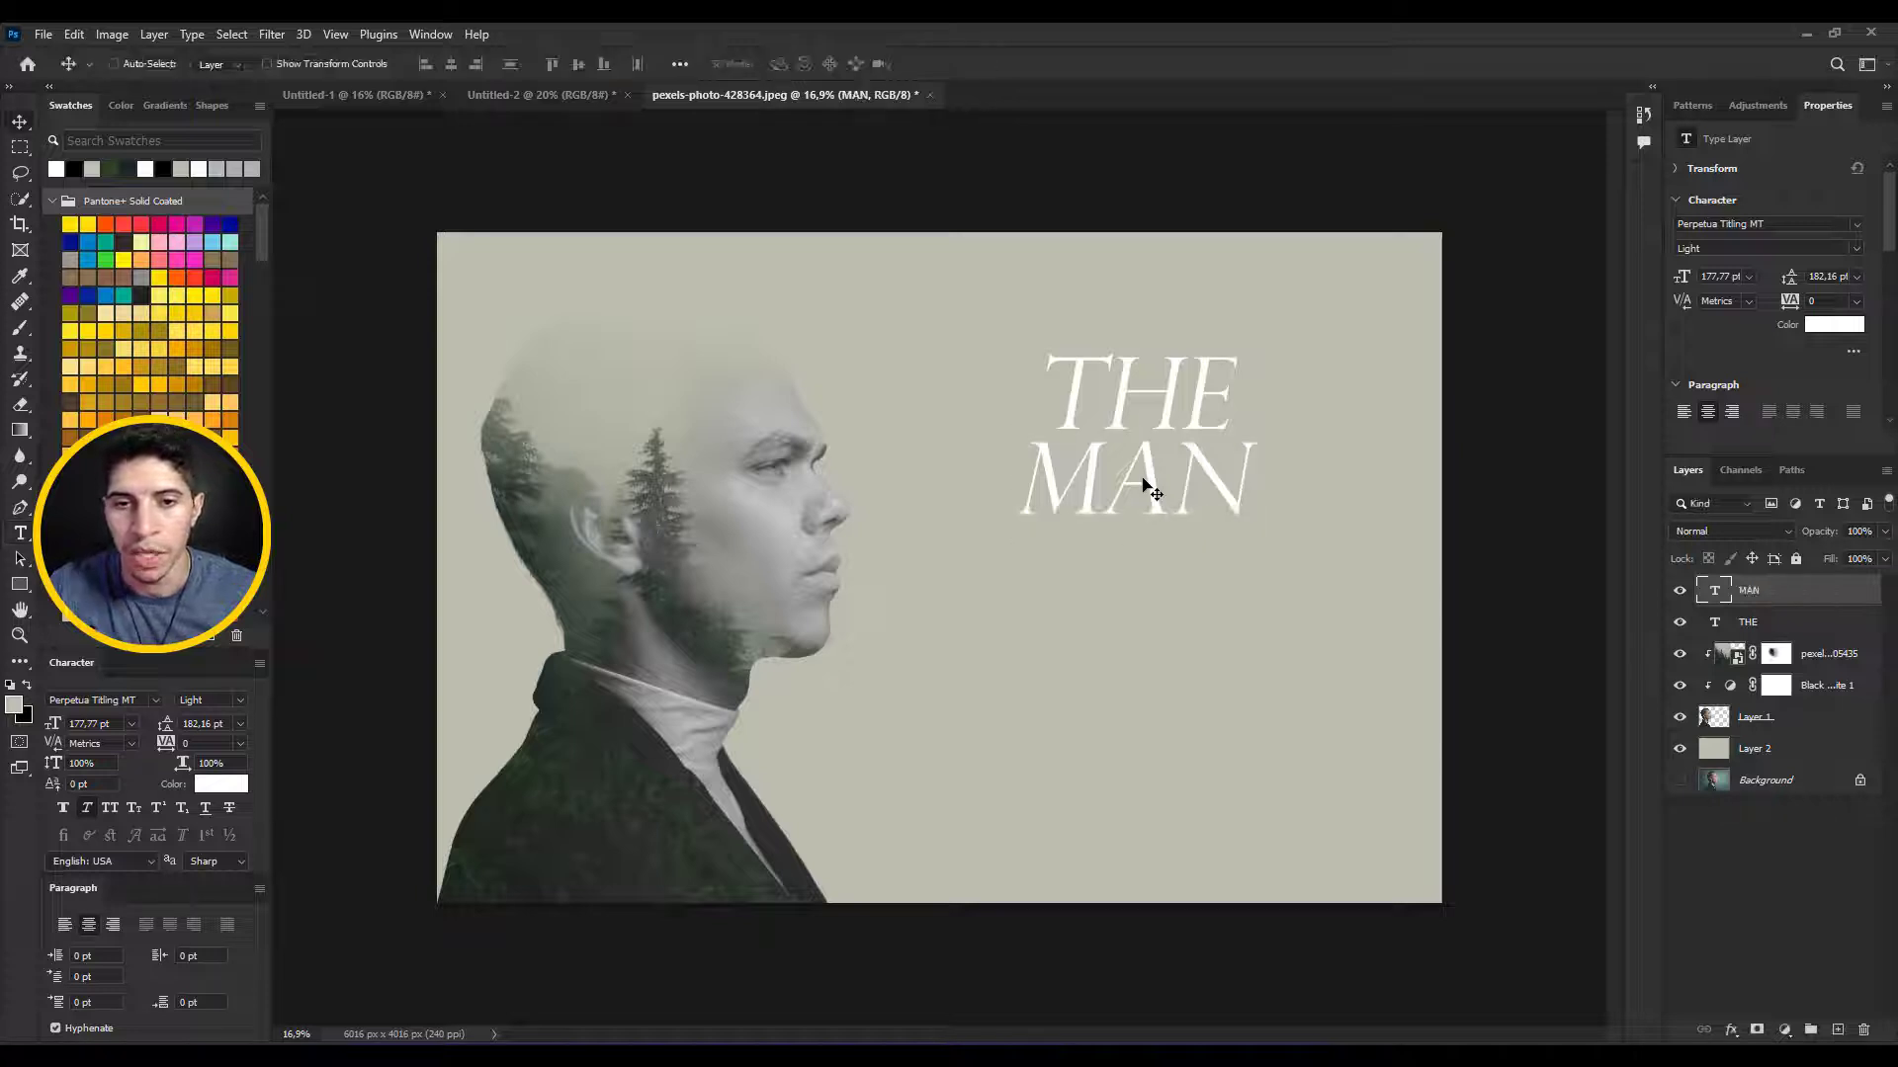
# - Shrink "THE" to about 74.52 pt just above "MAN", and undo the accidental shift of the background fill layer
pyautogui.keyDown('ctrl'); pyautogui.click(1172, 394); pyautogui.keyUp('ctrl')
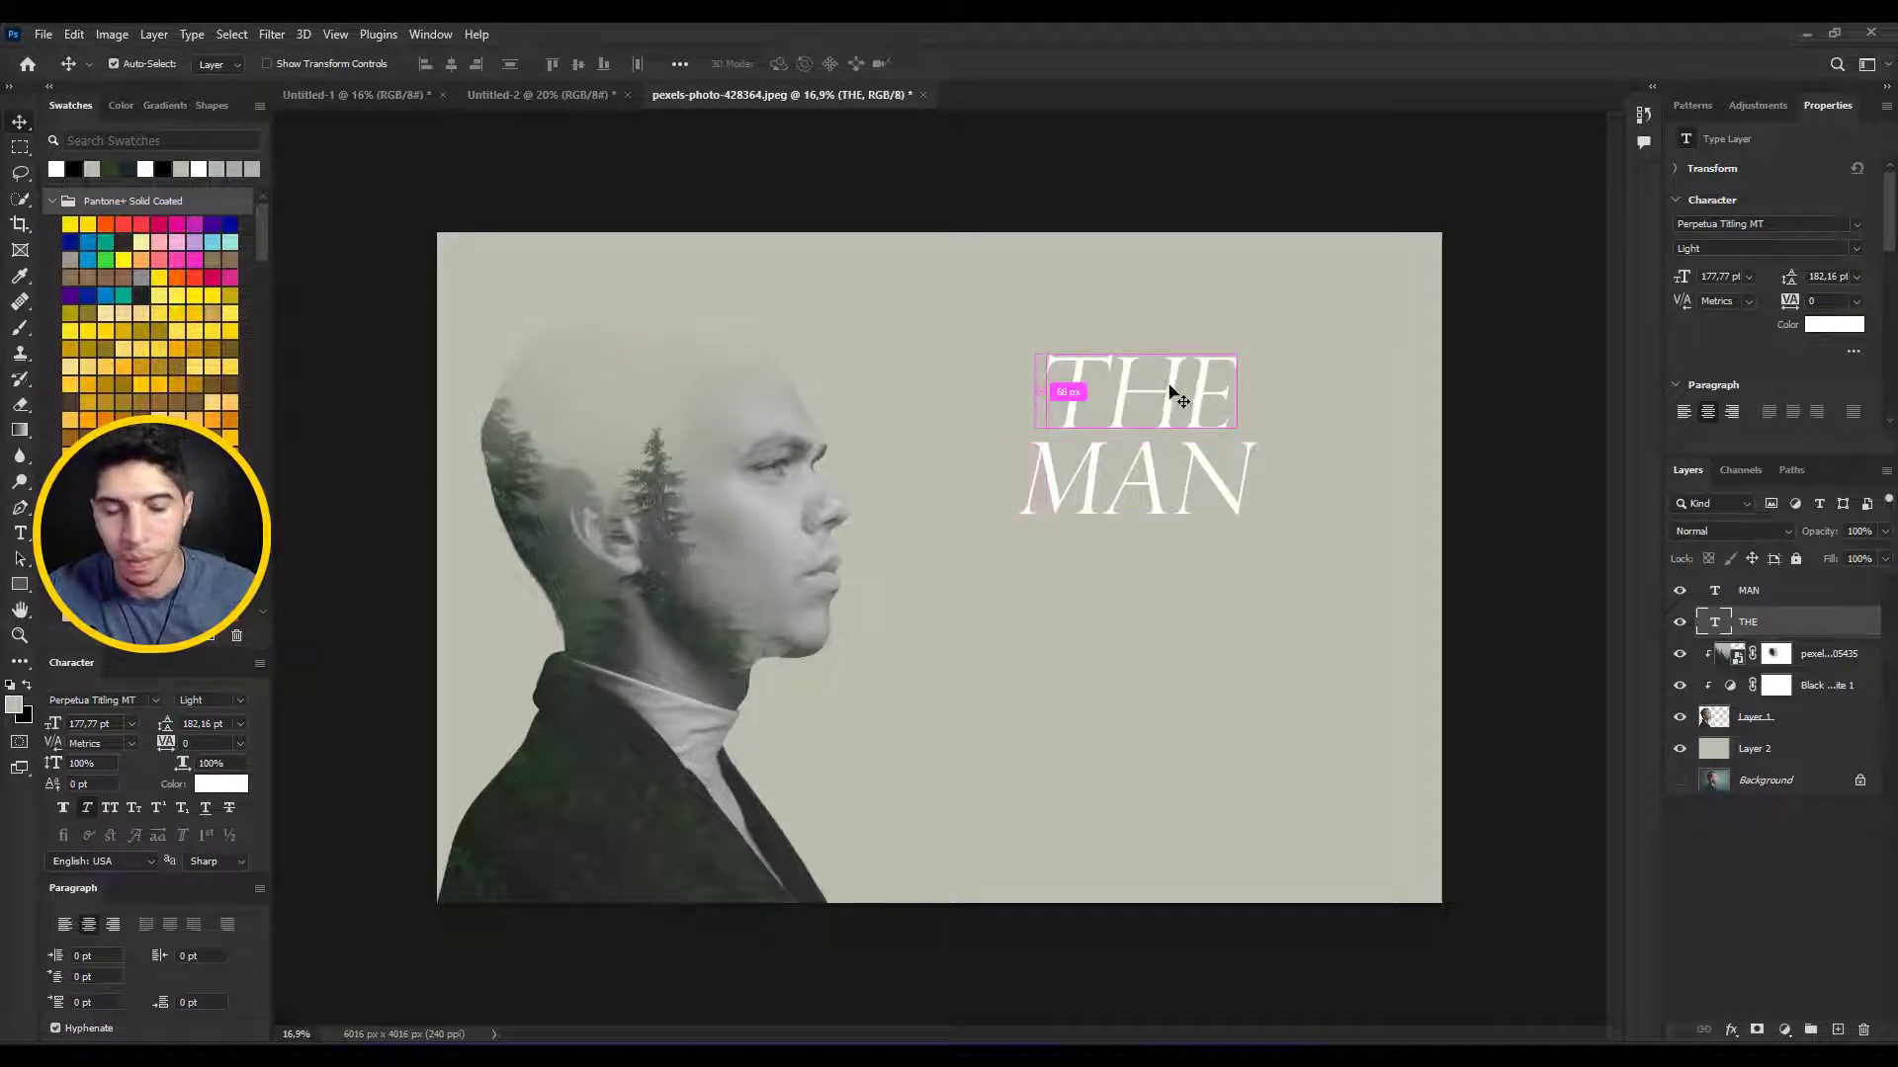
pyautogui.hotkey('ctrl', 't')
pyautogui.moveTo(1136, 342); pyautogui.dragTo(1229, 460)
pyautogui.press('Return')
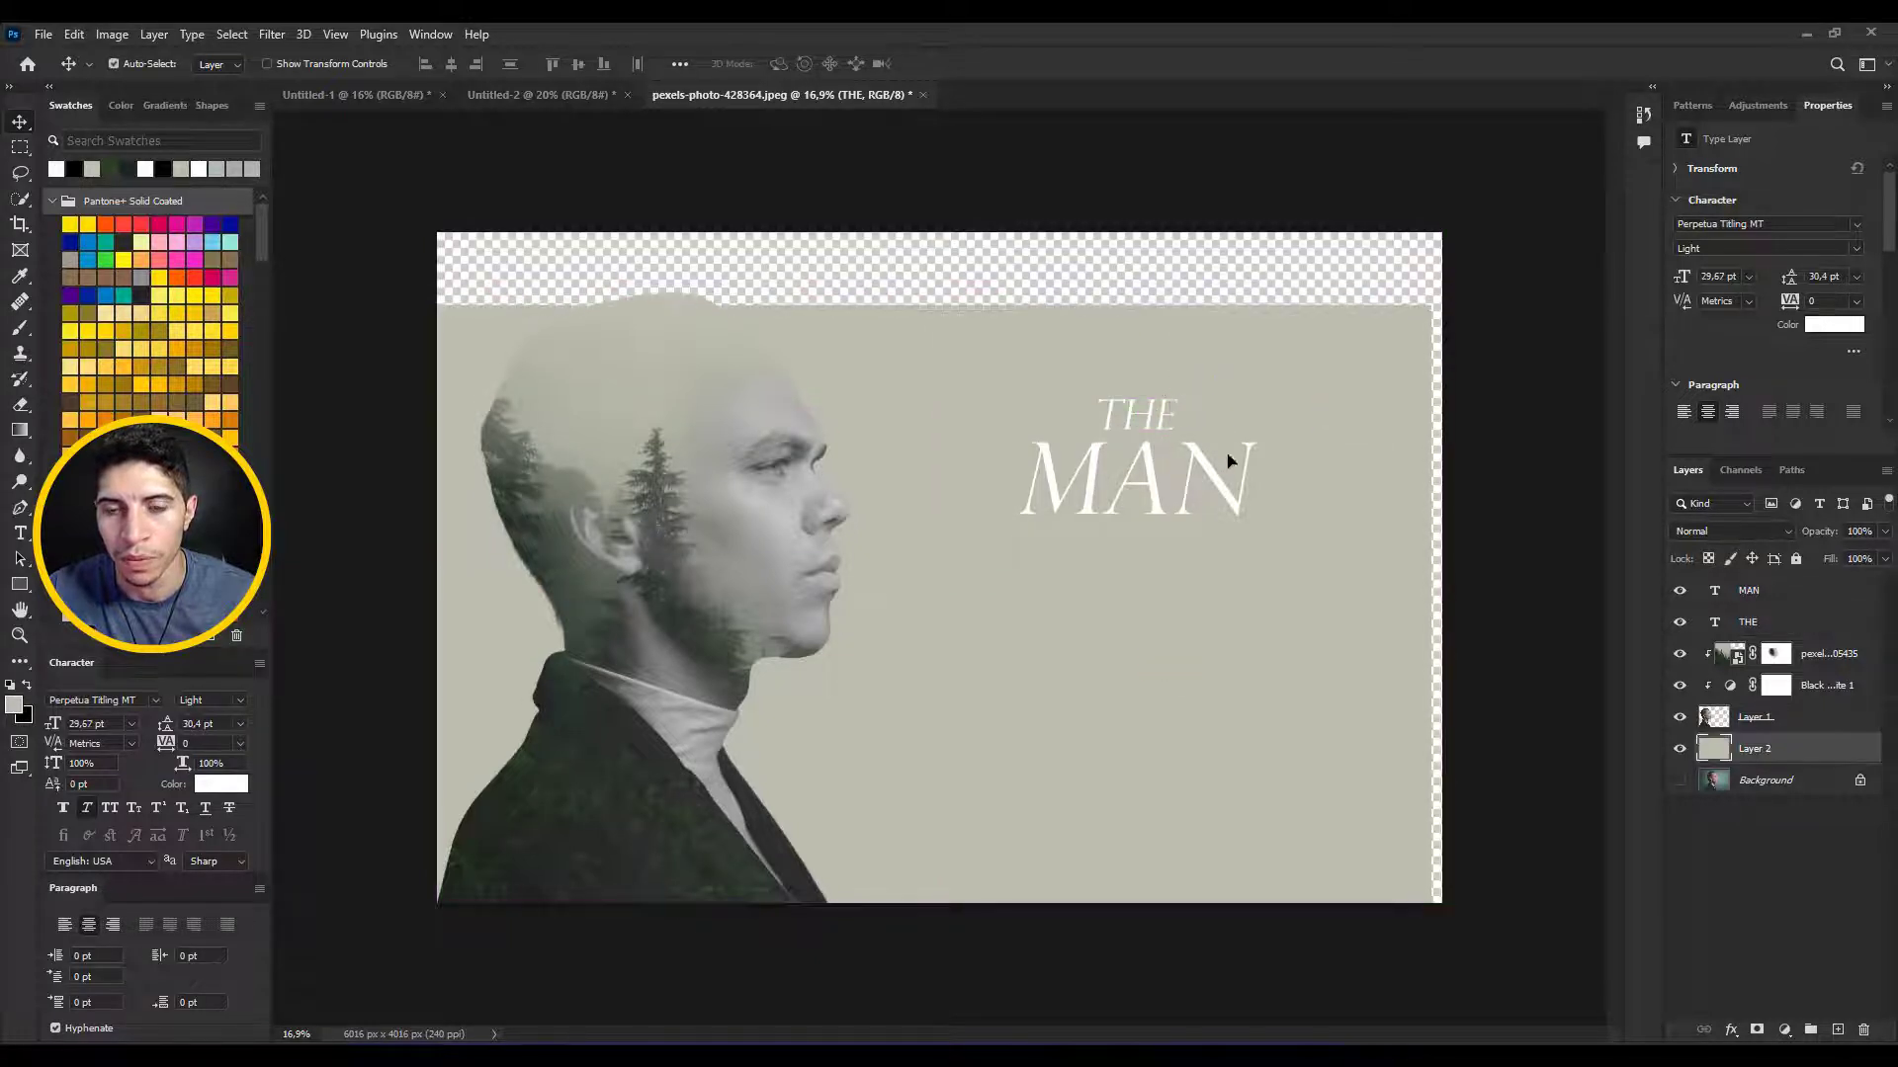
pyautogui.hotkey('ctrl', 'z')
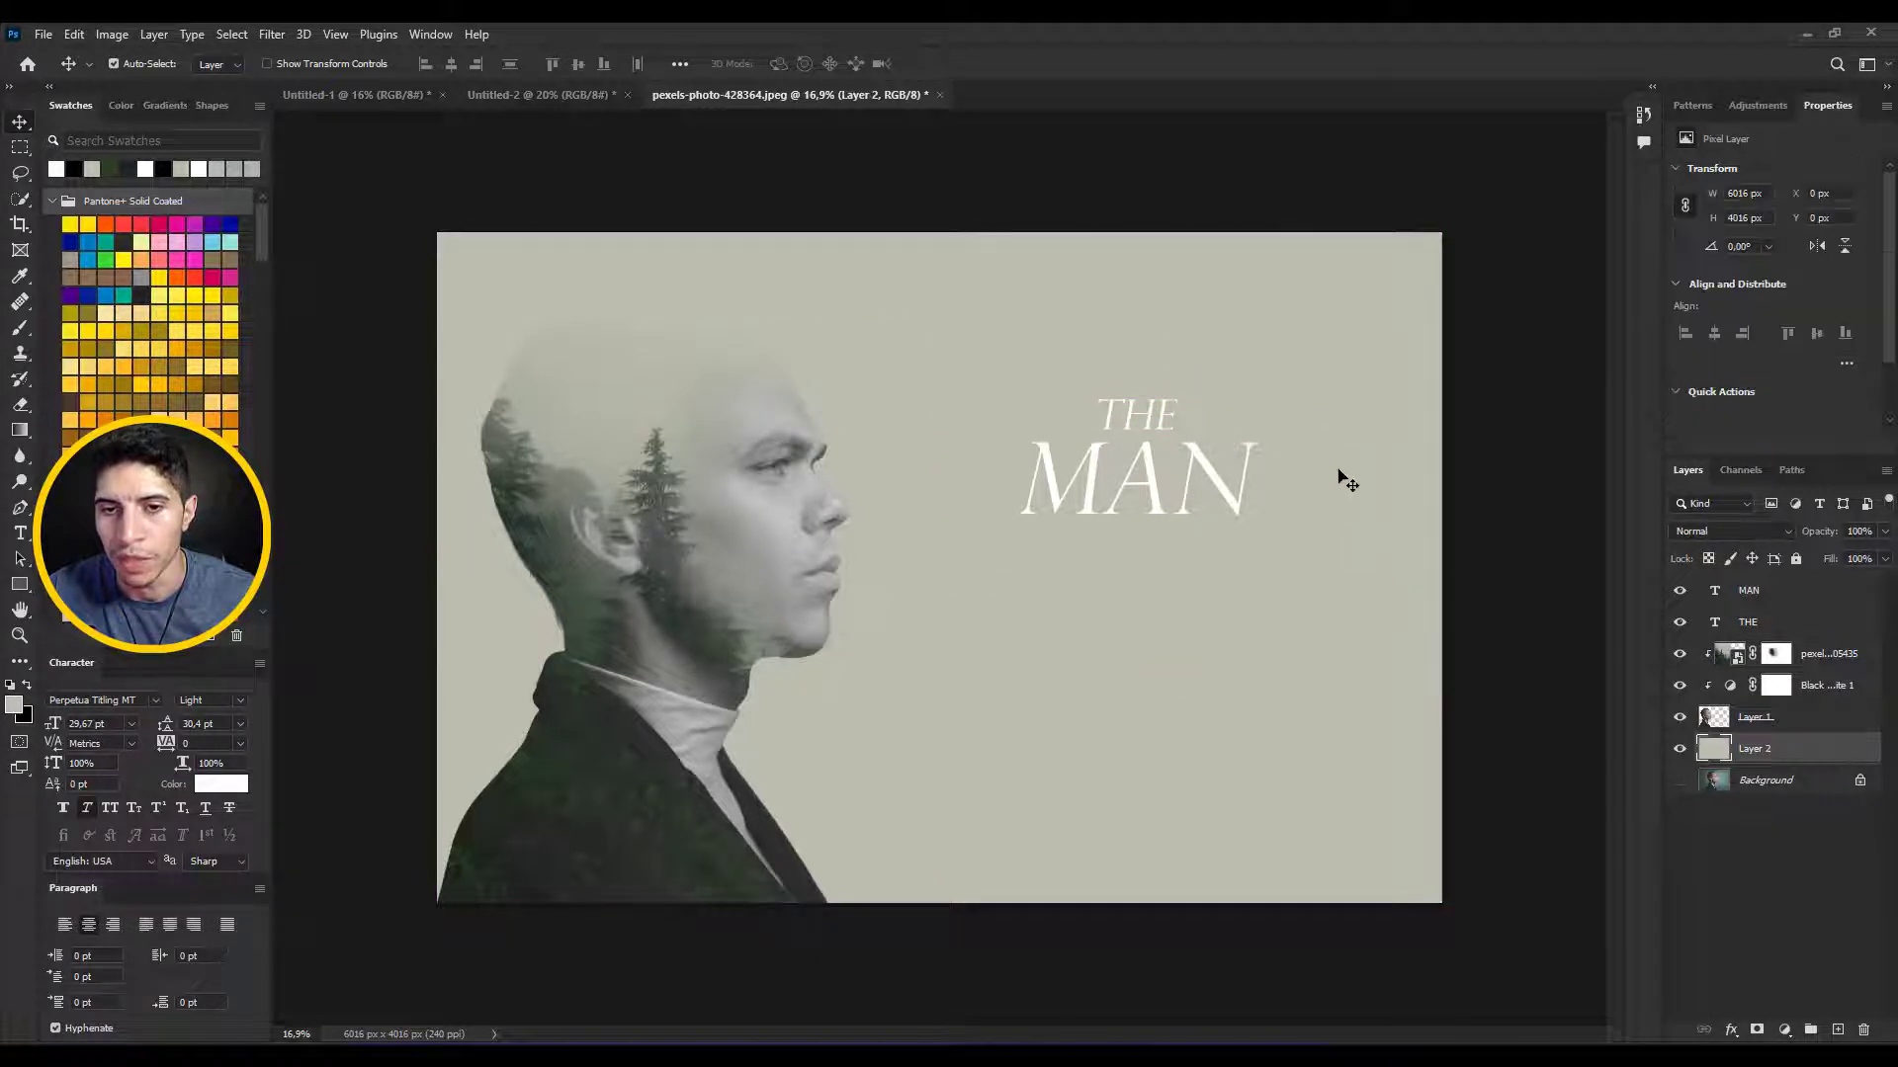
# - Duplicate "THE" and "MAN" together directly below the originals and change the copied "THE" to "IN THE"
pyautogui.click(1115, 410)
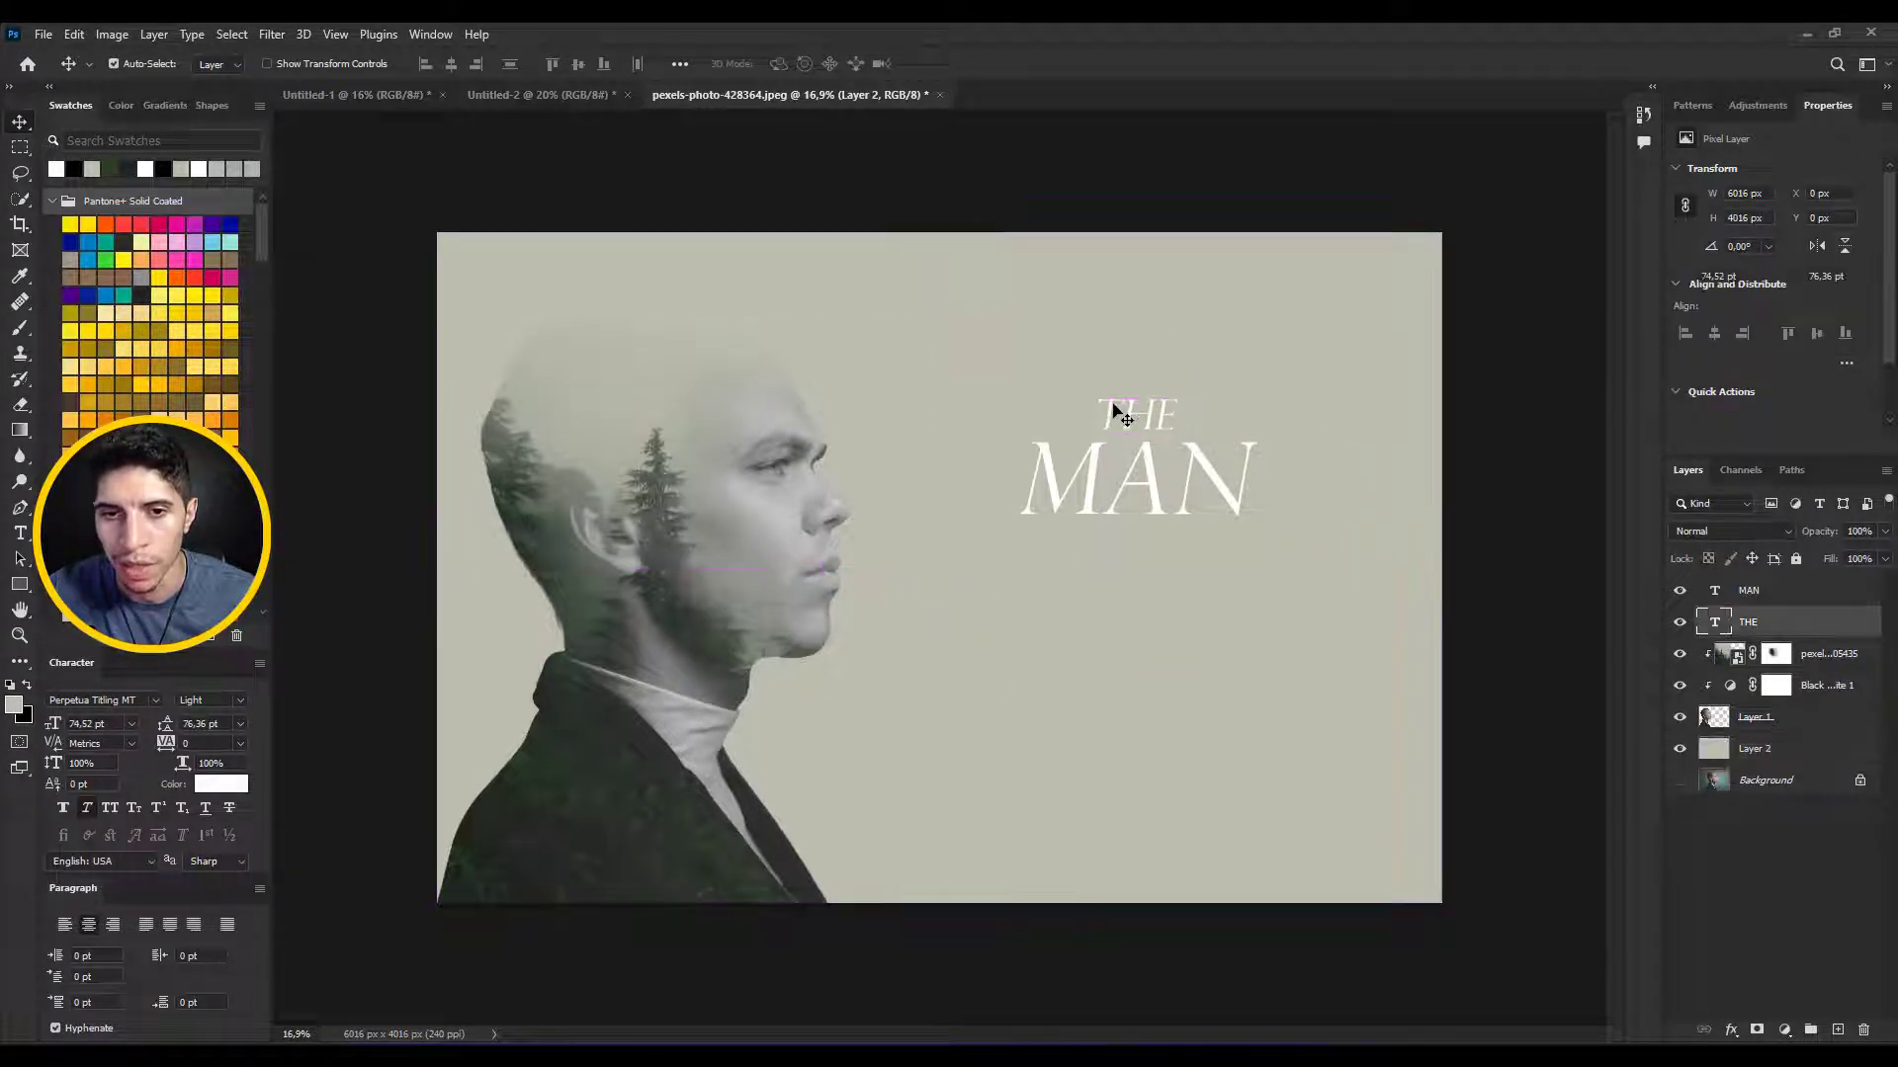
pyautogui.keyDown('ctrl'); pyautogui.keyDown('shift'); pyautogui.click(1149, 455); pyautogui.keyUp('shift'); pyautogui.keyUp('ctrl')
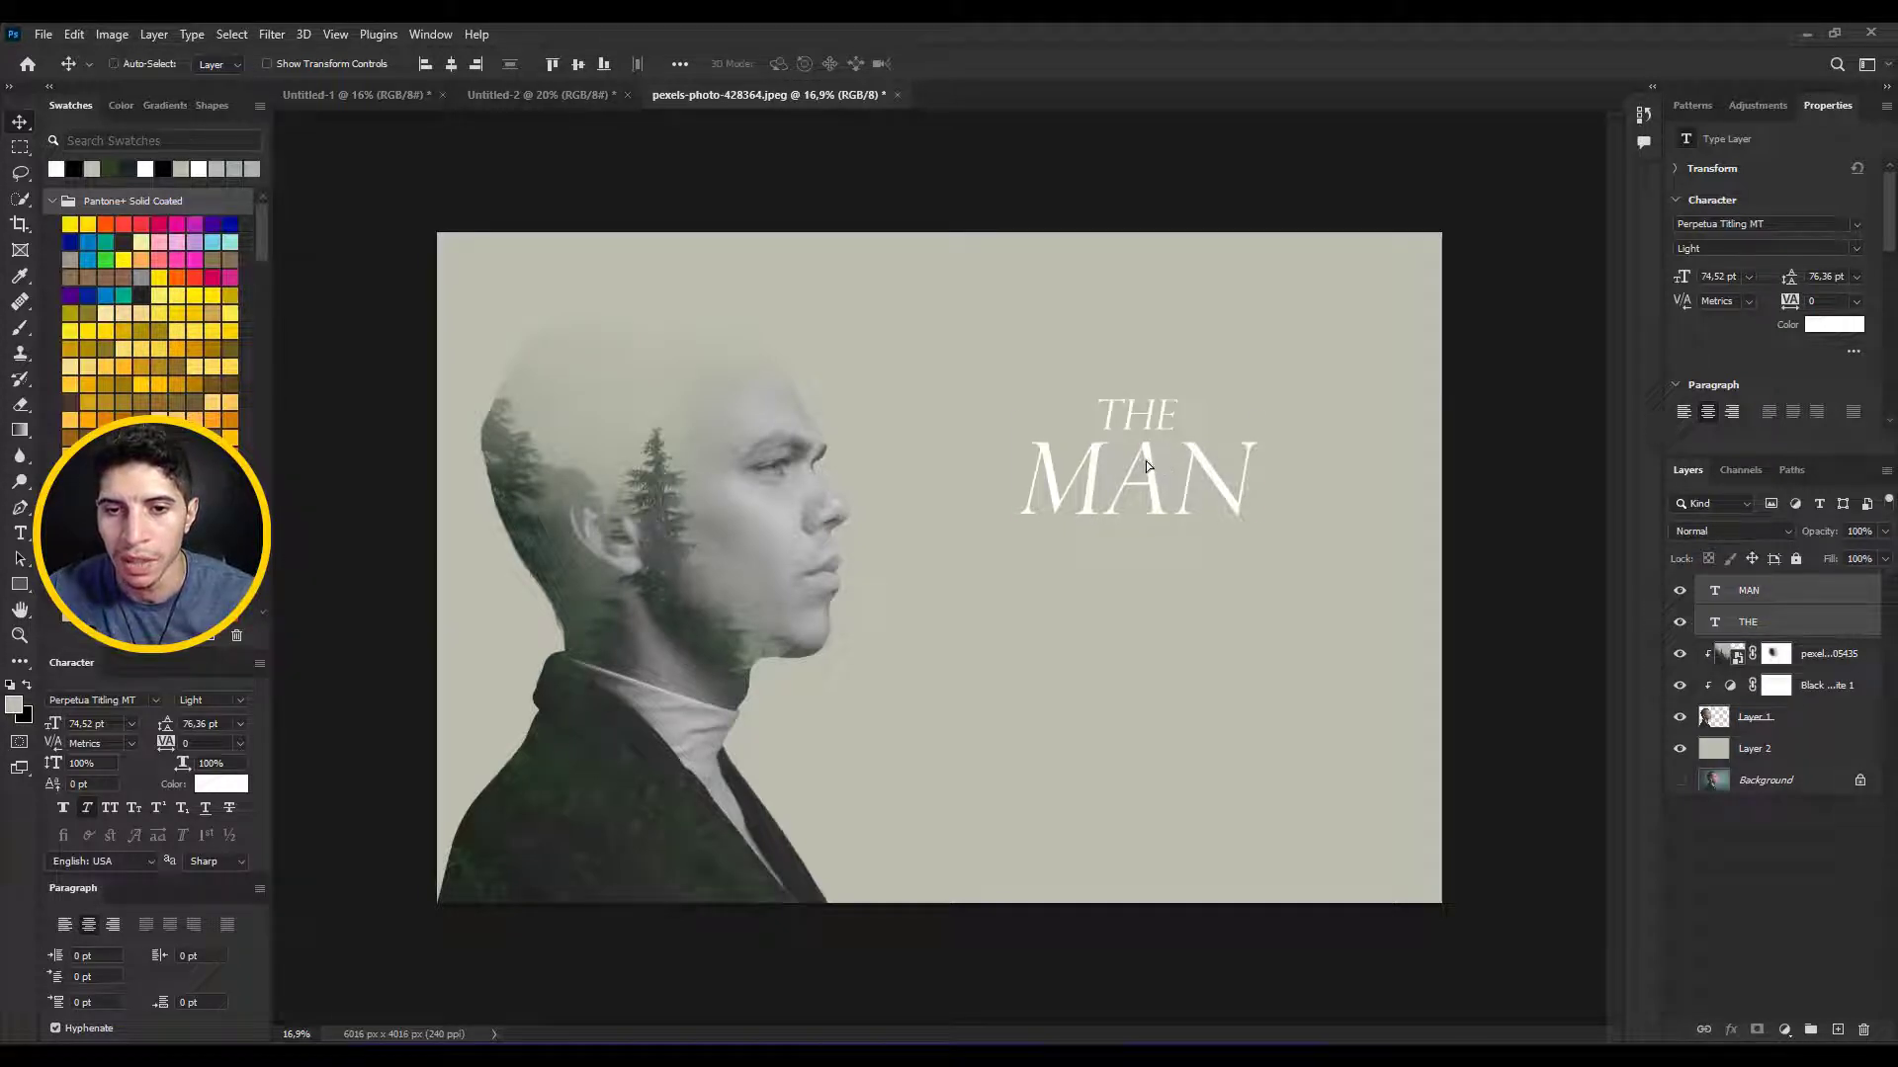
pyautogui.moveTo(1150, 454); pyautogui.dragTo(1133, 559)
pyautogui.hotkey('ctrl', 'z')
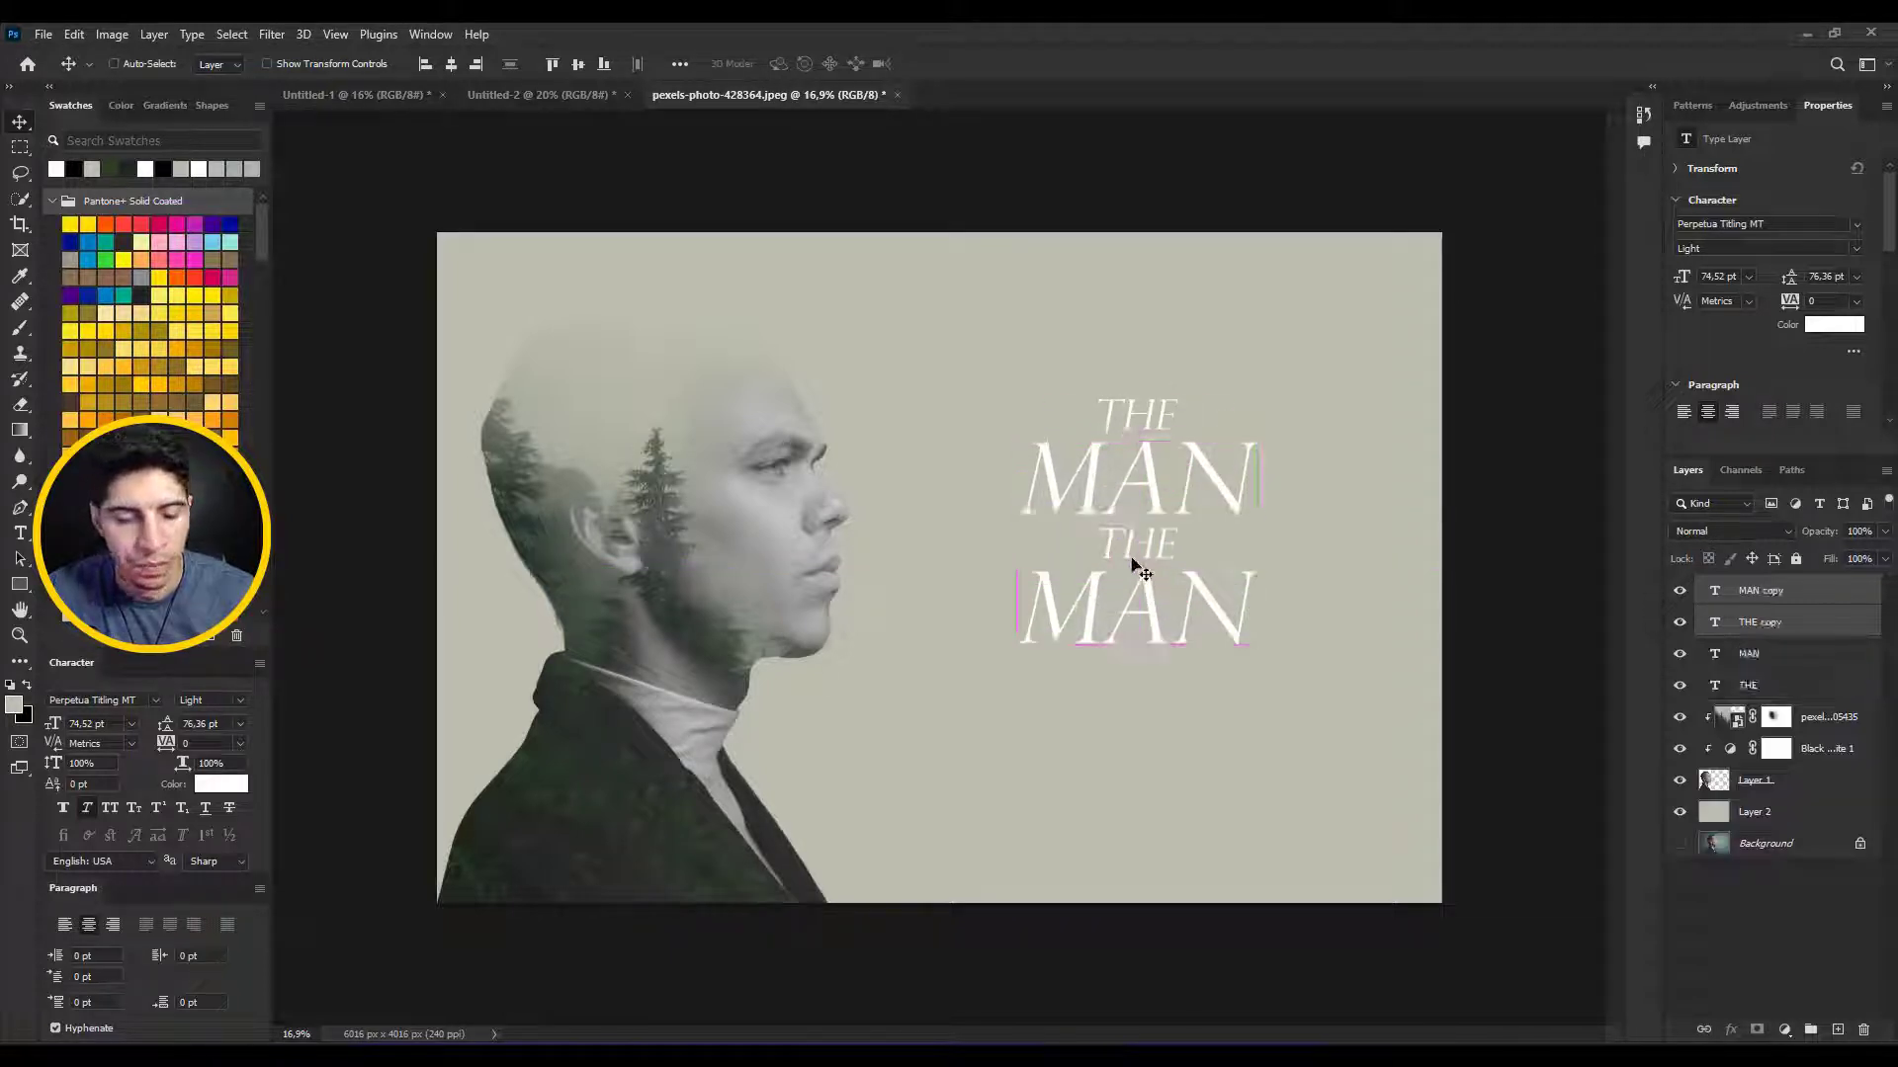
pyautogui.press('t')
pyautogui.click(1099, 536)
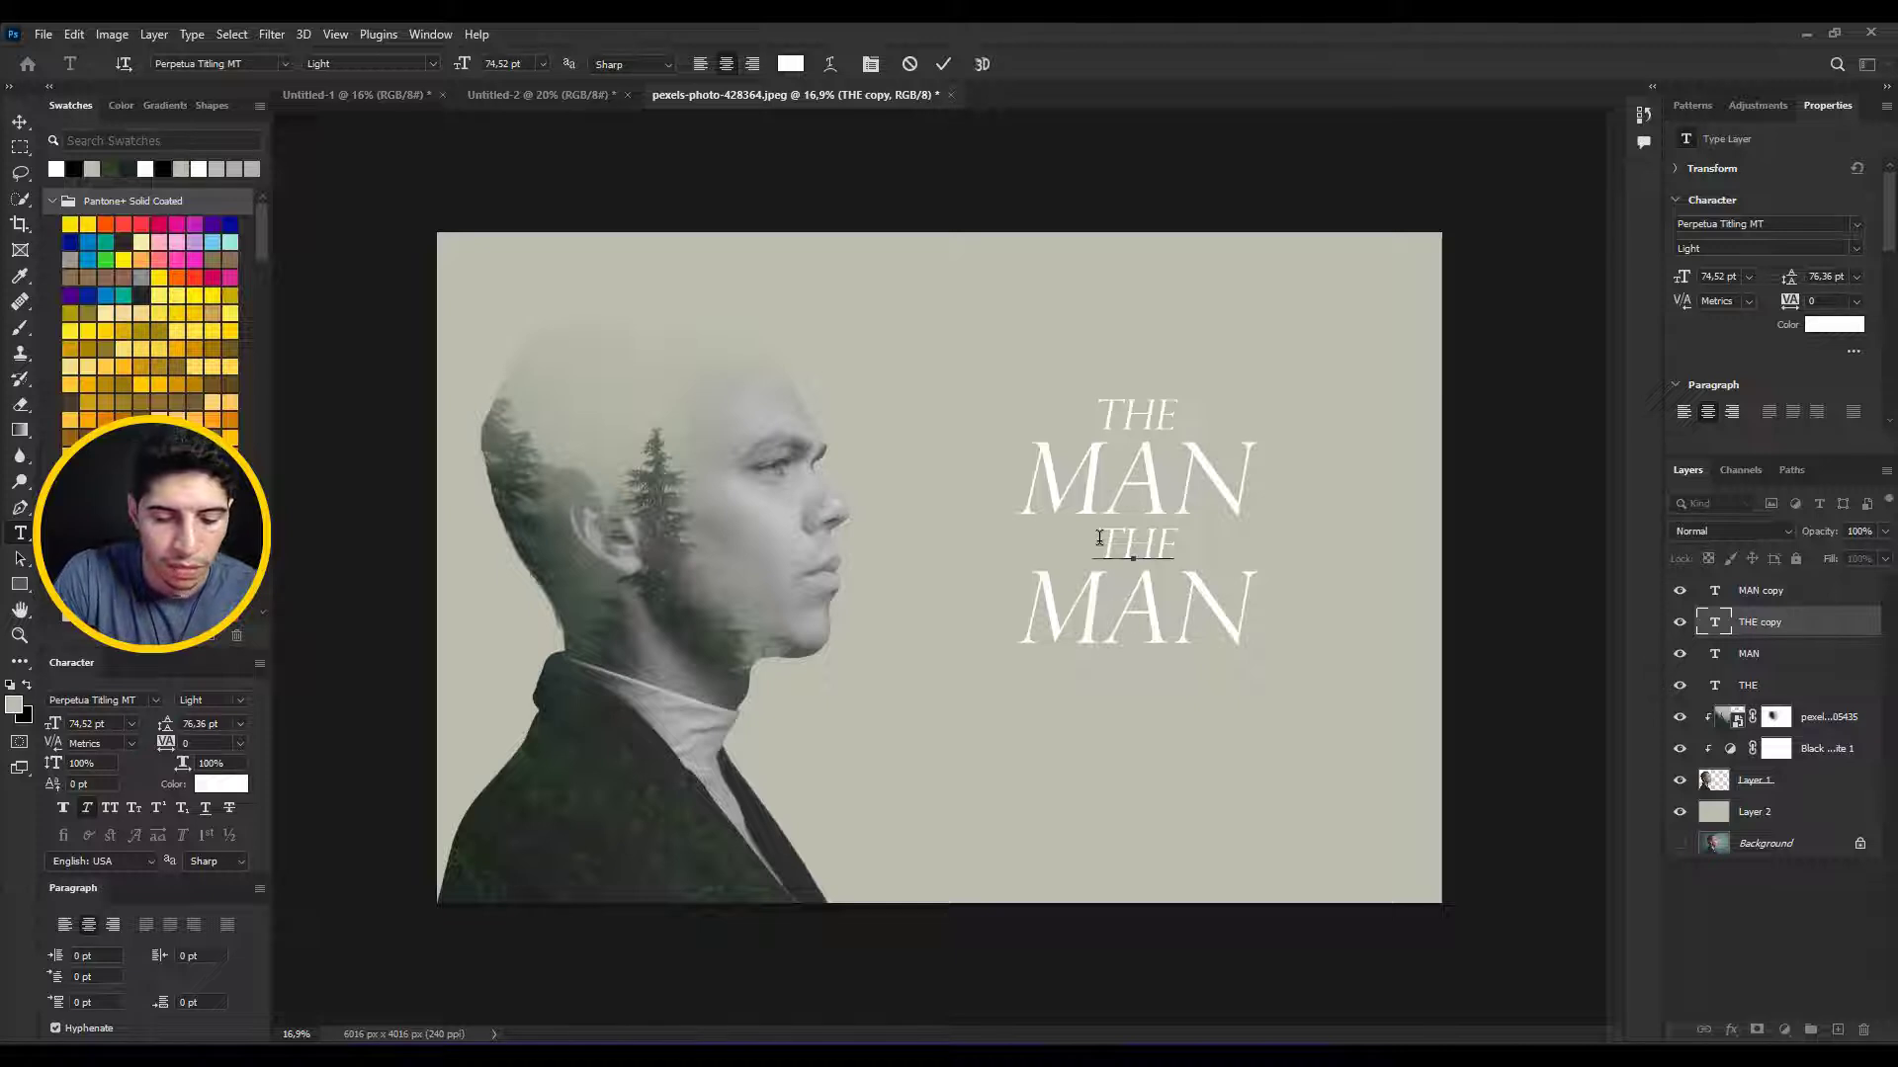
pyautogui.write('IN')
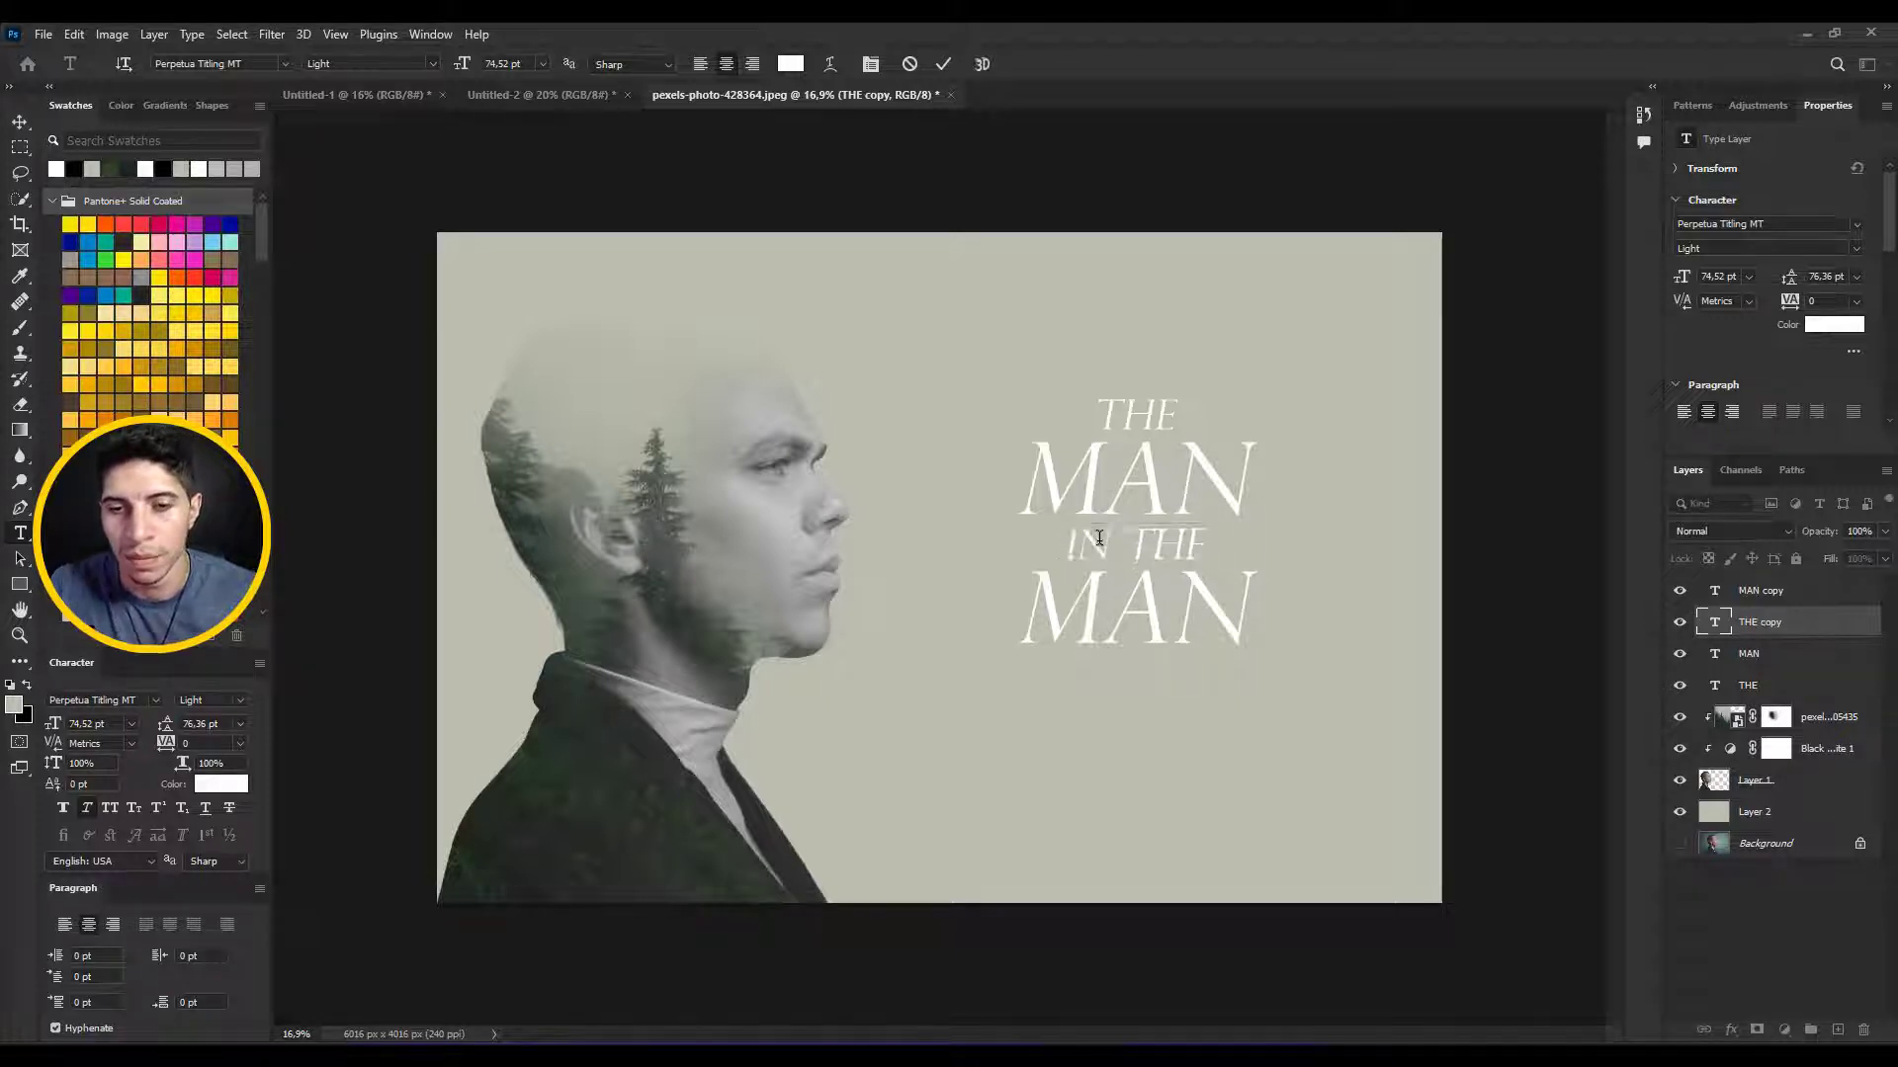
# - Replace the text of the copied "MAN" line with "WOODS"
pyautogui.doubleClick(1145, 628)
pyautogui.click(1146, 625)
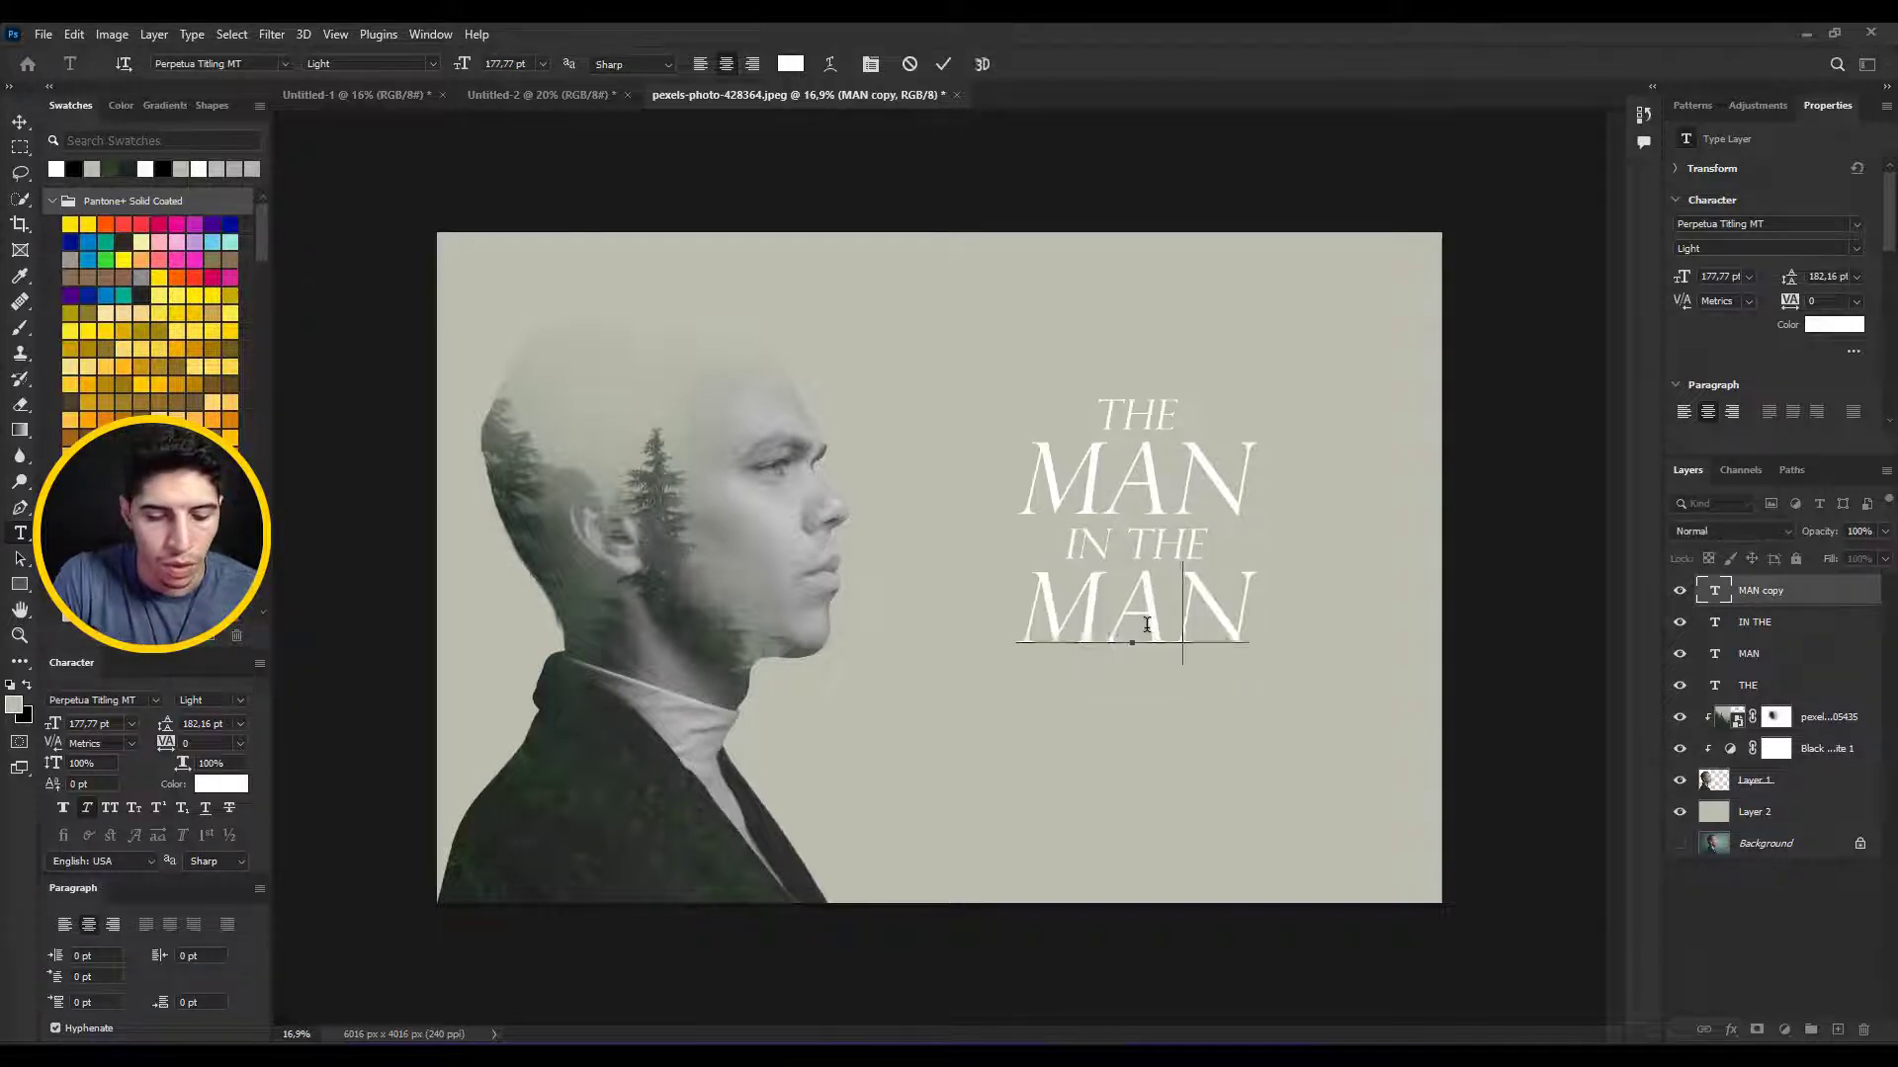
pyautogui.hotkey('ctrl', 'a')
pyautogui.write('WOODS')
pyautogui.hotkey('ctrl', 'Return')
pyautogui.press('v')
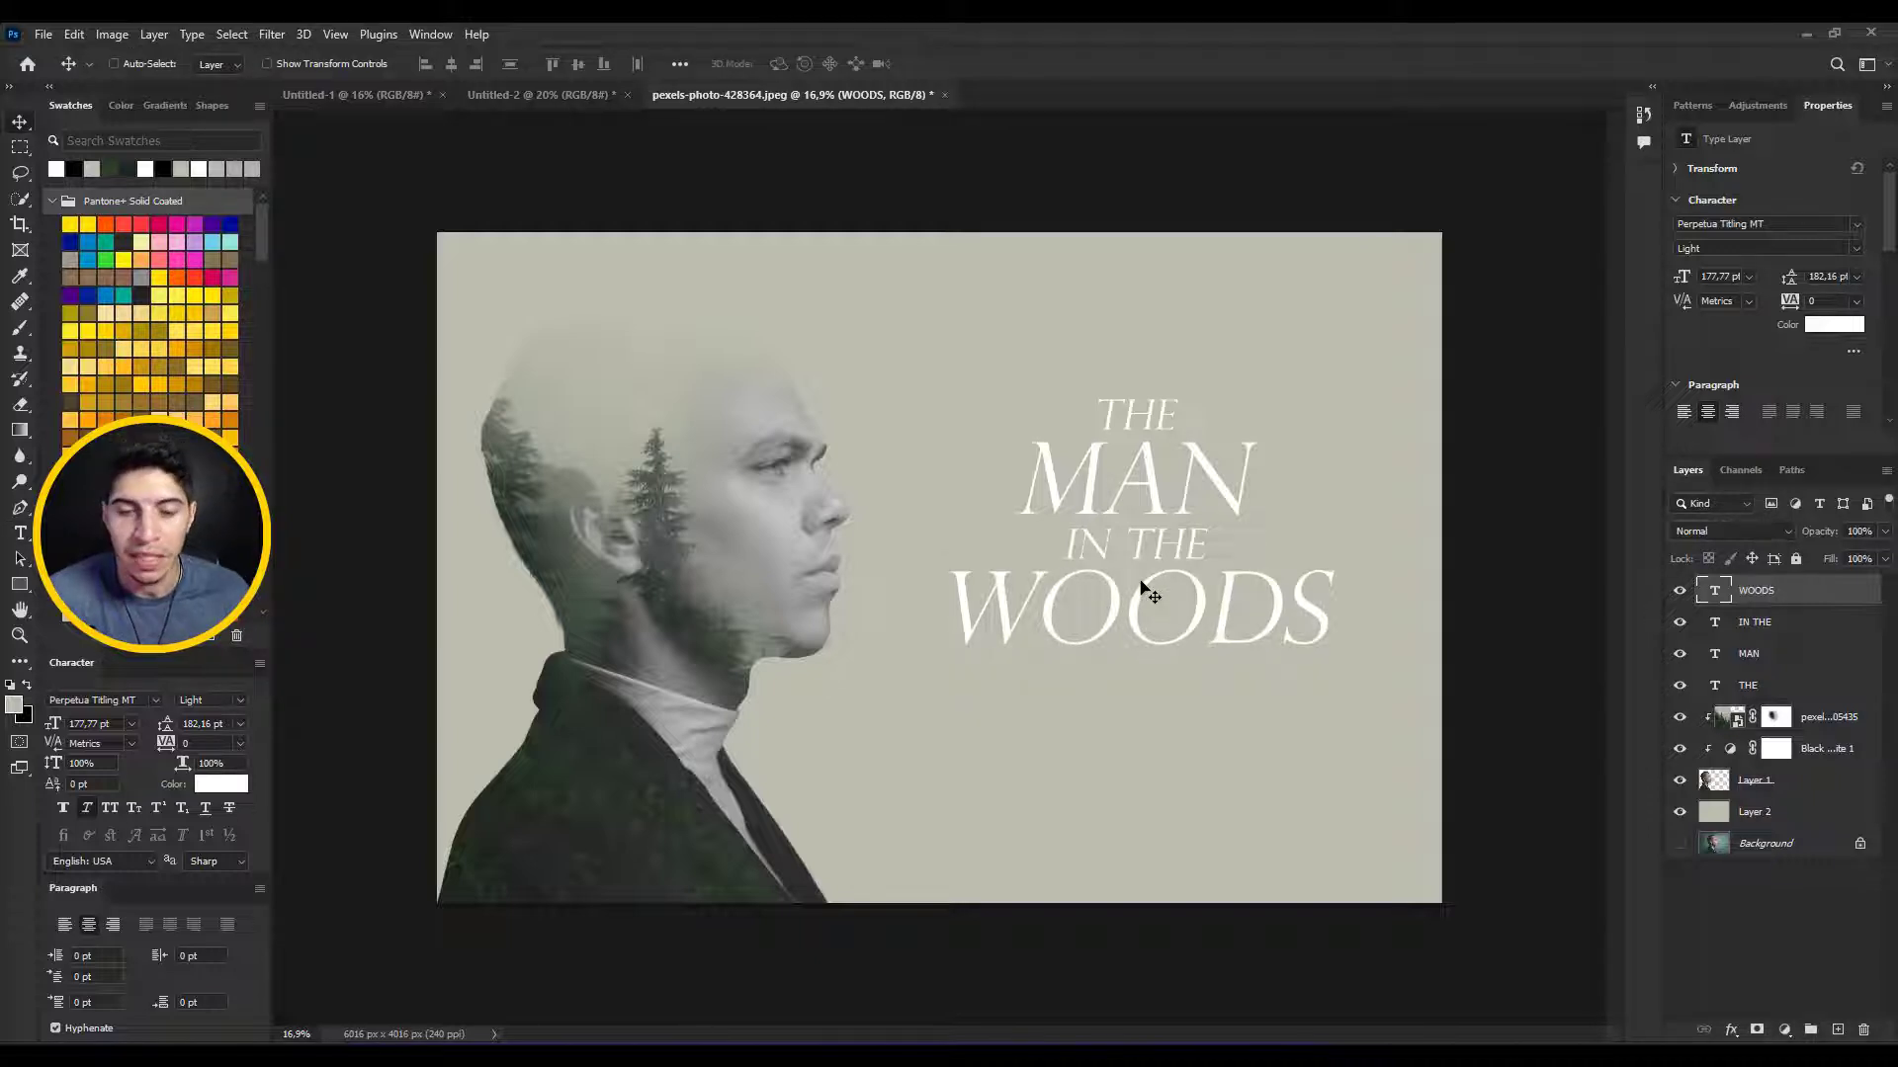
# - Check the title colour in the Untitled-2 document and fill the "WOODS" text with the dark tone sampled from the trees behind the head
pyautogui.click(578, 100)
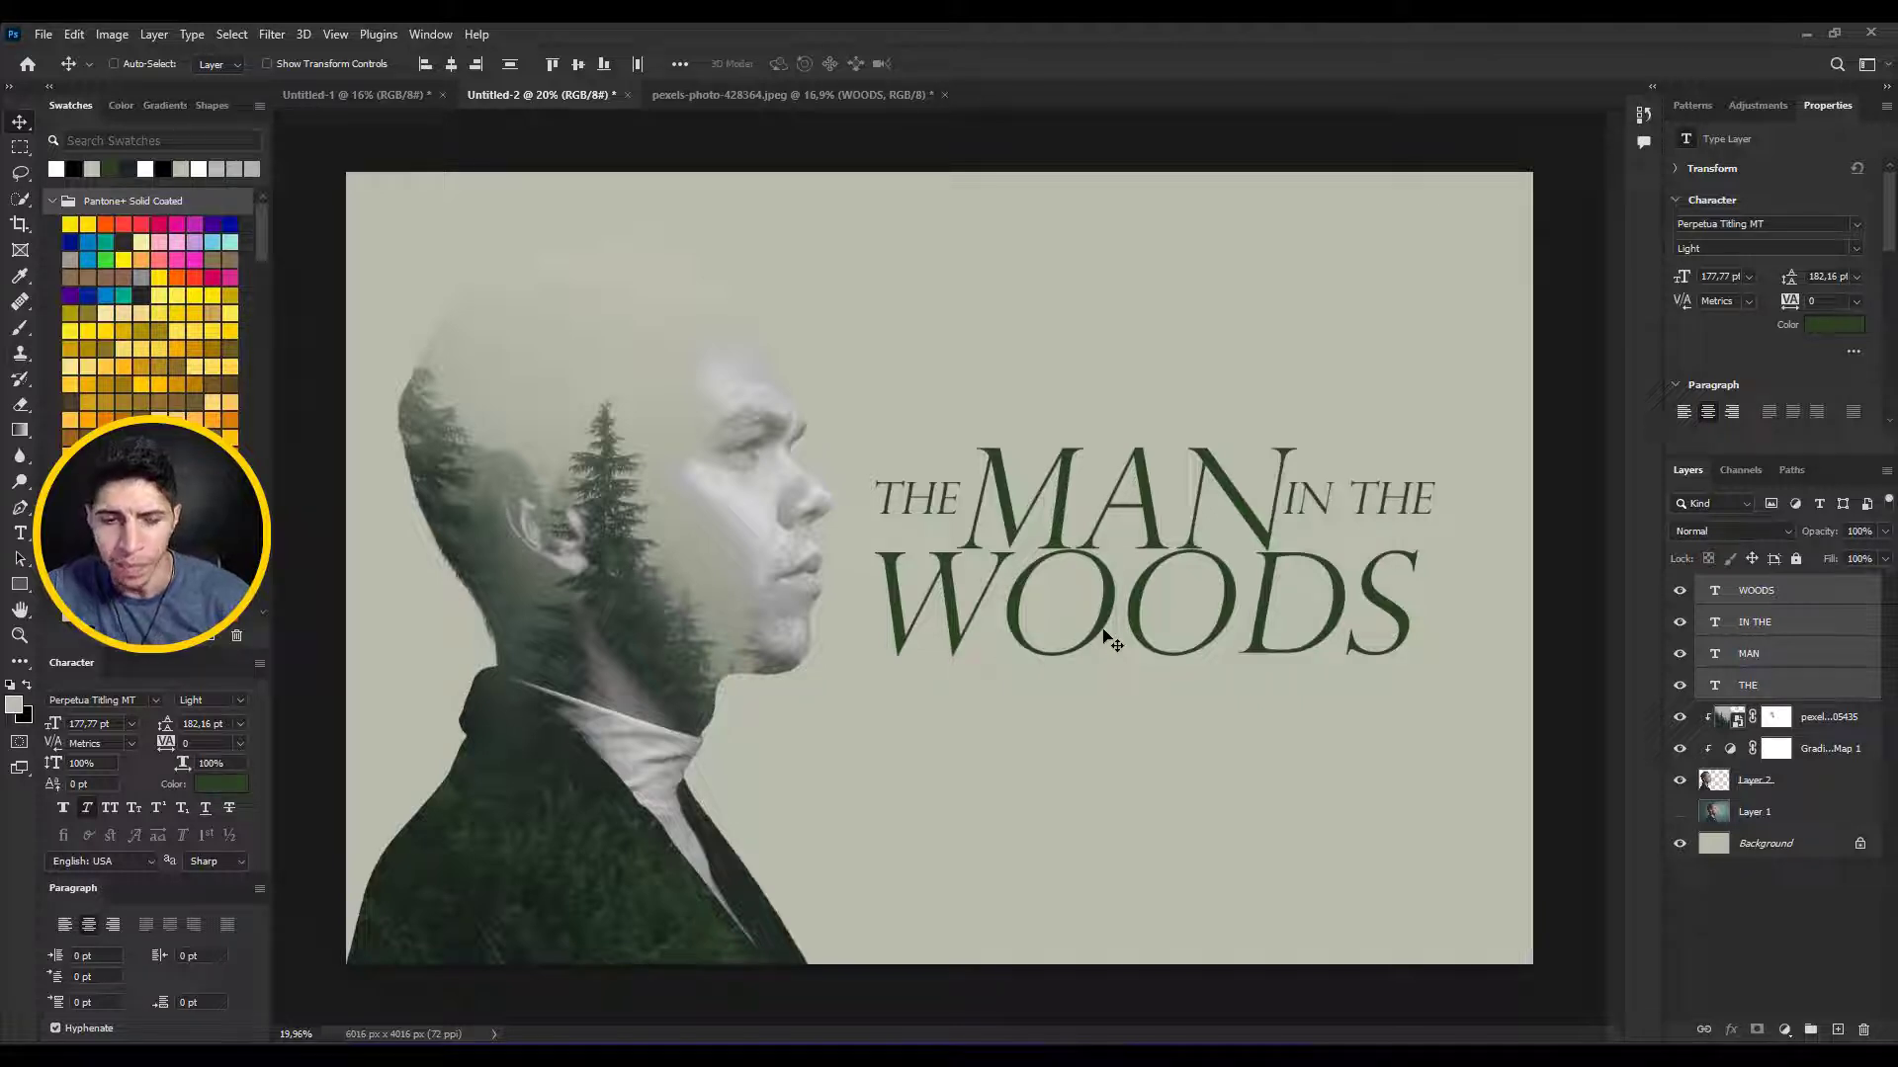
pyautogui.click(803, 96)
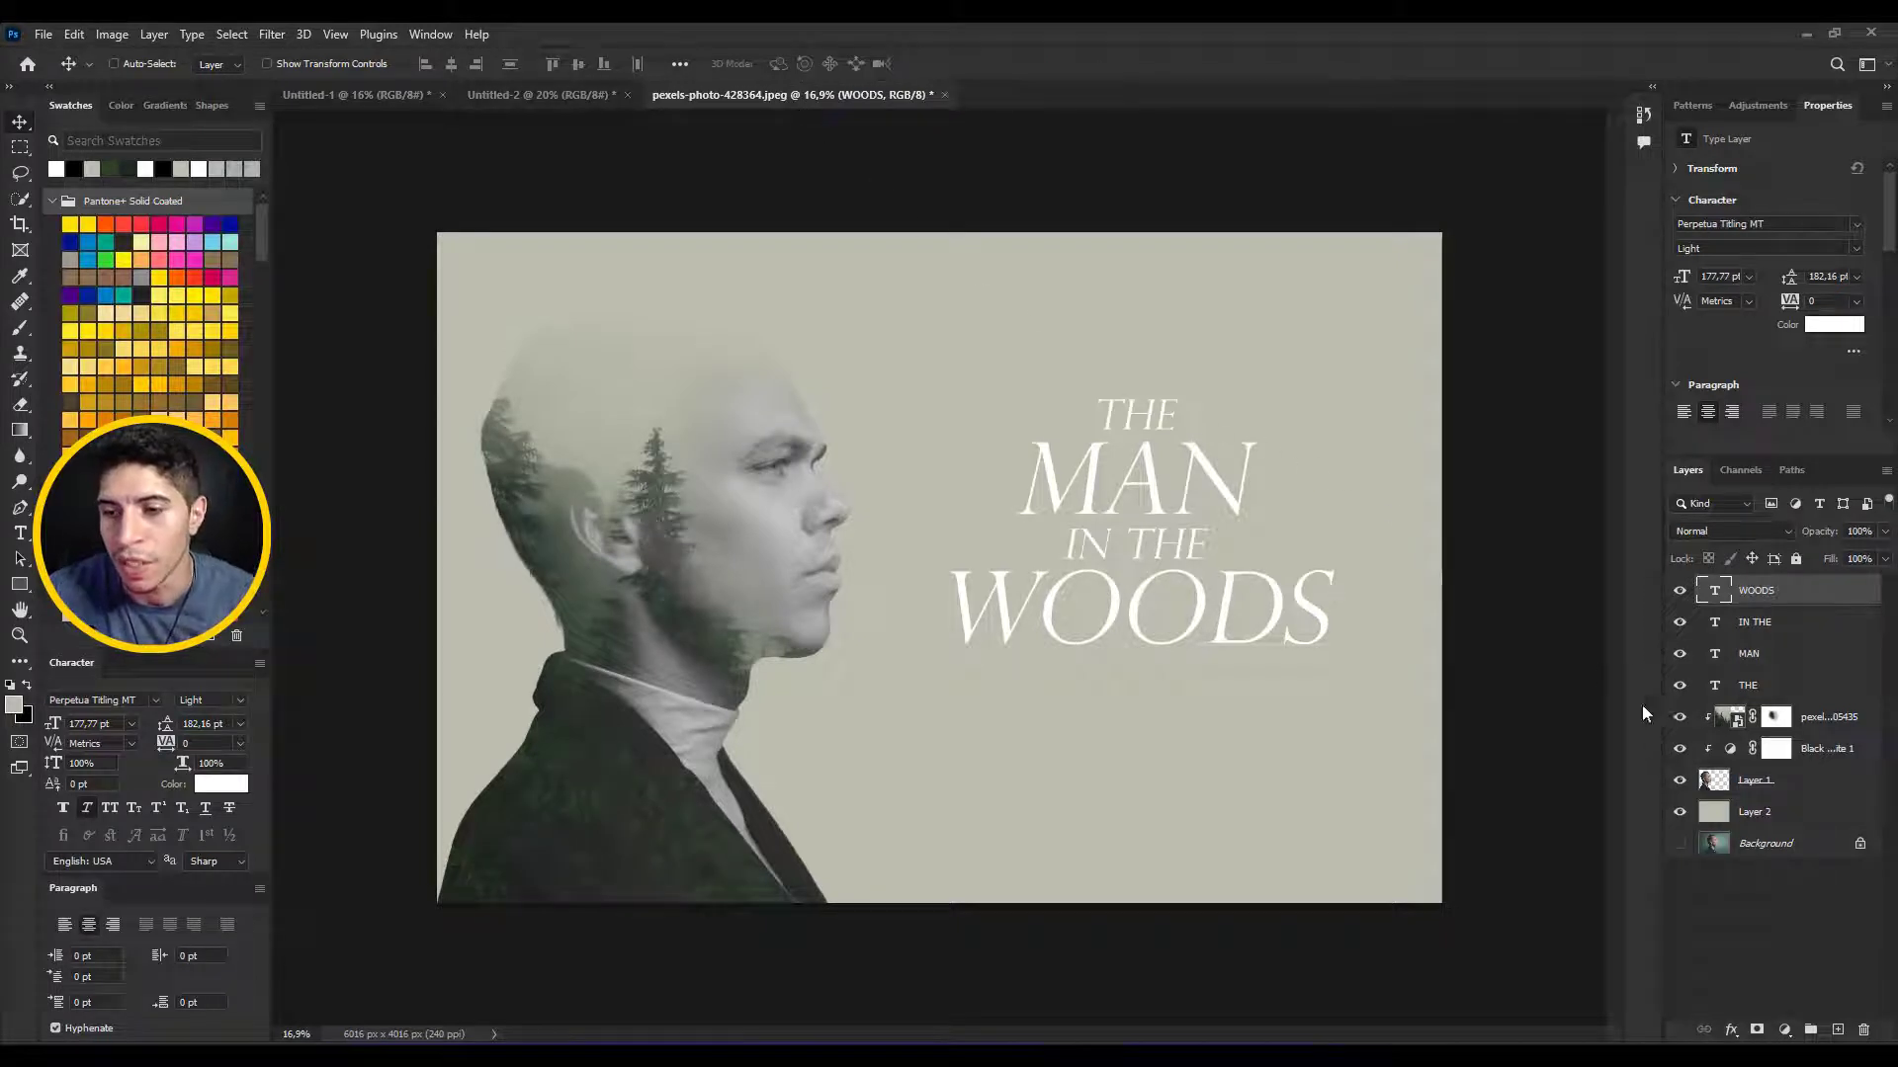
pyautogui.click(1715, 786)
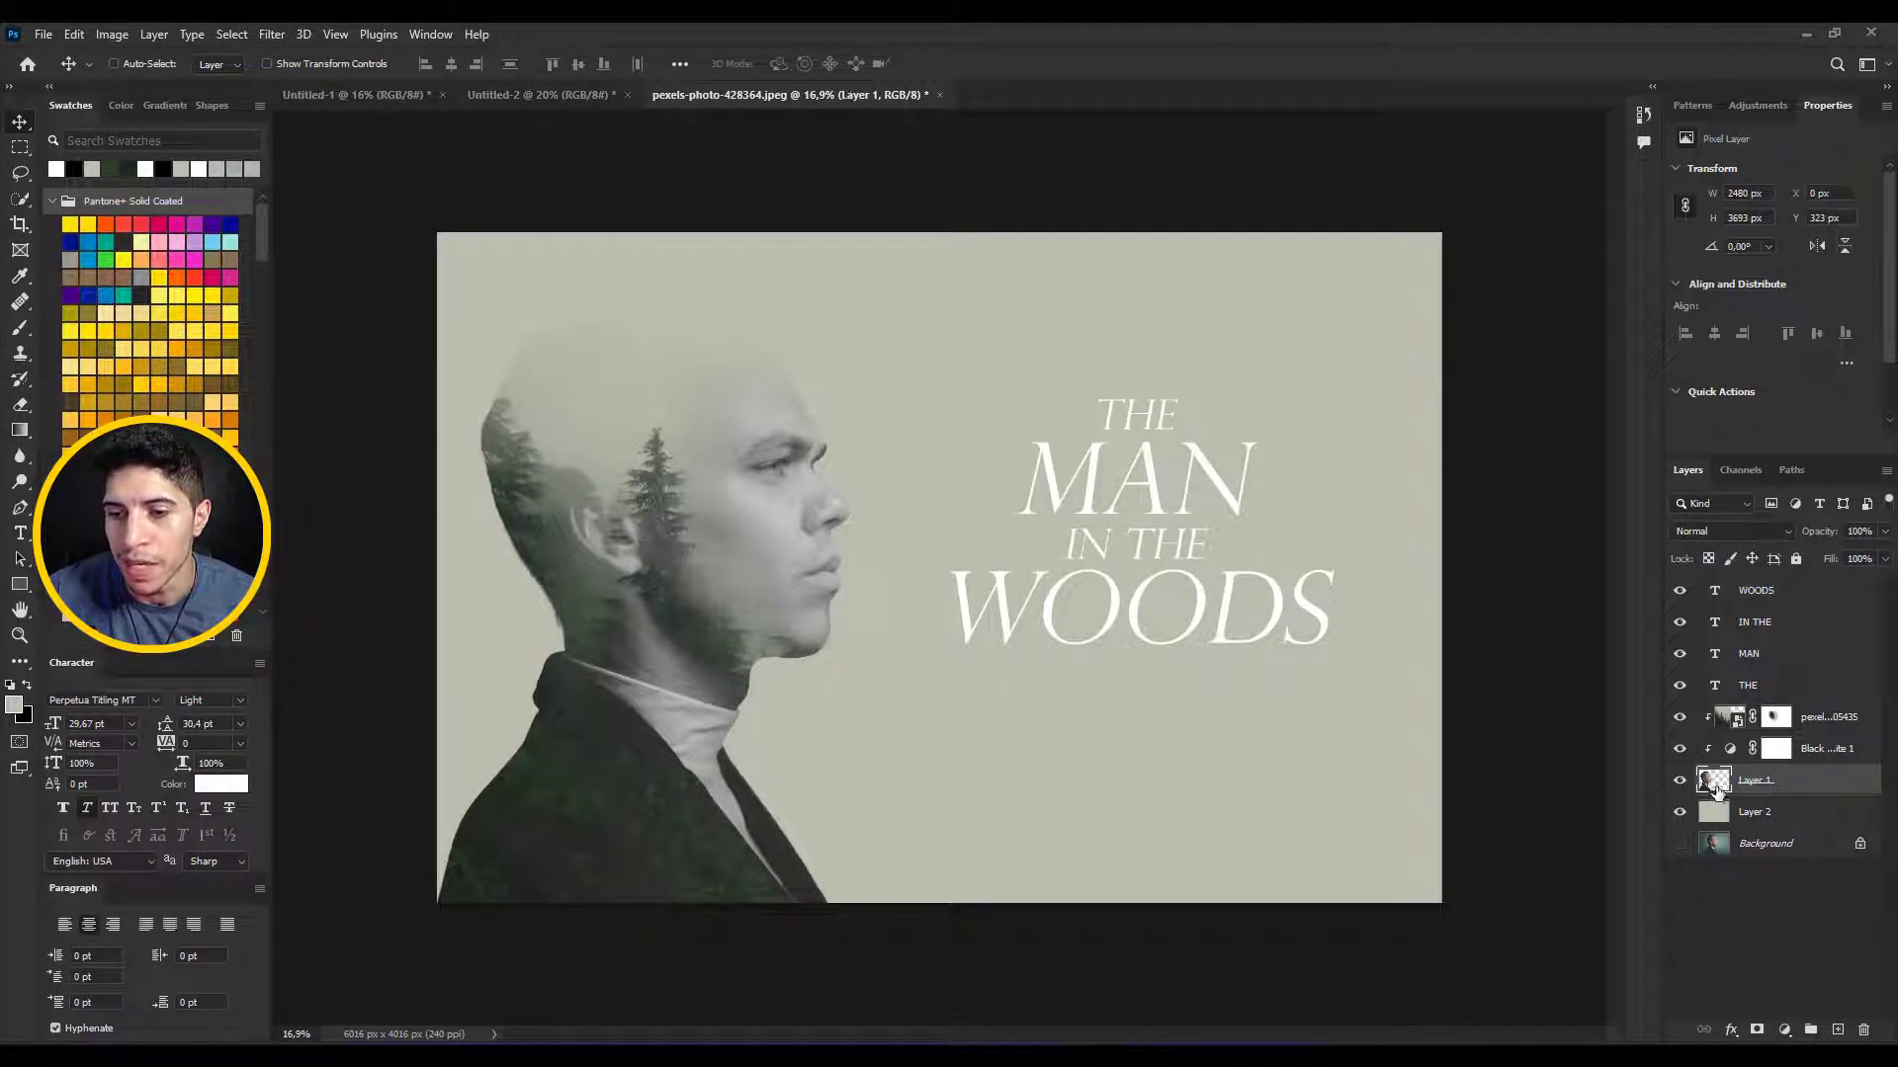
pyautogui.click(1753, 593)
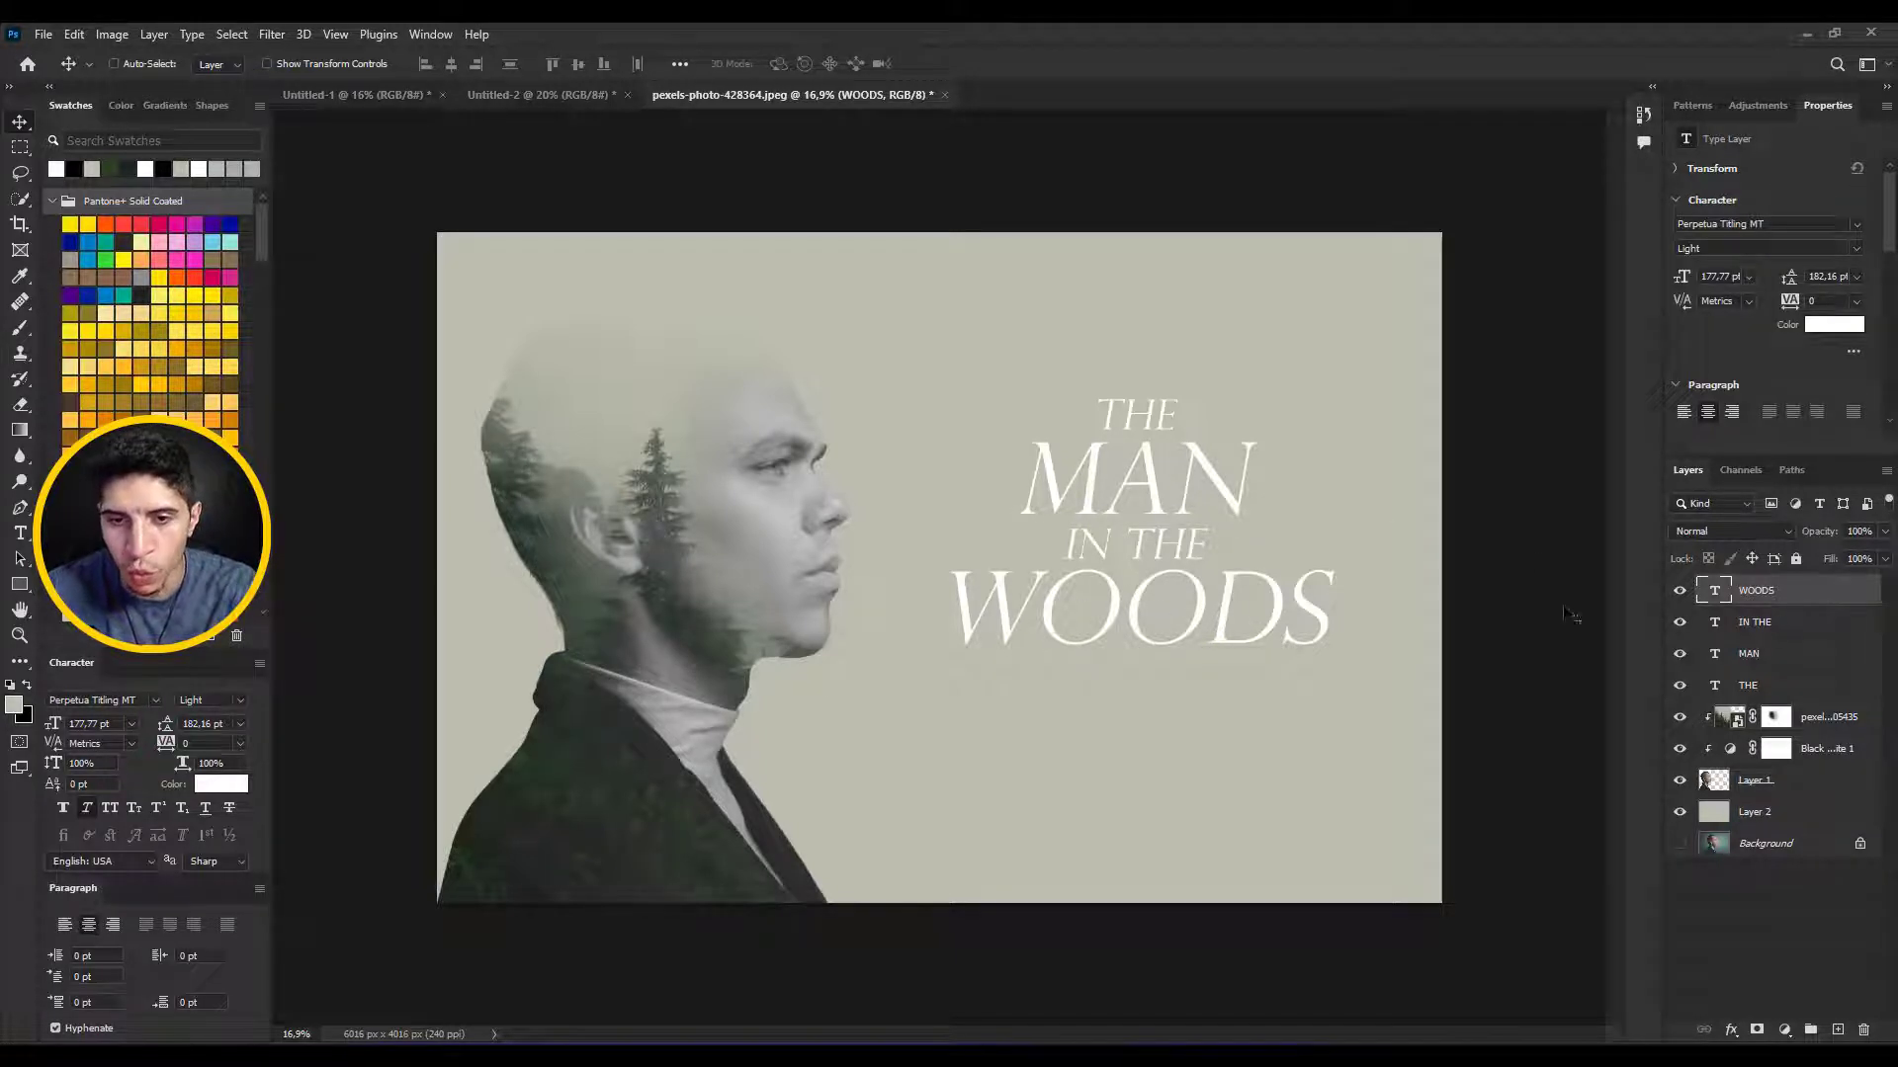
pyautogui.press('i')
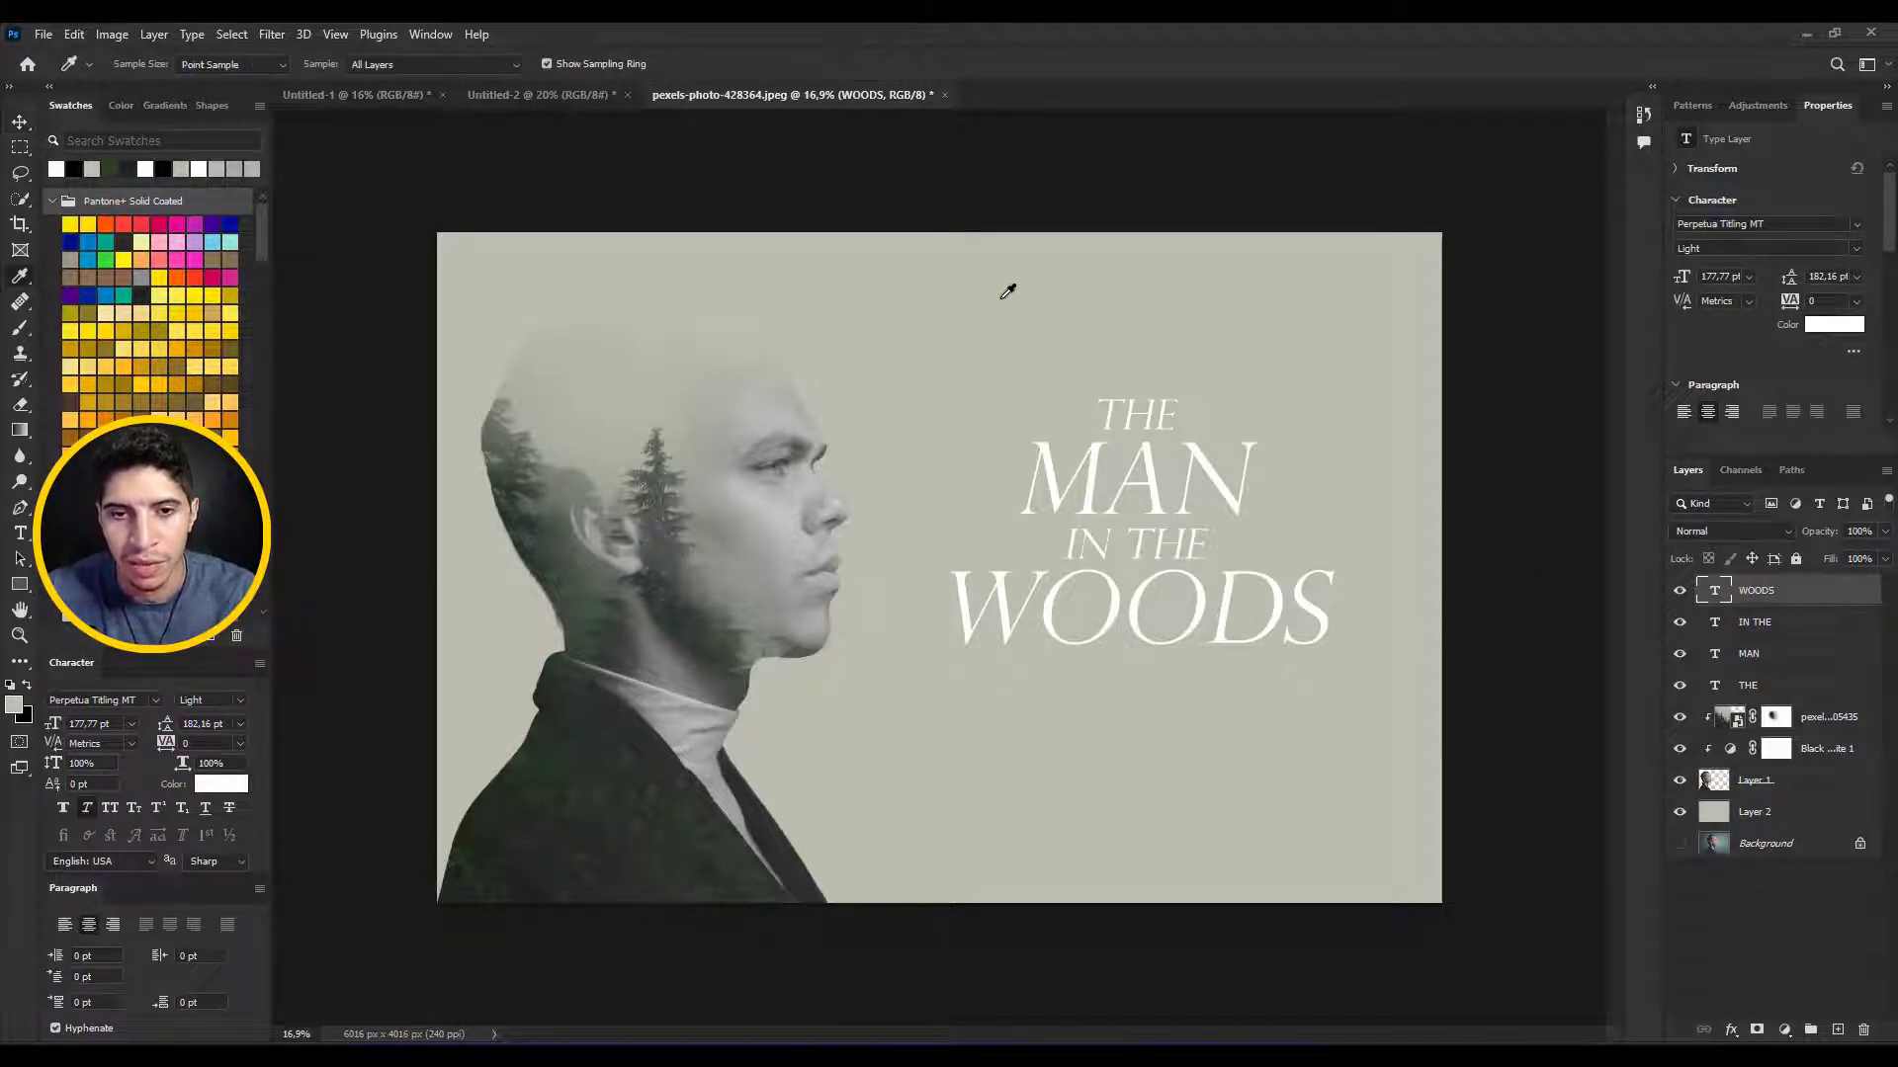
pyautogui.moveTo(1007, 292); pyautogui.dragTo(514, 476)
pyautogui.hotkey('alt', 'BackSpace')
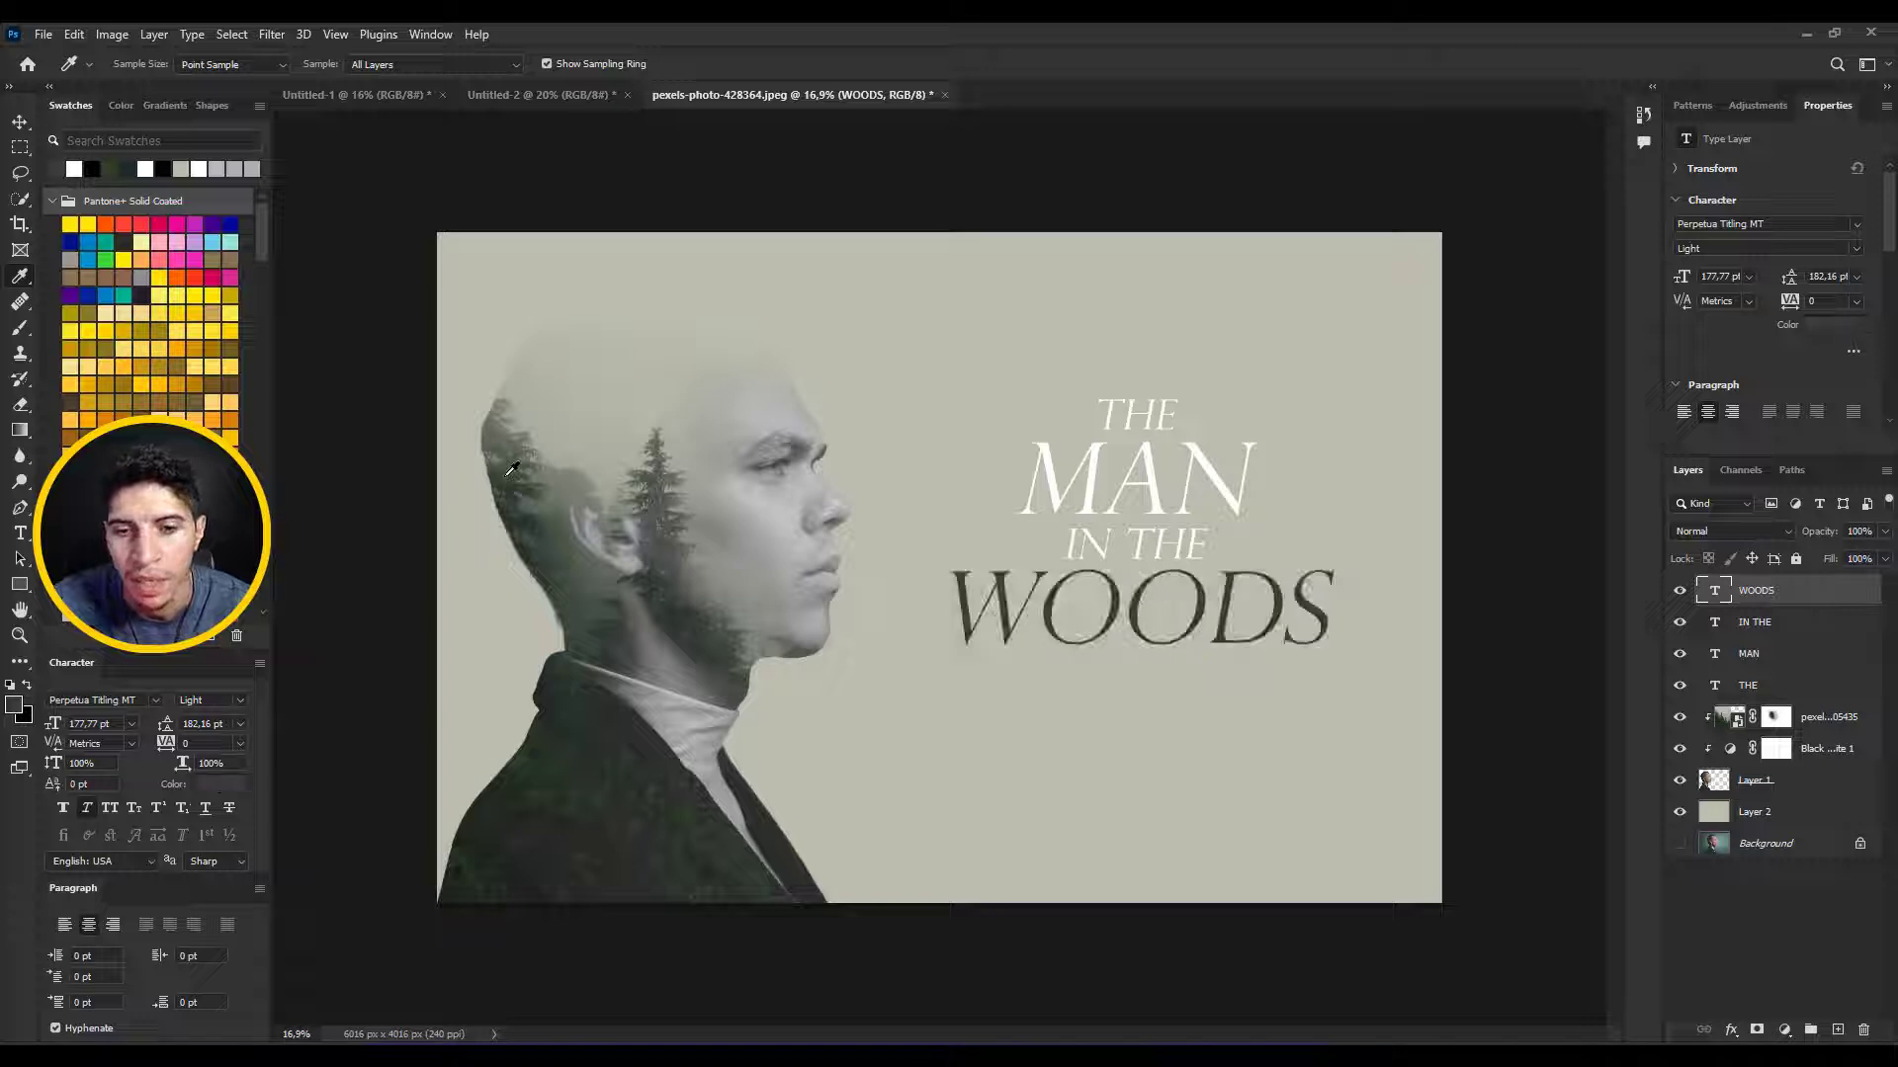
# - Fill the "IN THE", "MAN" and "THE" text layers with the same dark foreground tone used for "WOODS"
pyautogui.press('v')
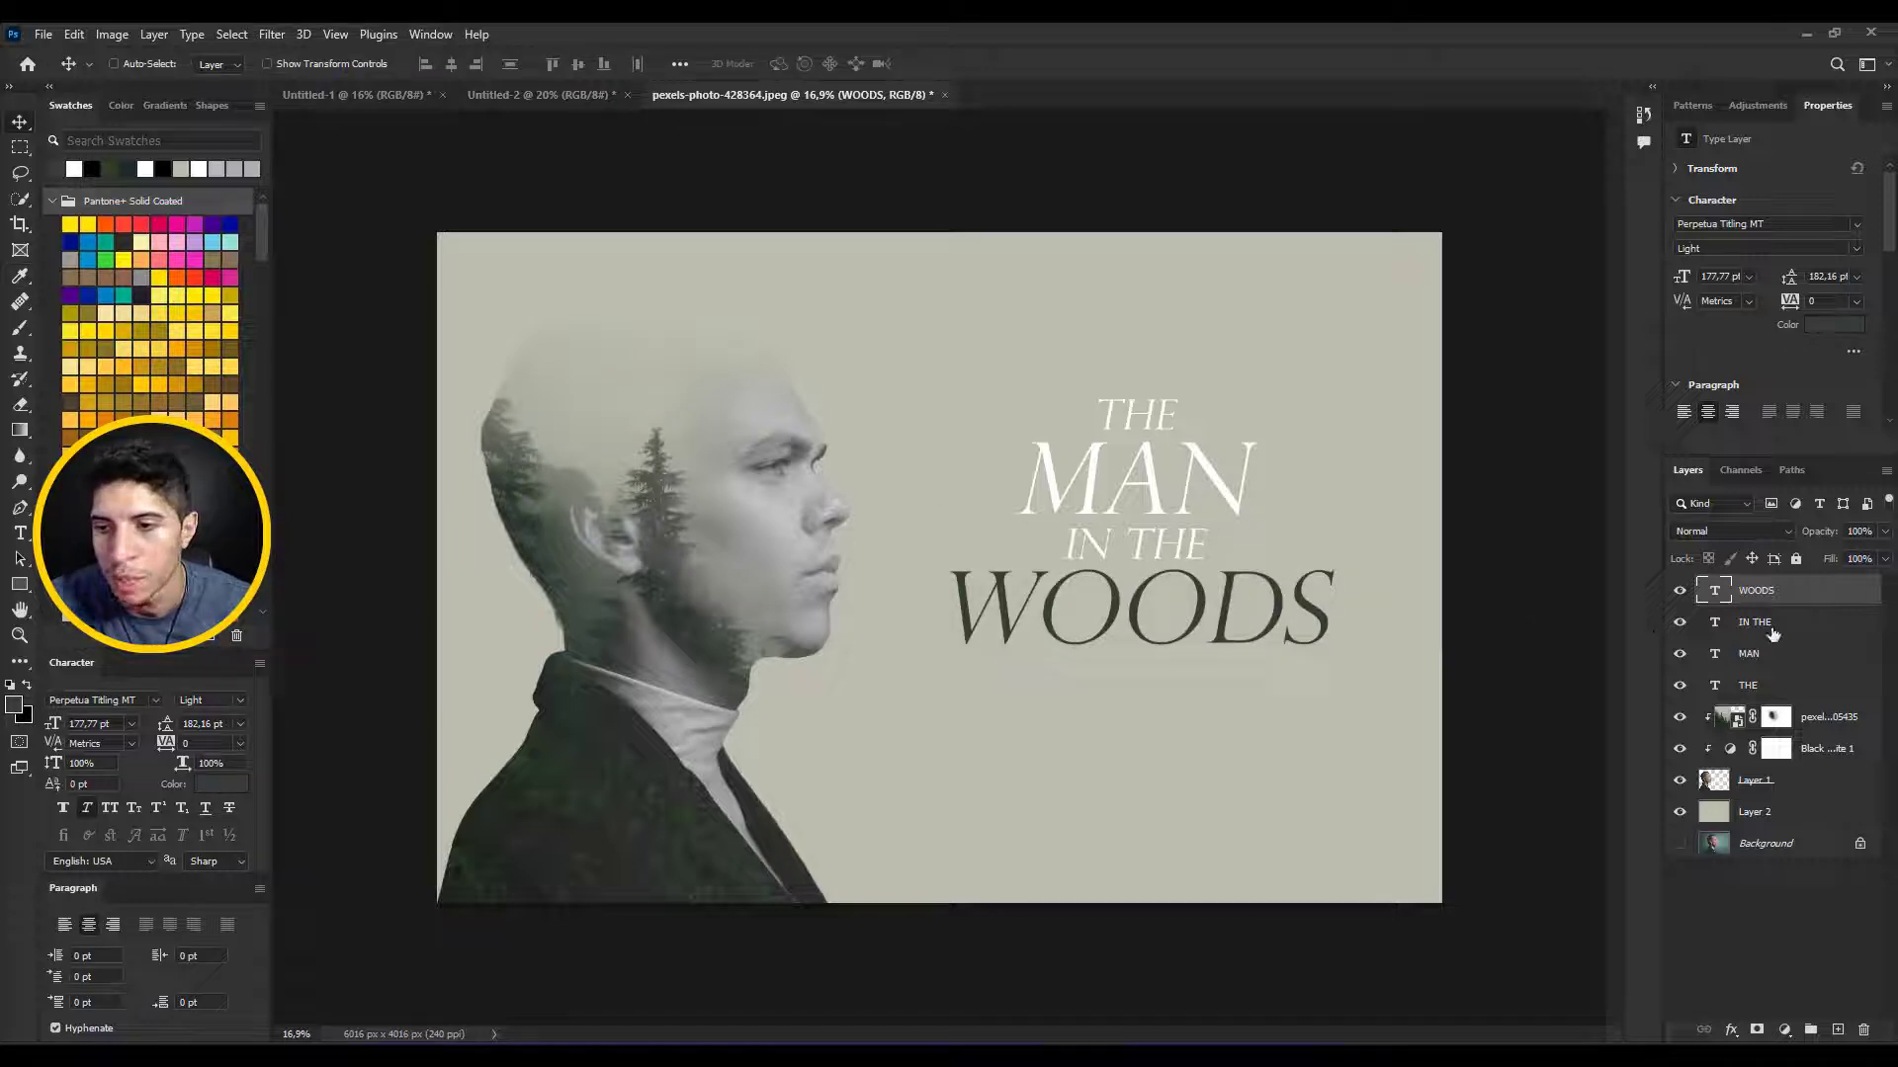
pyautogui.click(1771, 631)
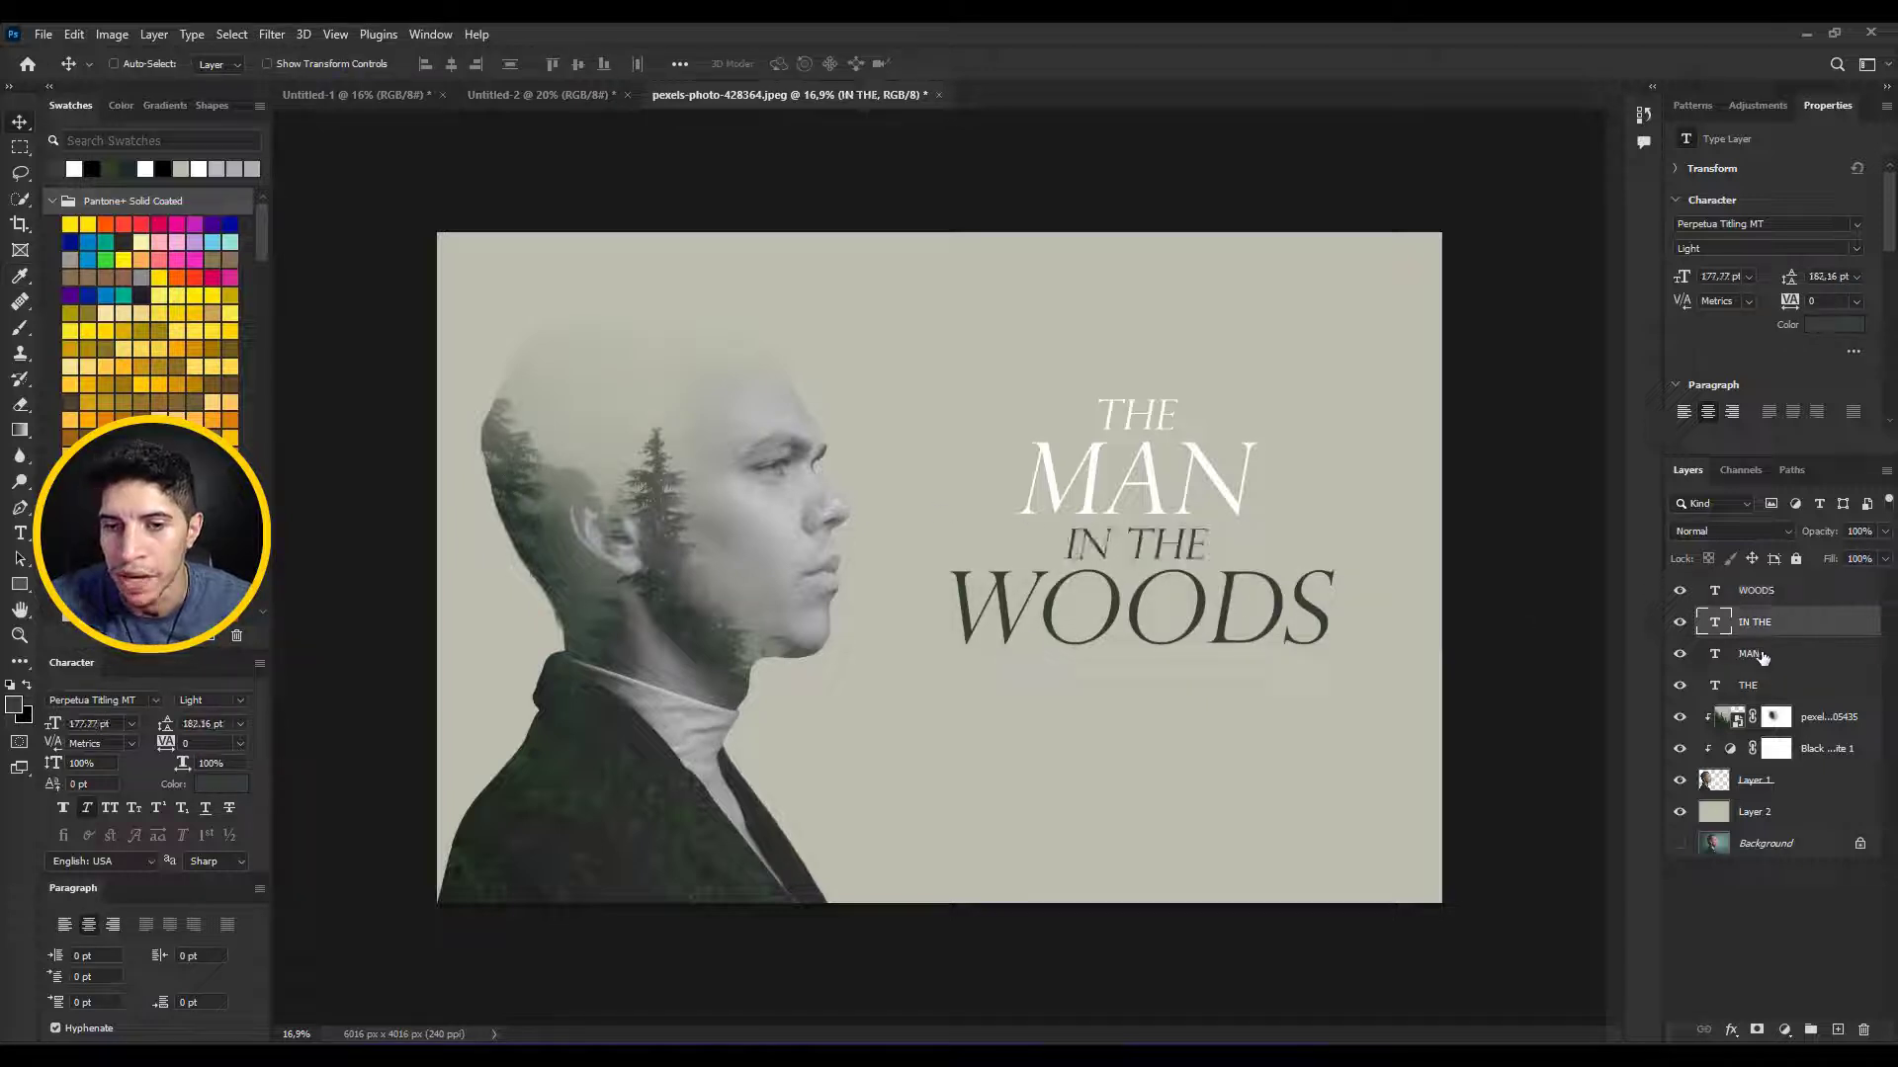
pyautogui.click(1761, 657)
pyautogui.hotkey('alt', 'BackSpace')
pyautogui.click(1756, 686)
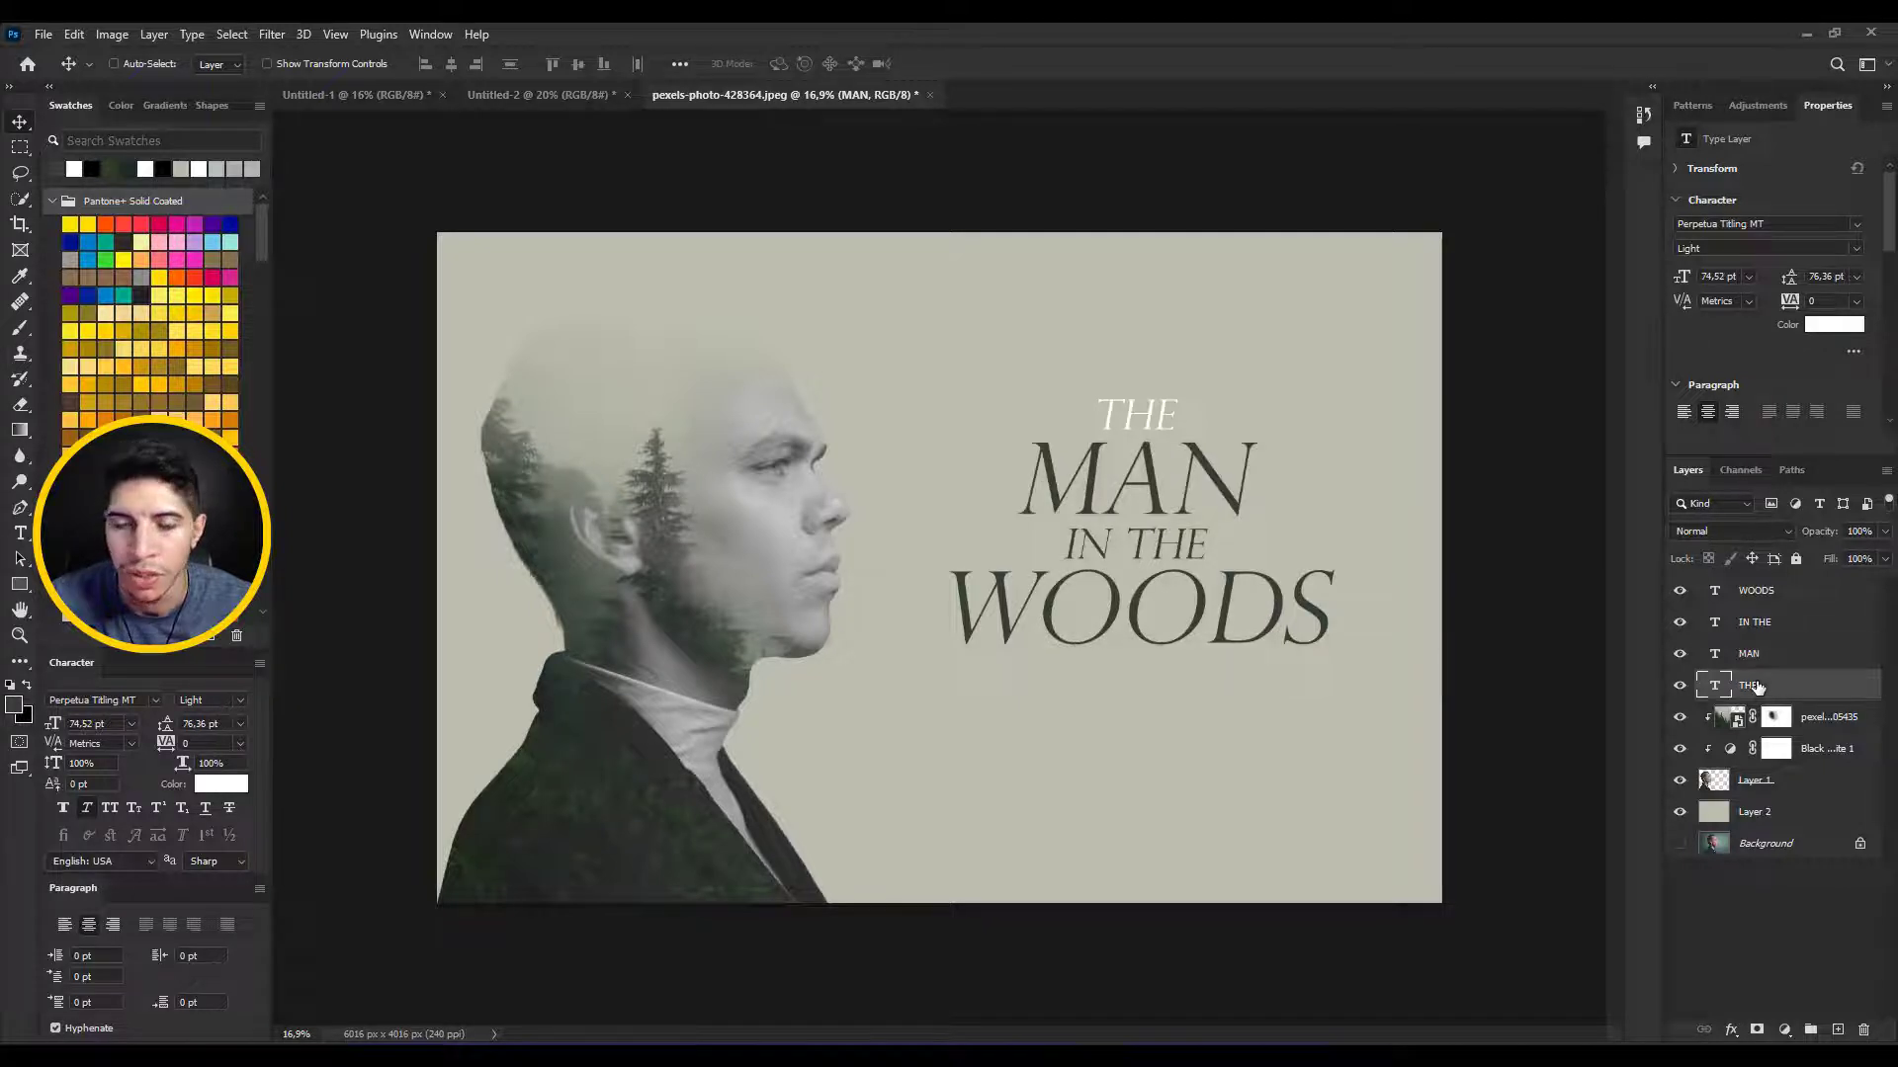
pyautogui.hotkey('alt', 'BackSpace')
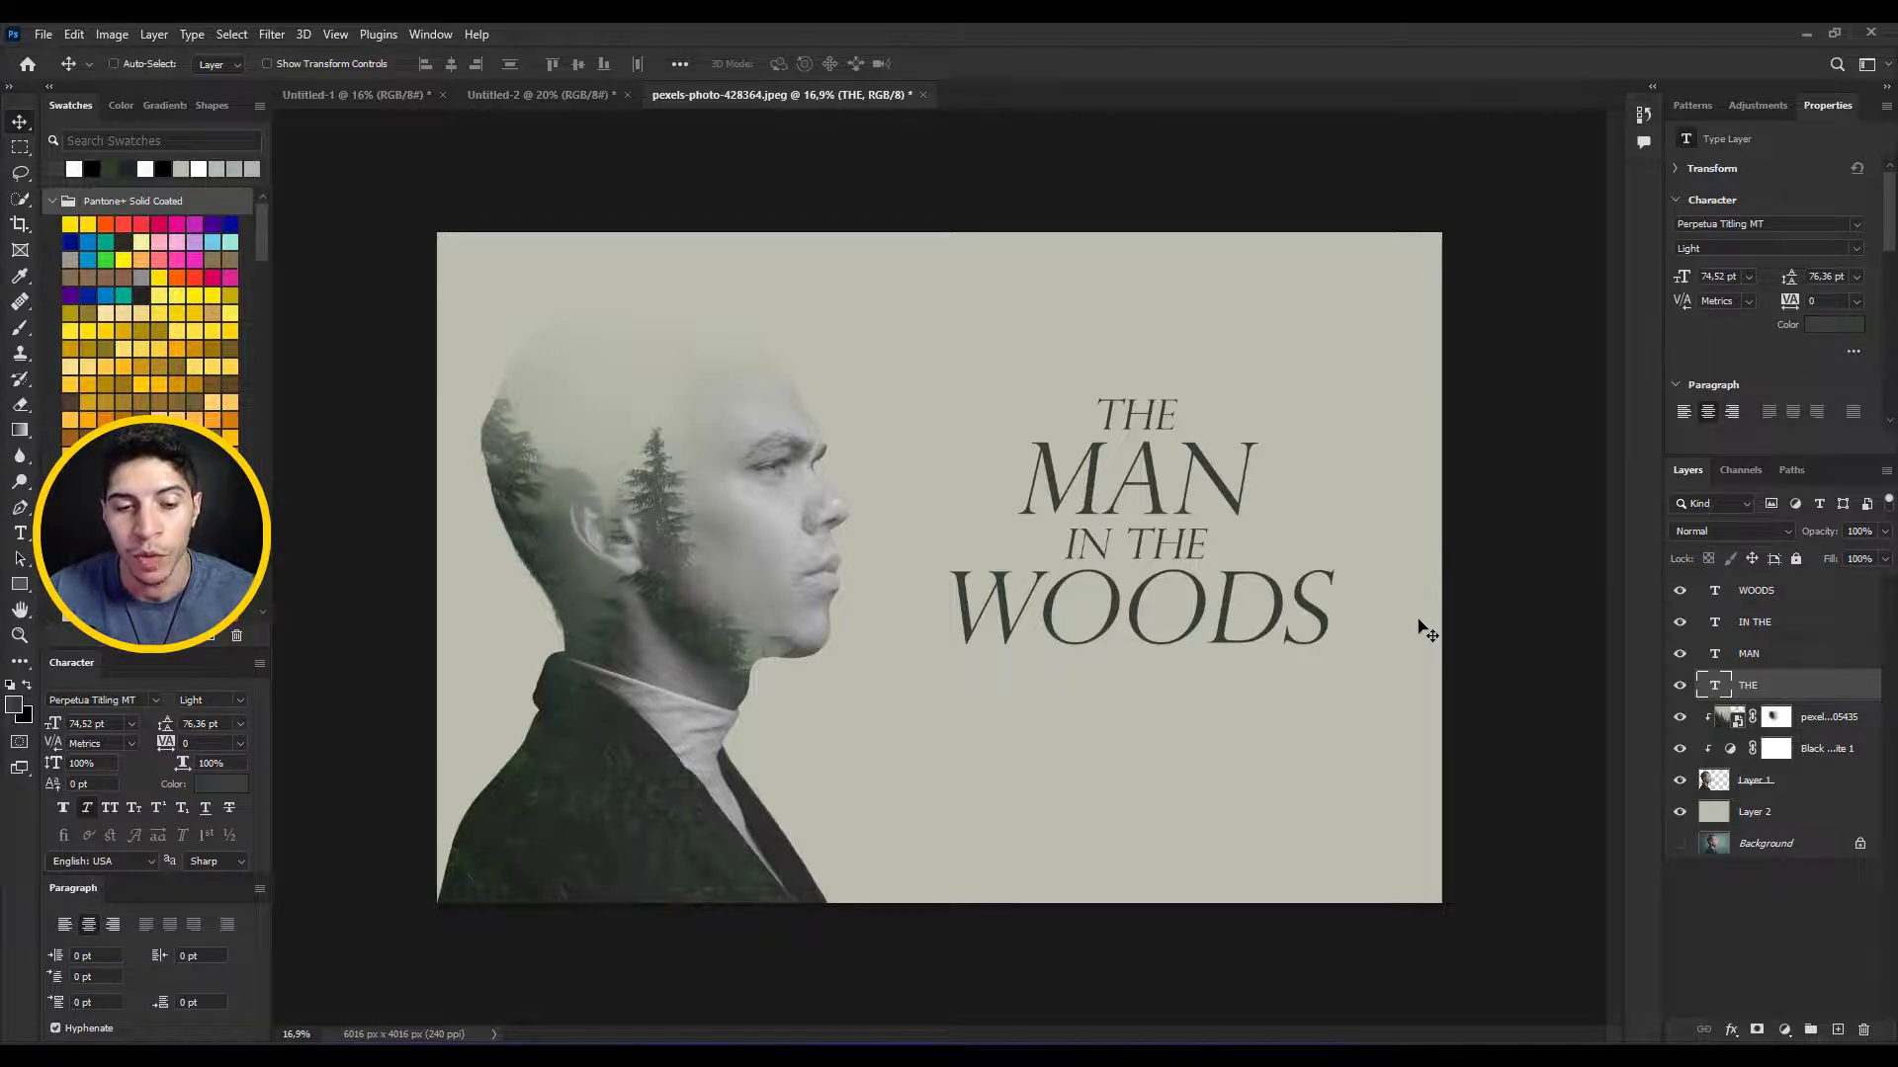
# - Switch to the Pexels page in the browser, close the man's profile photo and review the "side face" search and its image results
pyautogui.moveTo(950, 1060)
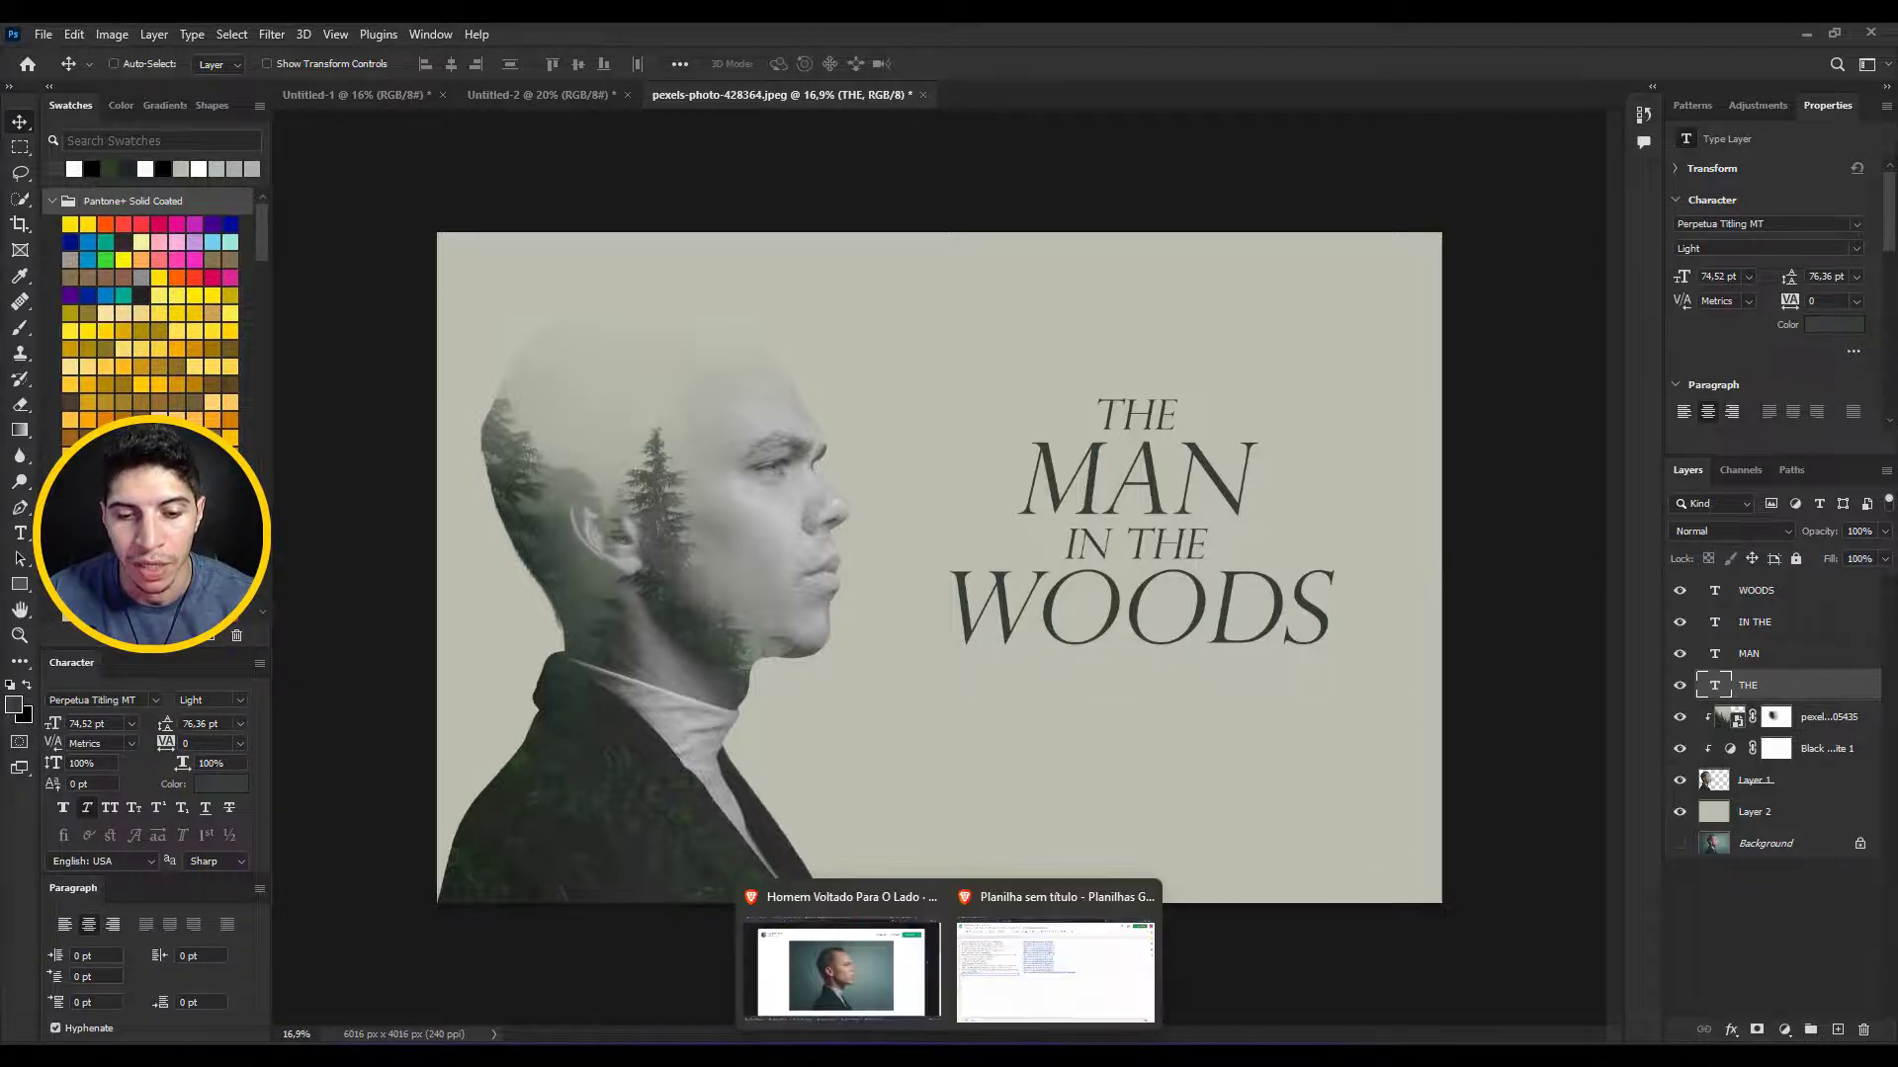
pyautogui.click(828, 945)
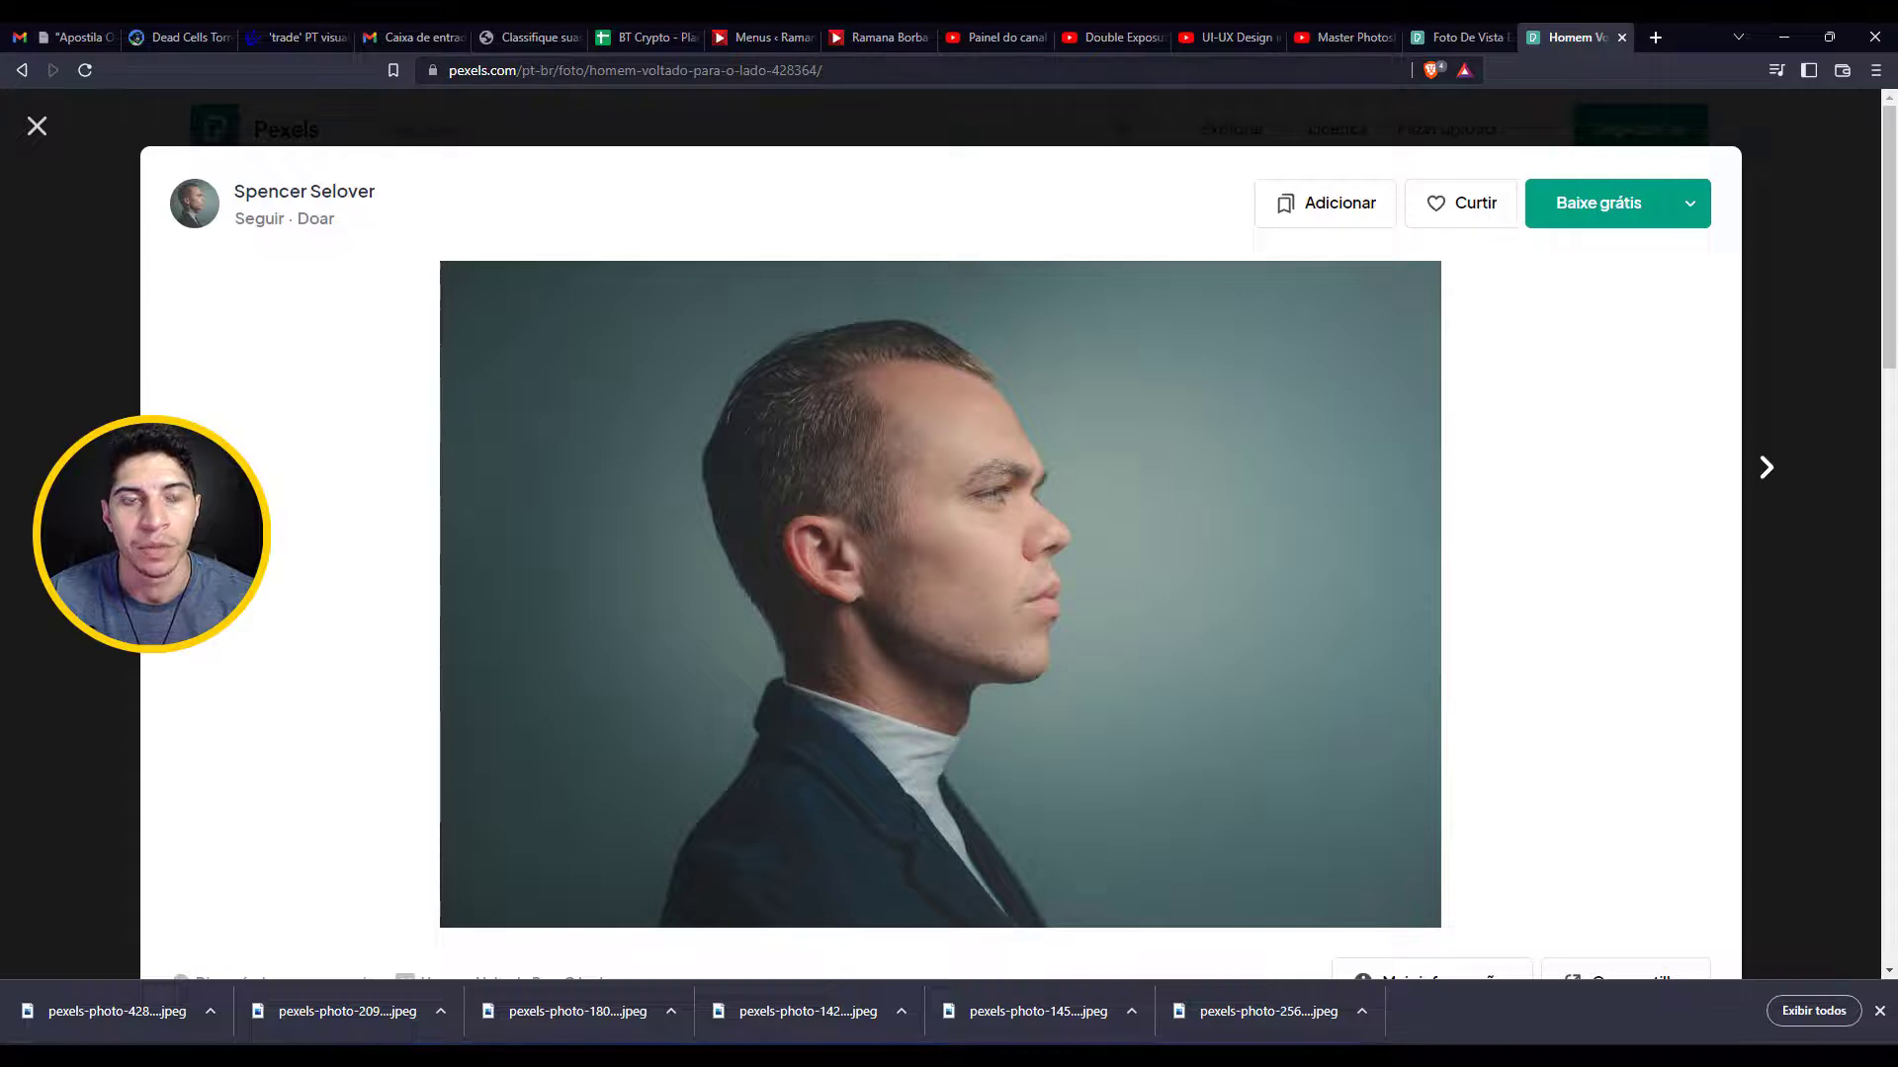
pyautogui.click(1831, 272)
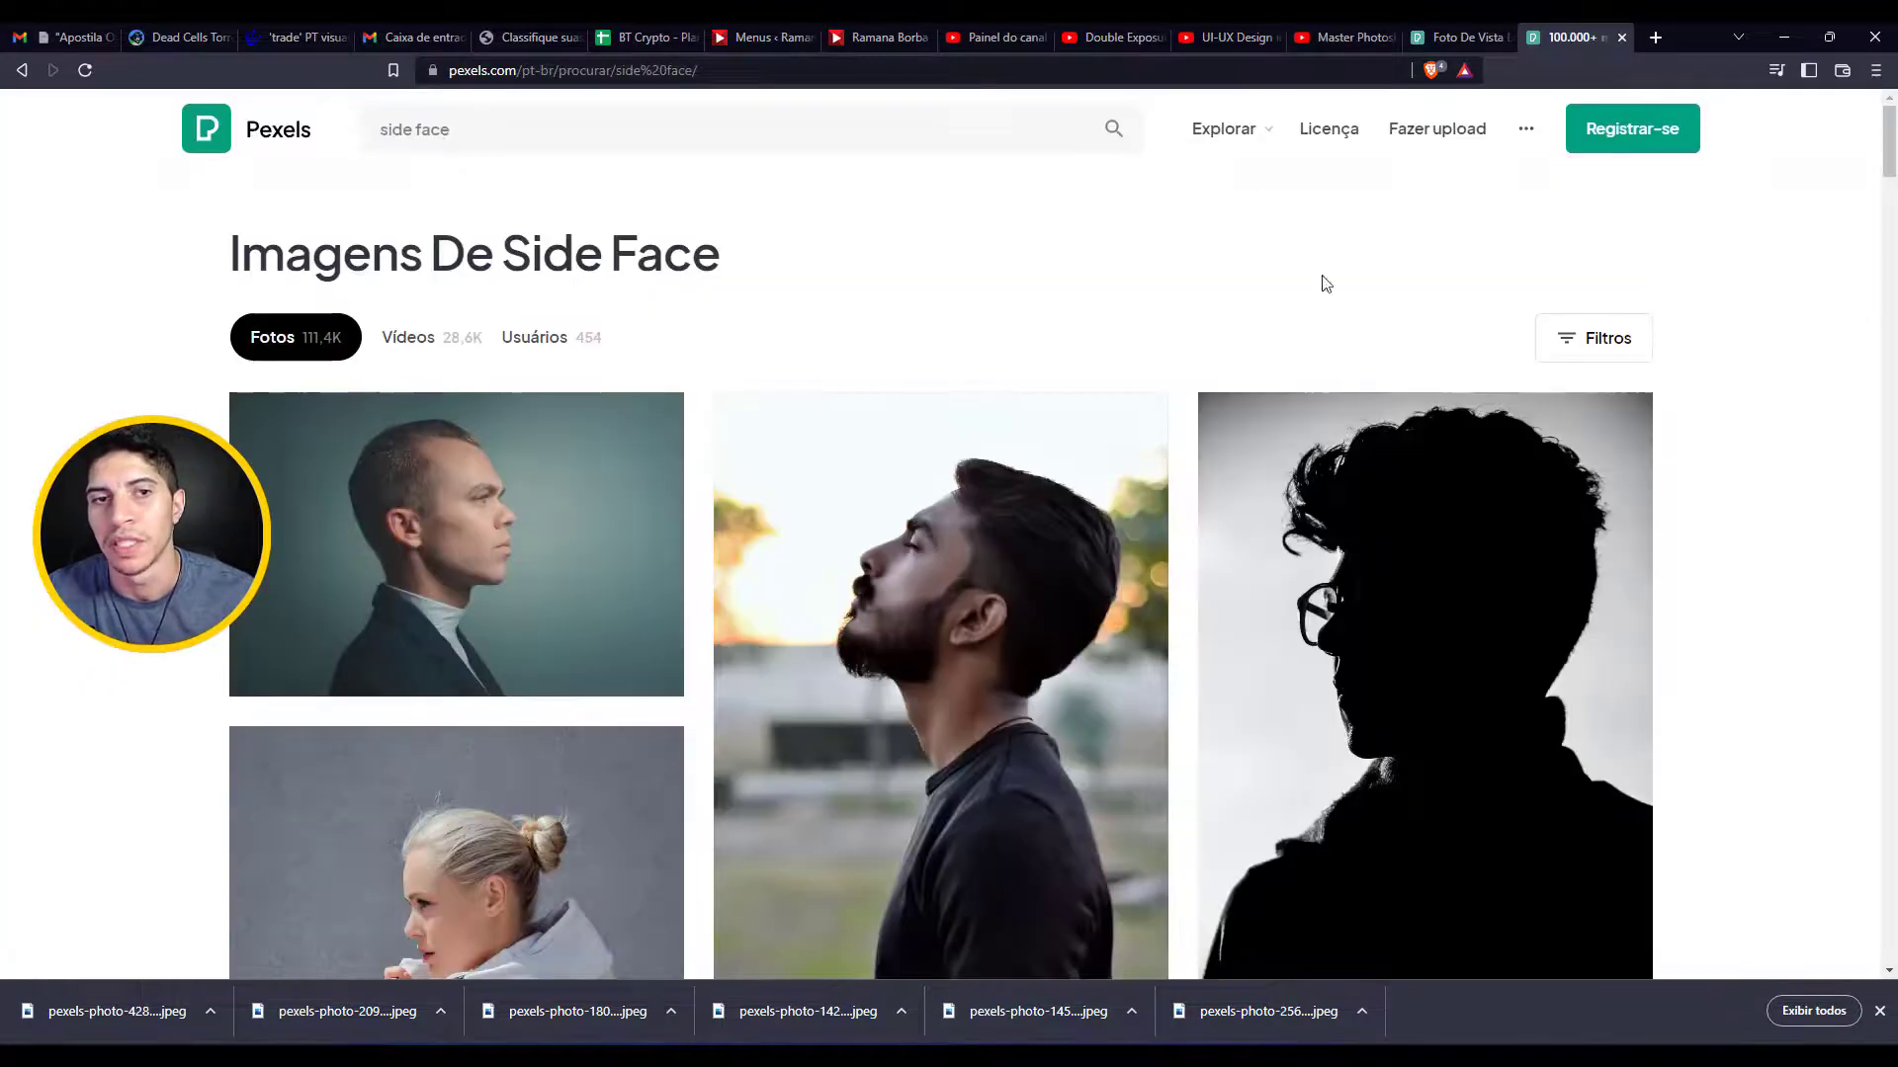
pyautogui.click(470, 135)
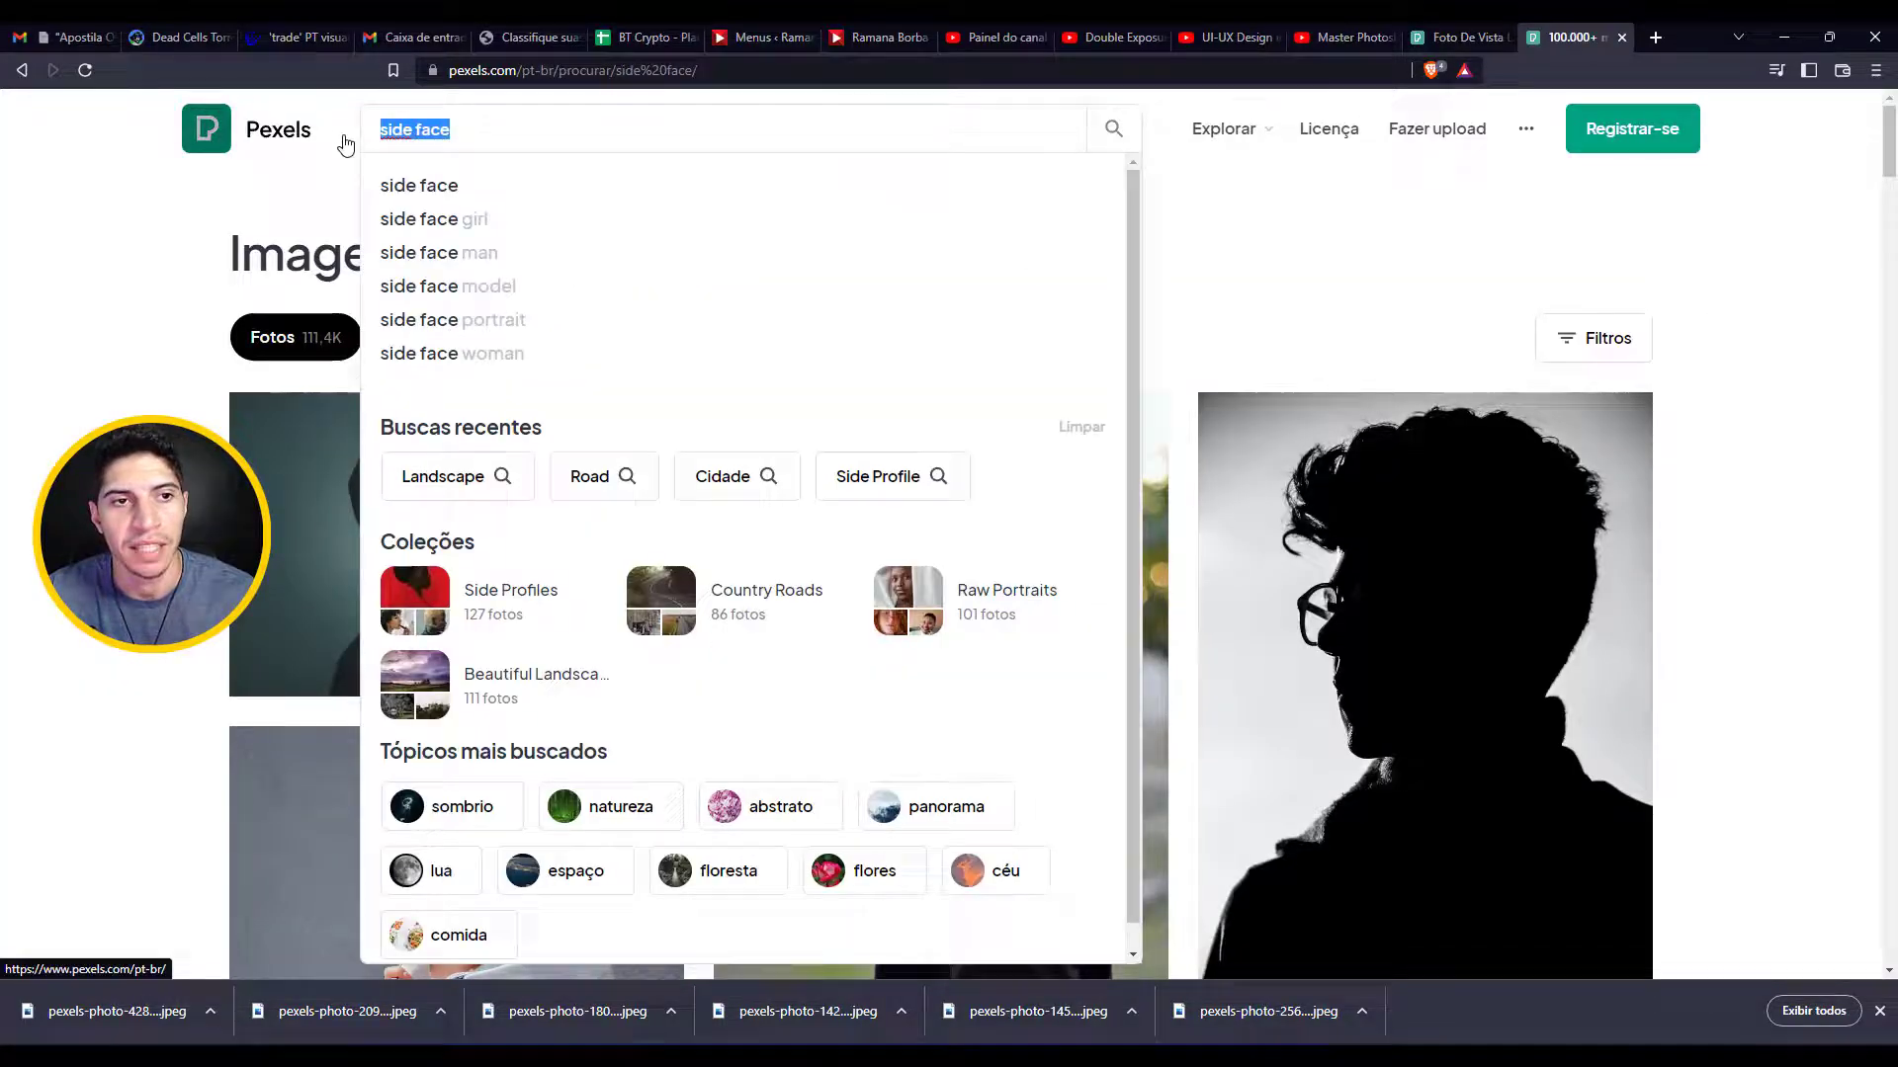
pyautogui.click(115, 326)
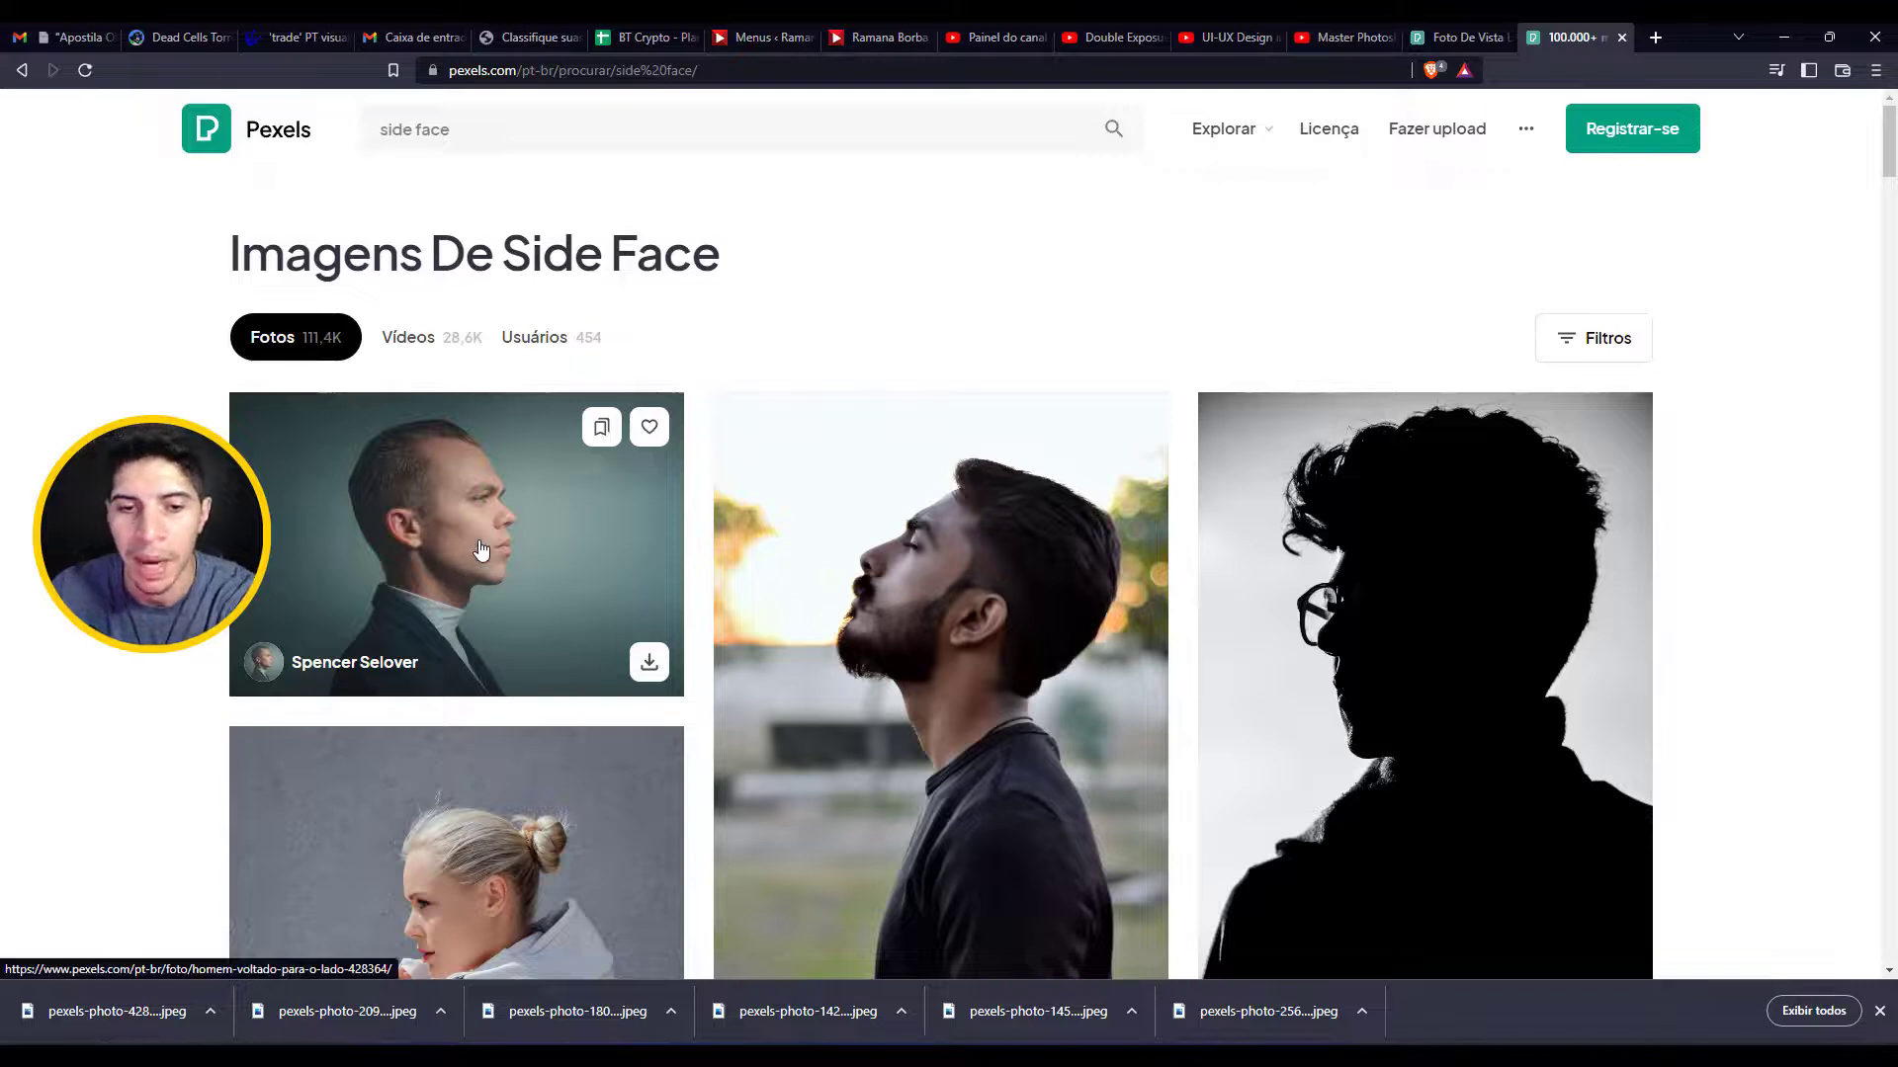